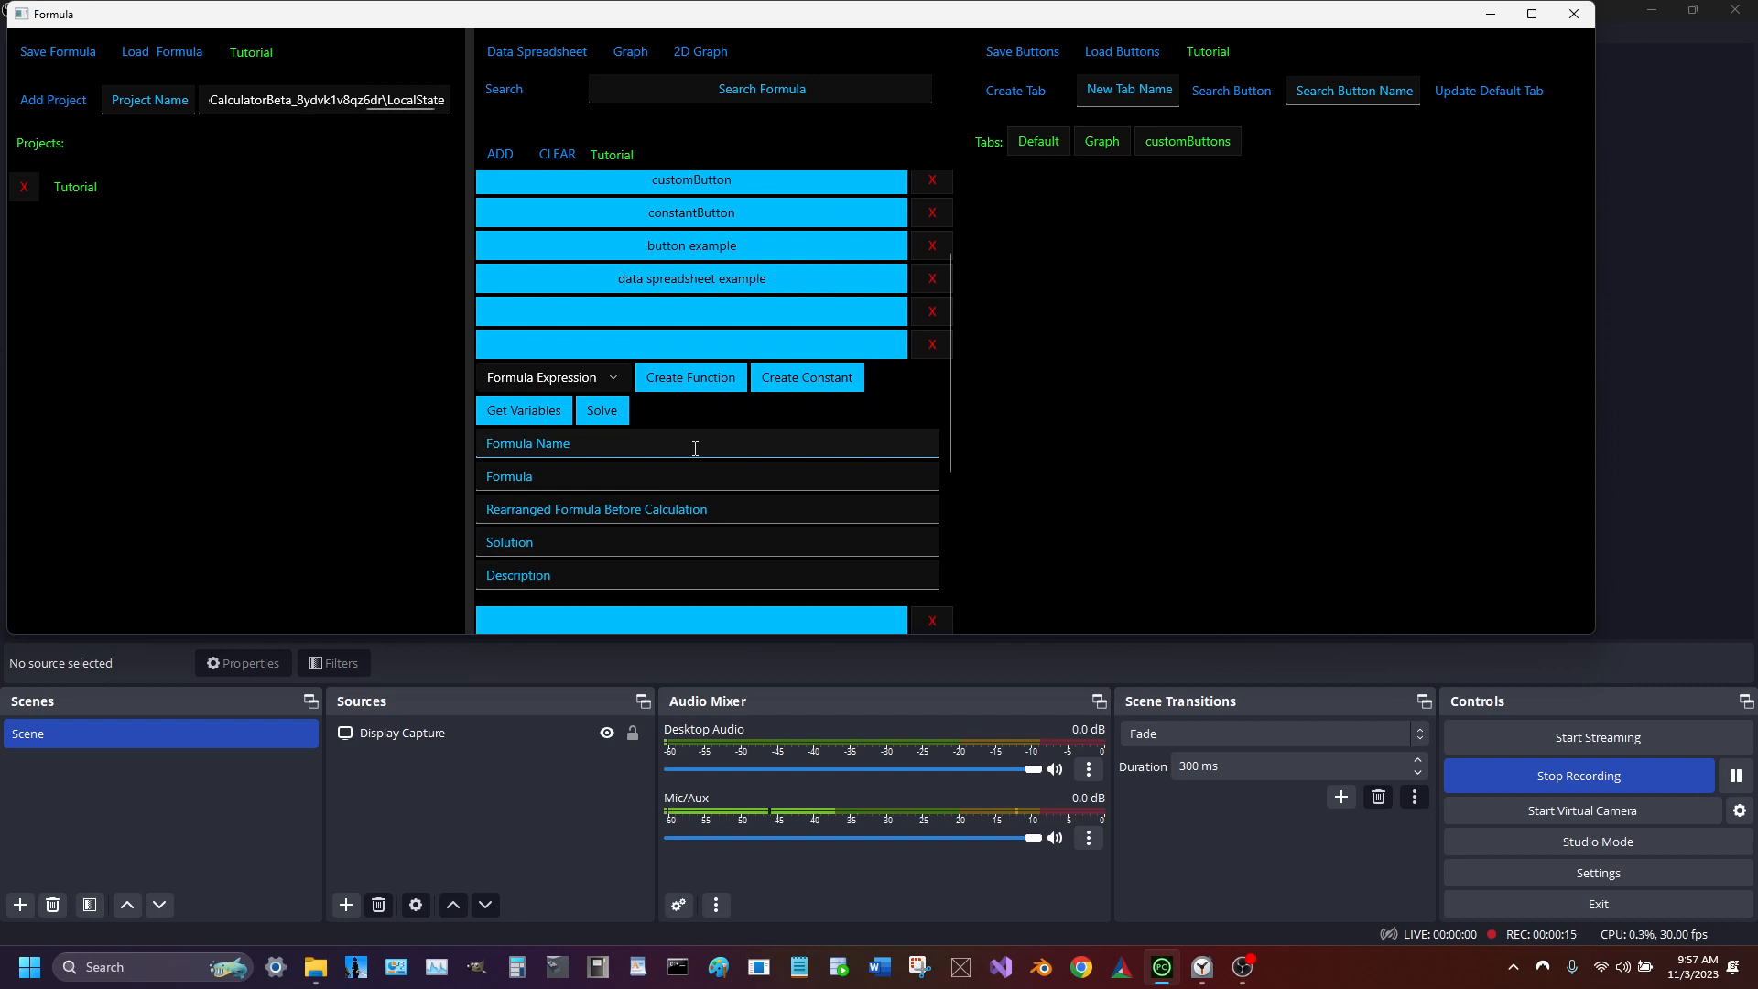
Open an empty formula entry, name it graphTest and enter the formula sin(x)
{"action": "left_click", "coordinate": [694, 351]}
{"action": "left_click", "coordinate": [695, 323]}
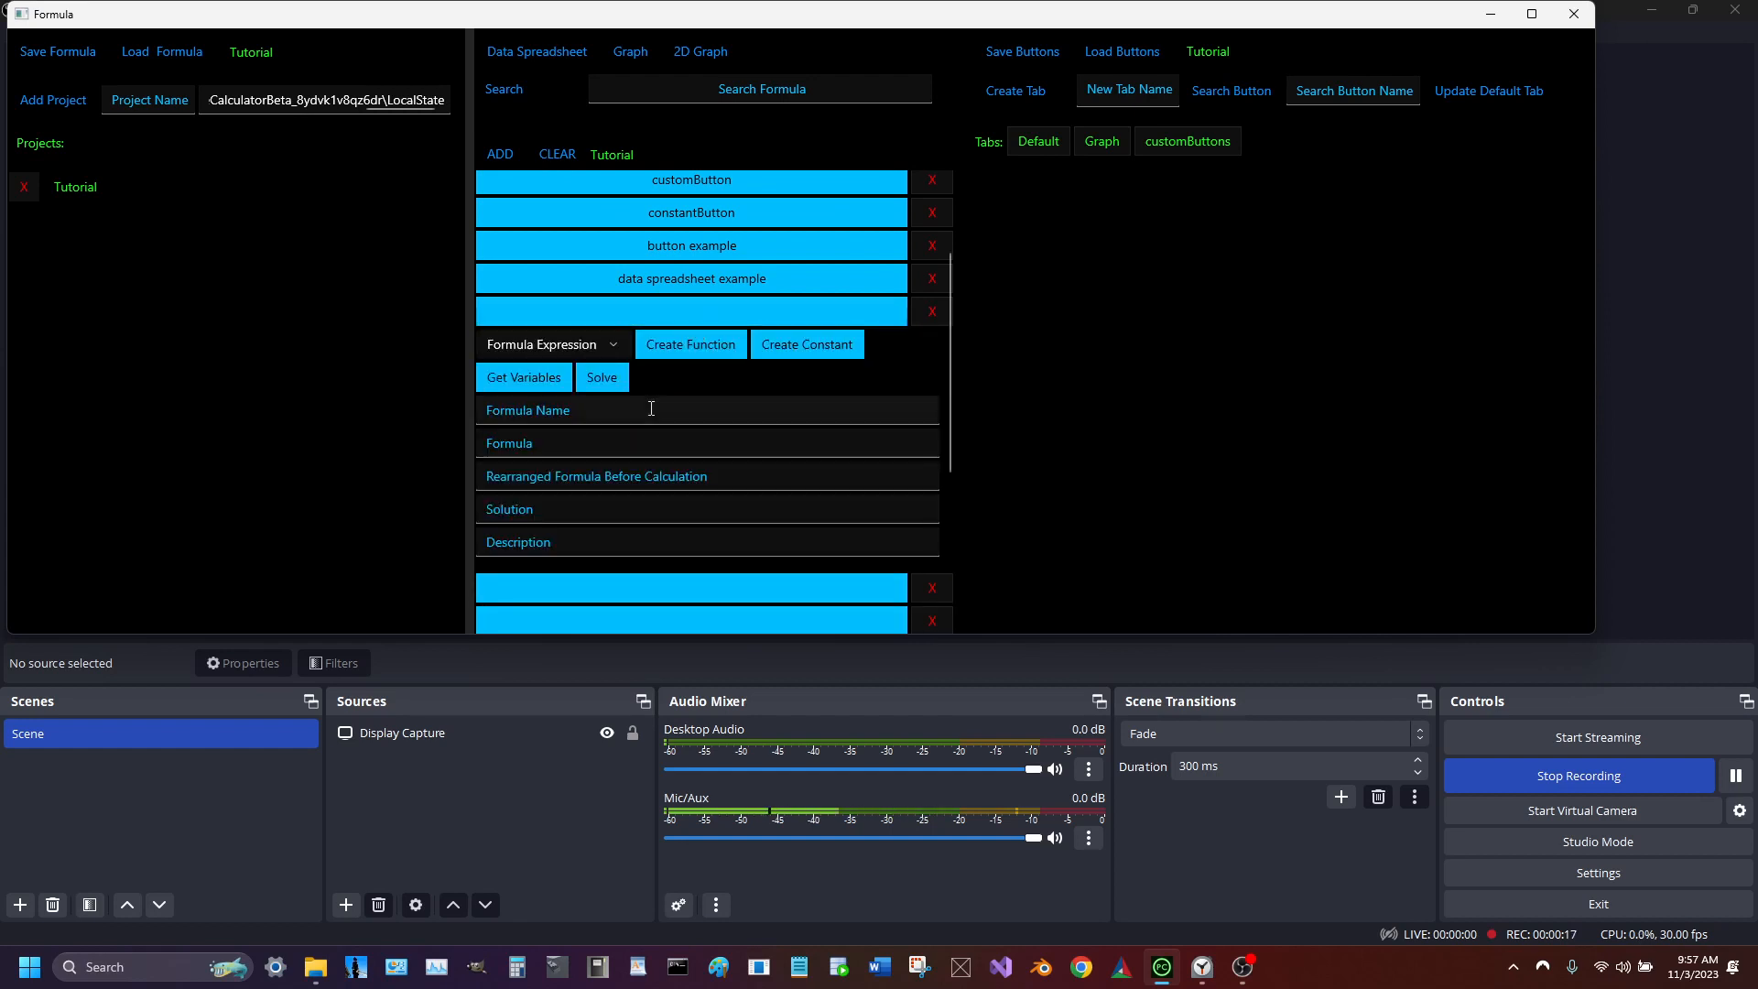
{"action": "left_click", "coordinate": [651, 408]}
{"action": "type", "text": "graphT"}
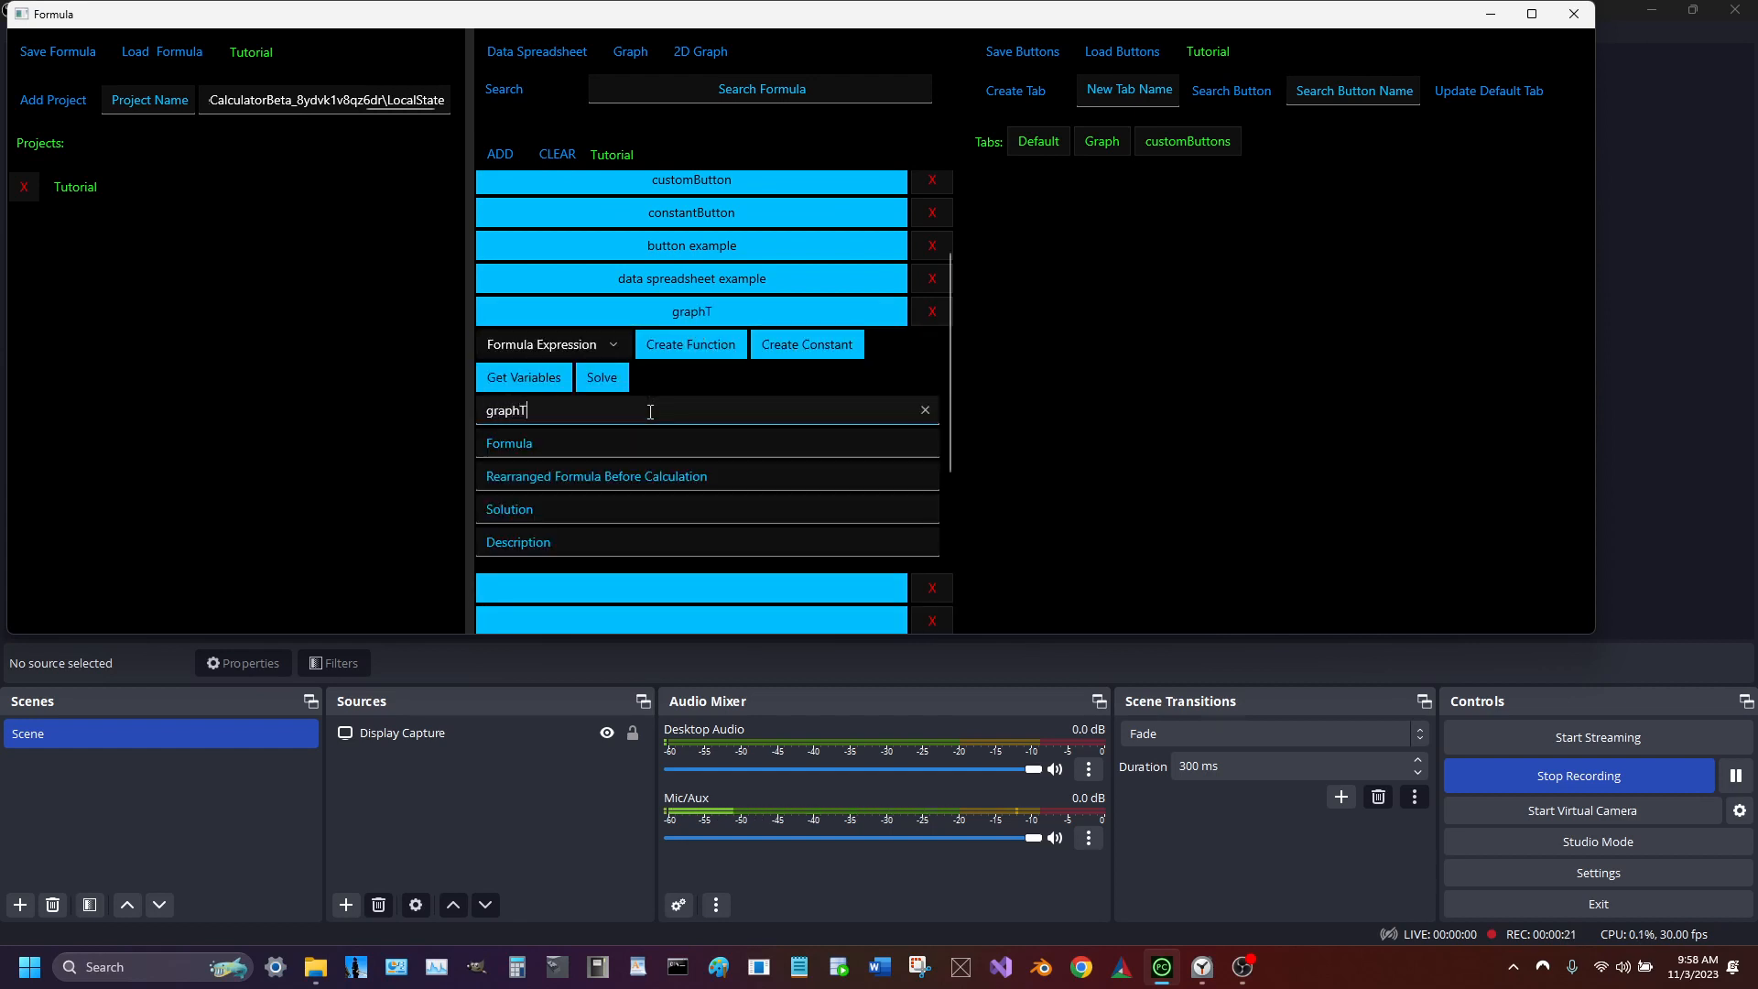
{"action": "type", "text": "est"}
{"action": "left_click", "coordinate": [633, 443]}
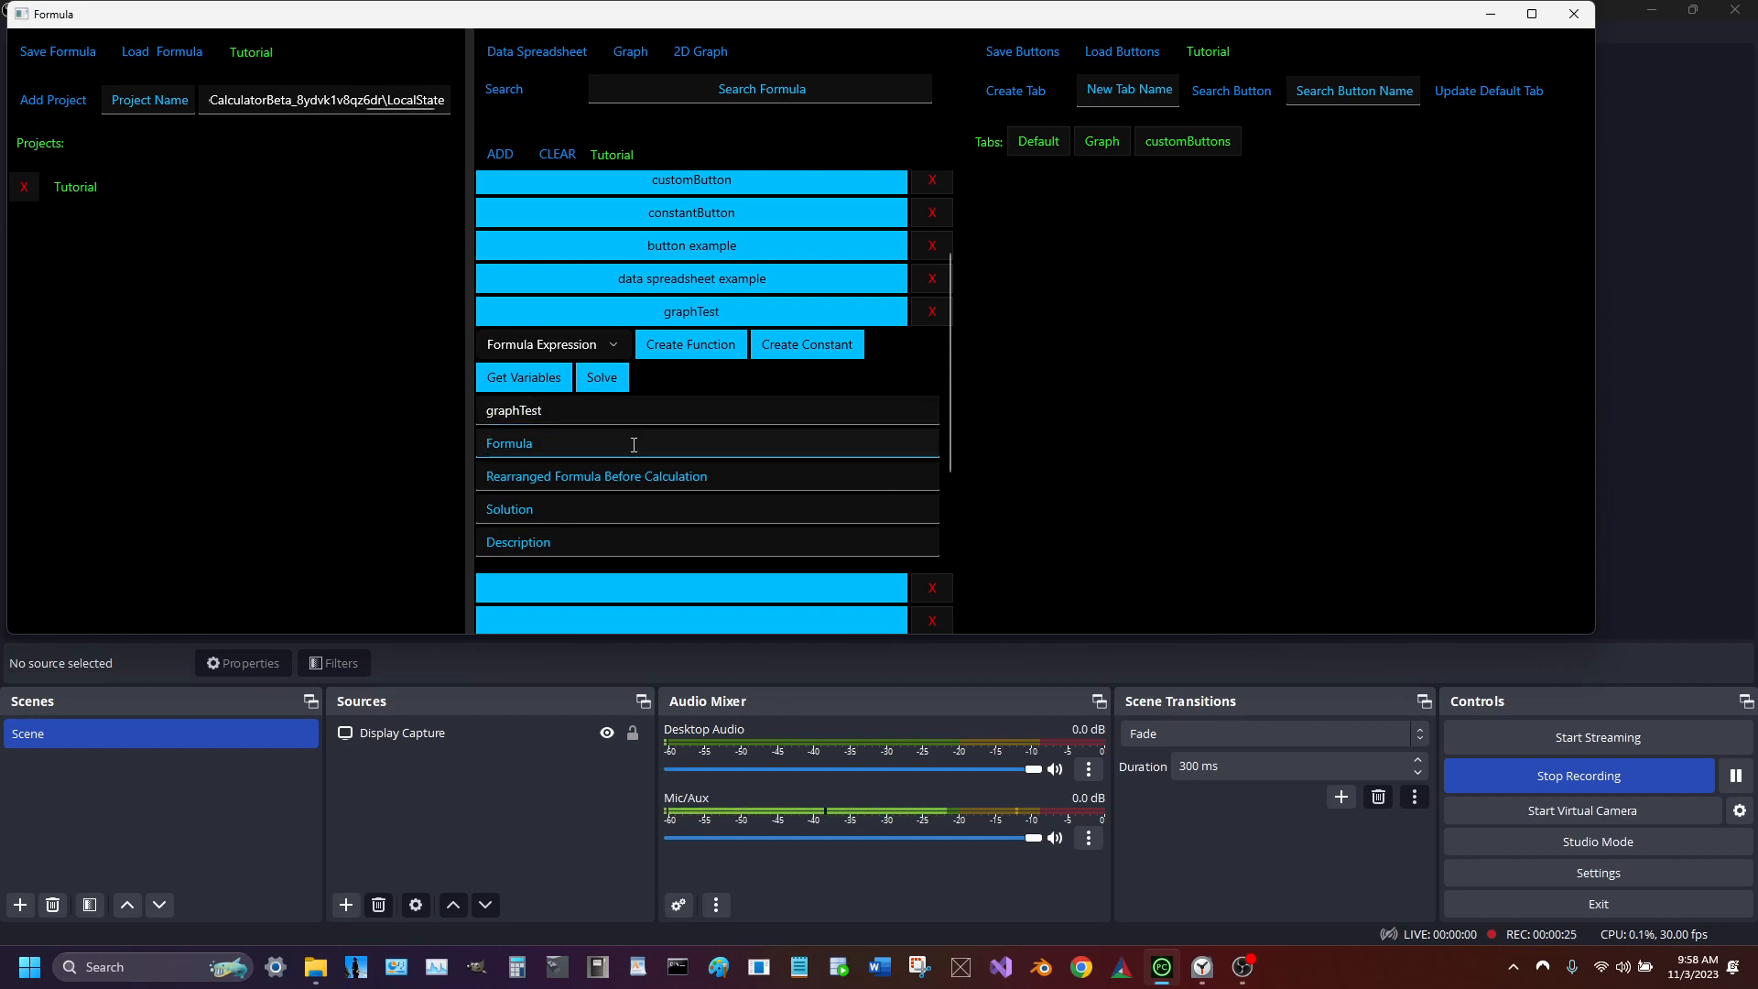
{"action": "type", "text": "sin(x)"}
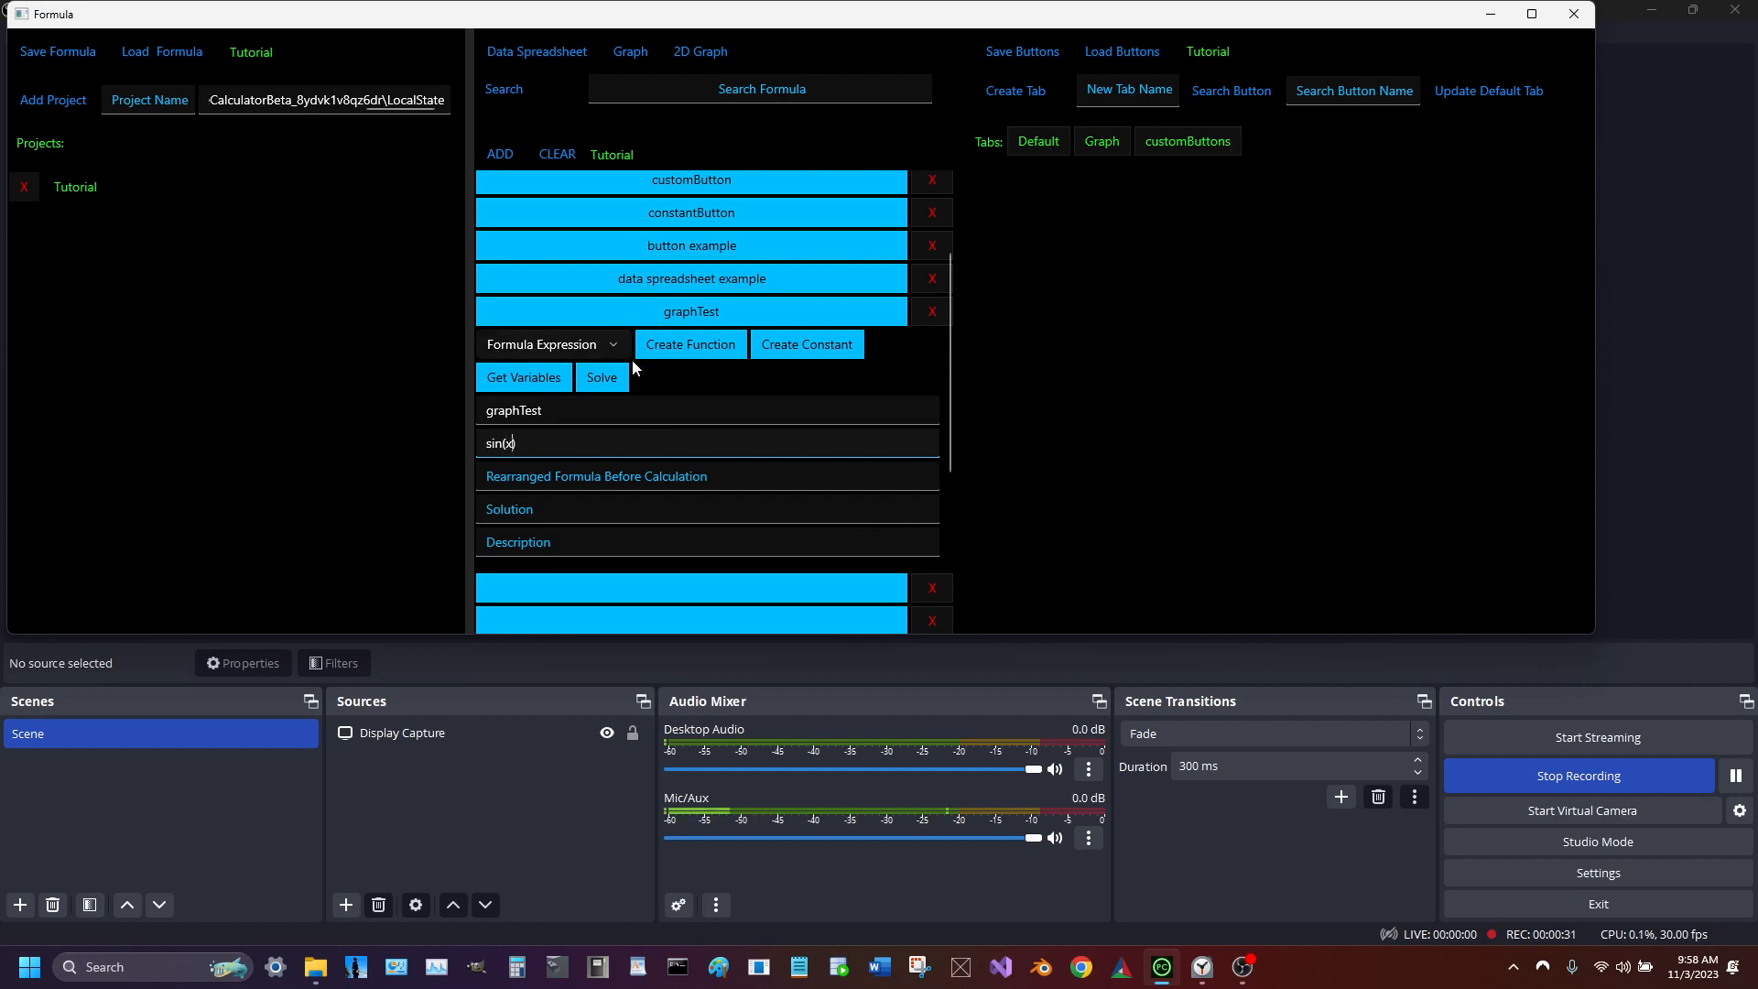
Get the variables of graphTest, set the value of x to x and solve the formula
{"action": "left_click", "coordinate": [535, 386]}
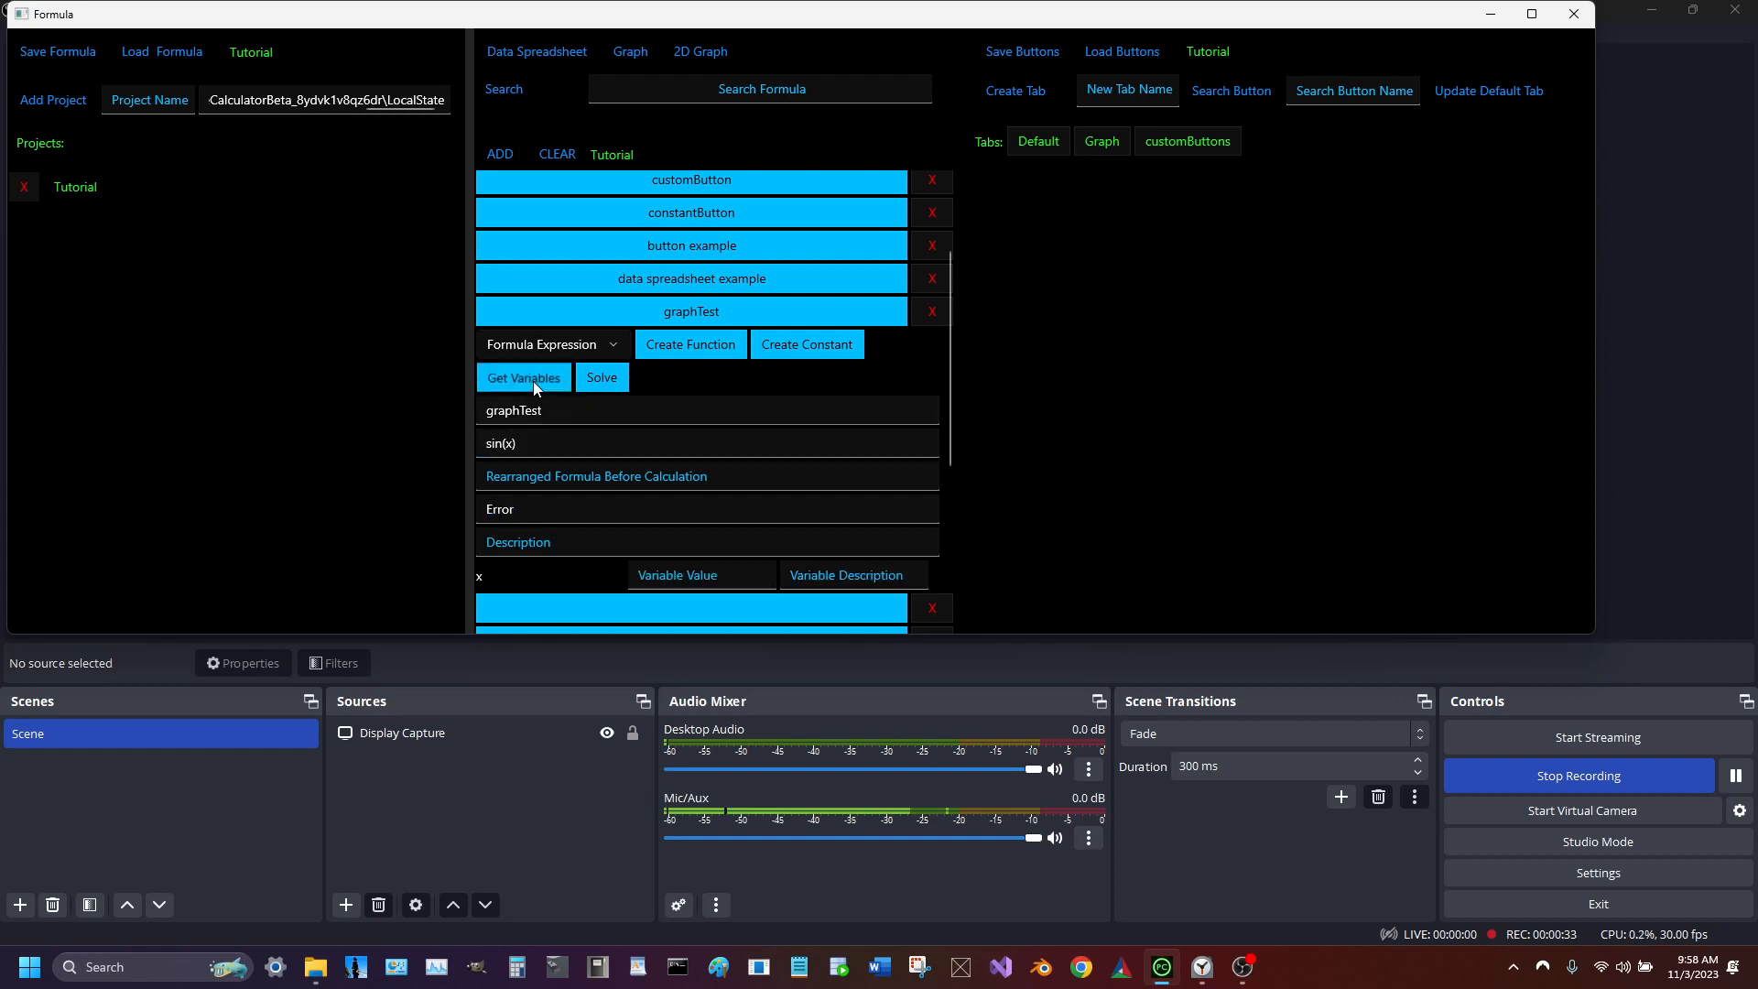
{"action": "left_click", "coordinate": [672, 575]}
{"action": "type", "text": "x"}
{"action": "left_click", "coordinate": [613, 388]}
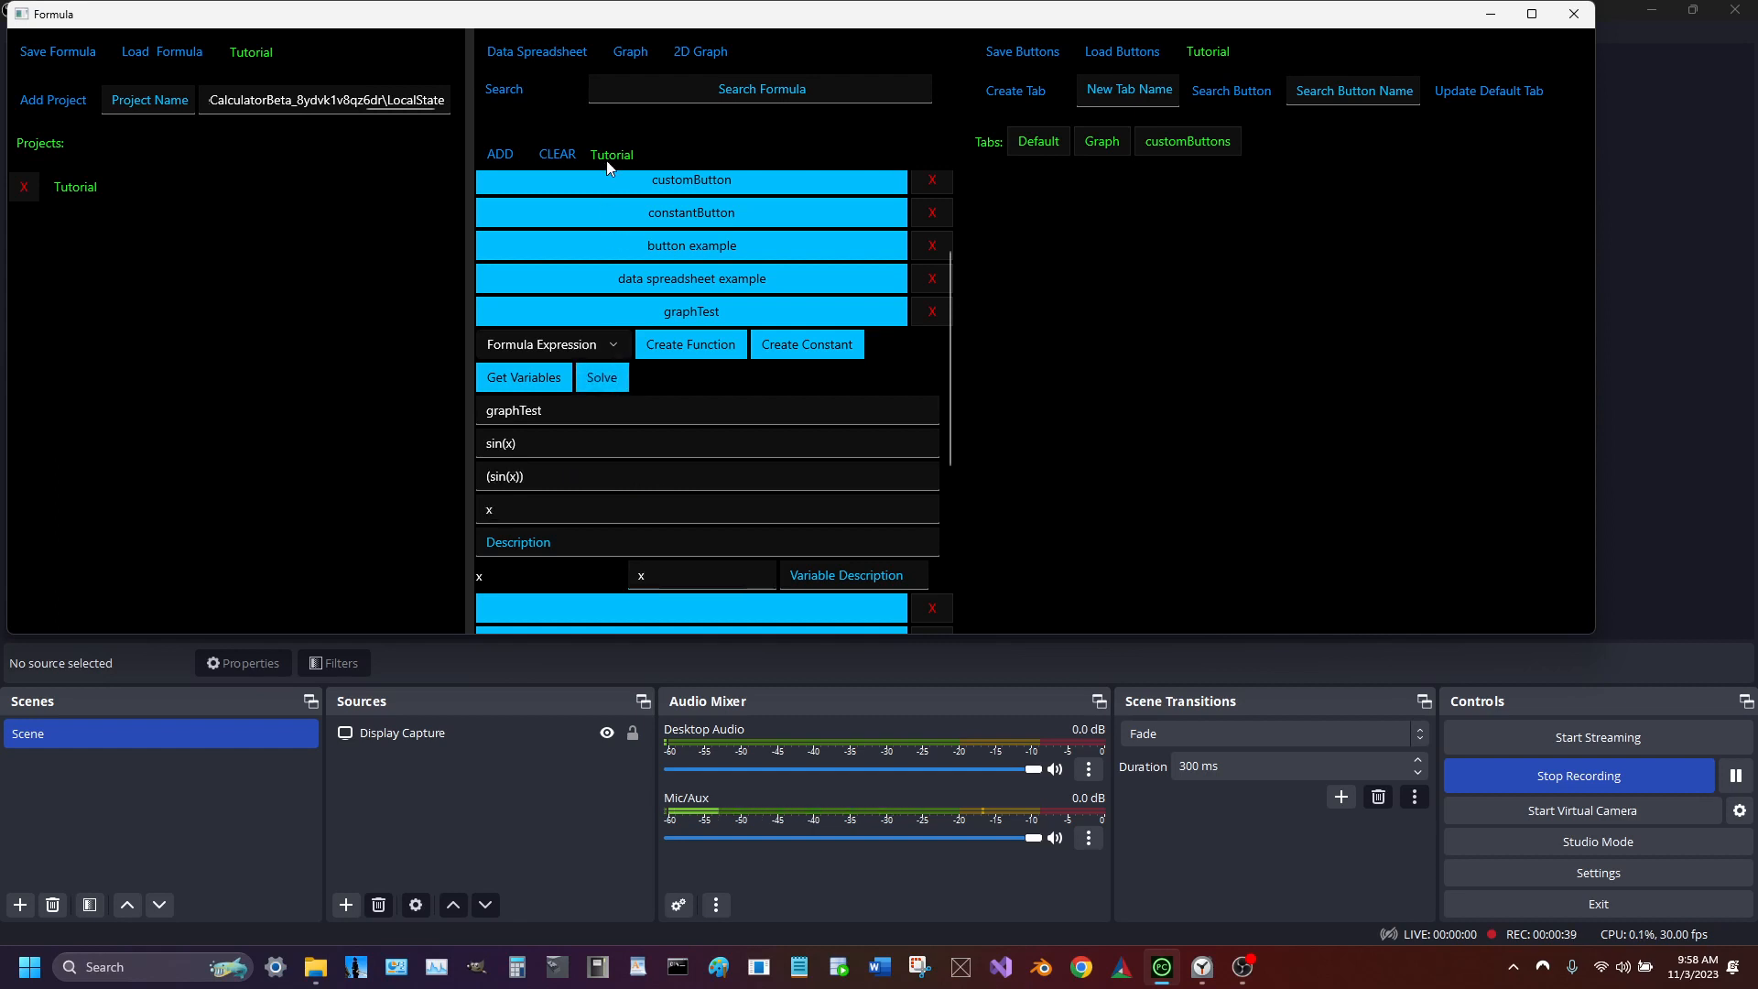
Open the Graph window, add a new graph entry and move the window clear of the formula fields
{"action": "left_click", "coordinate": [622, 66]}
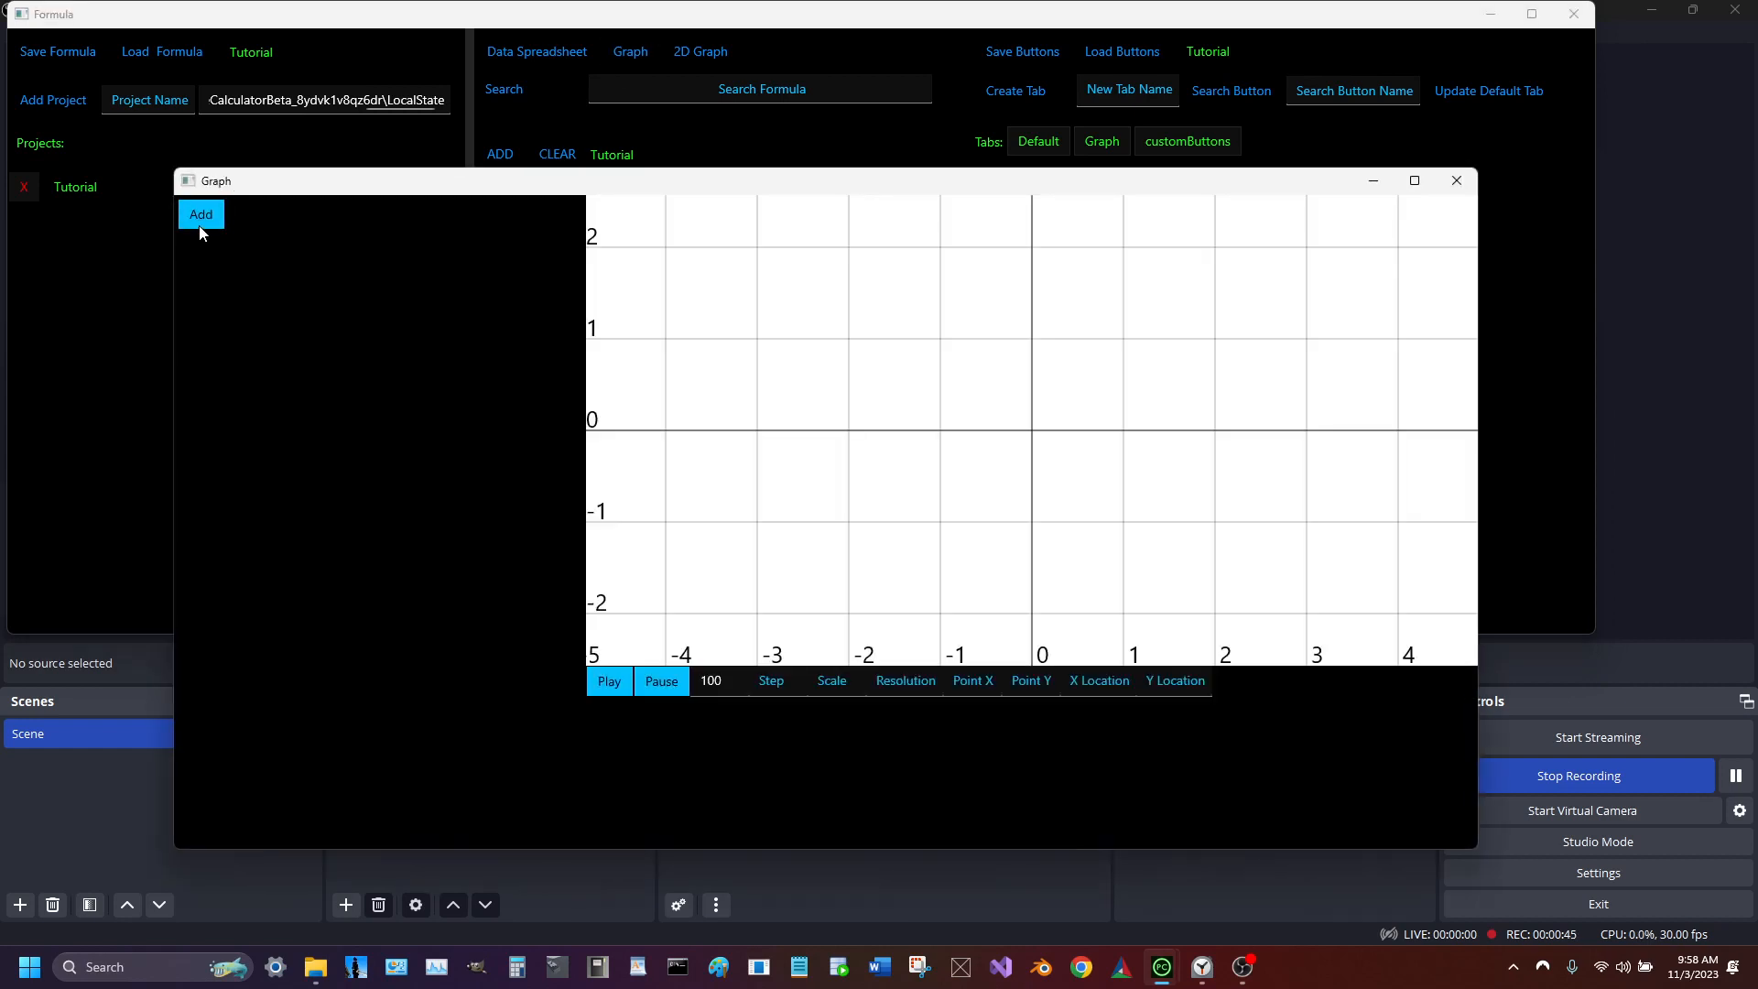
{"action": "left_click", "coordinate": [200, 224]}
{"action": "left_click_drag", "start_coordinate": [367, 198], "coordinate": [1125, 132]}
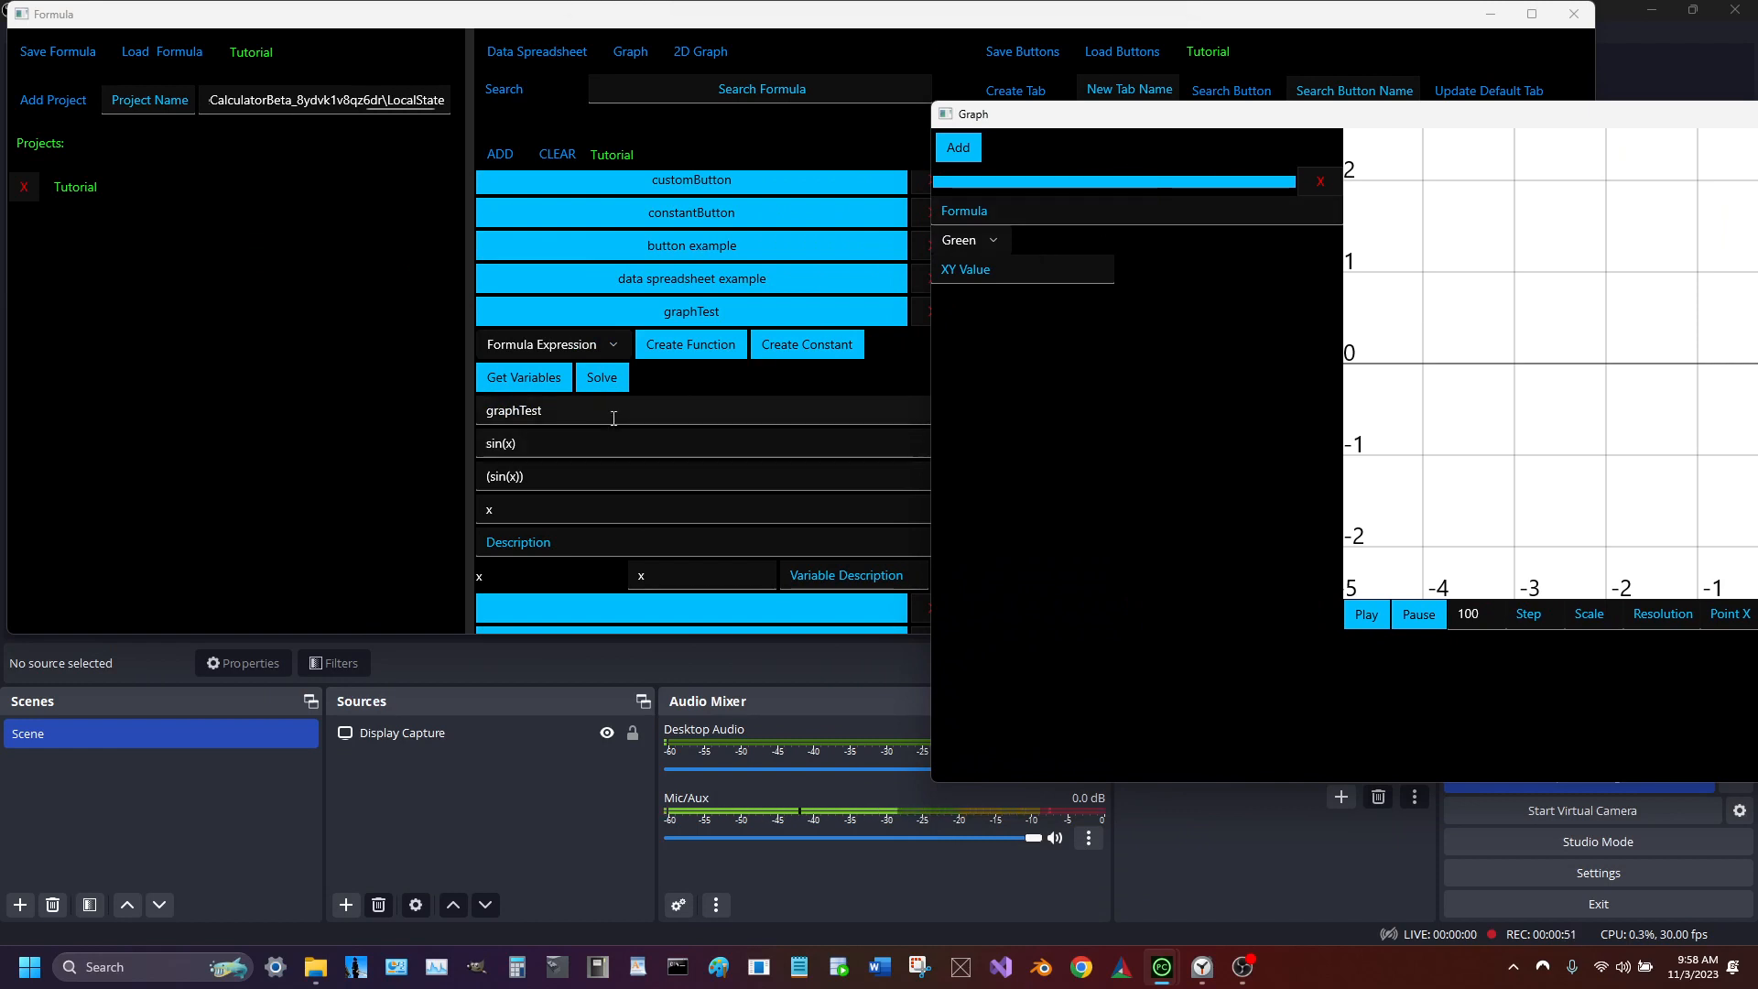
Copy the formula name graphTest into the new graph entry's formula to plot it
{"action": "left_click_drag", "start_coordinate": [613, 418], "coordinate": [348, 412]}
{"action": "key", "text": "ctrl+c"}
{"action": "left_click", "coordinate": [1252, 699]}
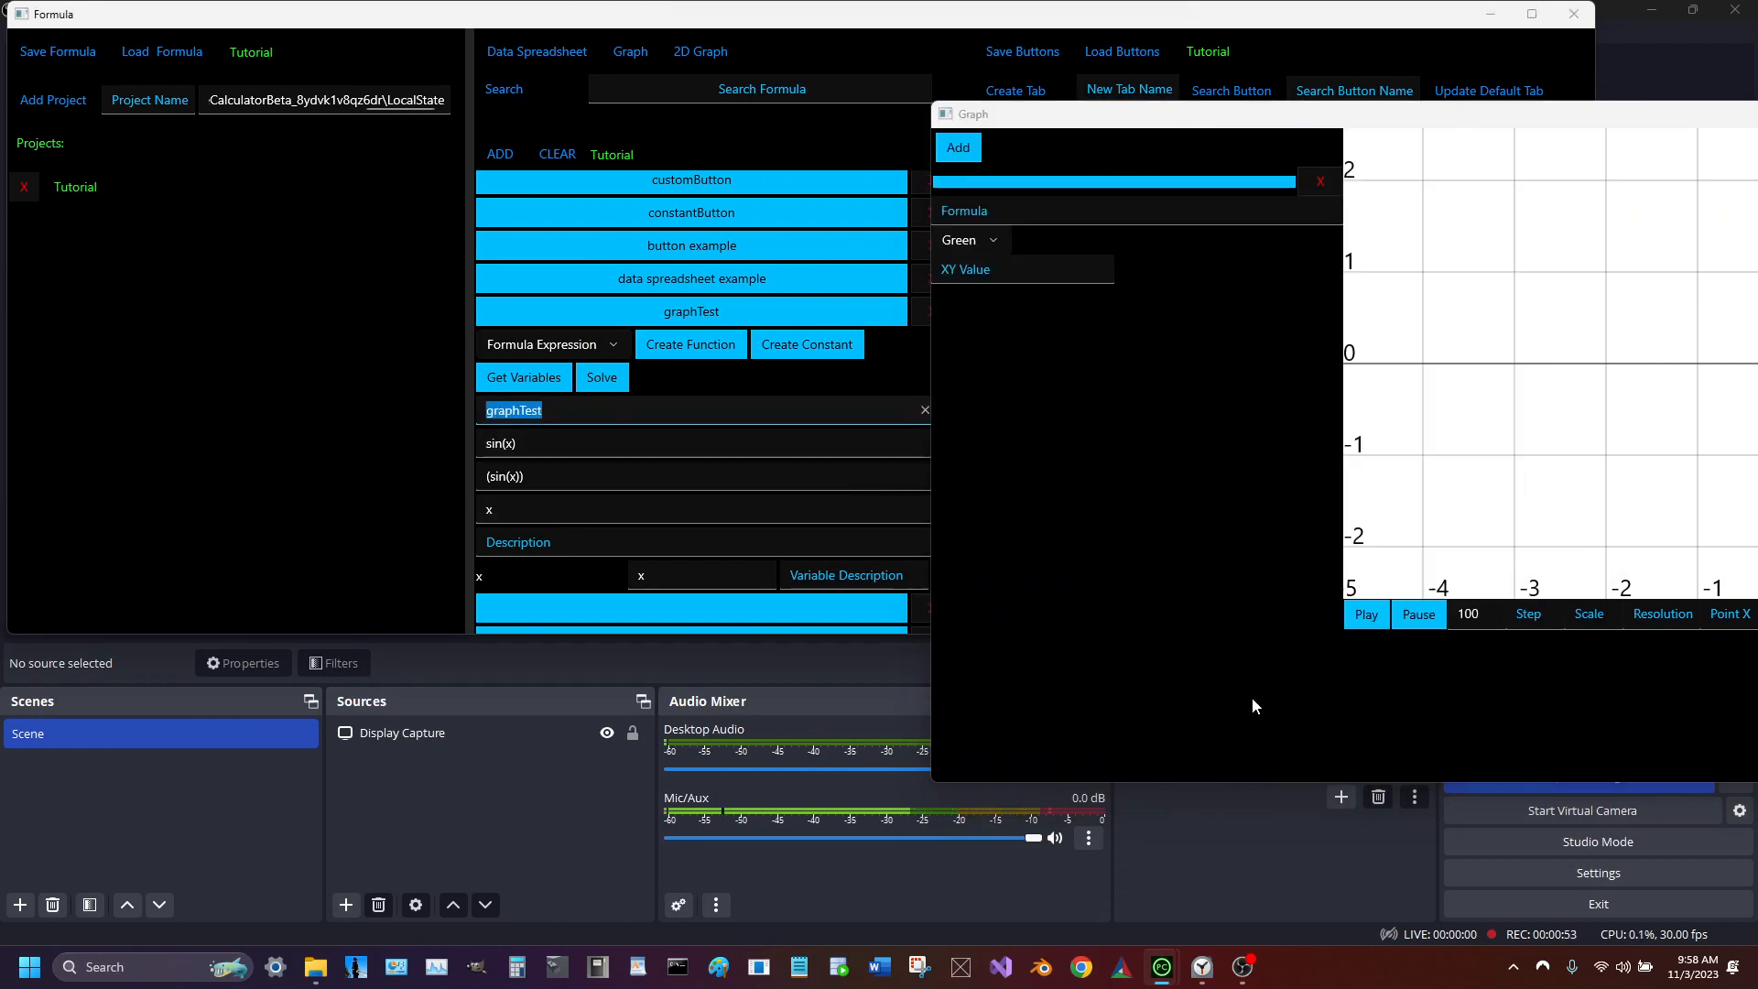
{"action": "left_click", "coordinate": [1094, 214]}
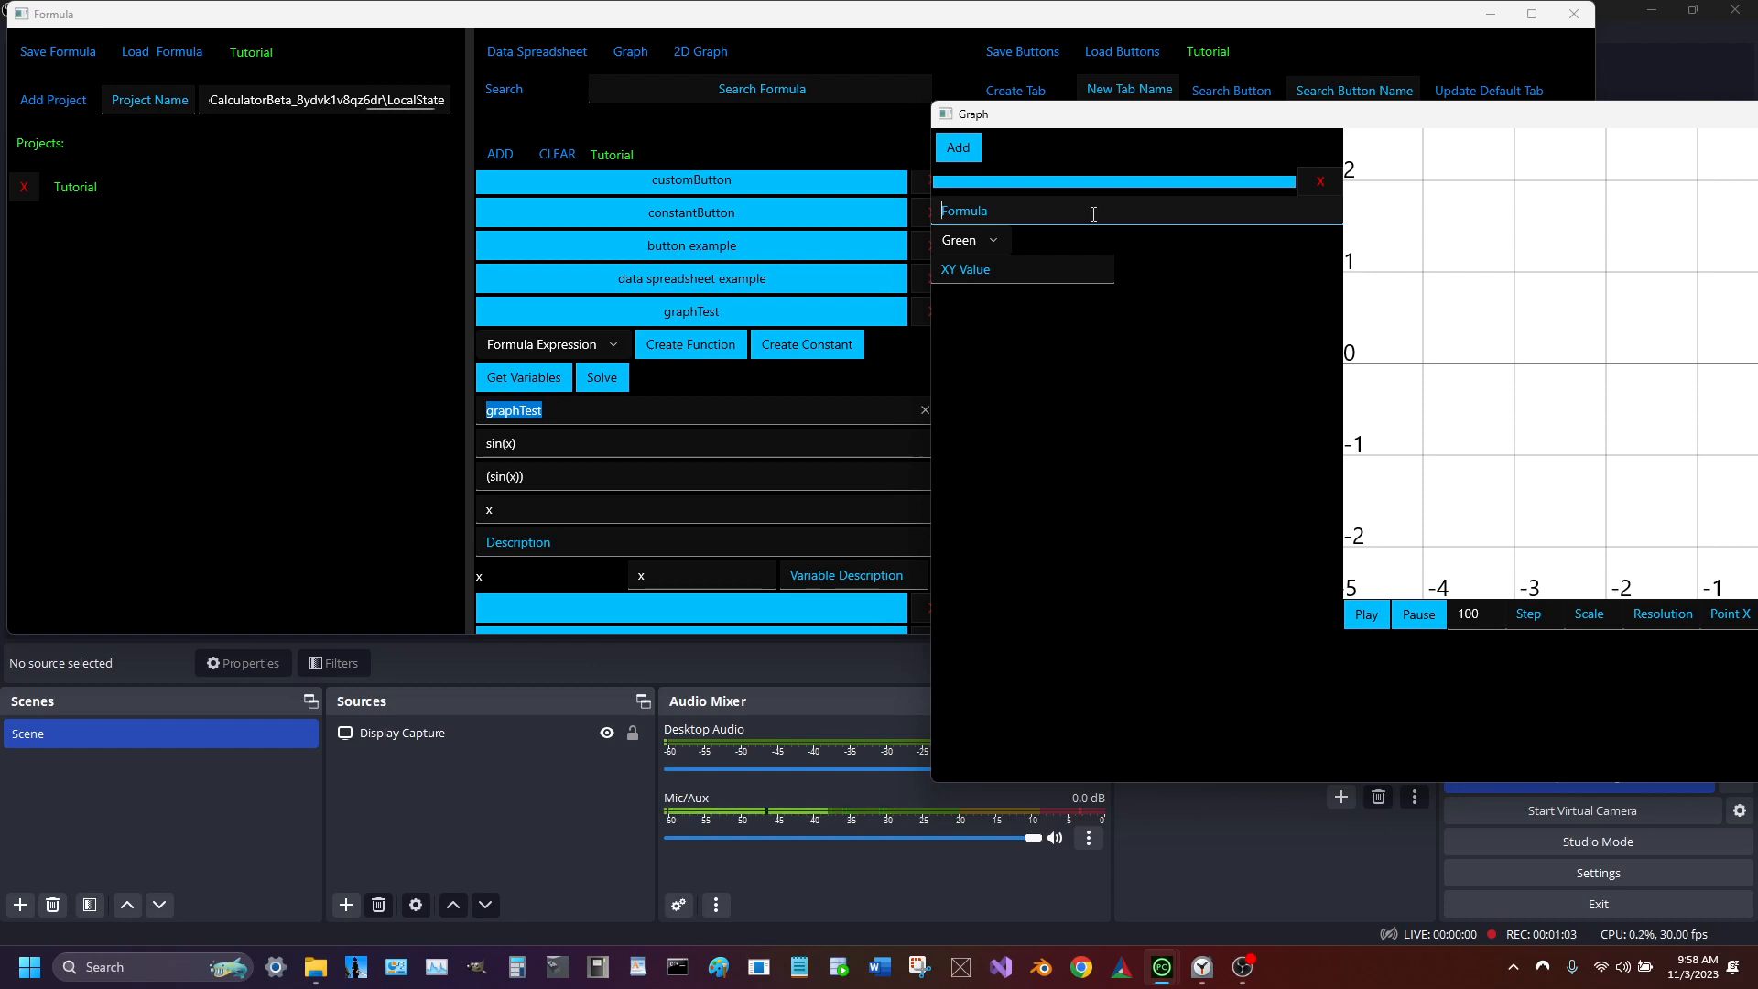
{"action": "key", "text": "ctrl+v"}
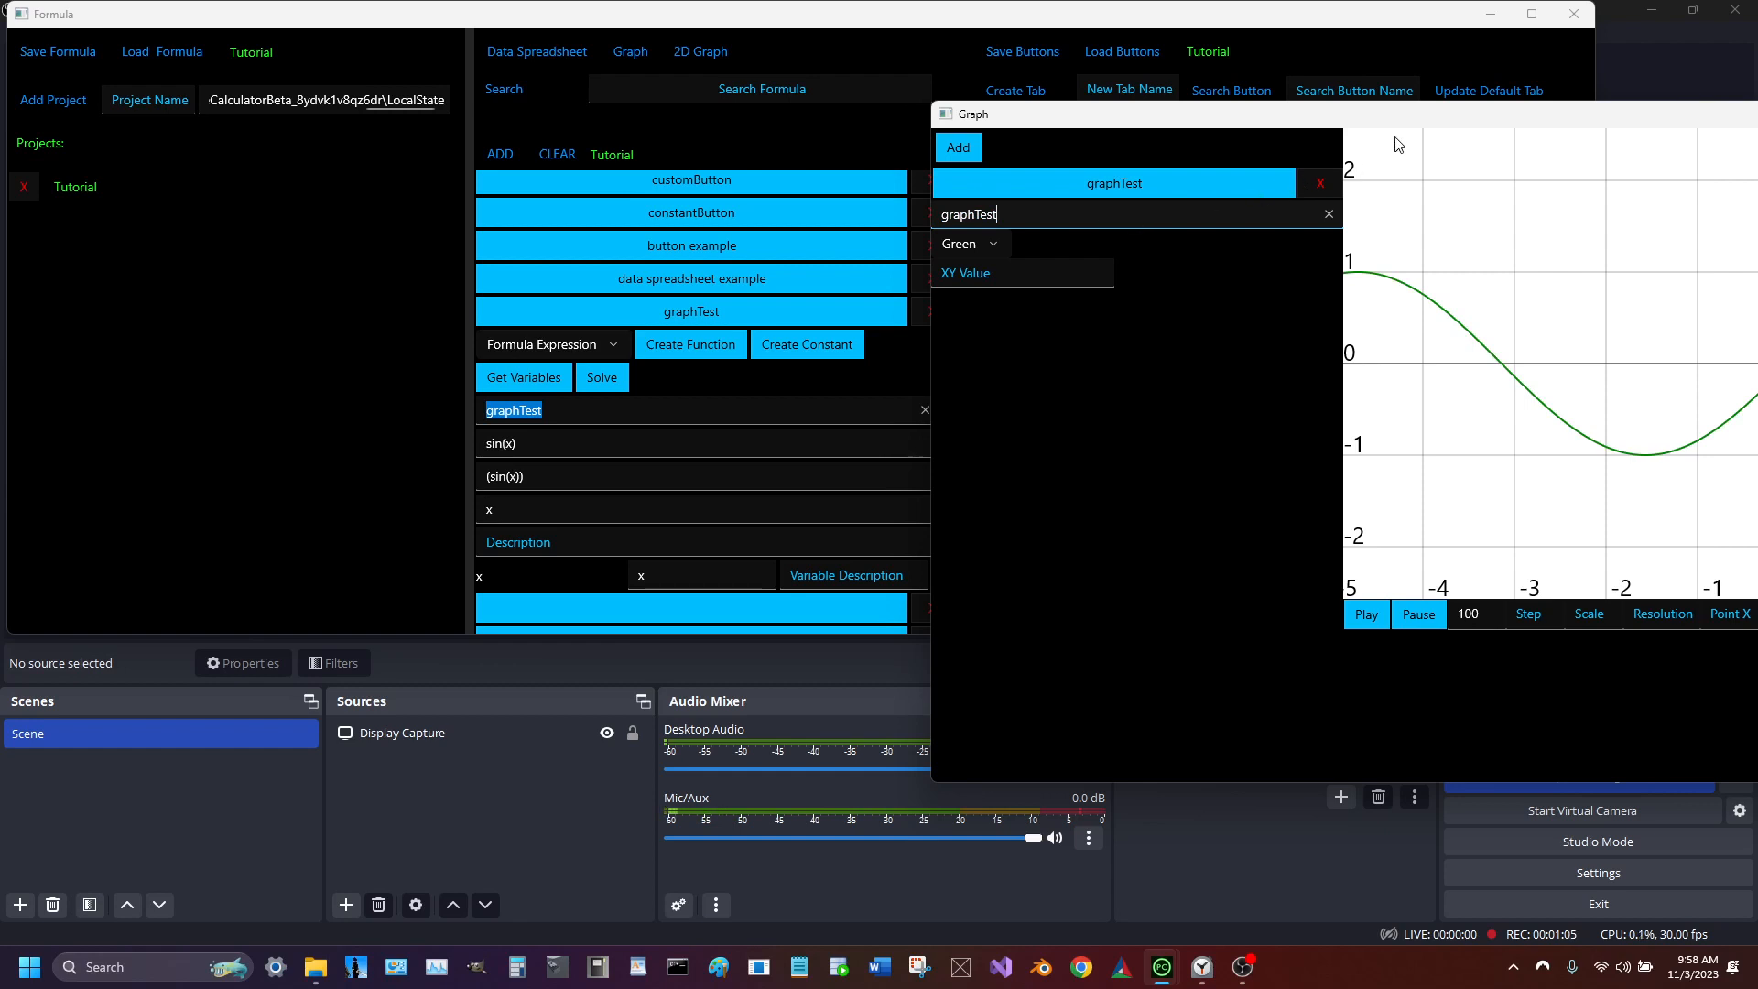
Reposition and narrow the Graph window and examine the plotted sine curve at different zoom levels
{"action": "left_click_drag", "start_coordinate": [1442, 123], "coordinate": [652, 228]}
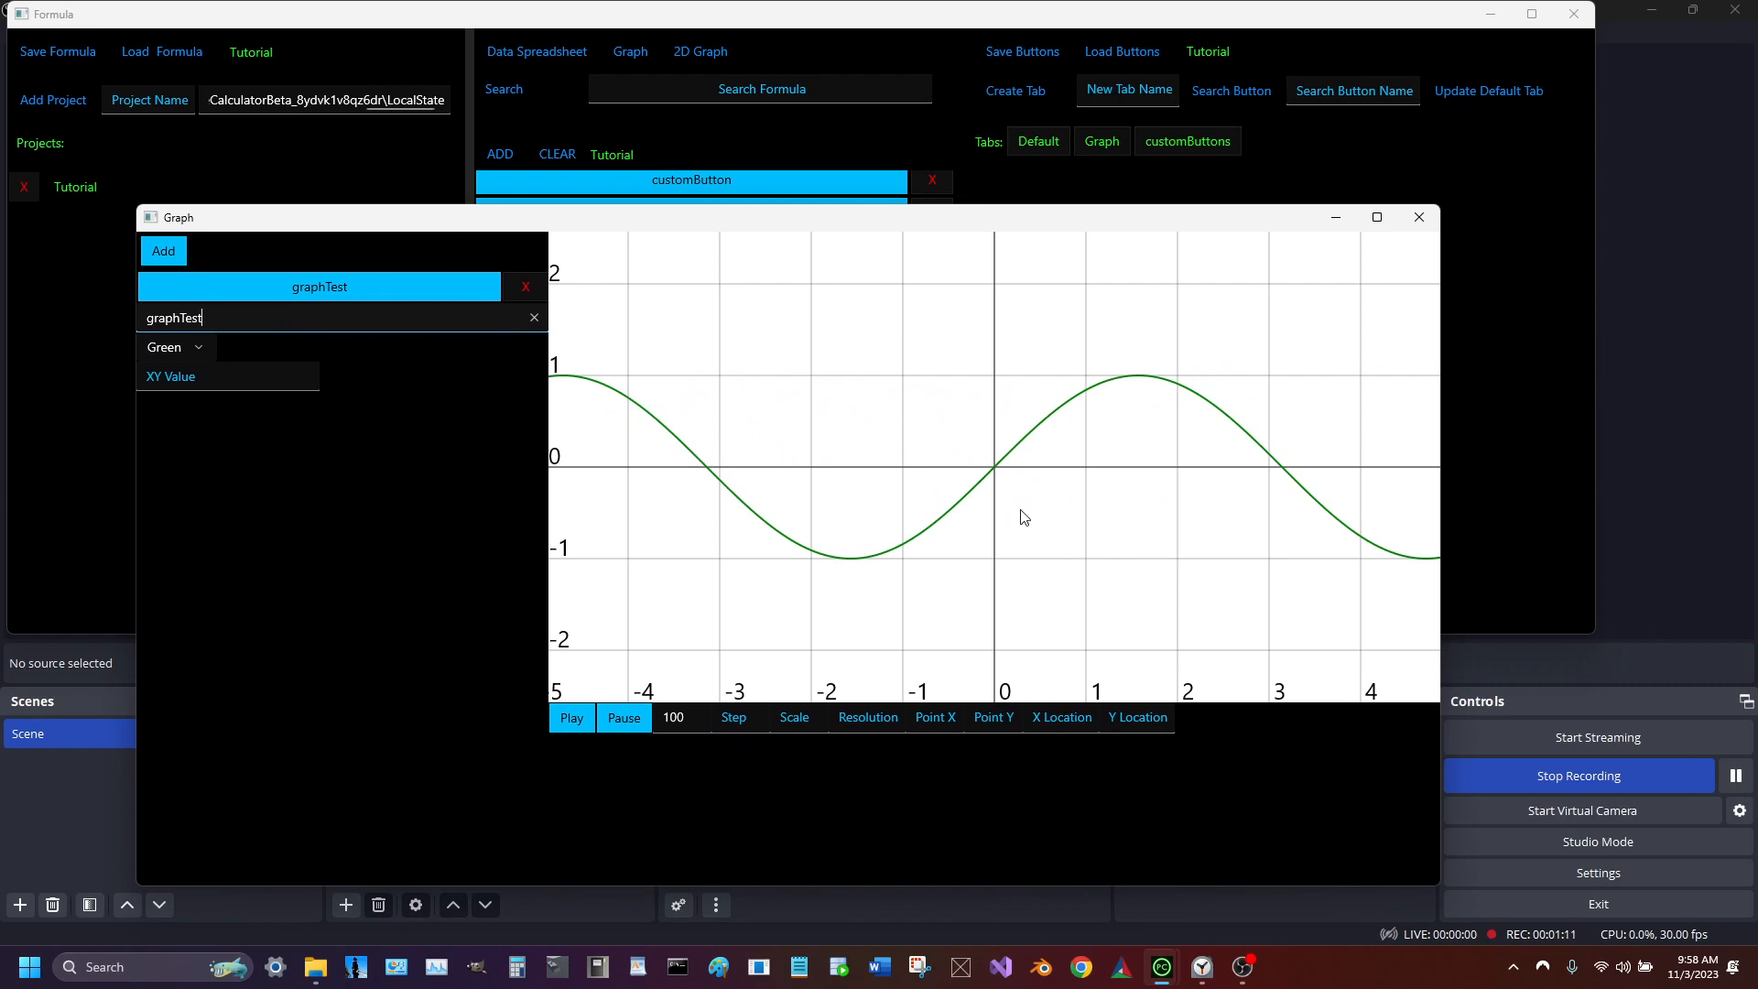
{"action": "scroll", "coordinate": [1013, 502], "scroll_direction": "down", "scroll_amount": 7}
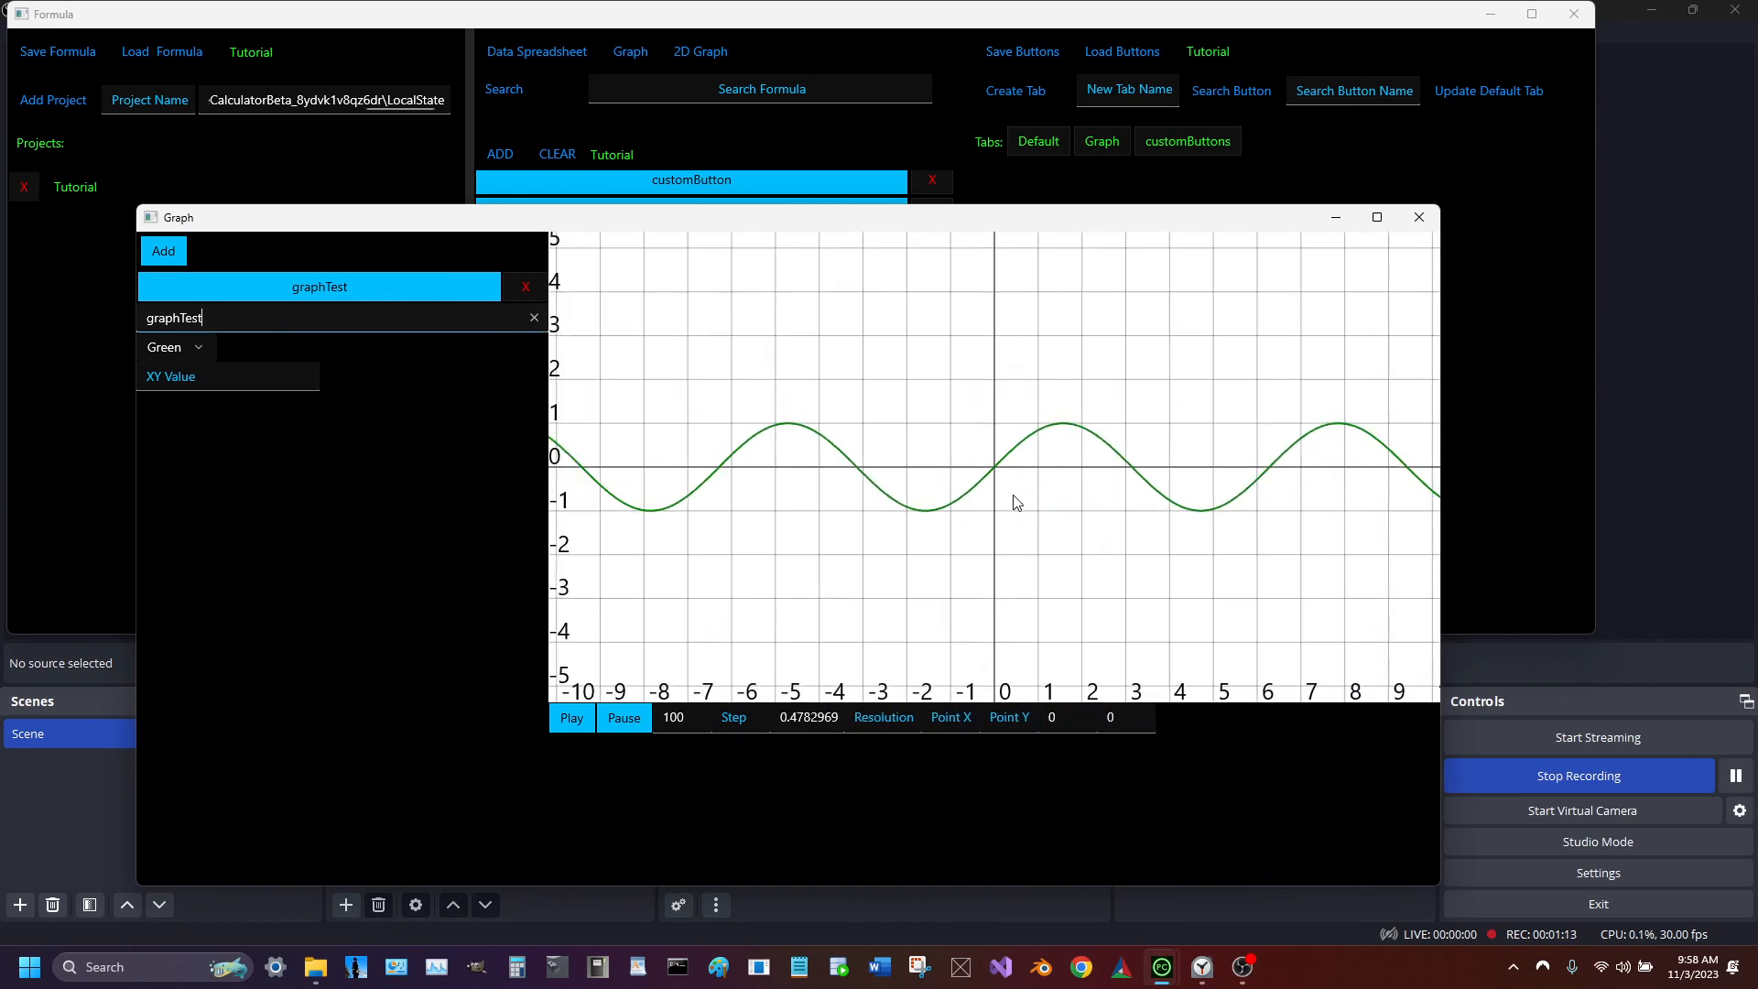
{"action": "scroll", "coordinate": [1013, 503], "scroll_direction": "up", "scroll_amount": 7}
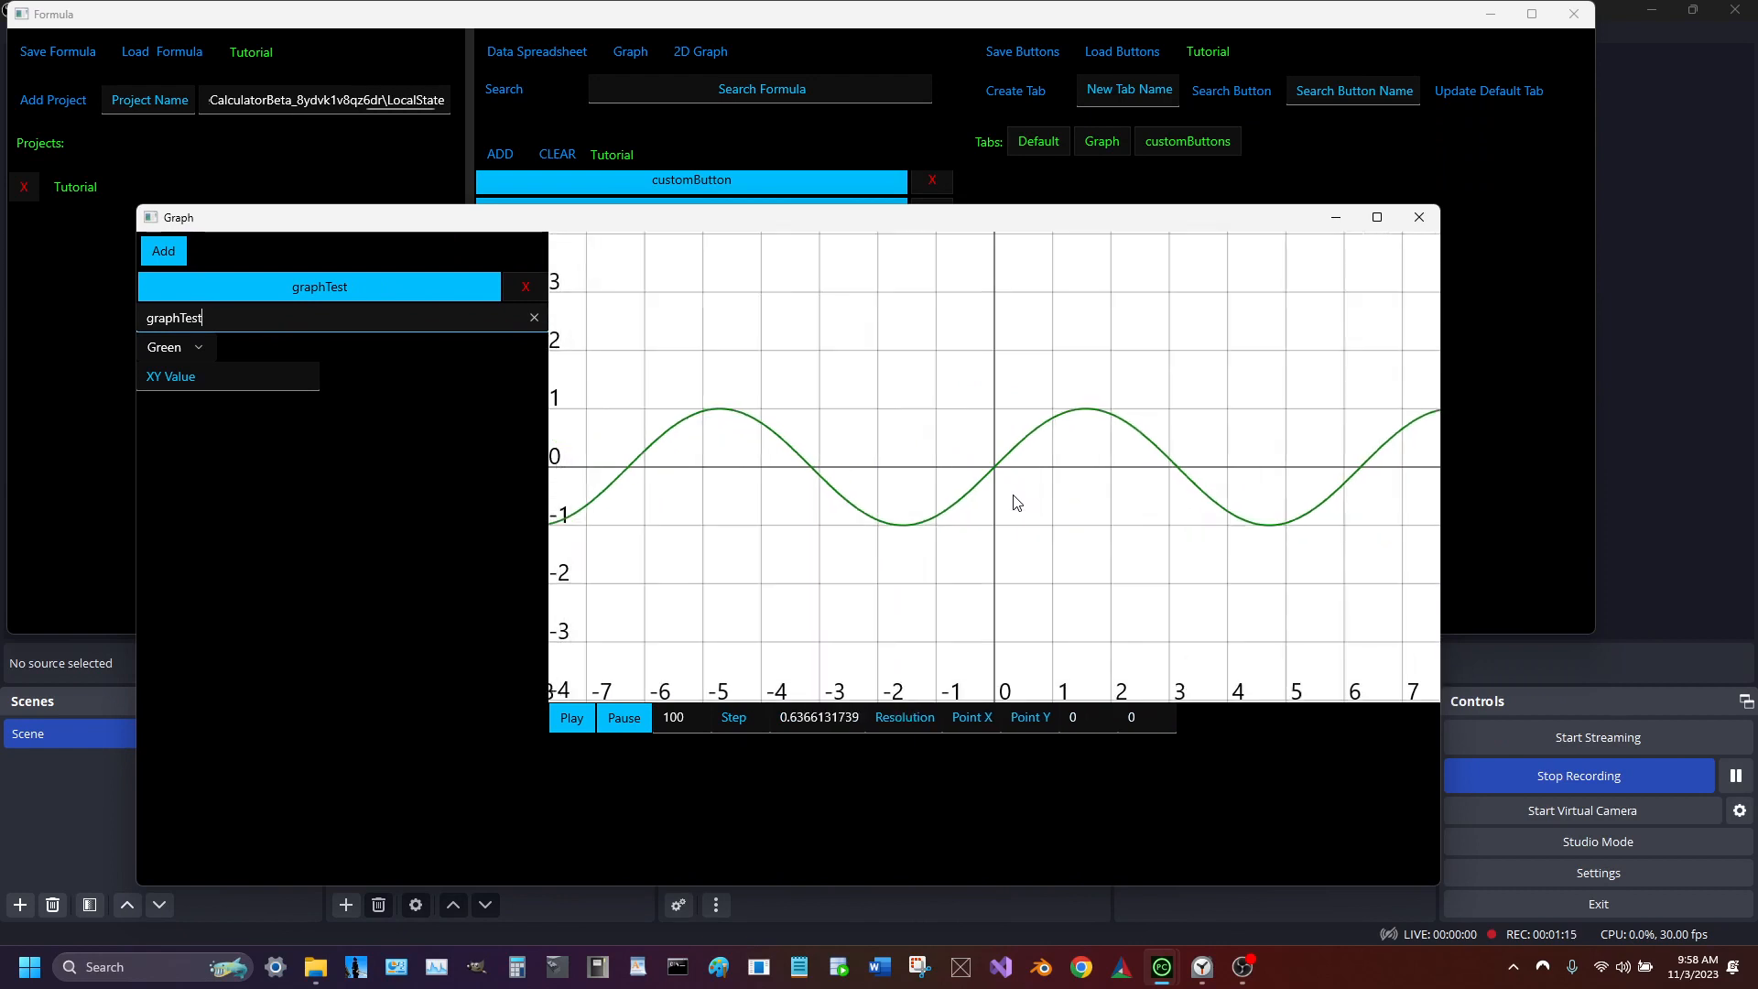
{"action": "scroll", "coordinate": [1014, 502], "scroll_direction": "up", "scroll_amount": 1}
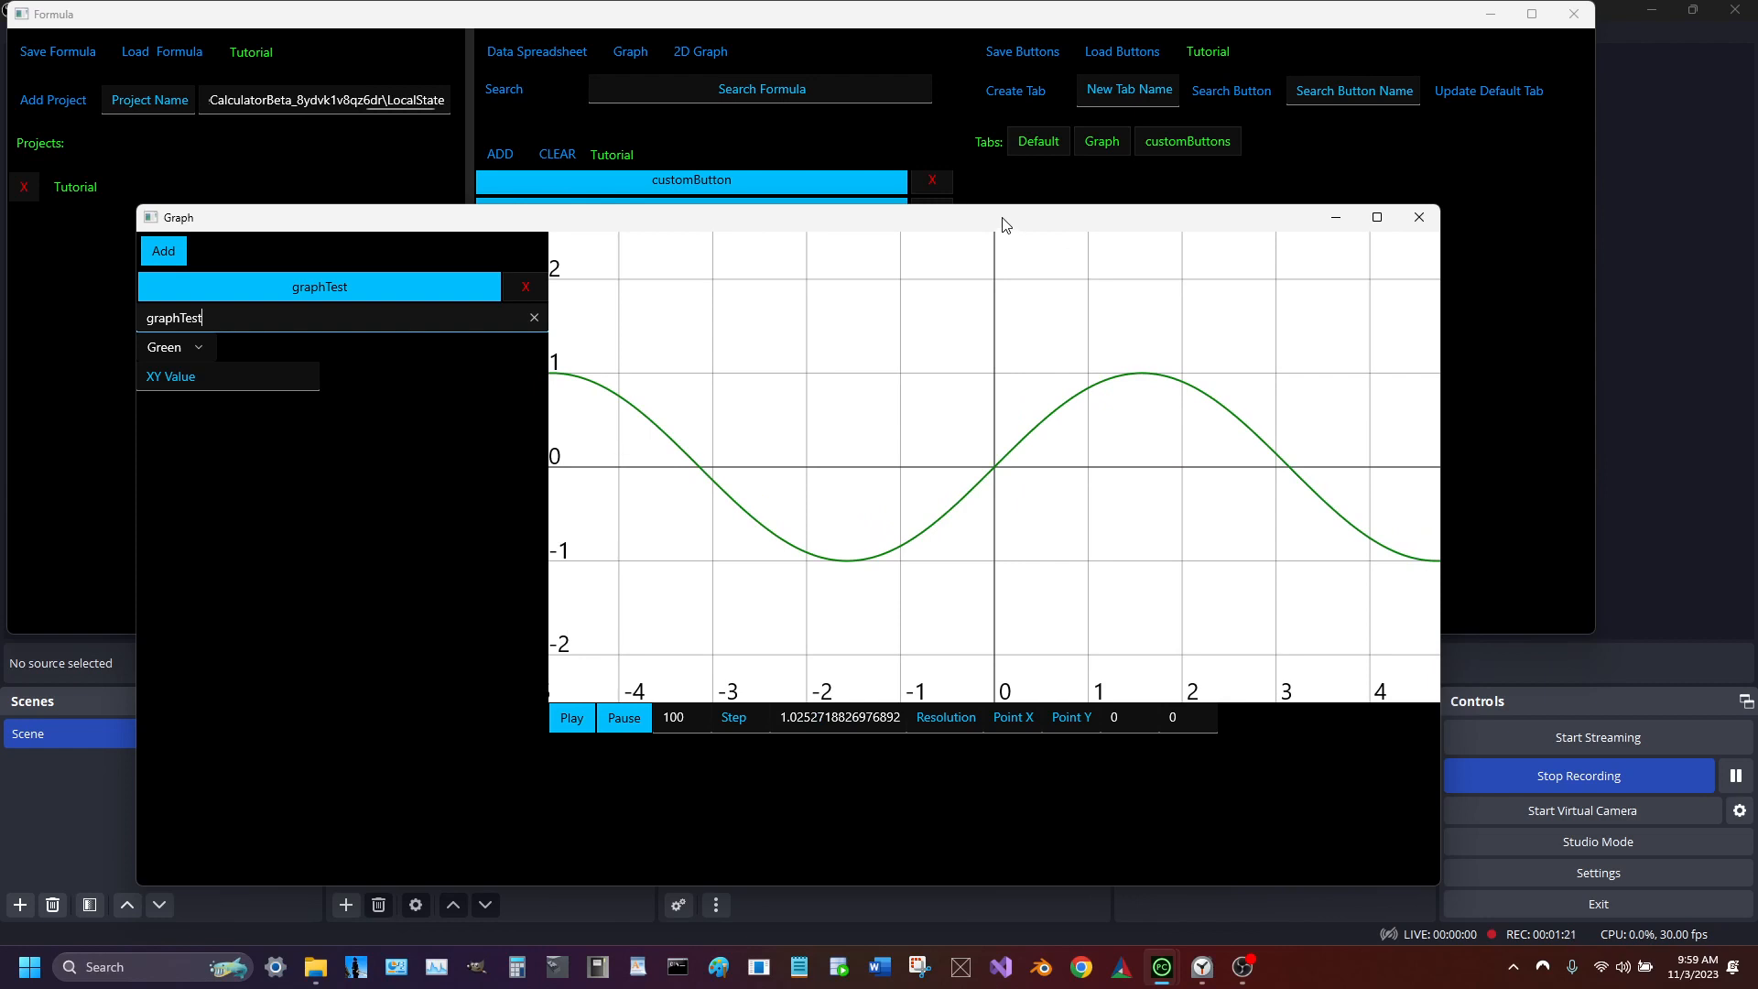
{"action": "left_click_drag", "start_coordinate": [1002, 224], "coordinate": [1128, 258]}
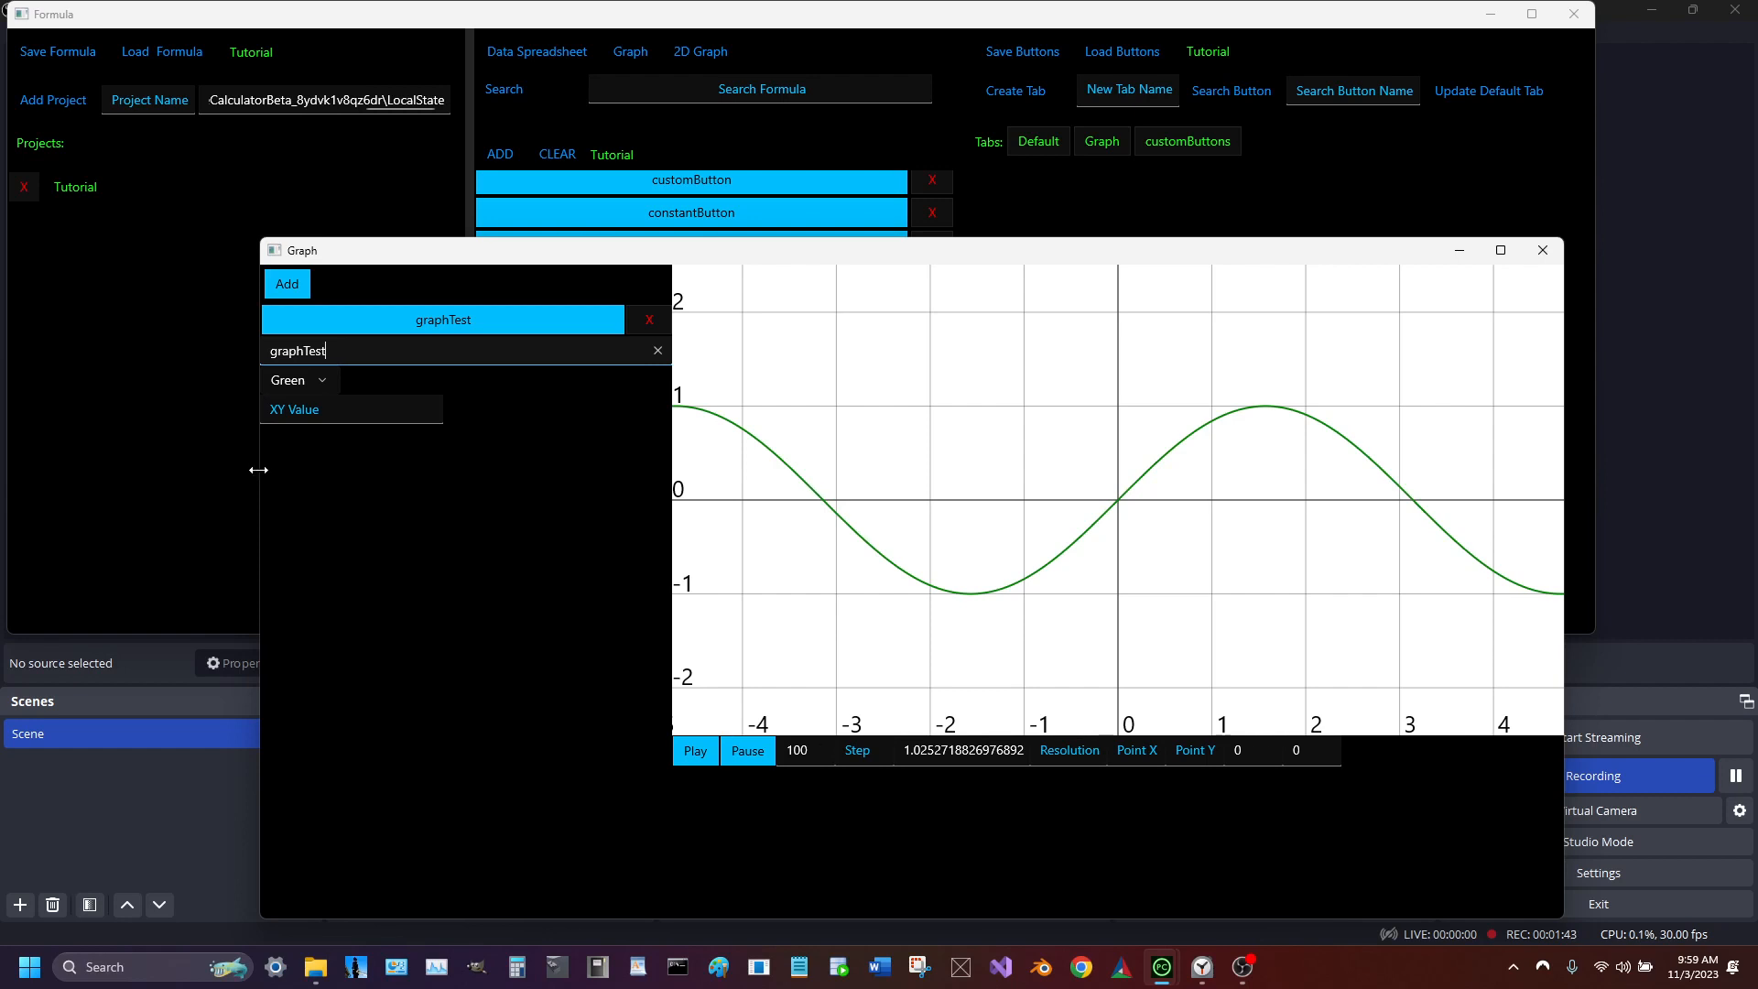
{"action": "left_click_drag", "start_coordinate": [258, 470], "coordinate": [293, 489]}
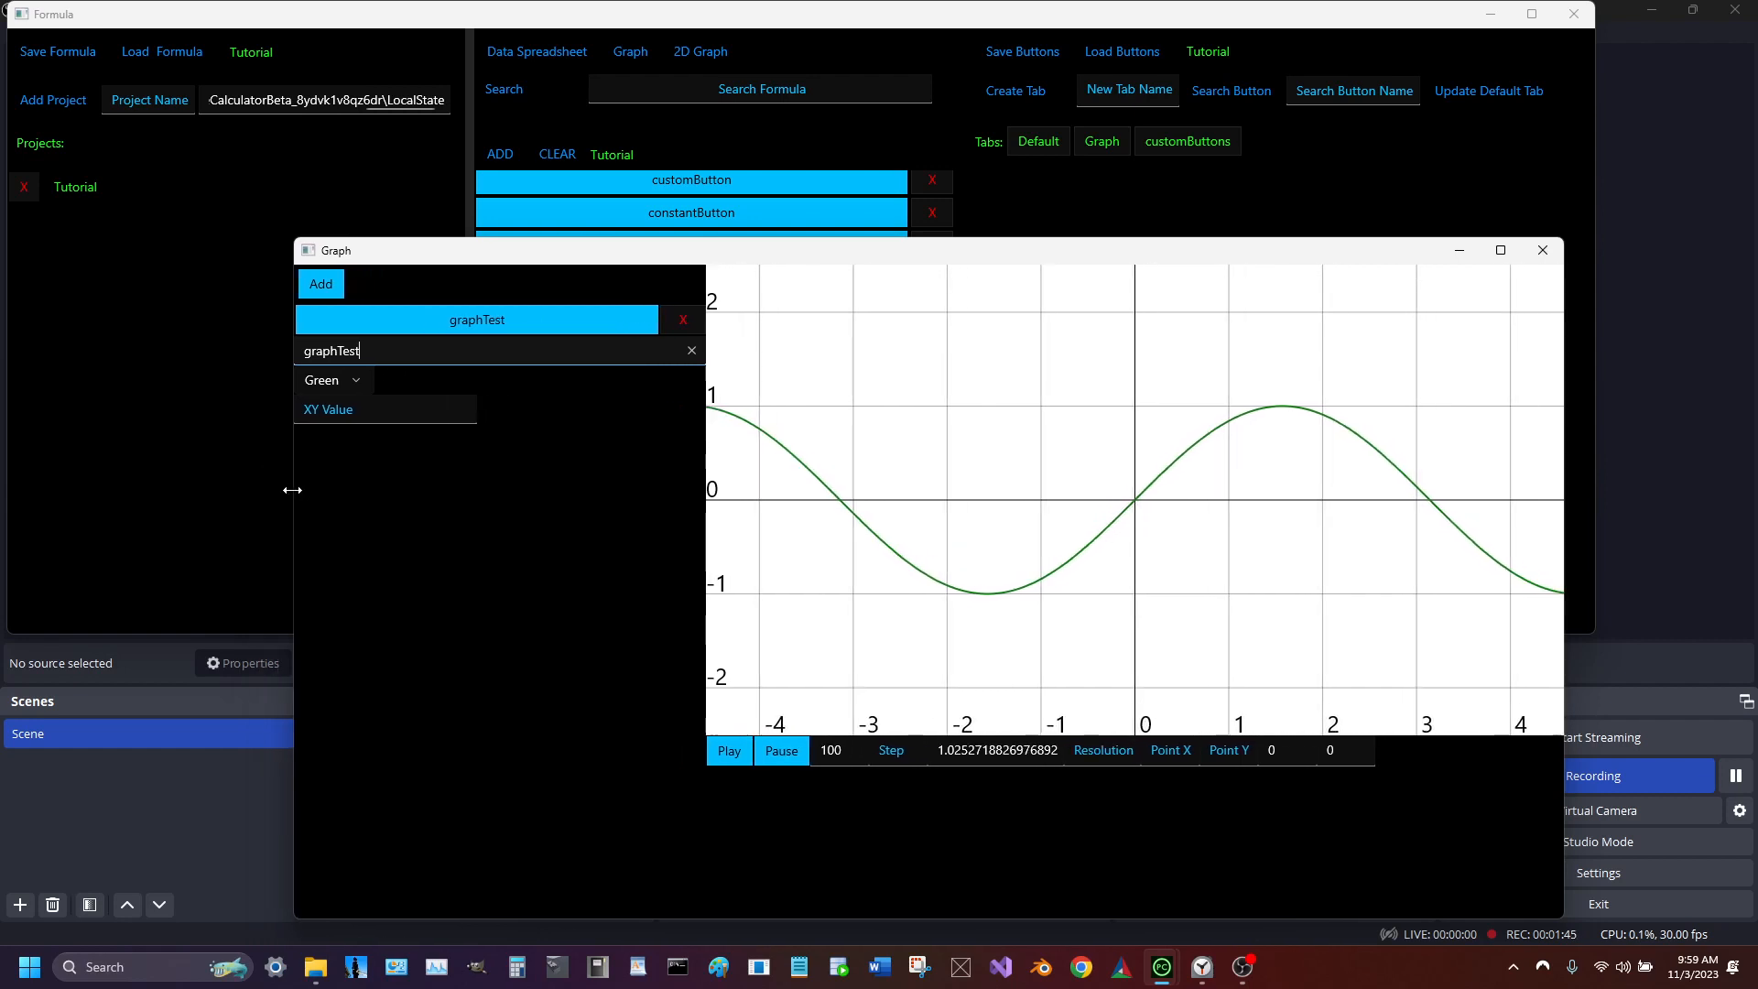
Try a Point X value of 10 for the graph view and clear it again
{"action": "left_click", "coordinate": [1163, 759]}
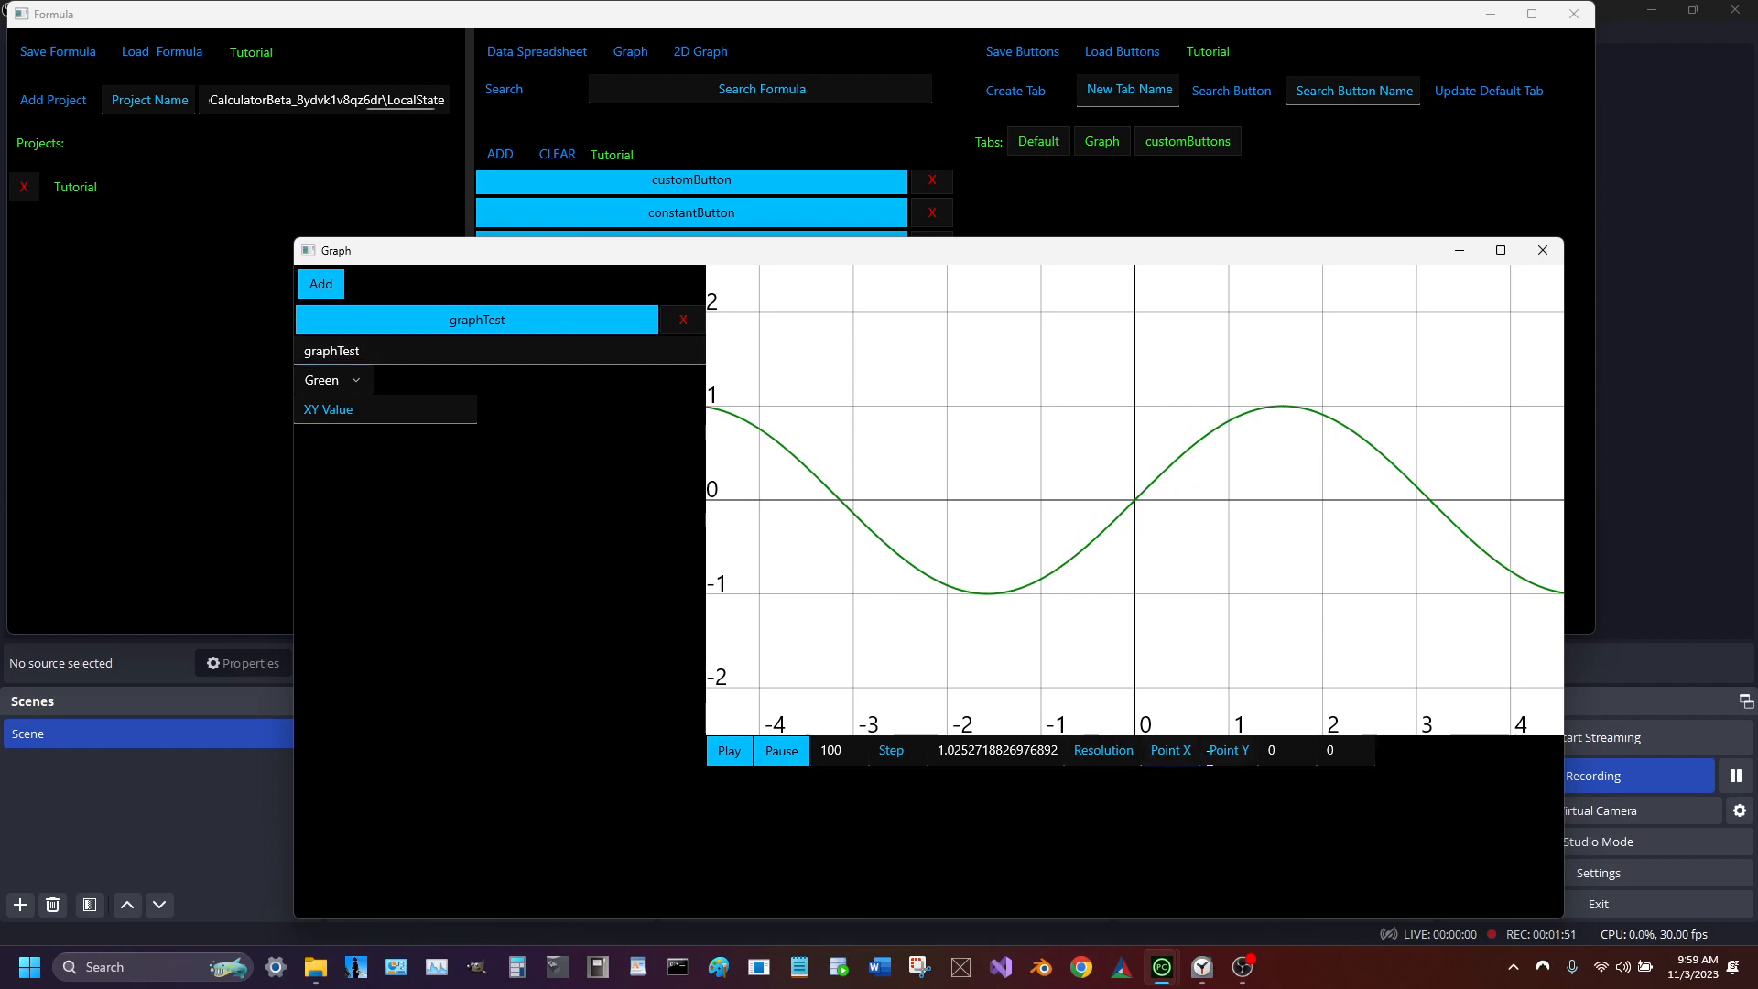
{"action": "type", "text": "10"}
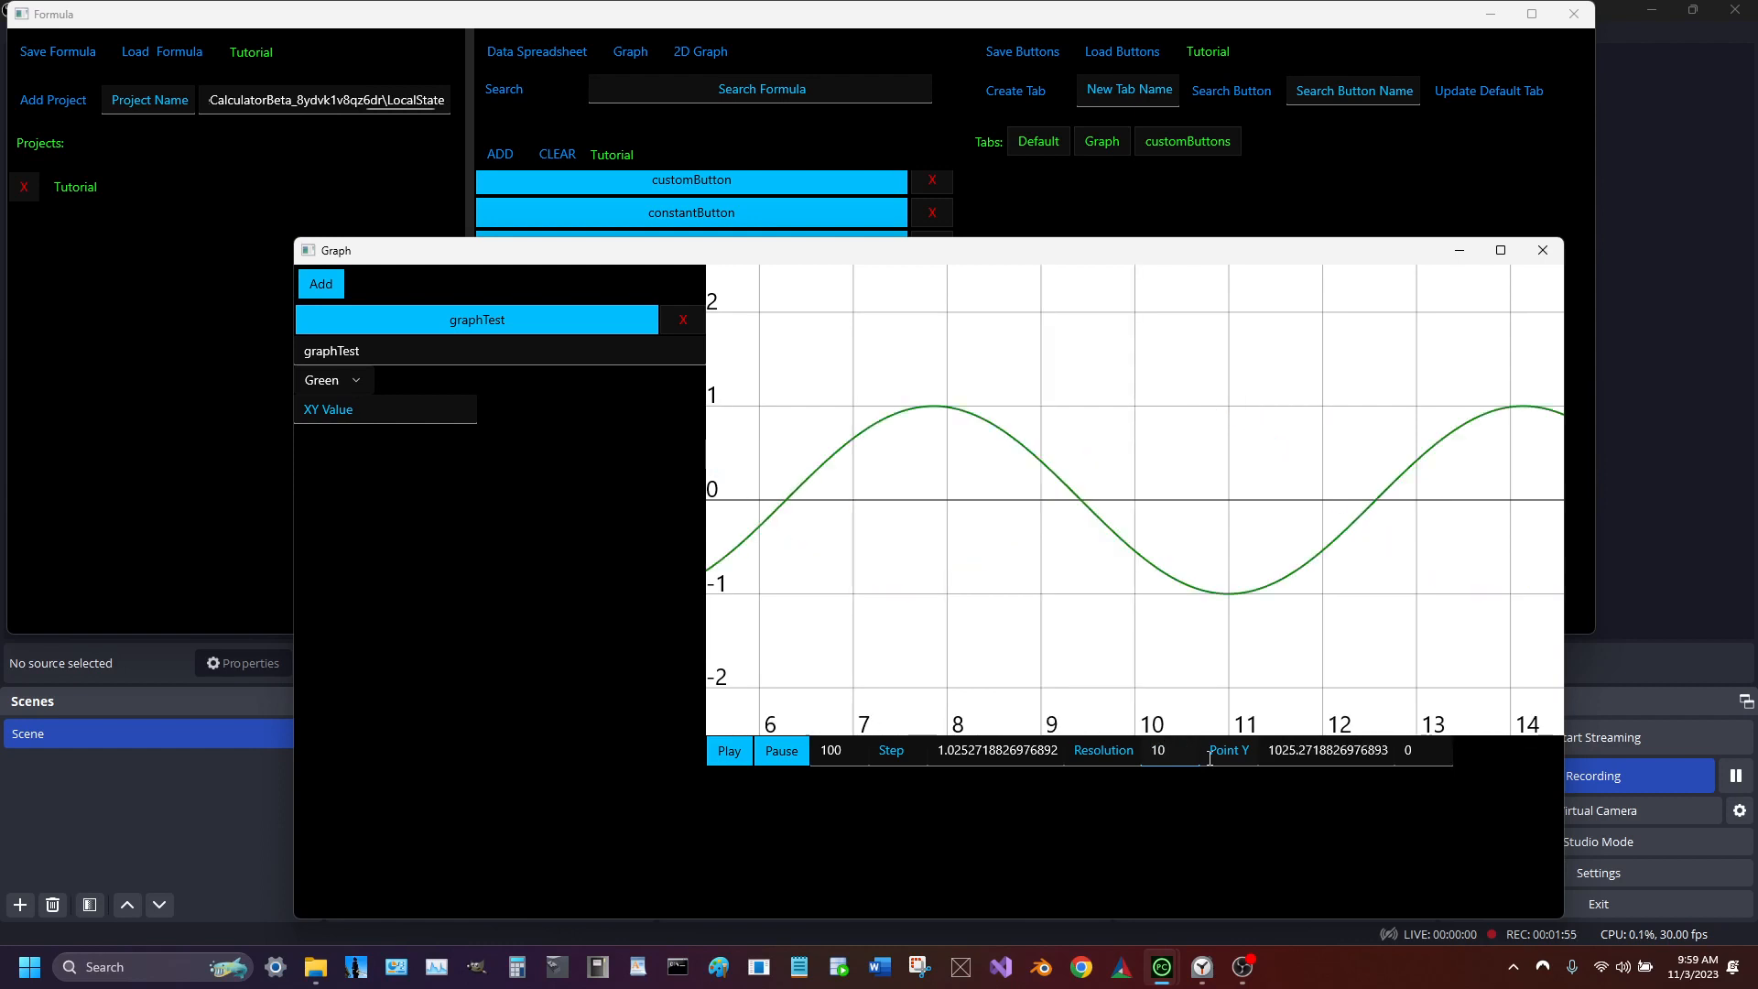
{"action": "key", "text": "BackSpace"}
{"action": "key", "text": "BackSpace"}
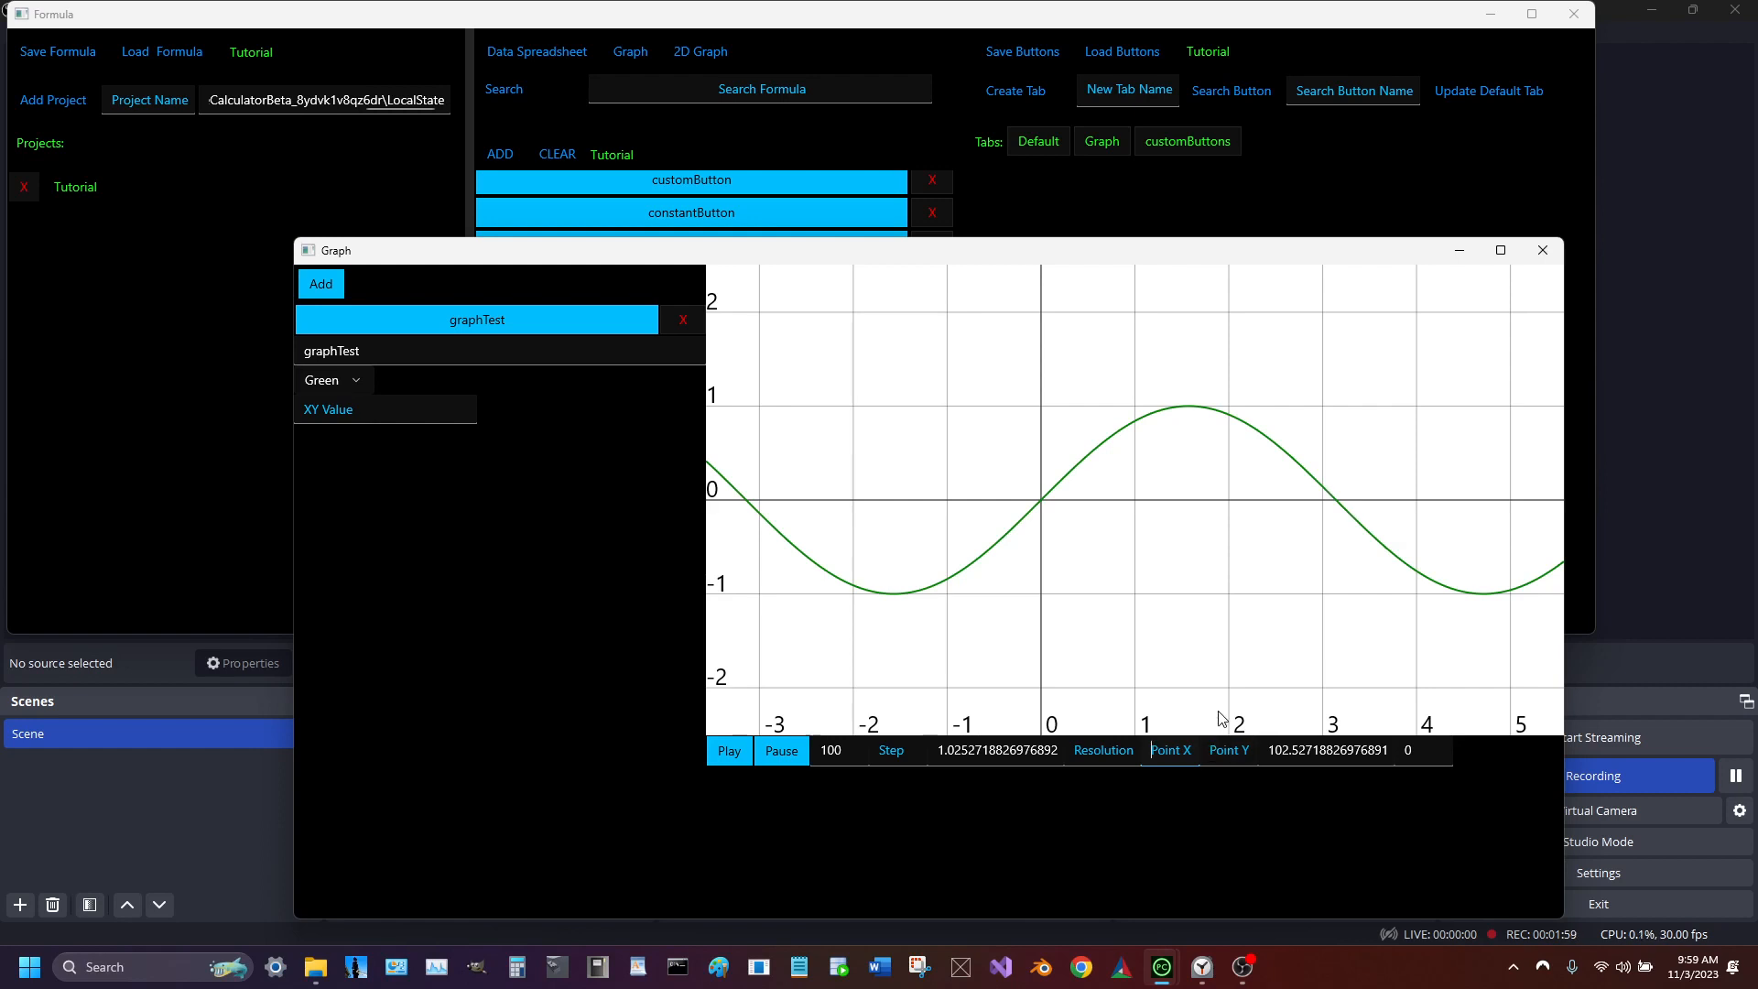
Try a Resolution of 1 on the plotted curve twice, clearing the value each time
{"action": "left_click", "coordinate": [1115, 751]}
{"action": "type", "text": "1"}
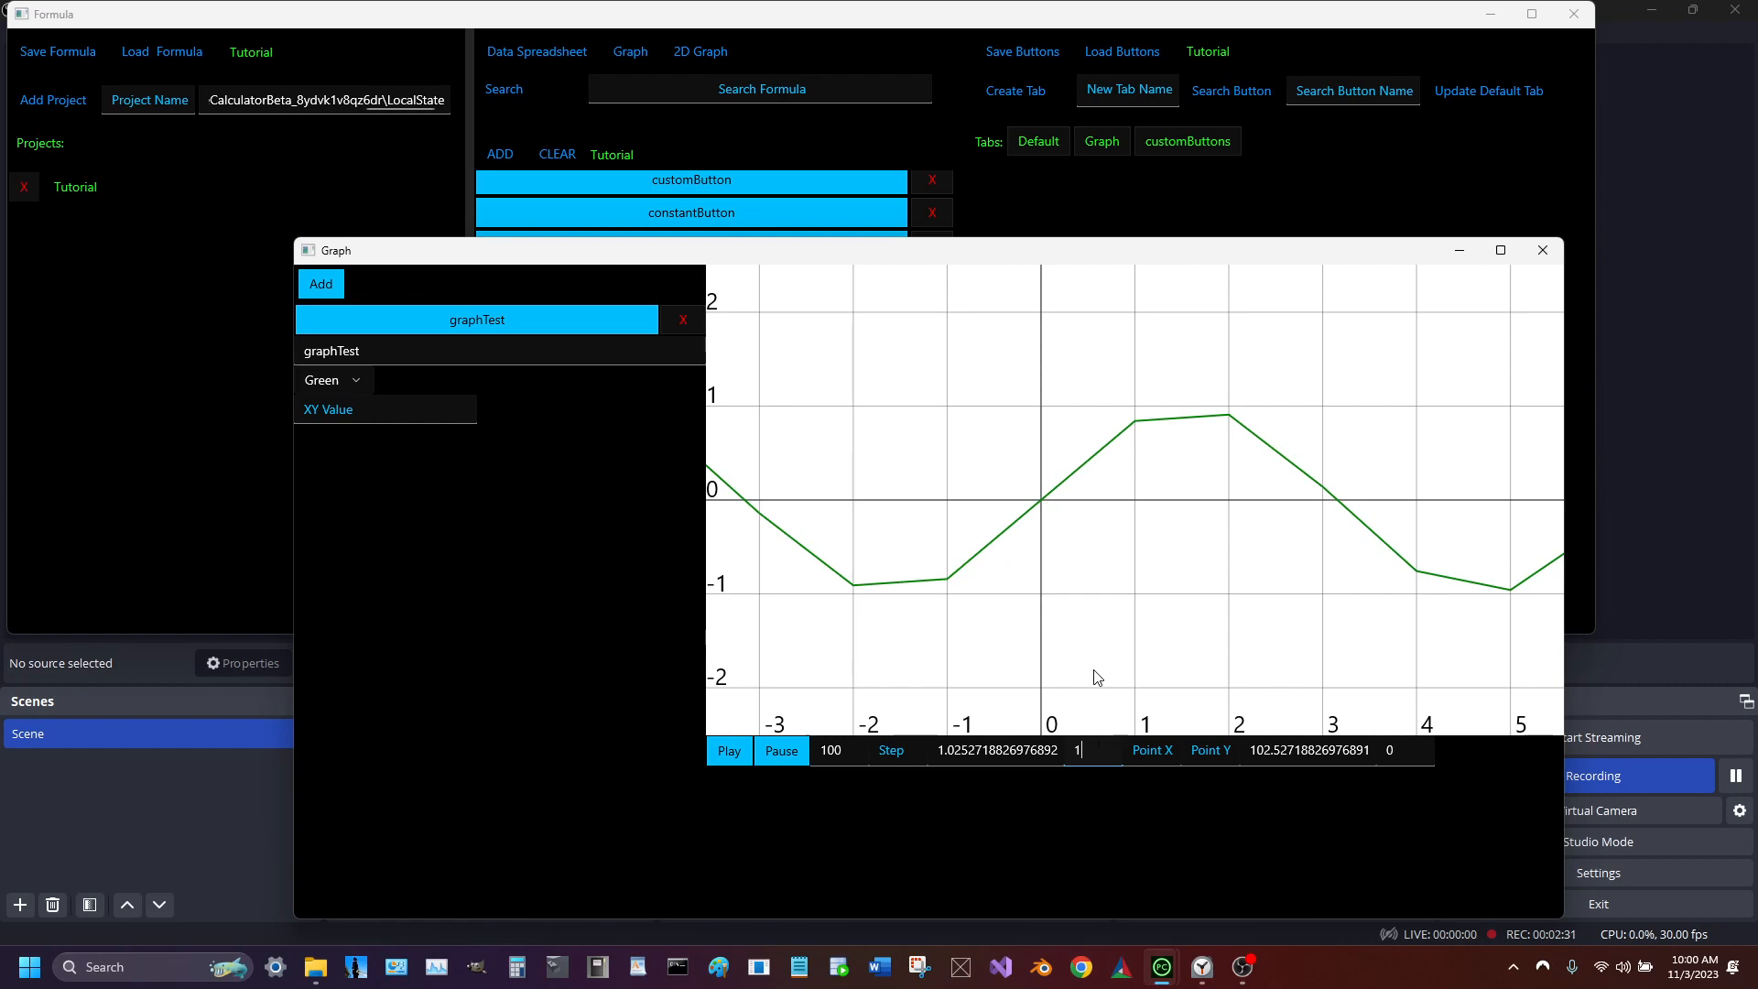
{"action": "key", "text": "BackSpace"}
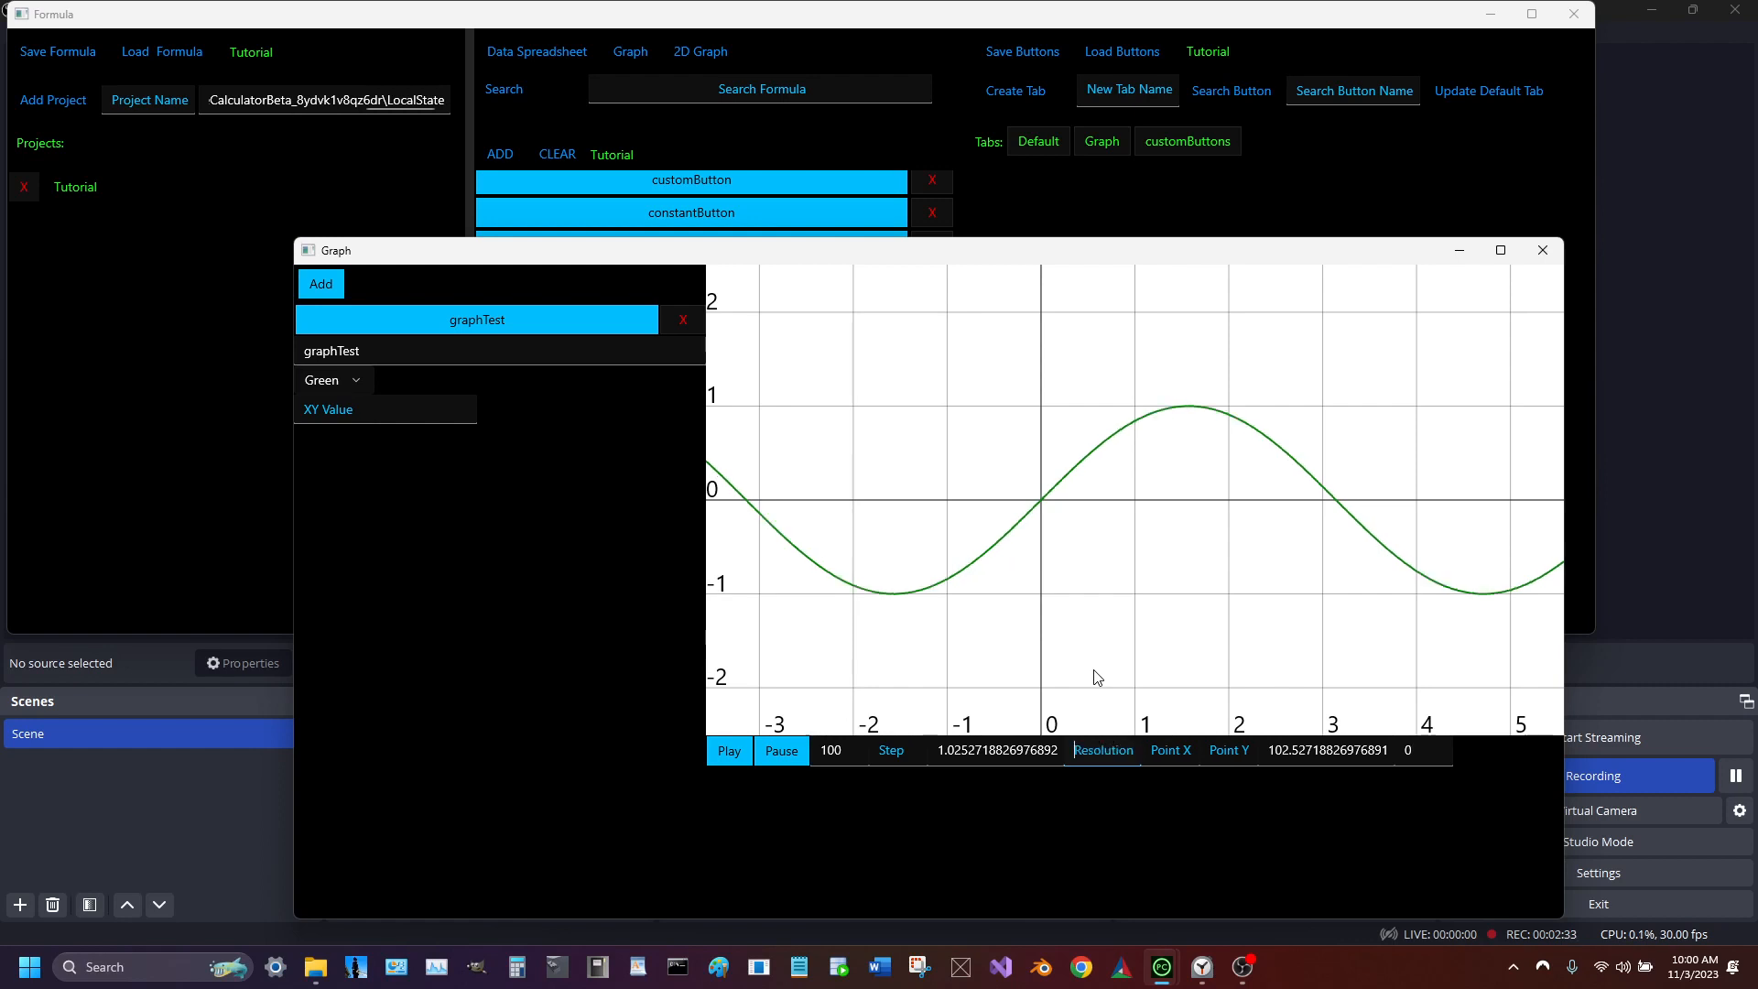
{"action": "type", "text": "1"}
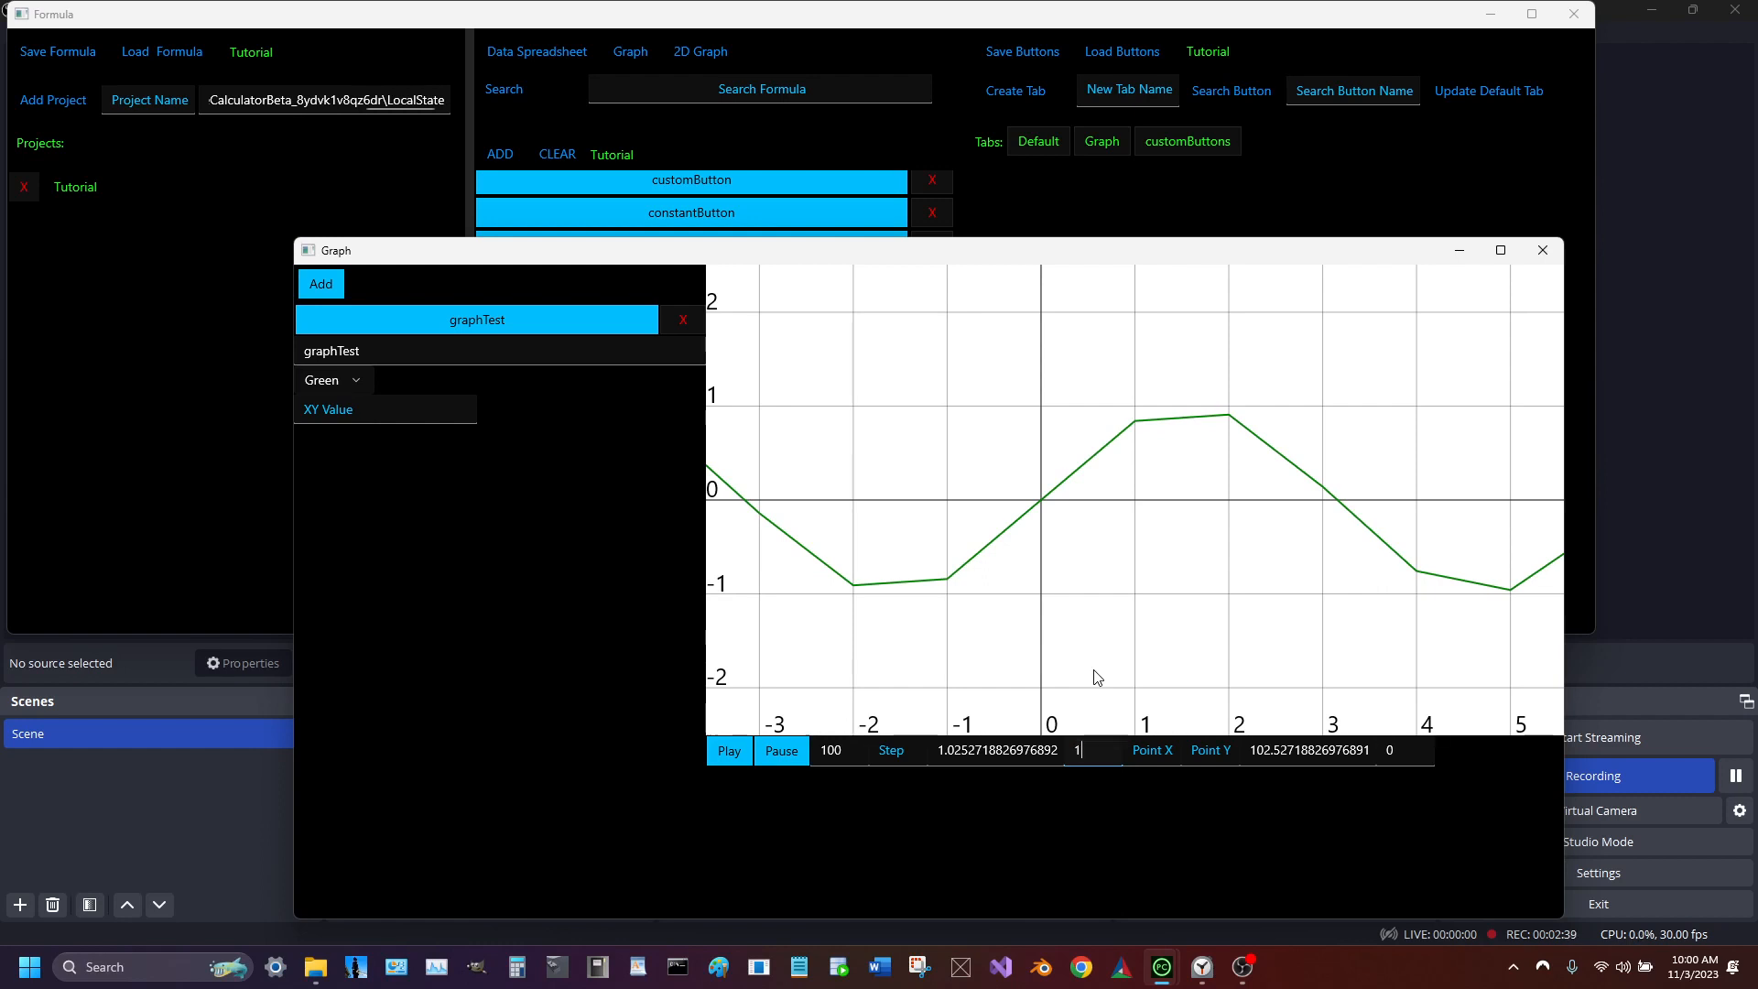
{"action": "key", "text": "BackSpace"}
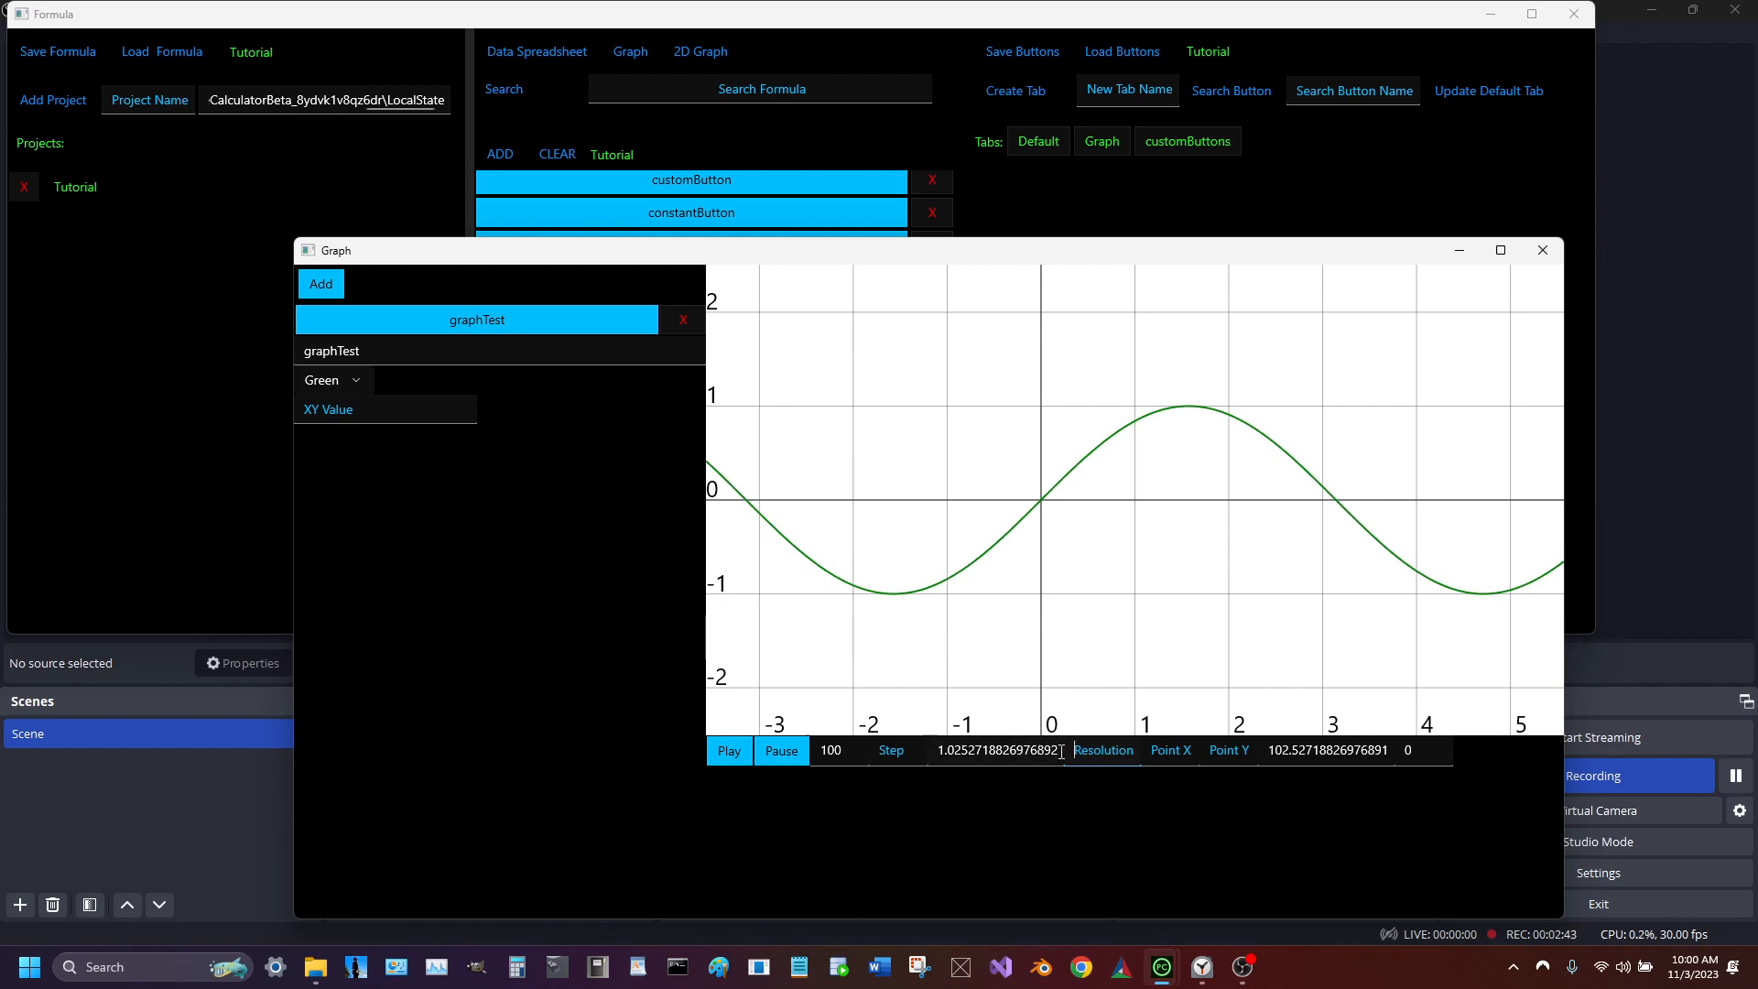
Try 200 as the graph's grid size and restore it to 100
{"action": "left_click_drag", "start_coordinate": [1061, 751], "coordinate": [900, 750]}
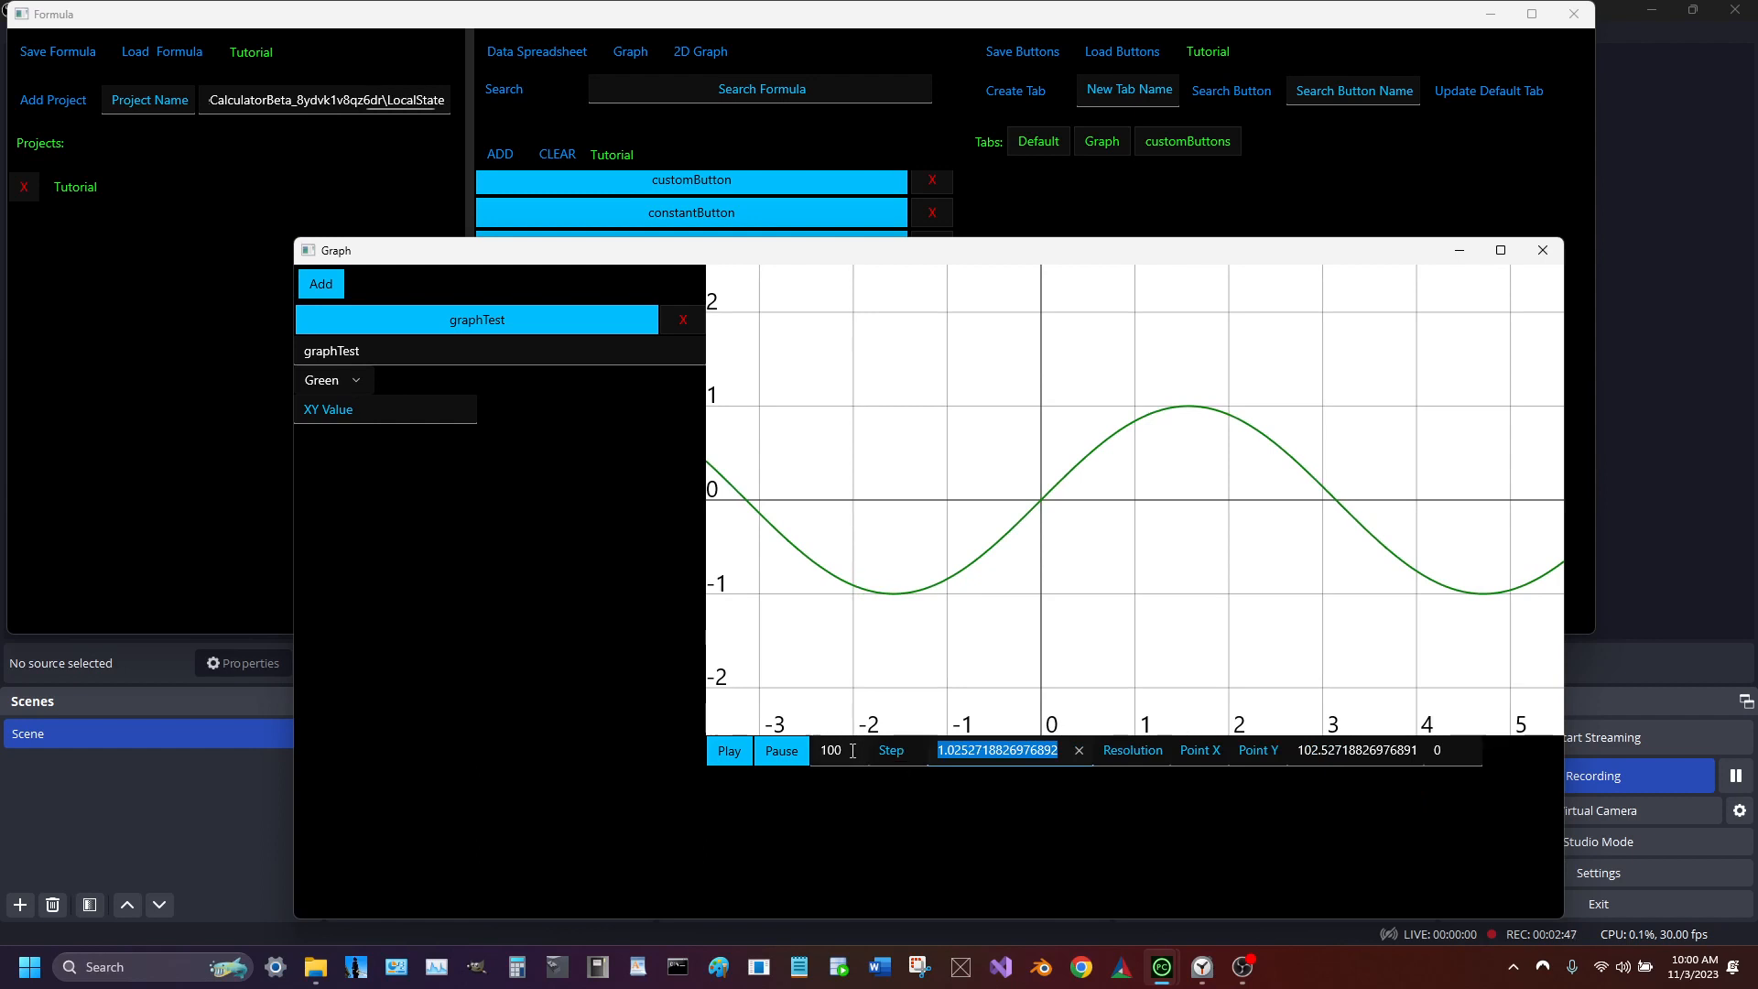
{"action": "left_click_drag", "start_coordinate": [851, 751], "coordinate": [821, 753]}
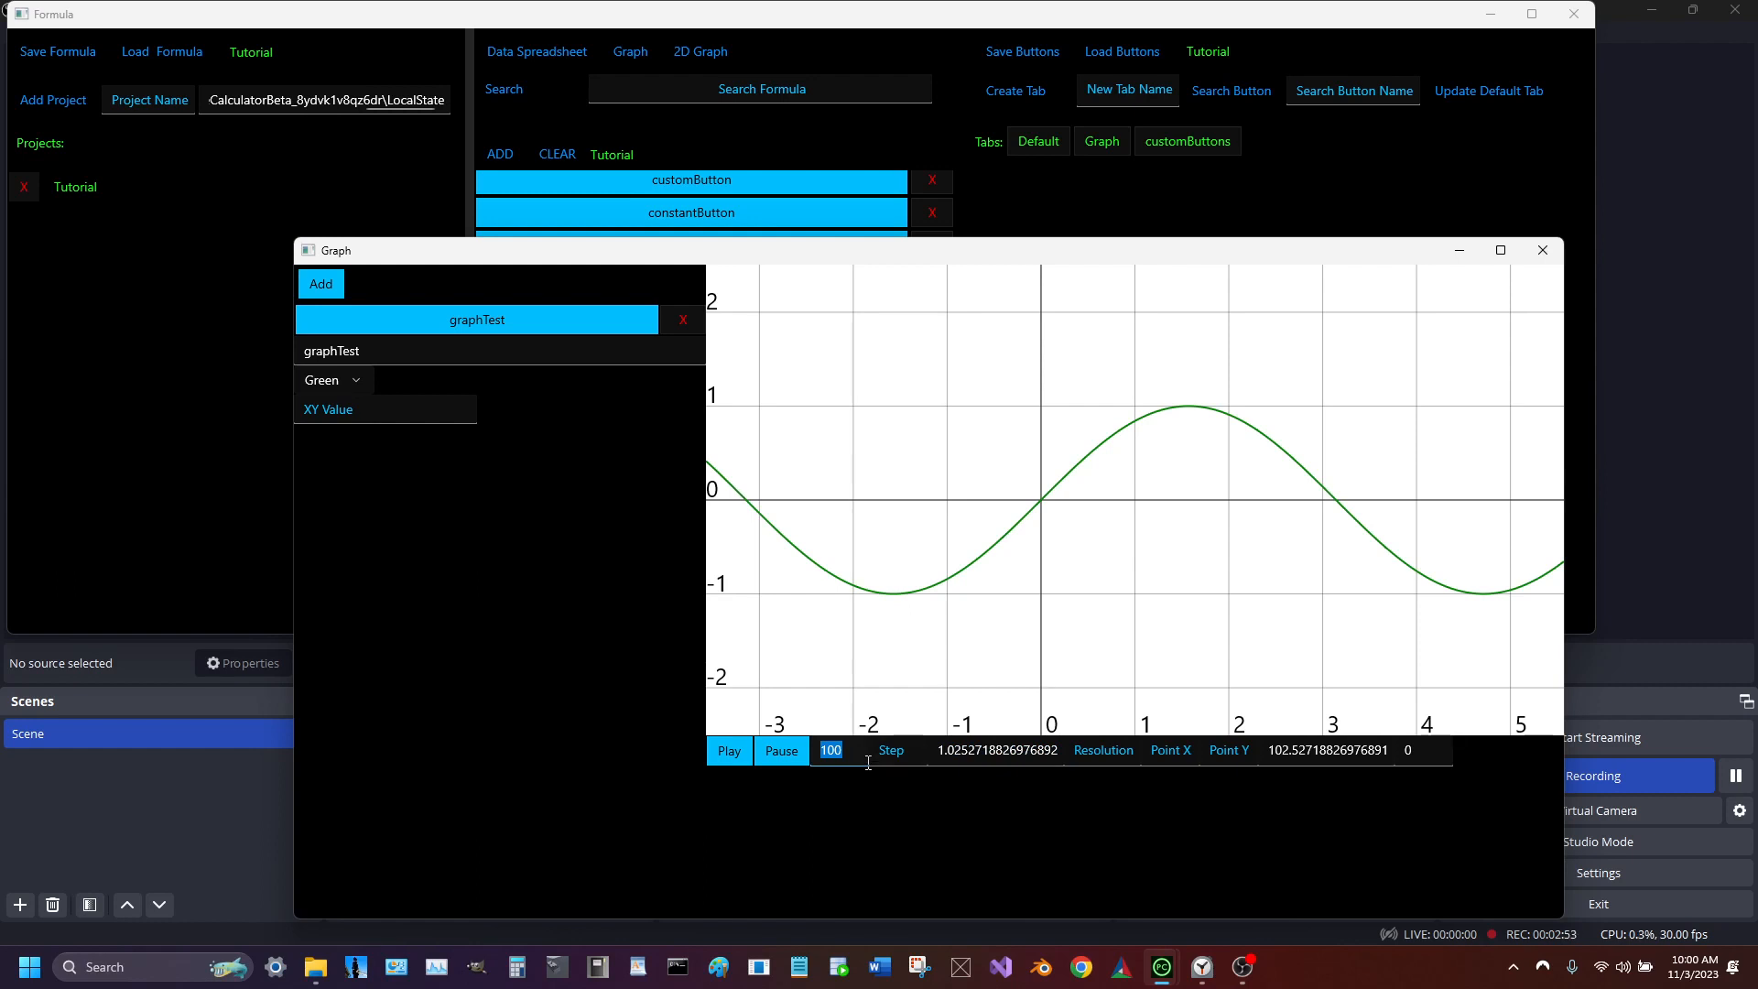
{"action": "key", "text": "Left"}
{"action": "key", "text": "BackSpace"}
{"action": "type", "text": "2"}
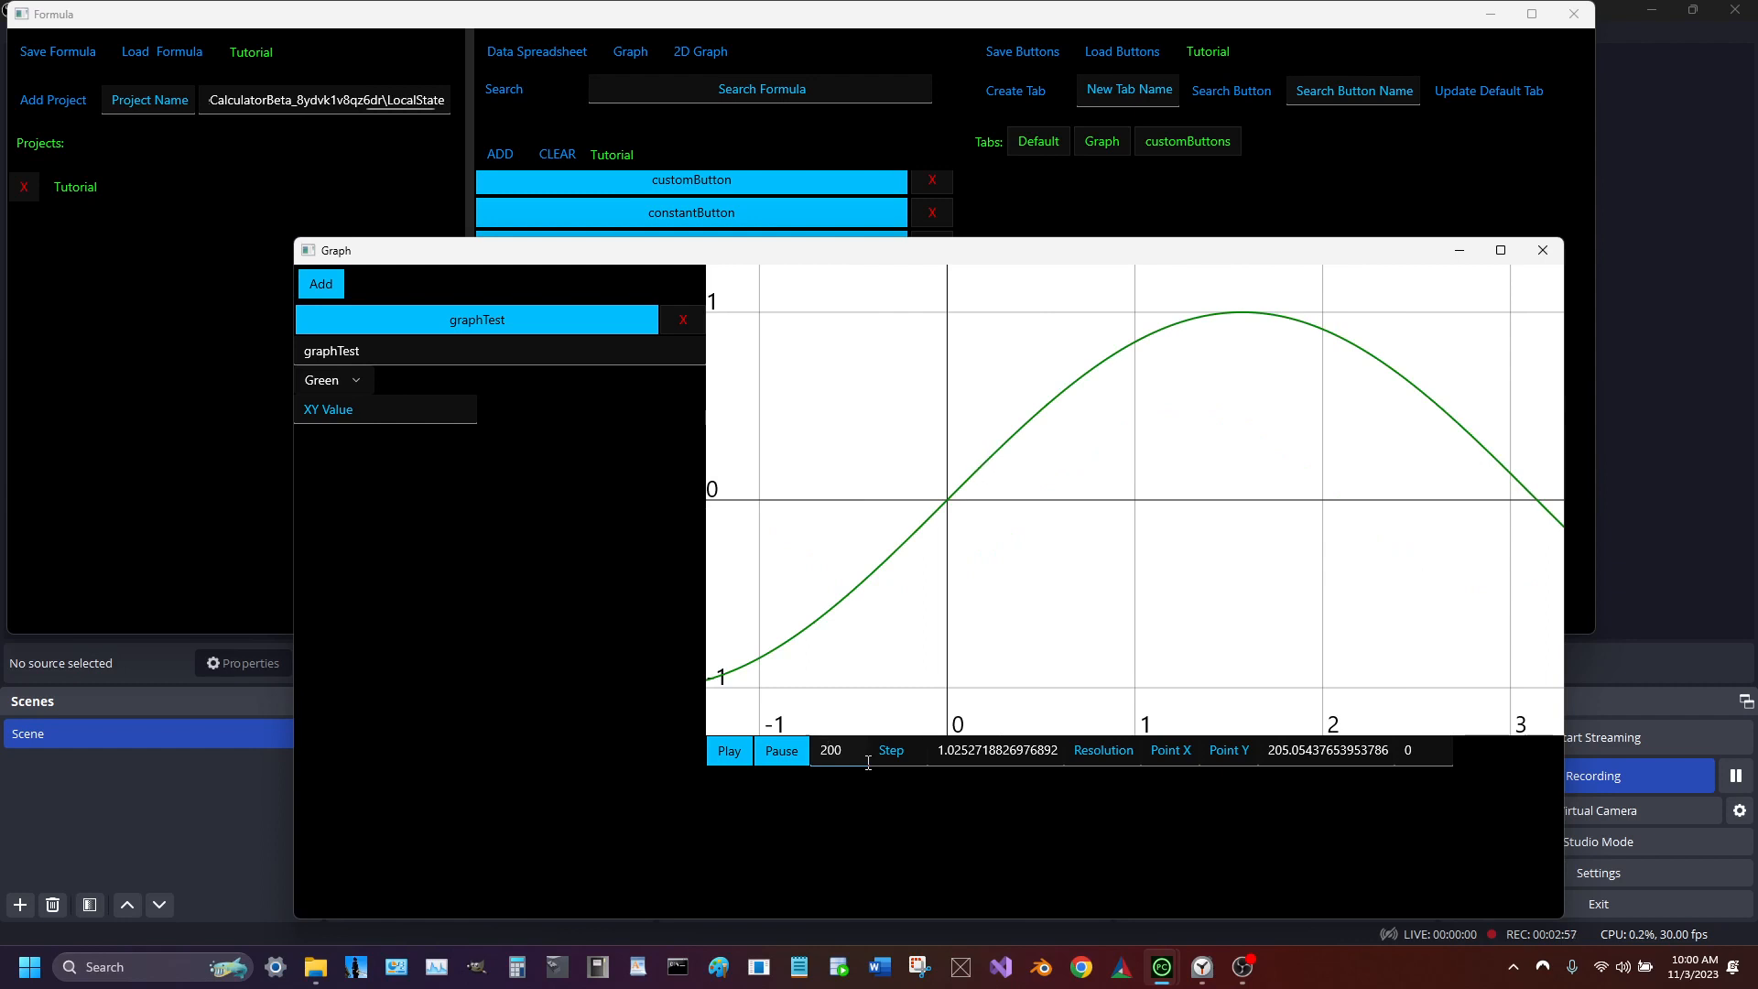
{"action": "key", "text": "BackSpace"}
{"action": "type", "text": "1"}
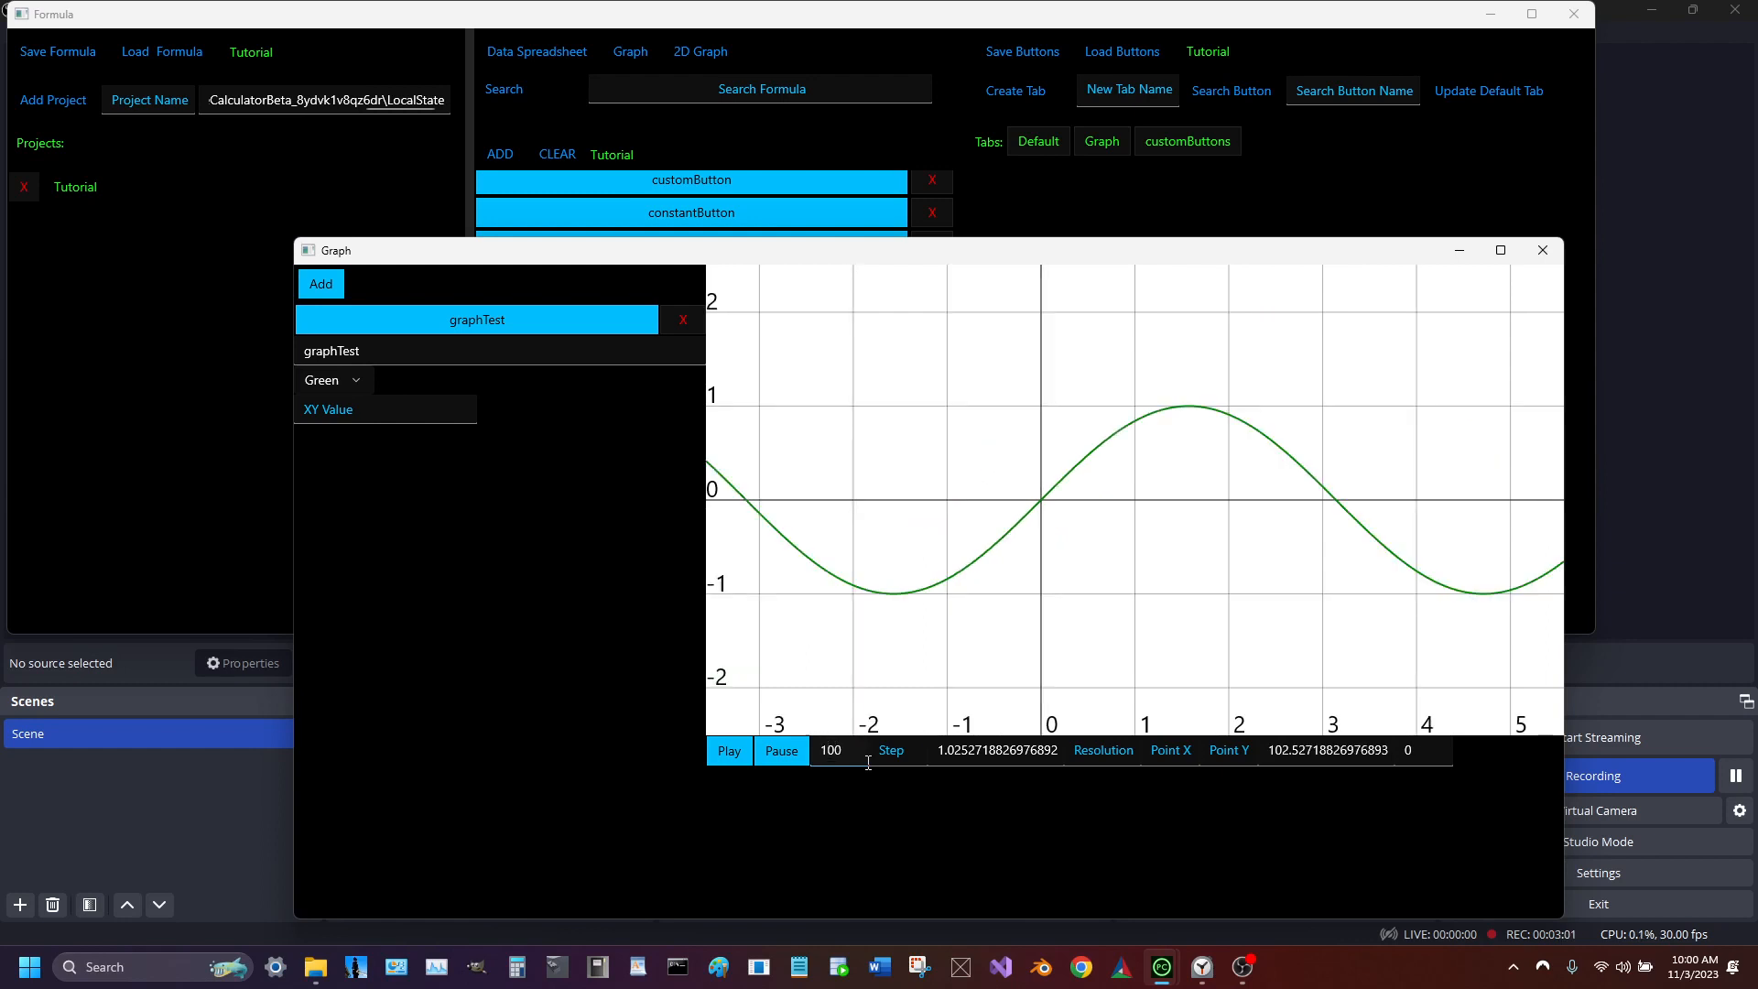
Try graph Step values of 2 and 3 and finish with a Step of 1
{"action": "left_click", "coordinate": [888, 758]}
{"action": "type", "text": "2"}
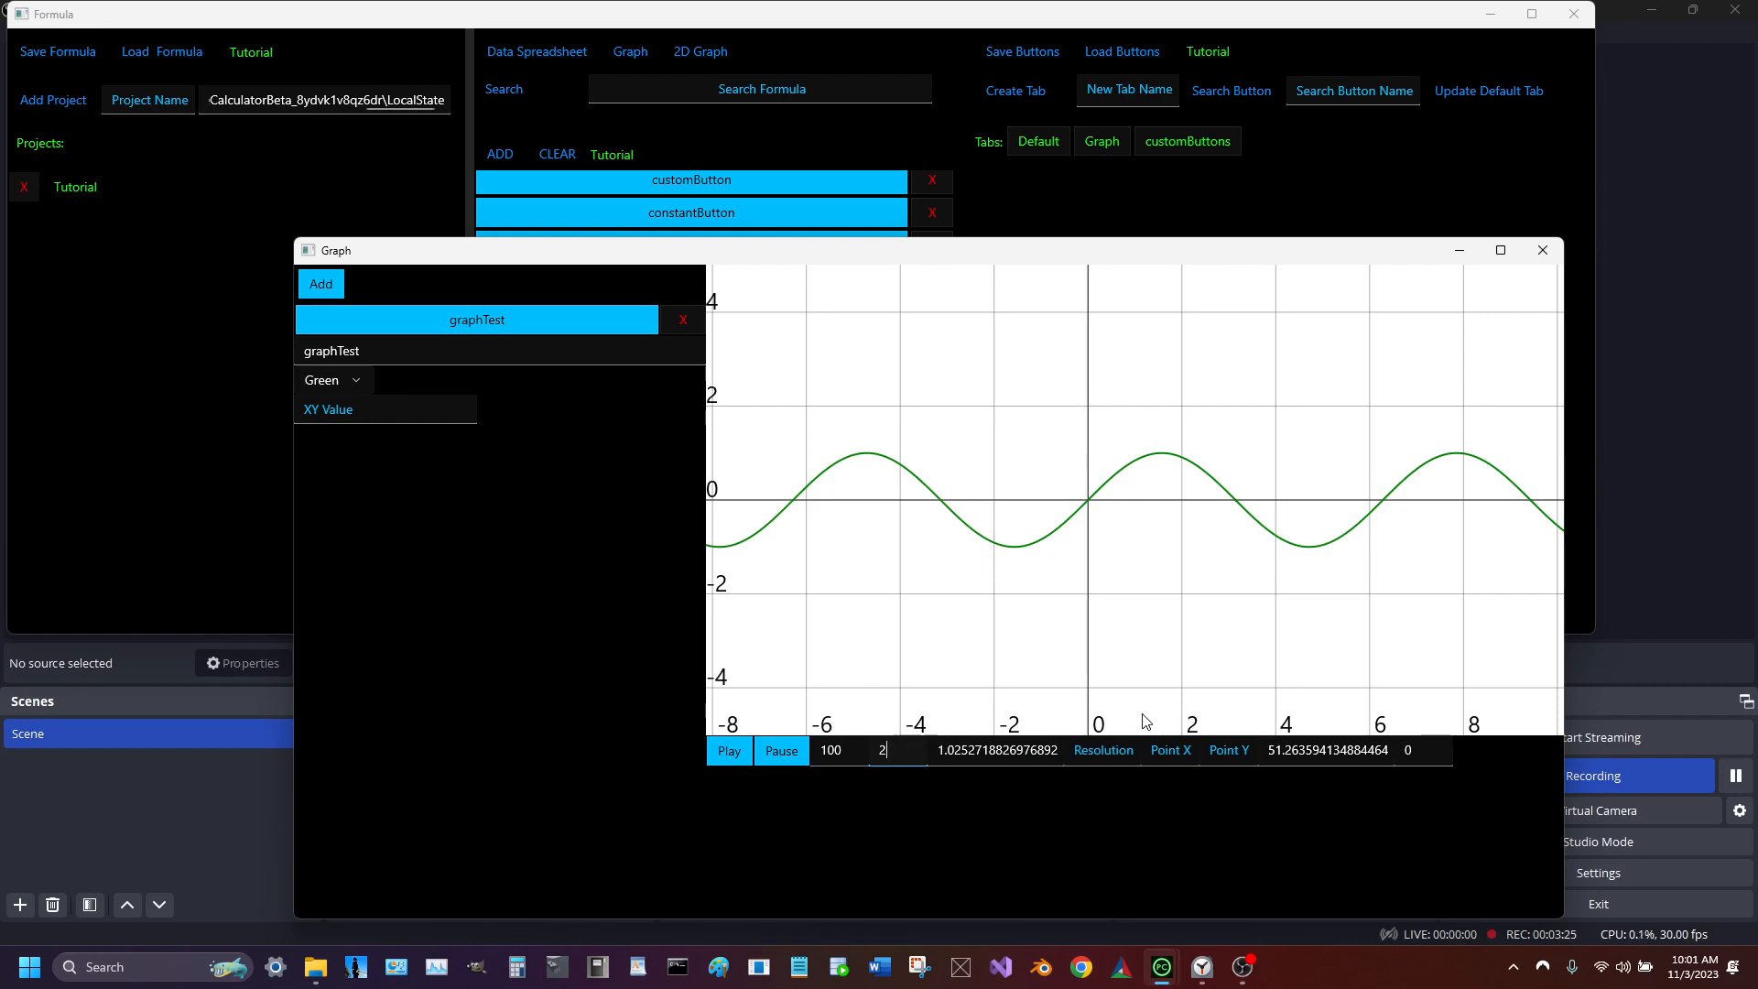
{"action": "key", "text": "BackSpace"}
{"action": "type", "text": "3"}
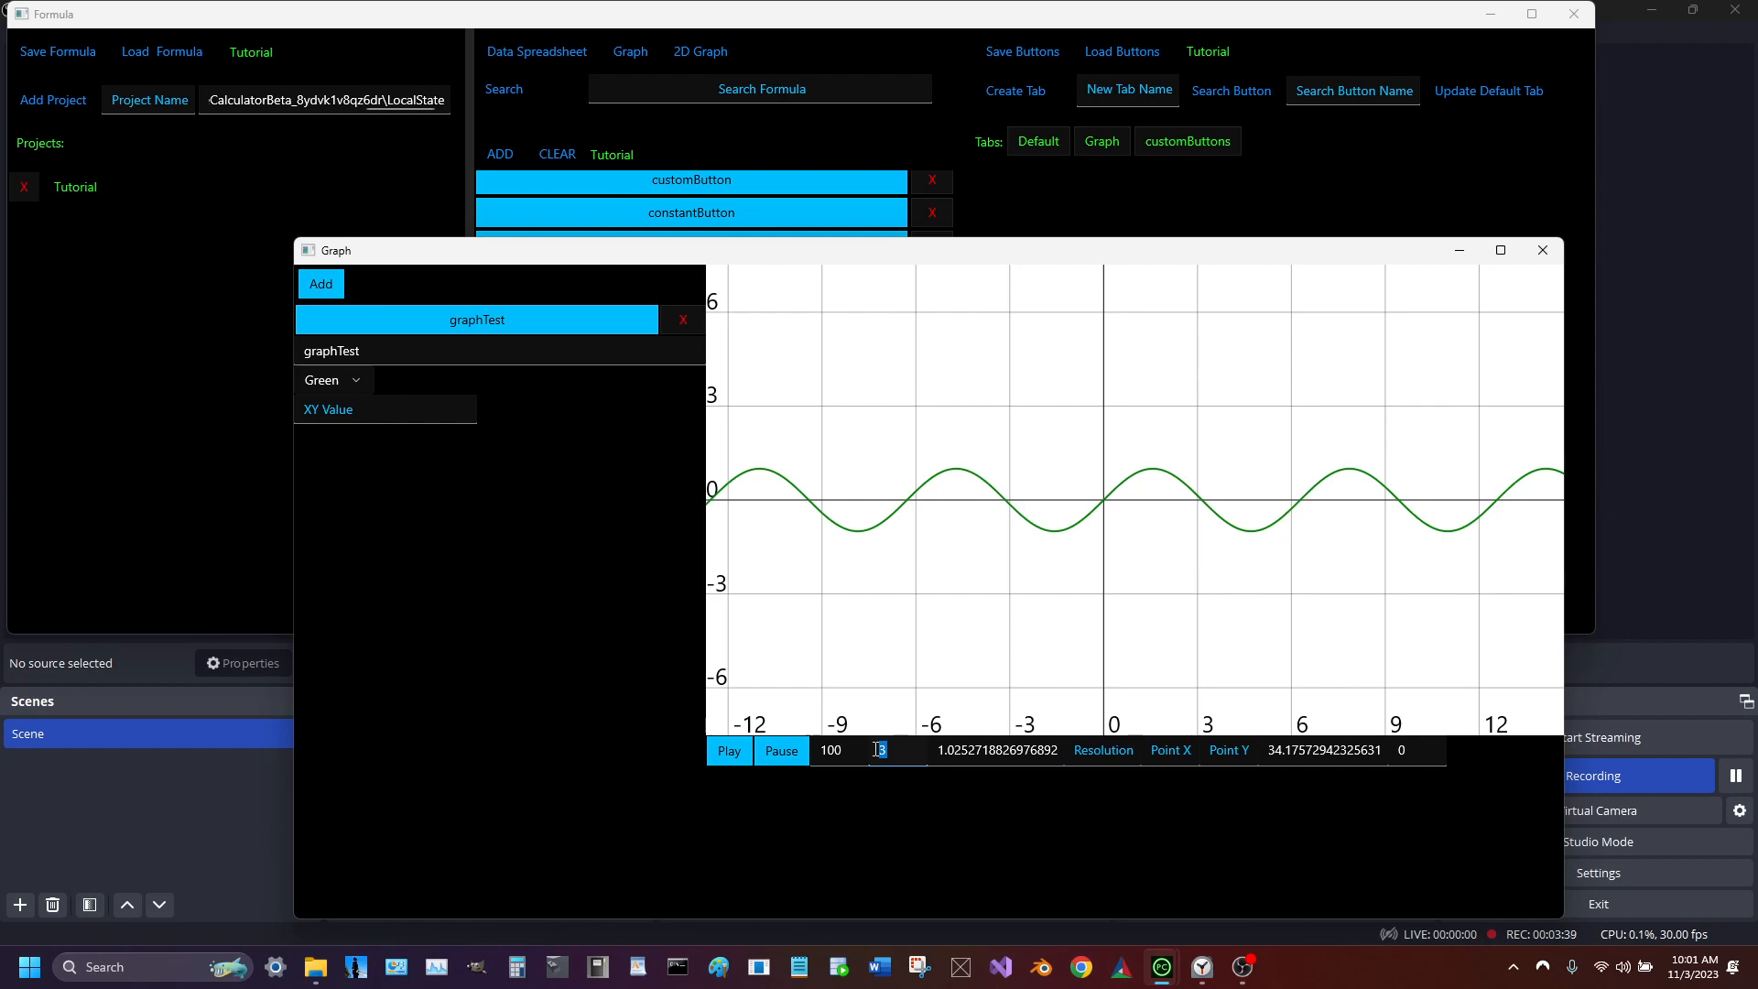
{"action": "key", "text": "BackSpace"}
{"action": "type", "text": "1"}
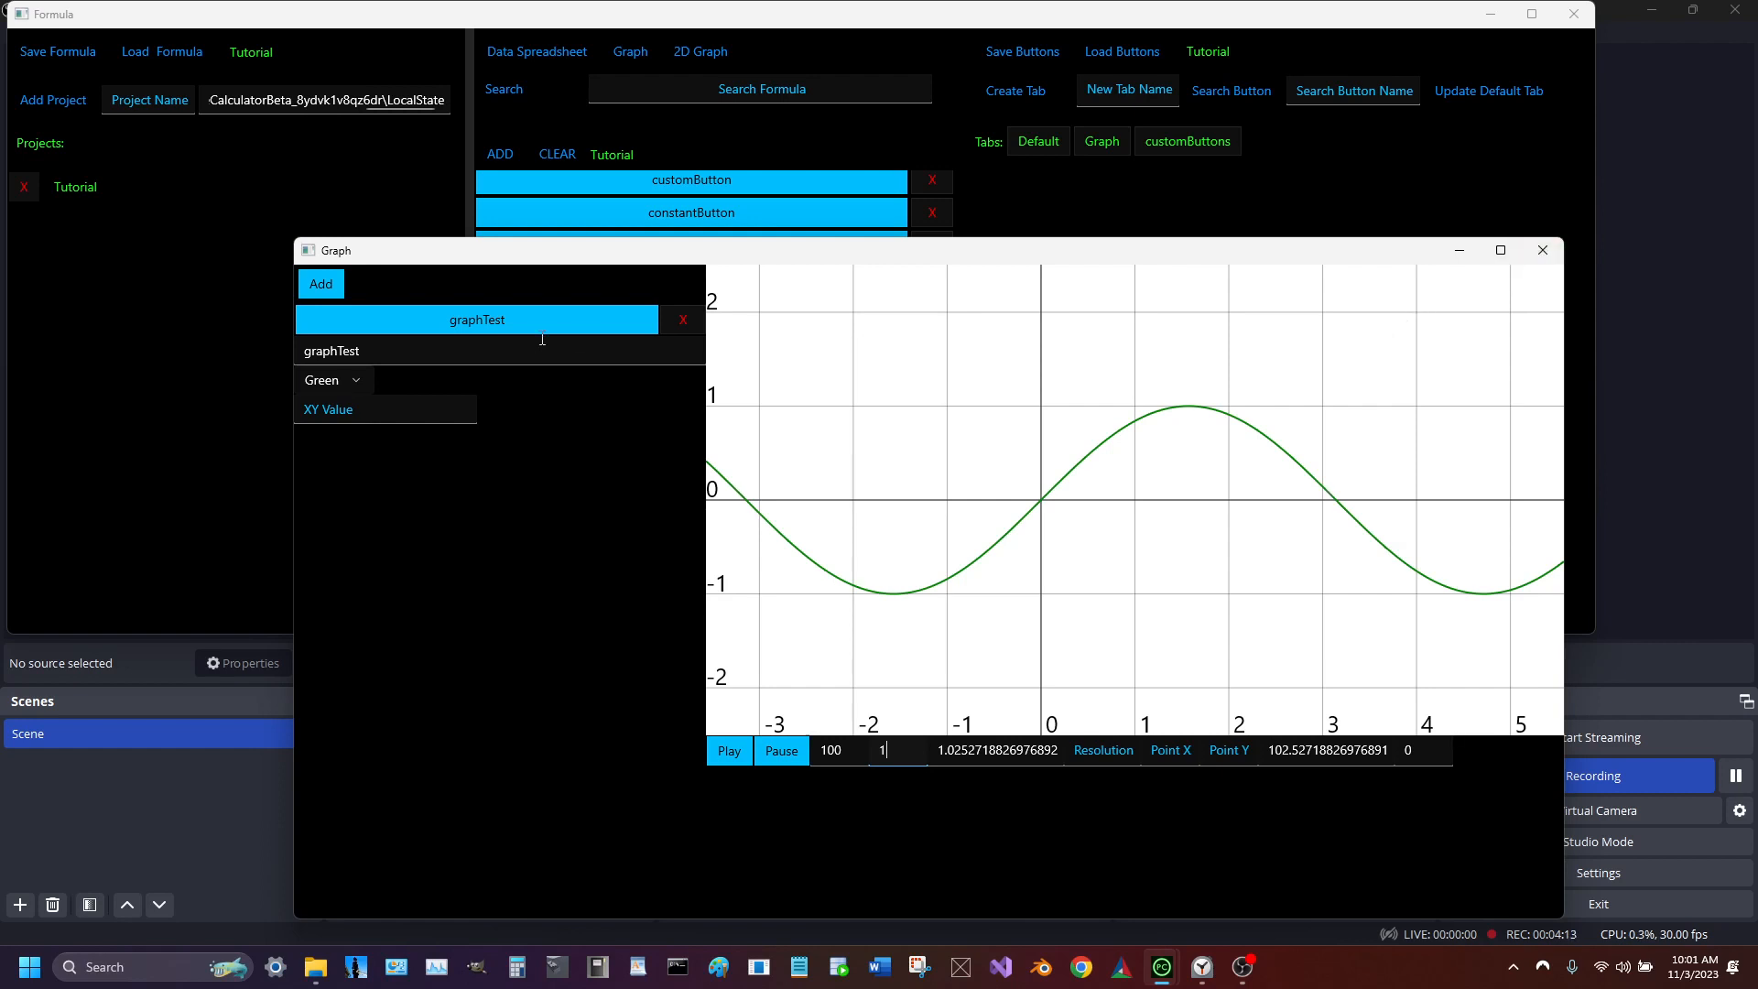
Delete the graphTest entry from the graph and close the Graph window
{"action": "left_click", "coordinate": [683, 321]}
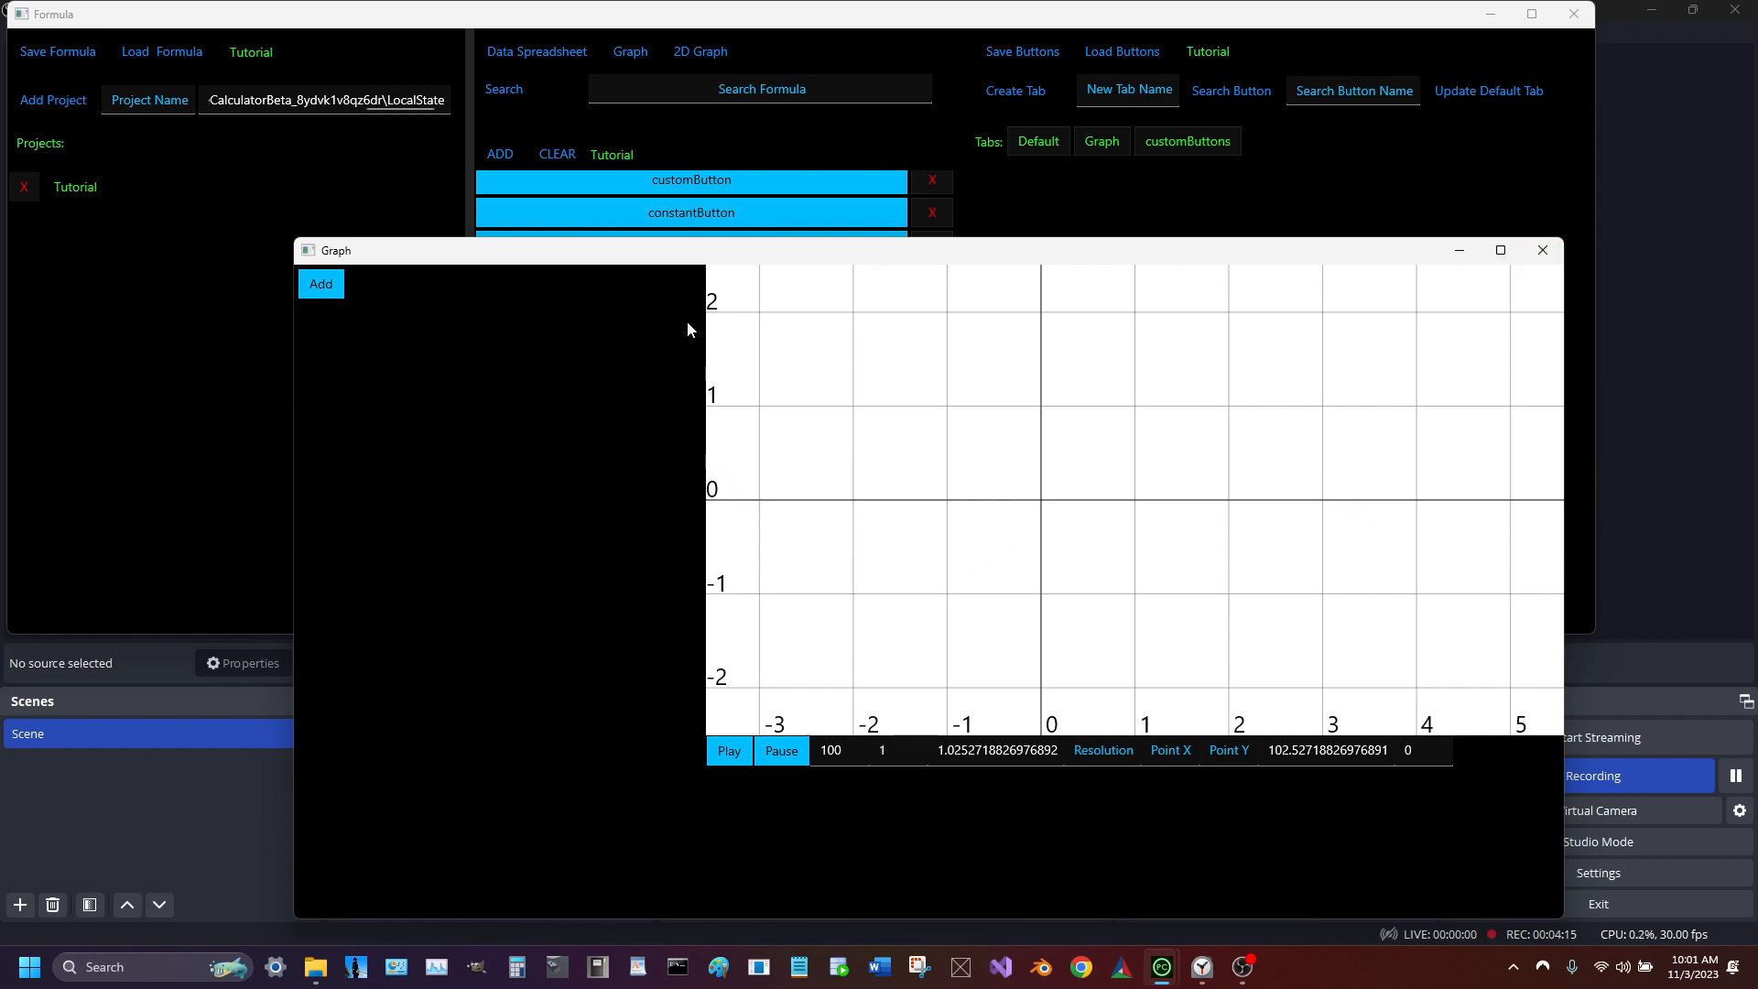
{"action": "left_click", "coordinate": [1545, 252]}
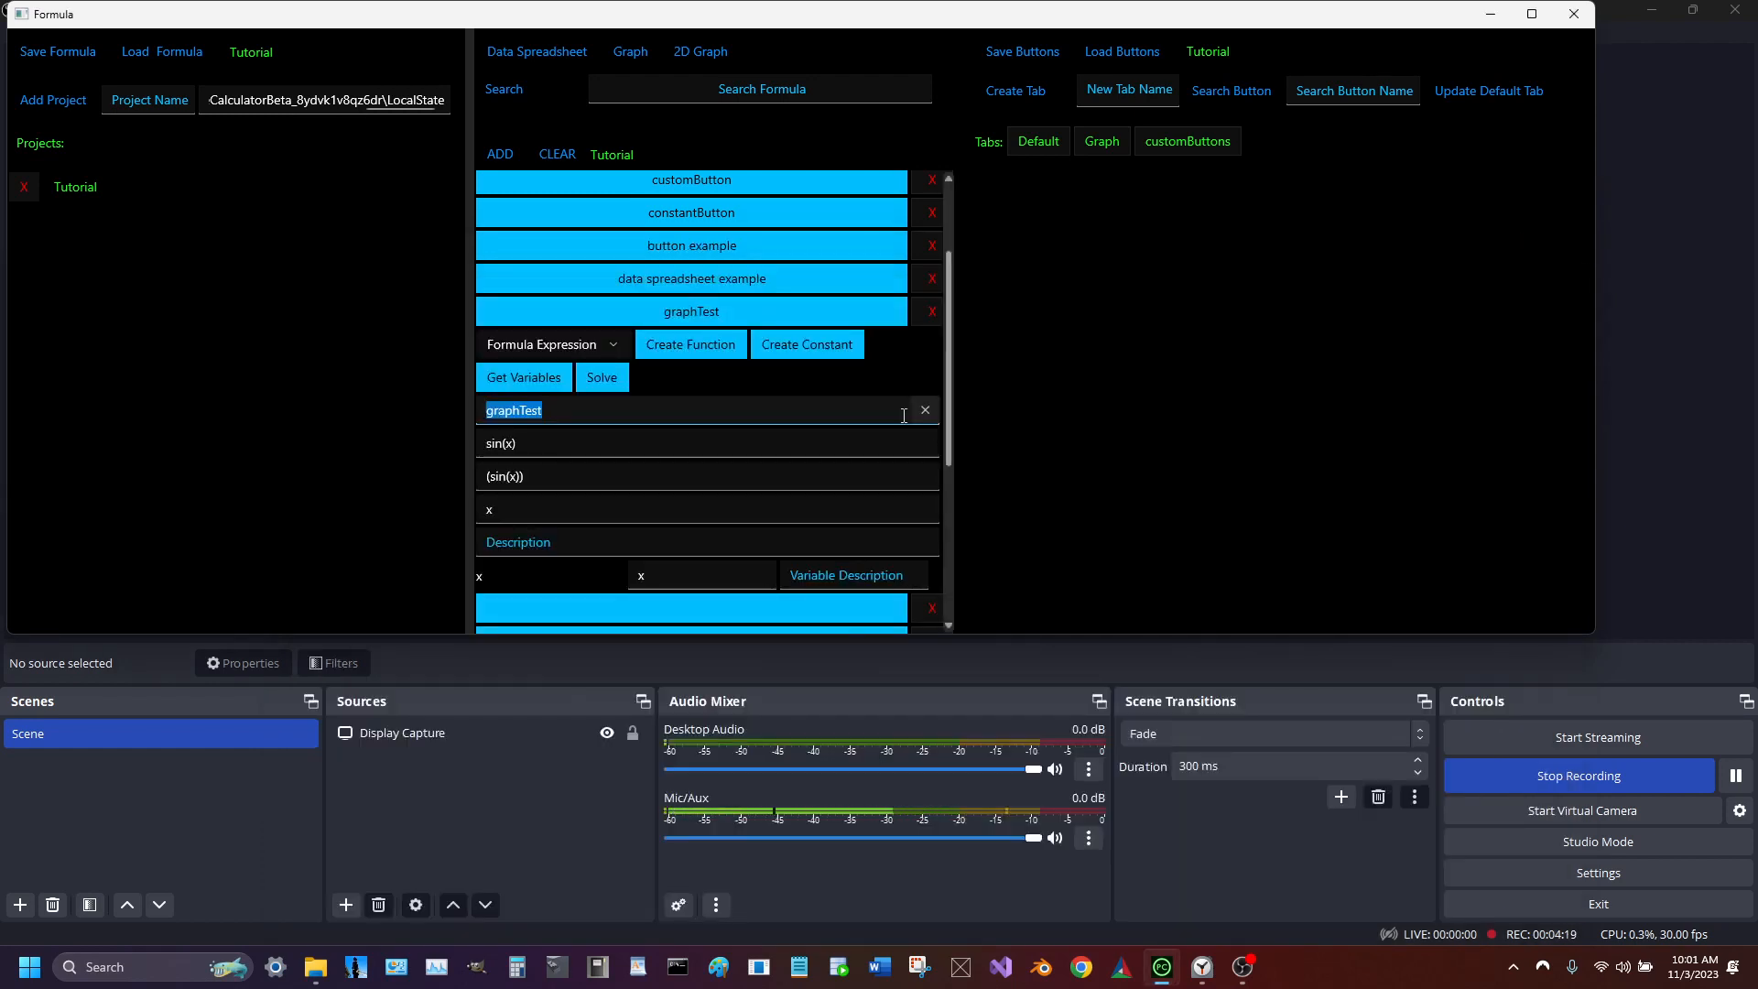
Show the Graph button set and read the description of the vec2 button
{"action": "left_click", "coordinate": [515, 447]}
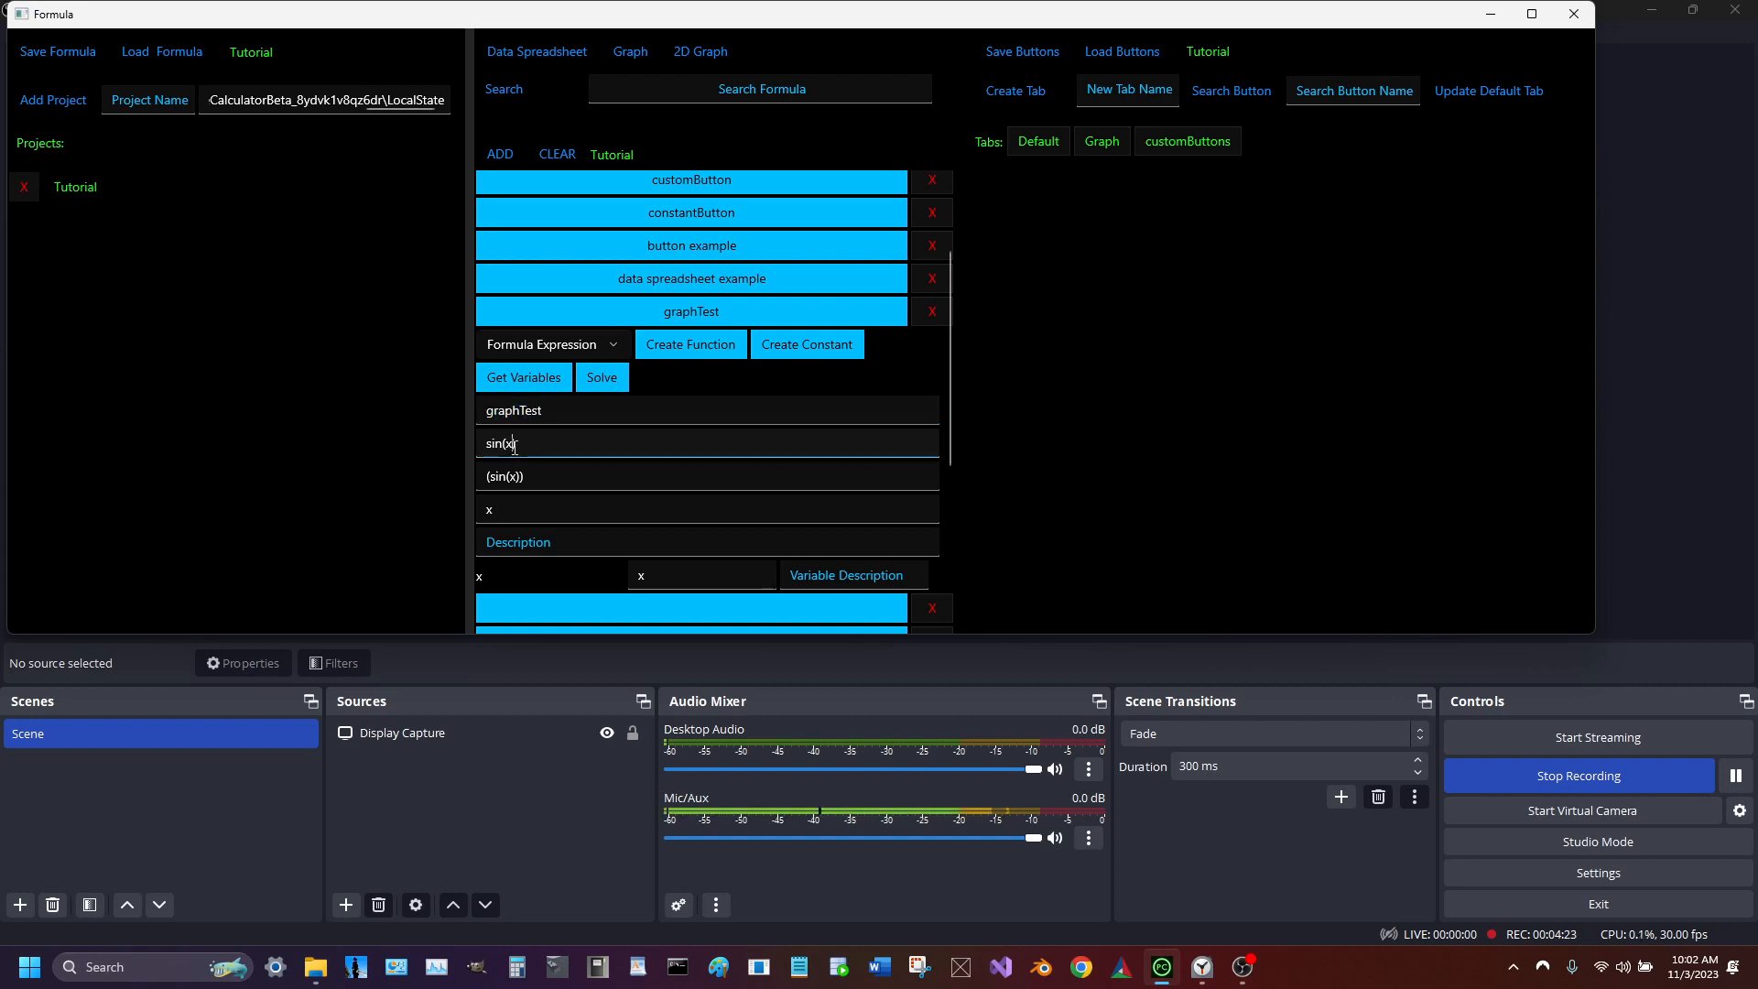
{"action": "left_click", "coordinate": [1085, 150]}
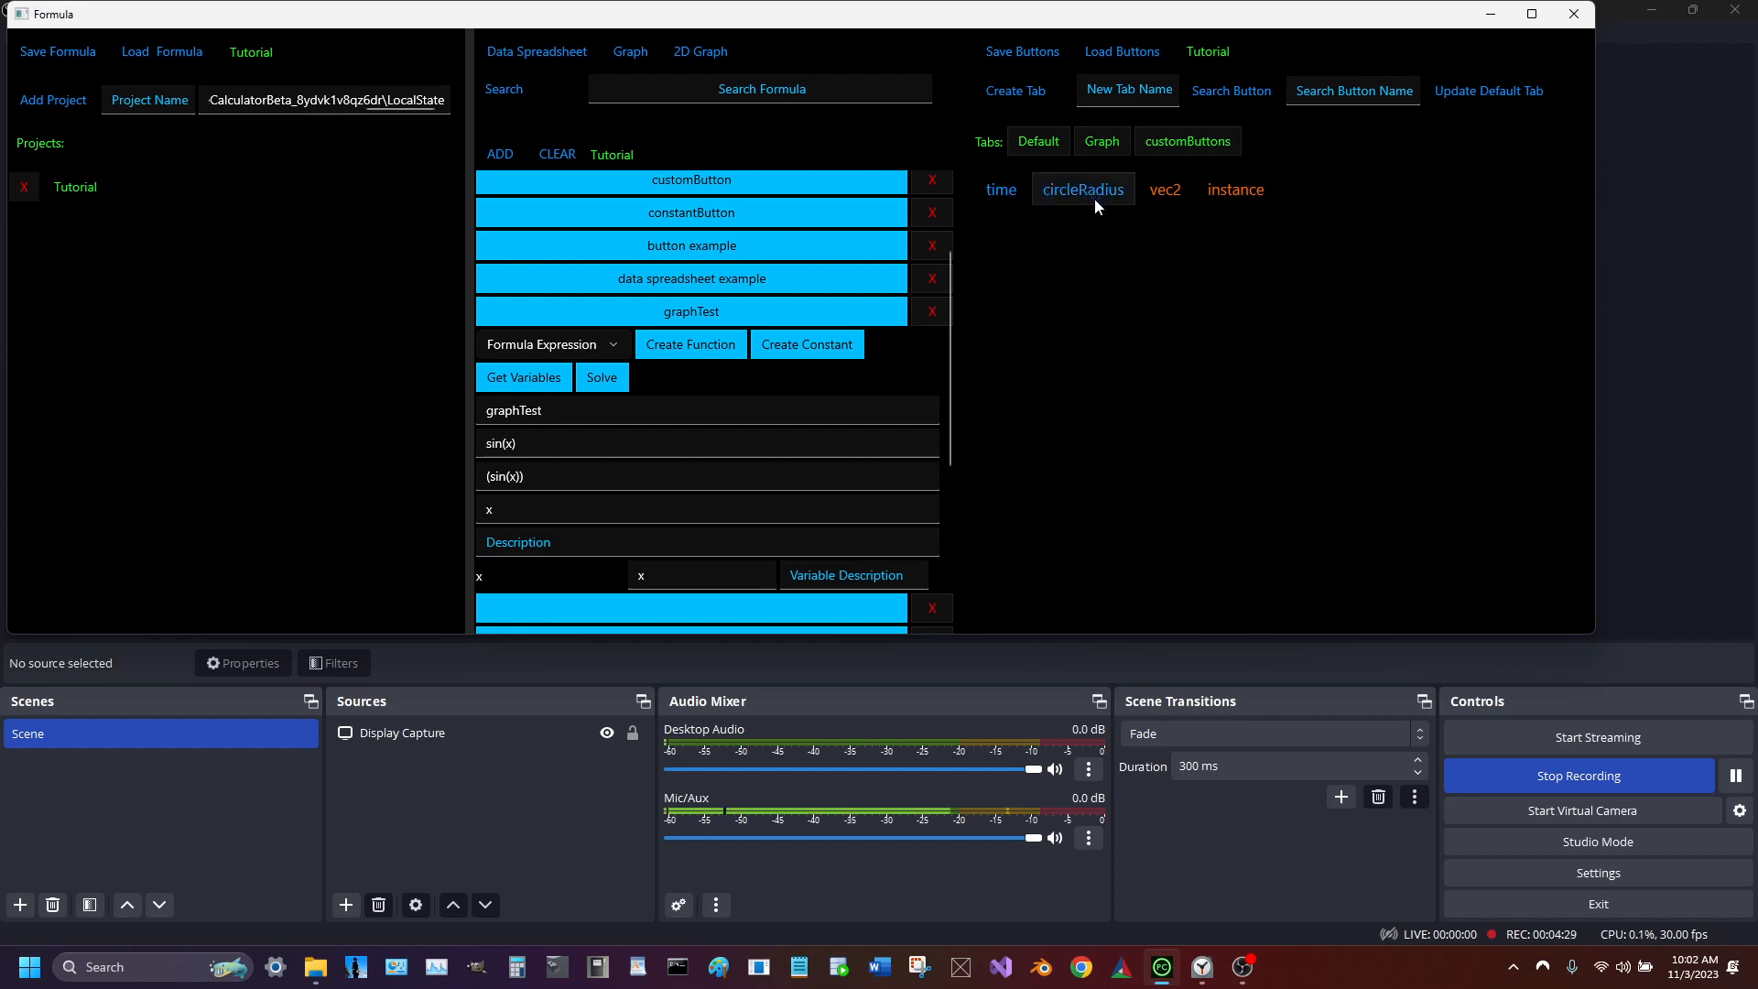
{"action": "right_click", "coordinate": [1151, 193]}
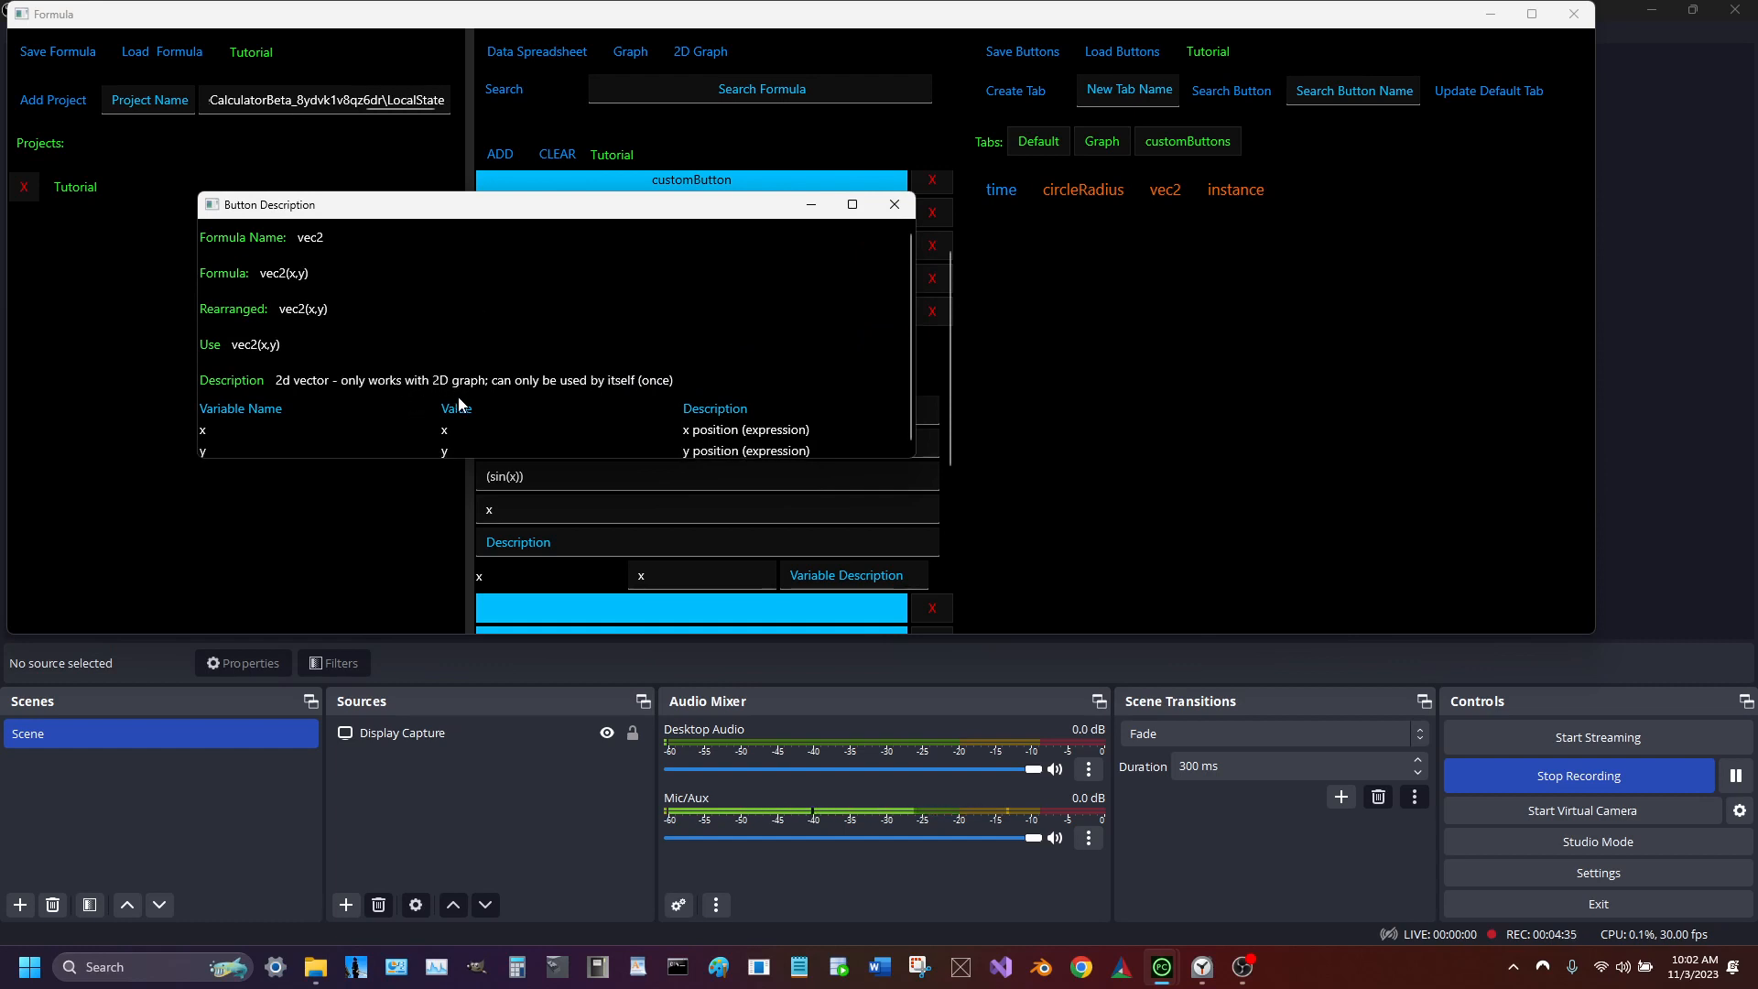
{"action": "left_click", "coordinate": [892, 208]}
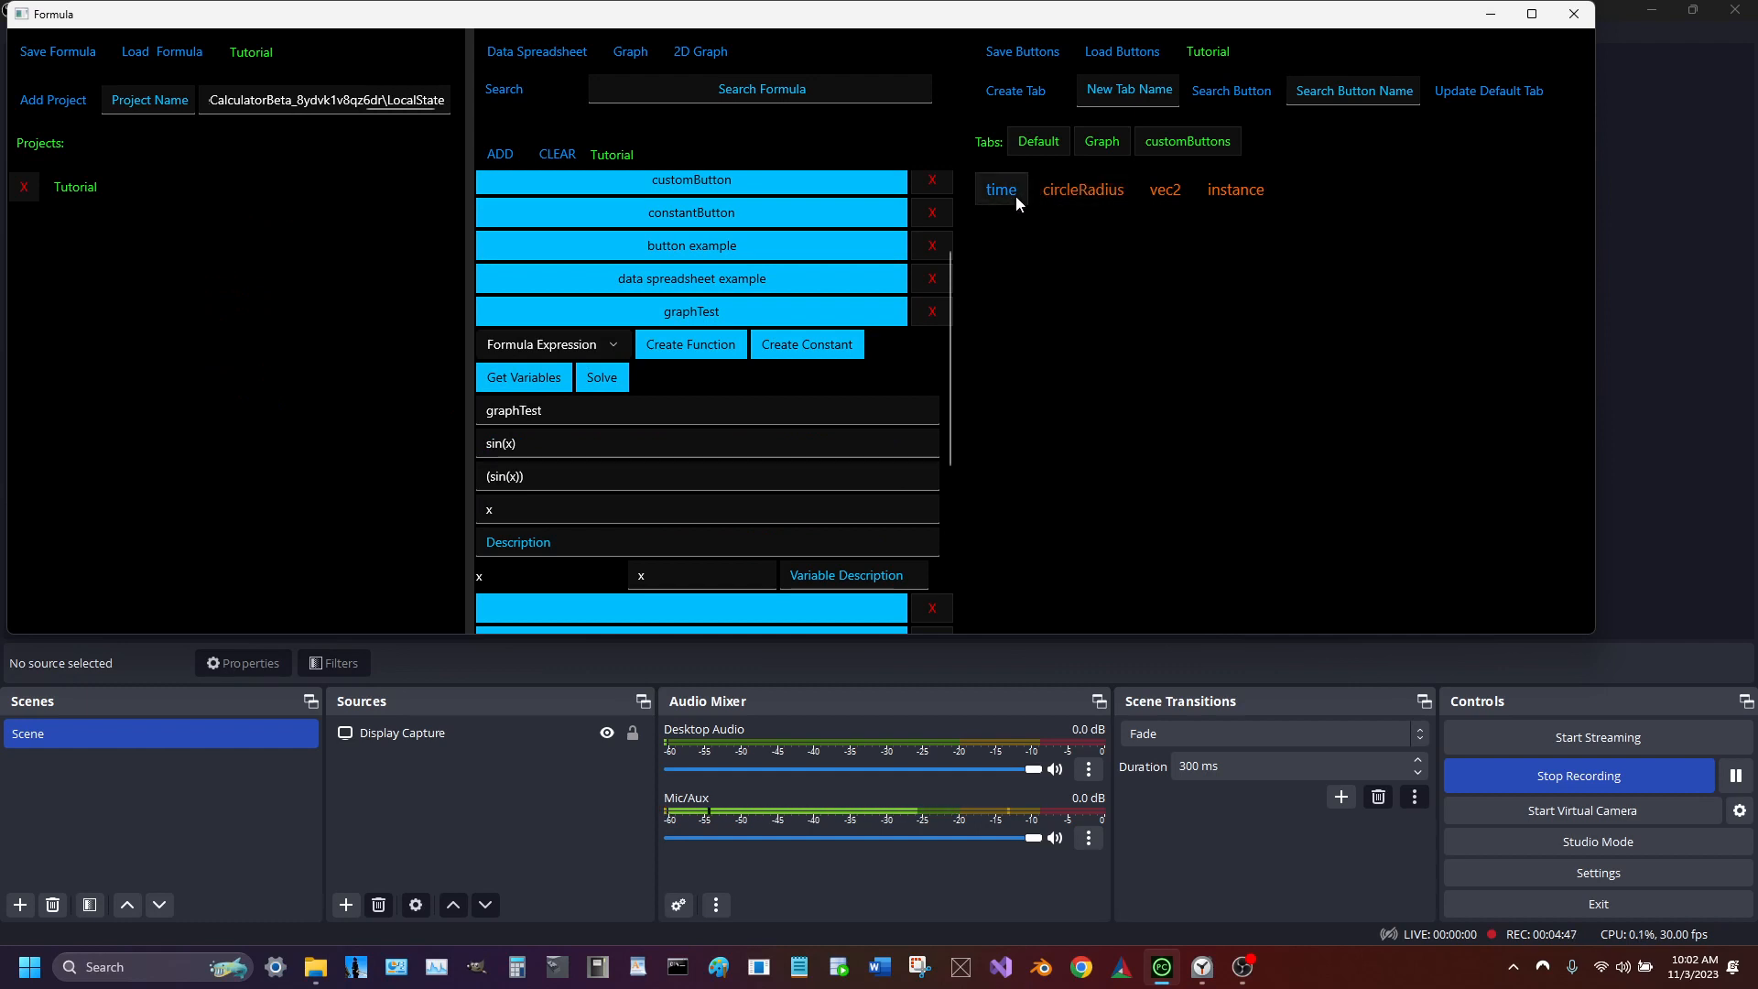
Extend the graphTest expression to sin(x*time) using the time button from the Graph set
{"action": "left_click", "coordinate": [515, 449]}
{"action": "type", "text": "*"}
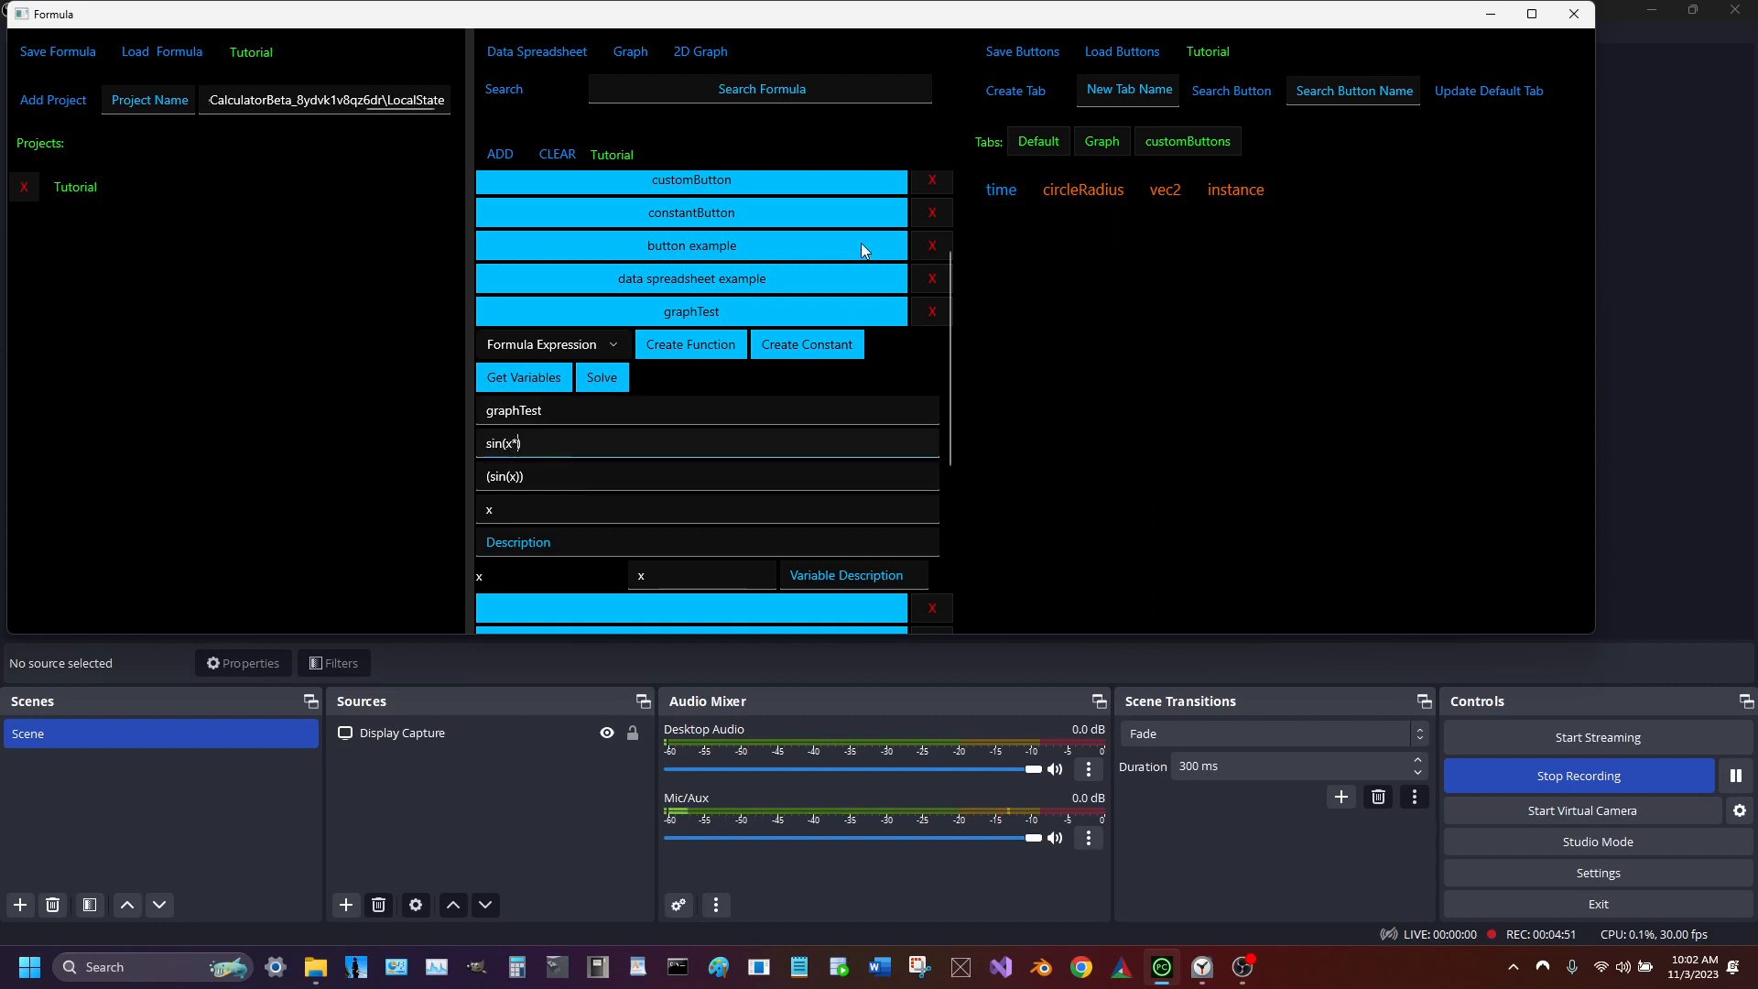
{"action": "left_click", "coordinate": [991, 196]}
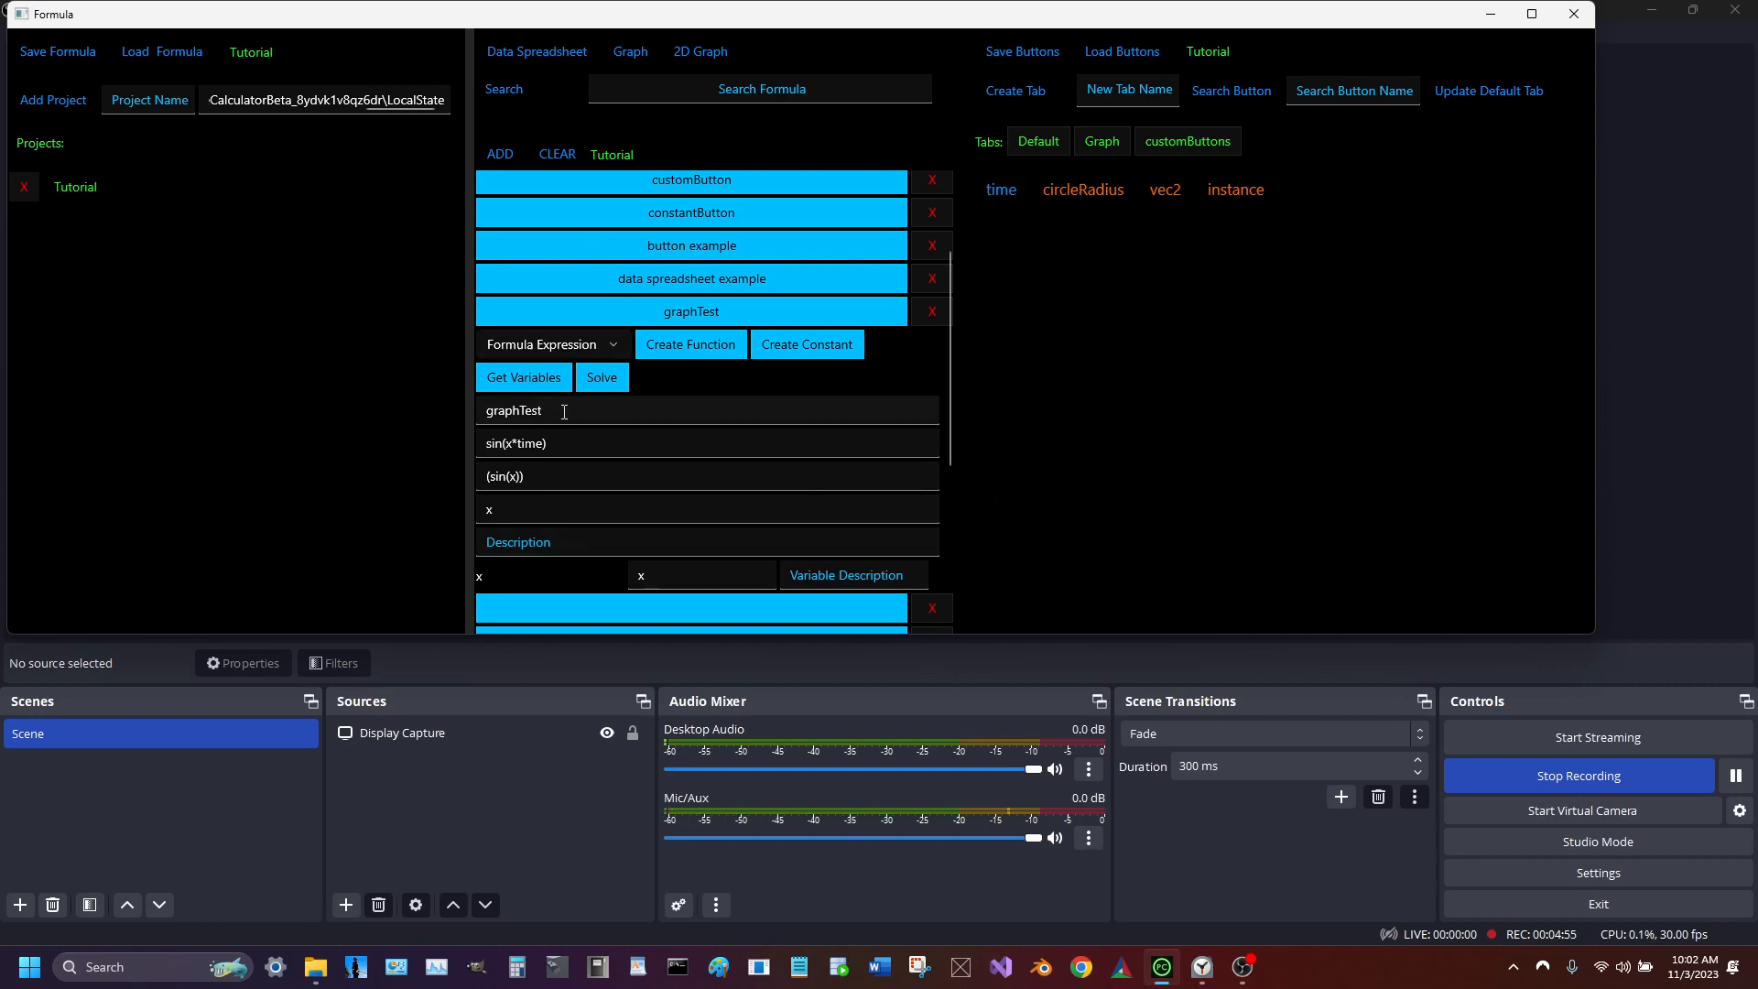
Open the Graph window and add a new entry that plots the graphTest formula
{"action": "left_click_drag", "start_coordinate": [564, 412], "coordinate": [349, 412]}
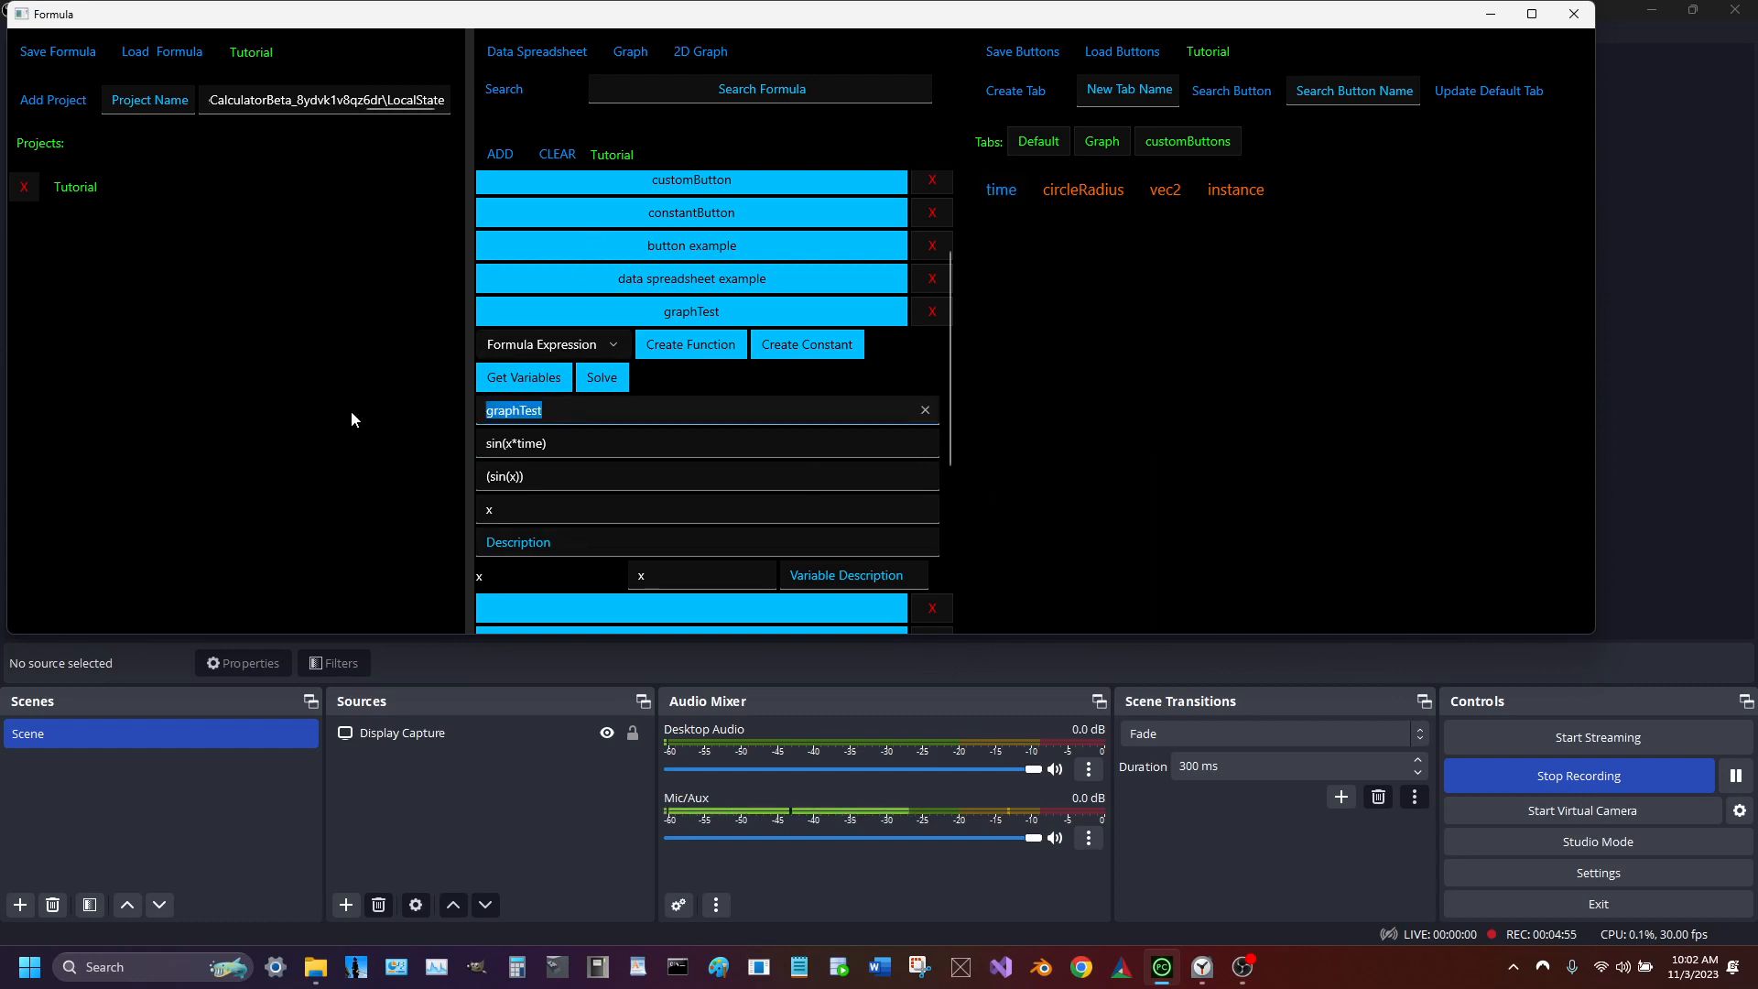
{"action": "left_click", "coordinate": [630, 55]}
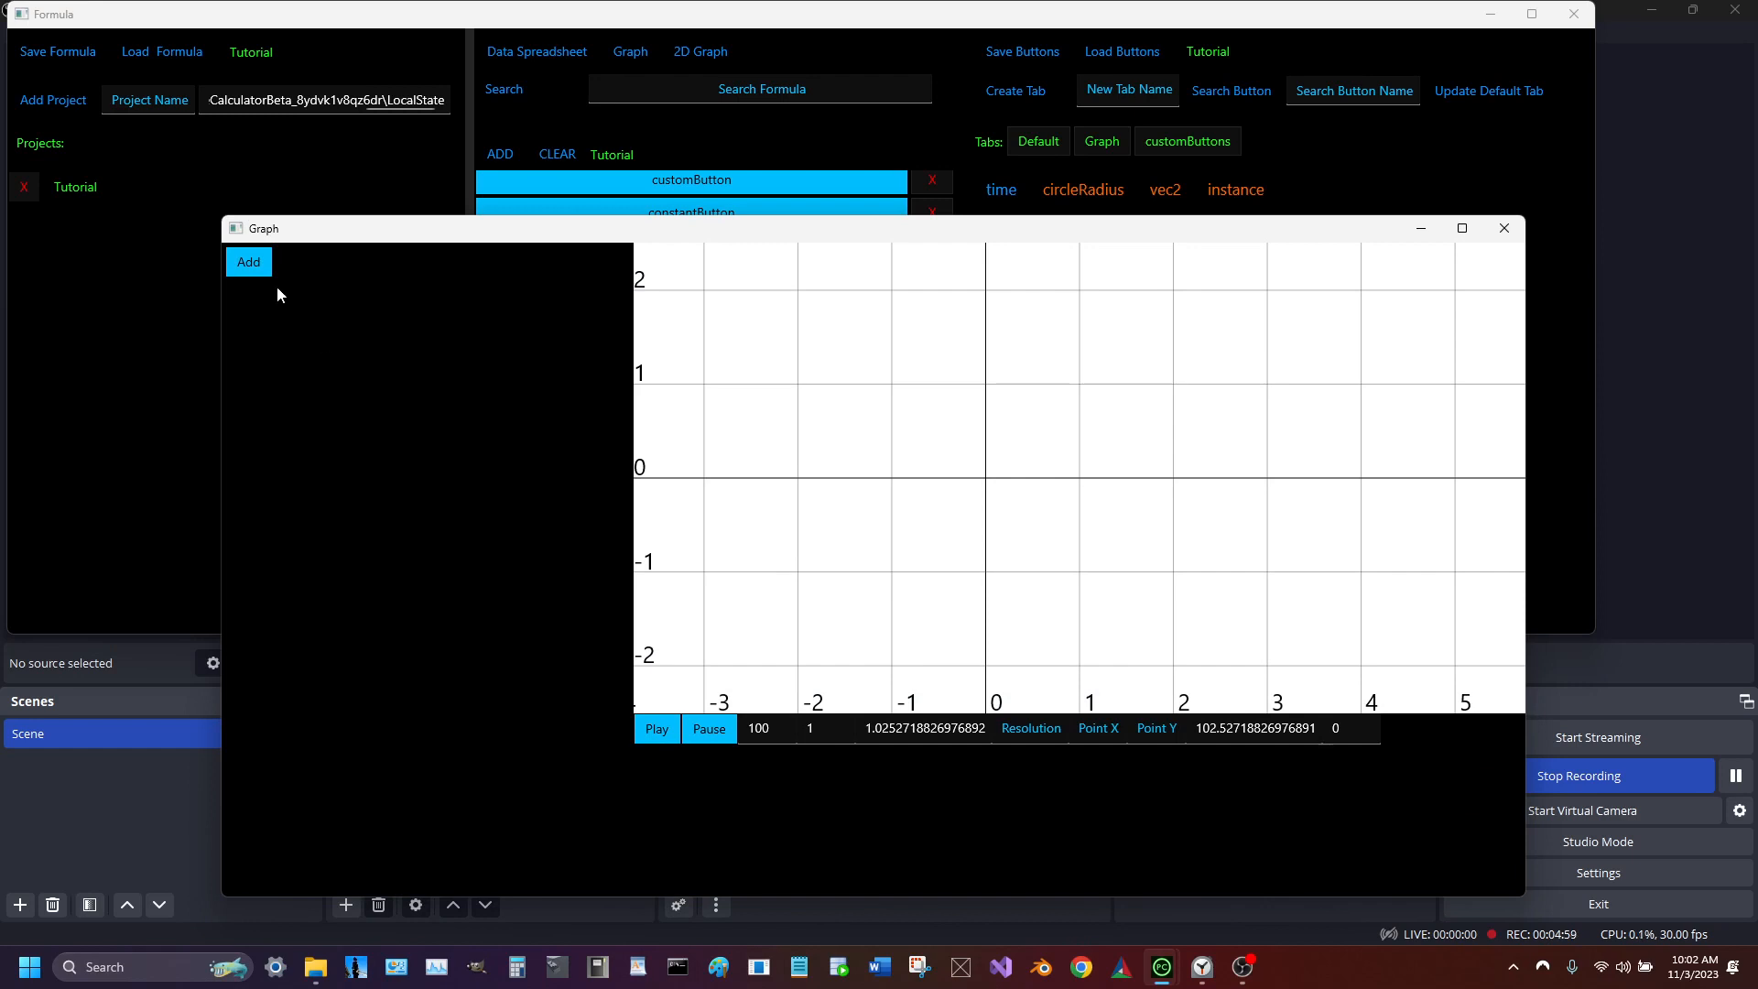
{"action": "left_click", "coordinate": [249, 263]}
{"action": "left_click", "coordinate": [316, 336]}
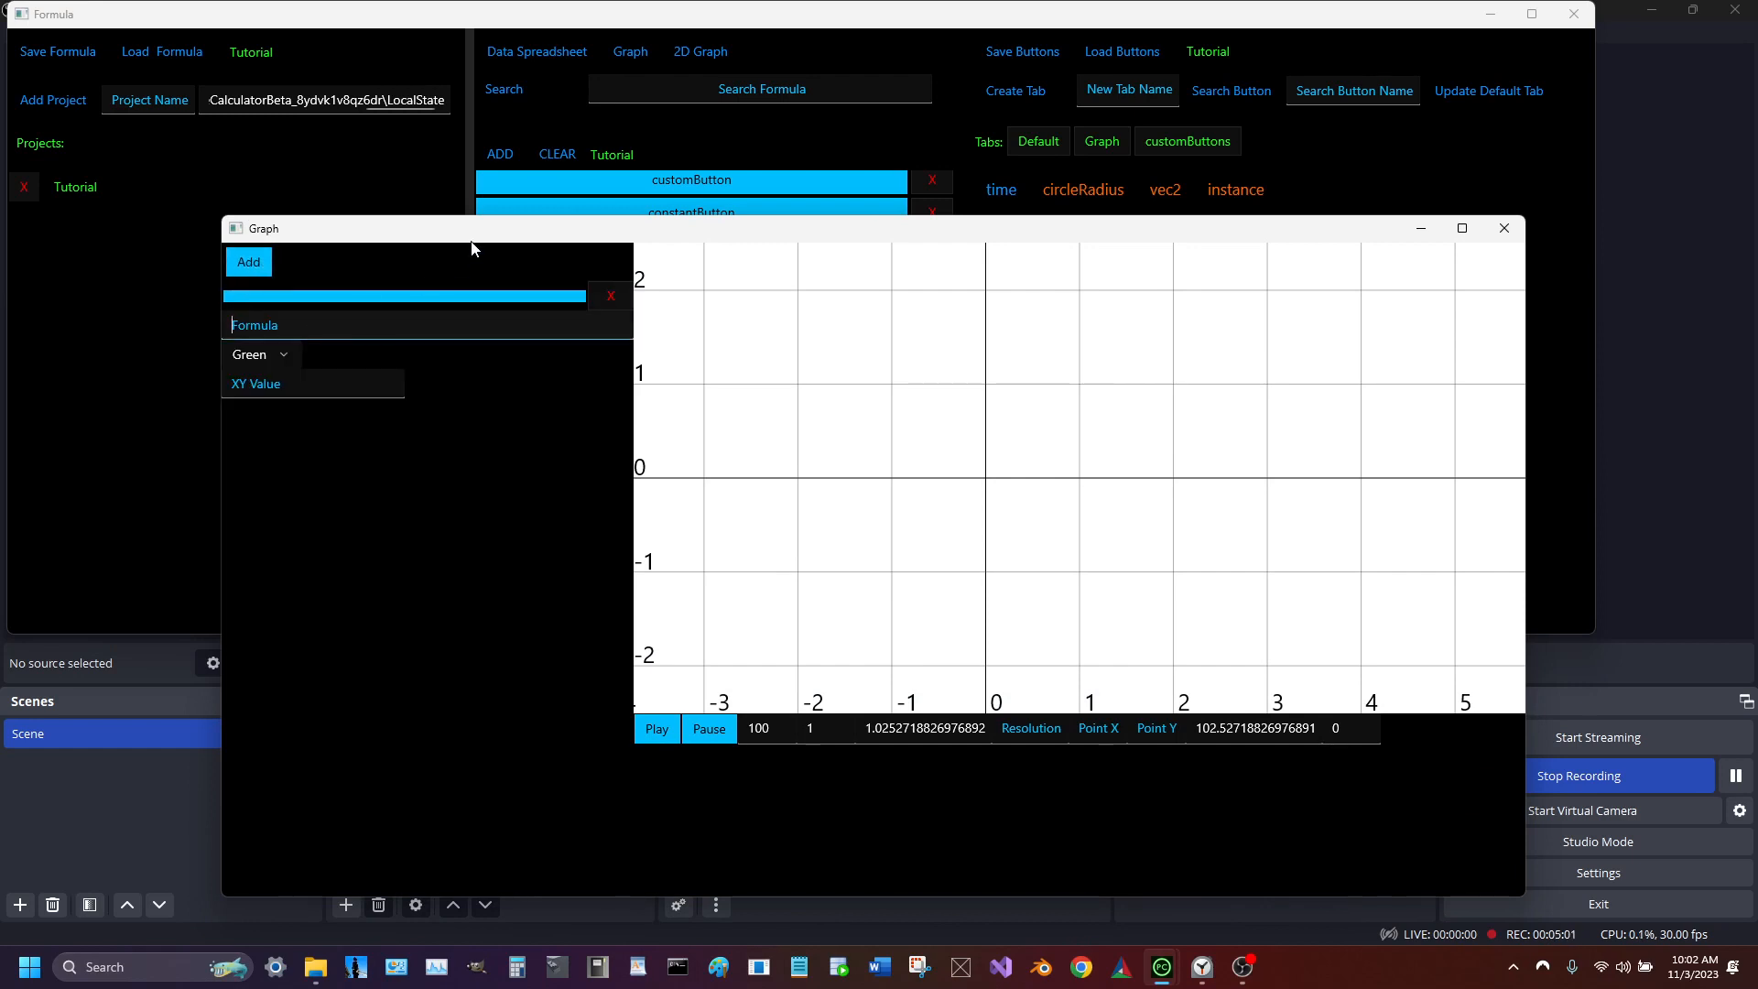
{"action": "left_click_drag", "start_coordinate": [472, 242], "coordinate": [1181, 244]}
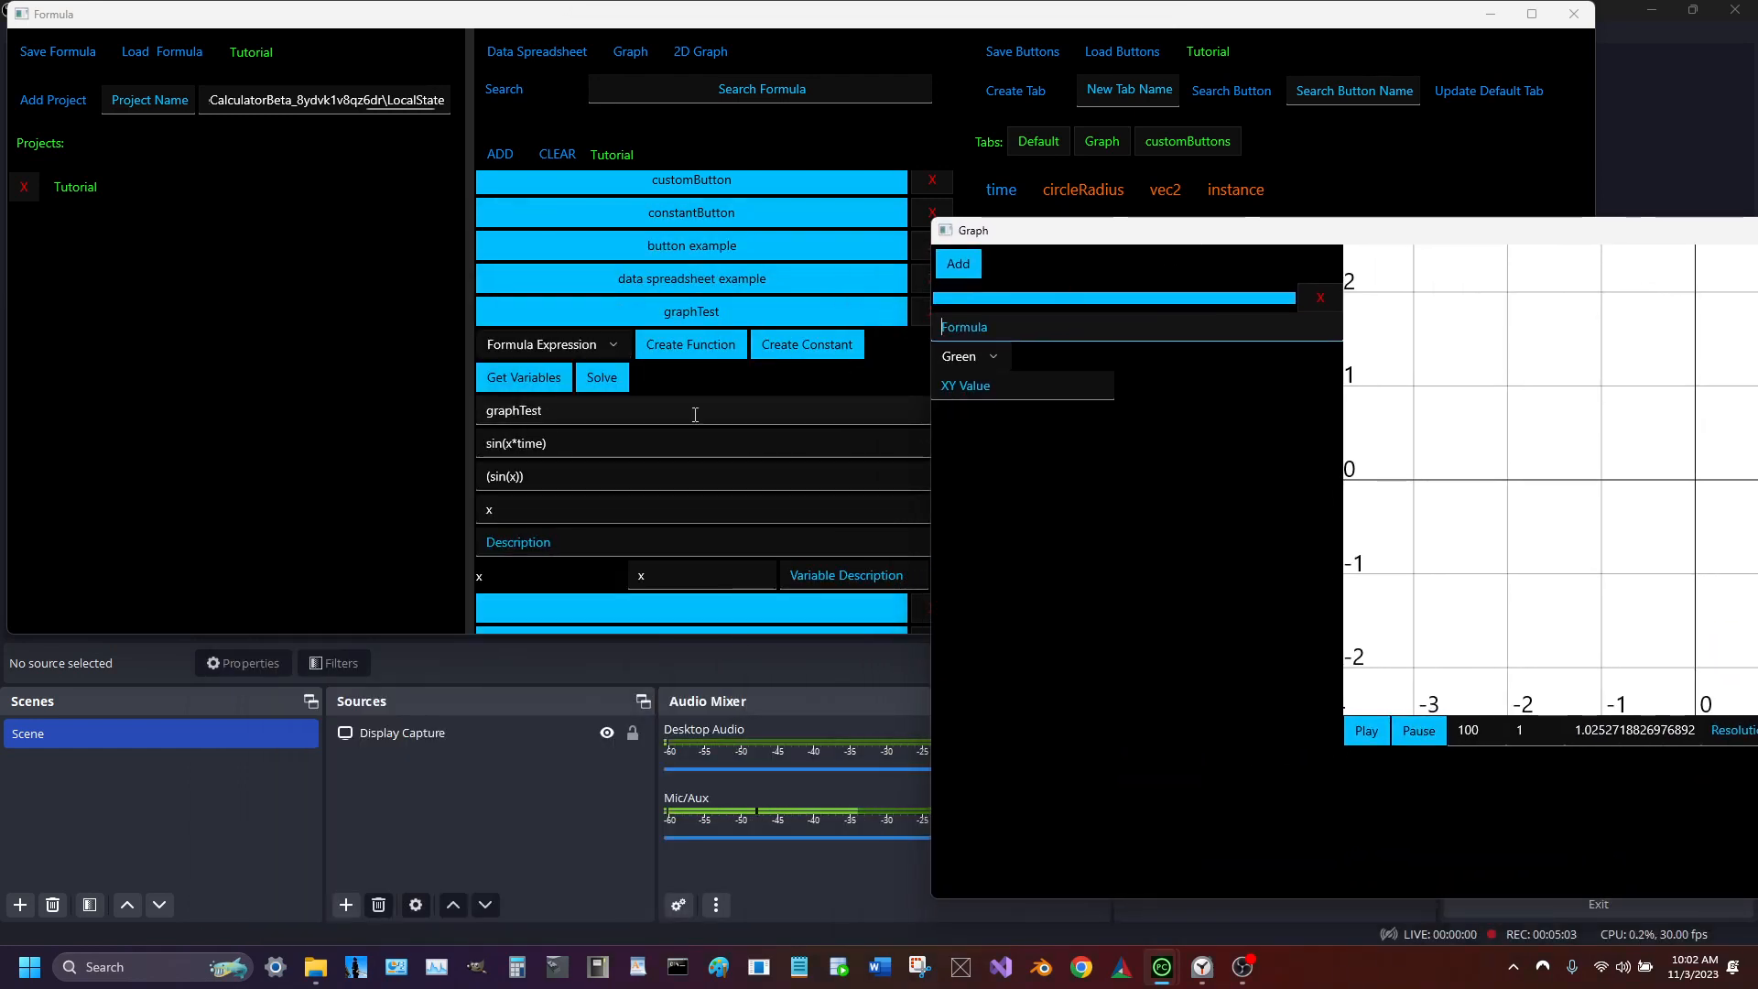
{"action": "type", "text": "graphTest"}
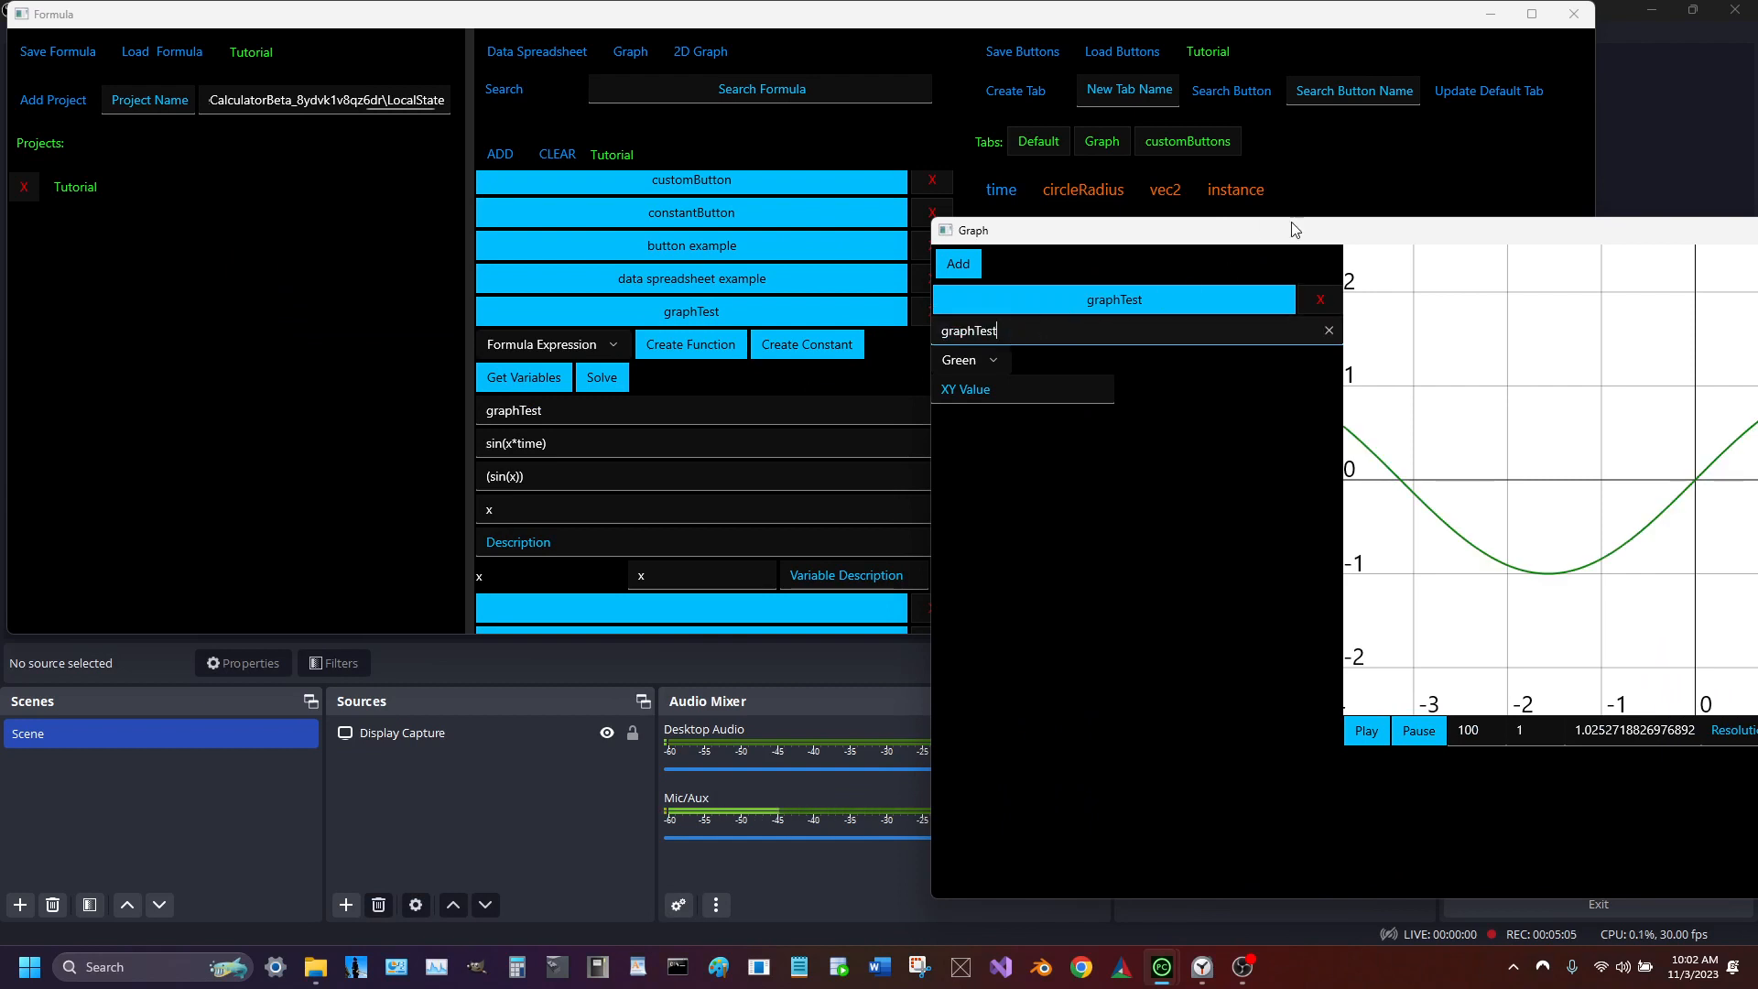
Solve the sin(x*time) formula to update its plot, and bring the Graph window back into full view
{"action": "left_click_drag", "start_coordinate": [1306, 238], "coordinate": [1200, 266]}
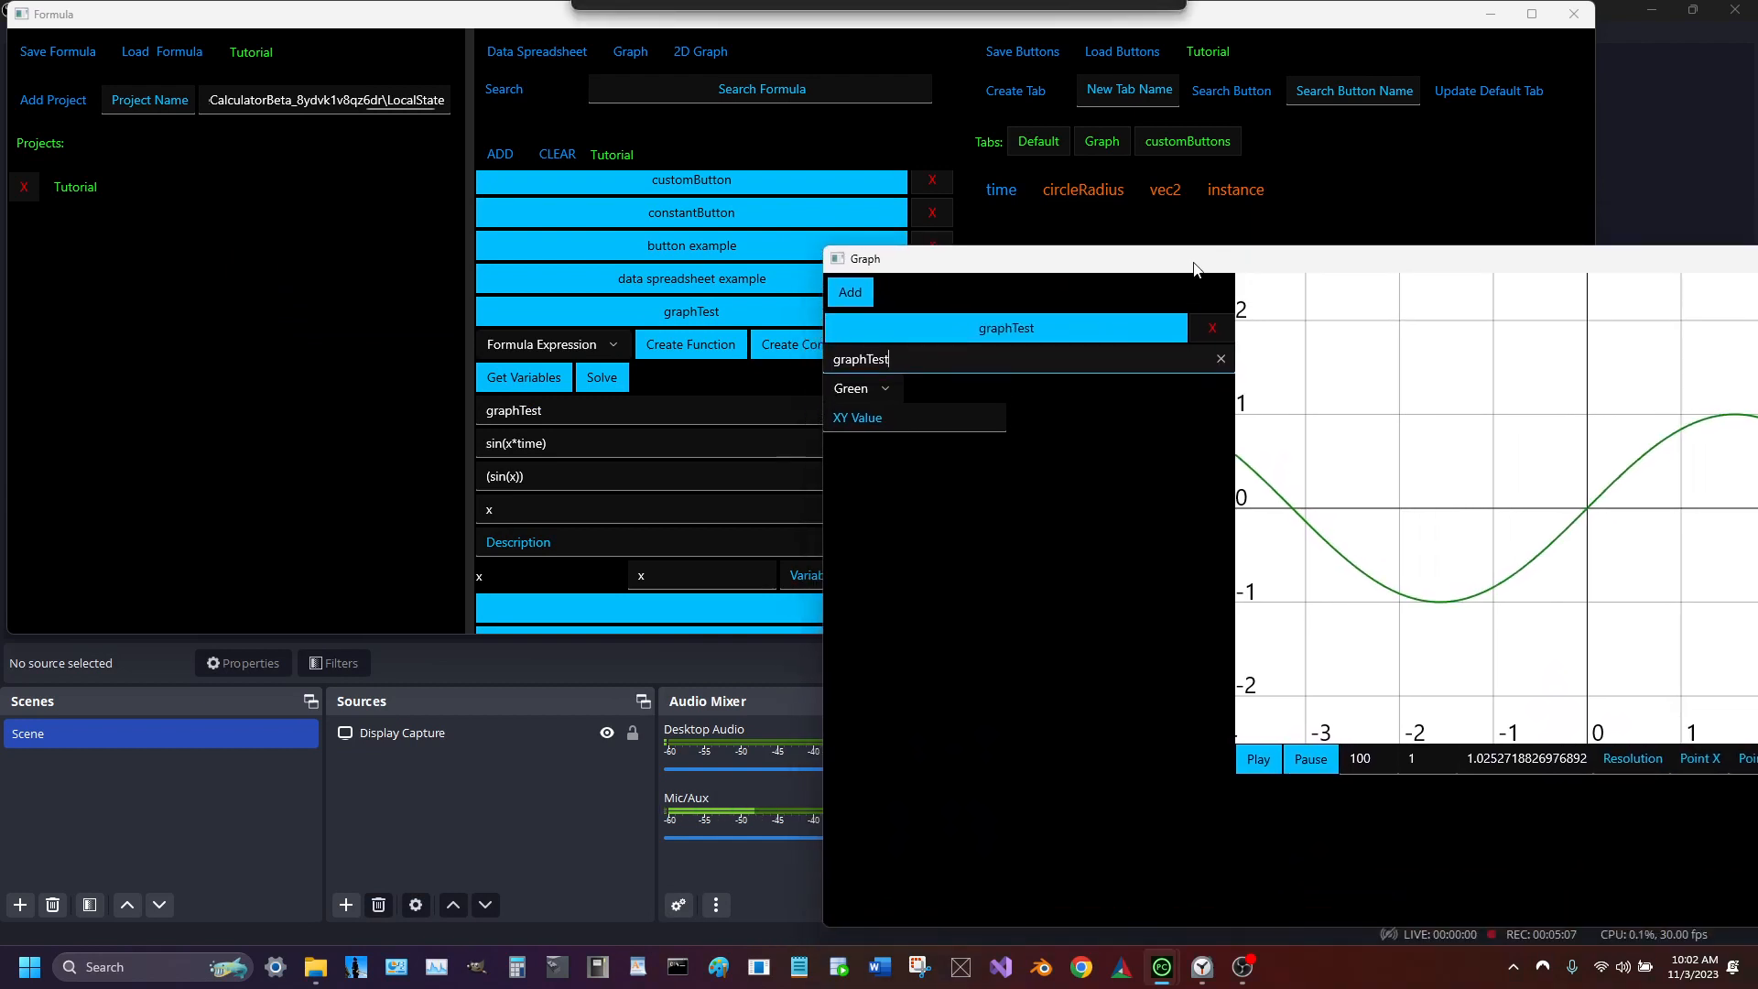
{"action": "left_click", "coordinate": [600, 386]}
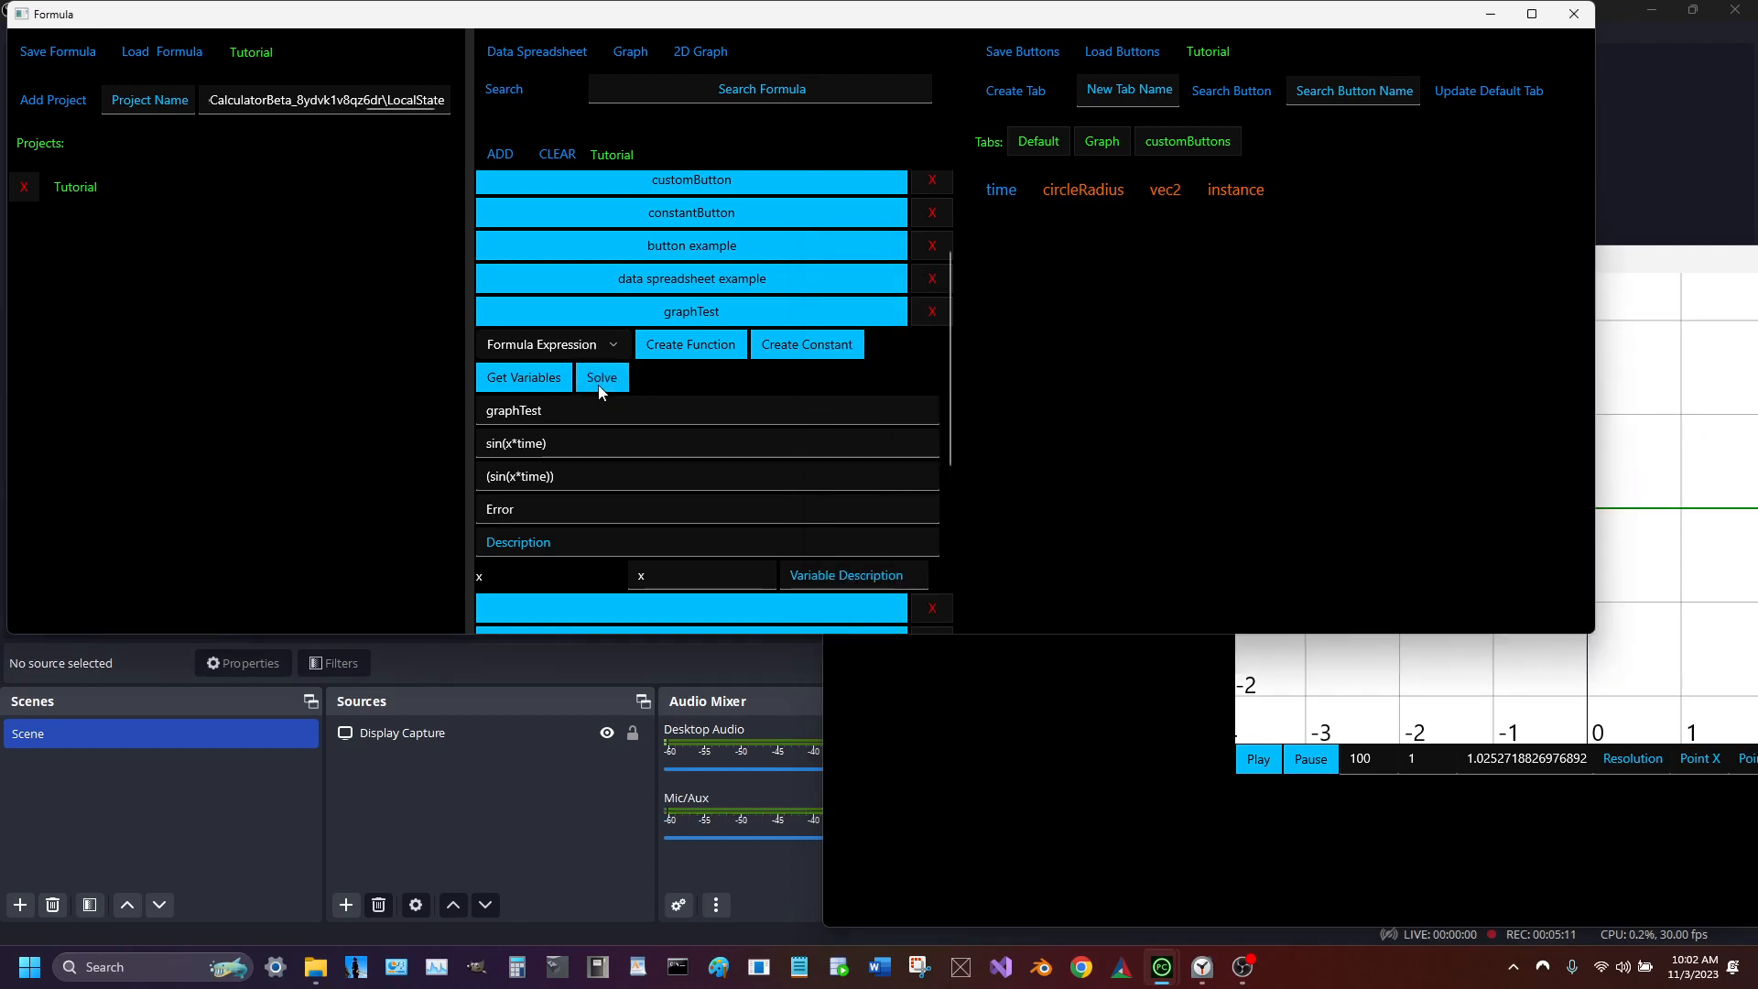
{"action": "left_click_drag", "start_coordinate": [1683, 266], "coordinate": [1252, 139]}
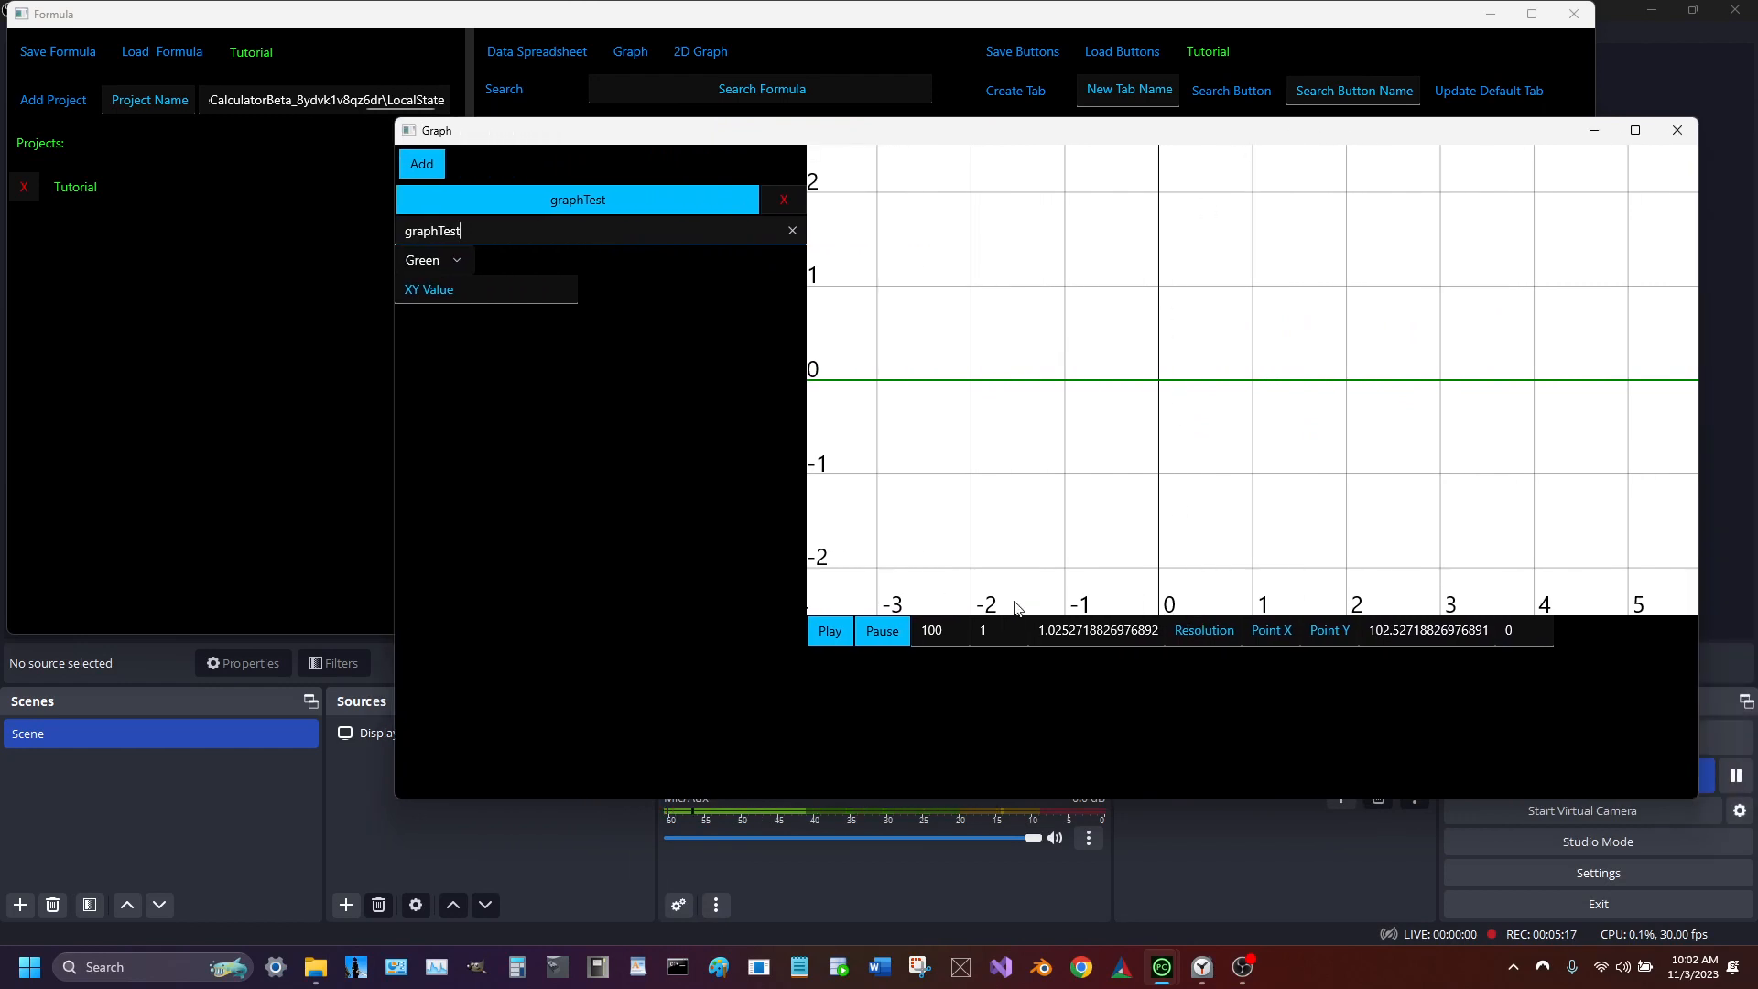
{"action": "left_click_drag", "start_coordinate": [1004, 137], "coordinate": [1269, 136]}
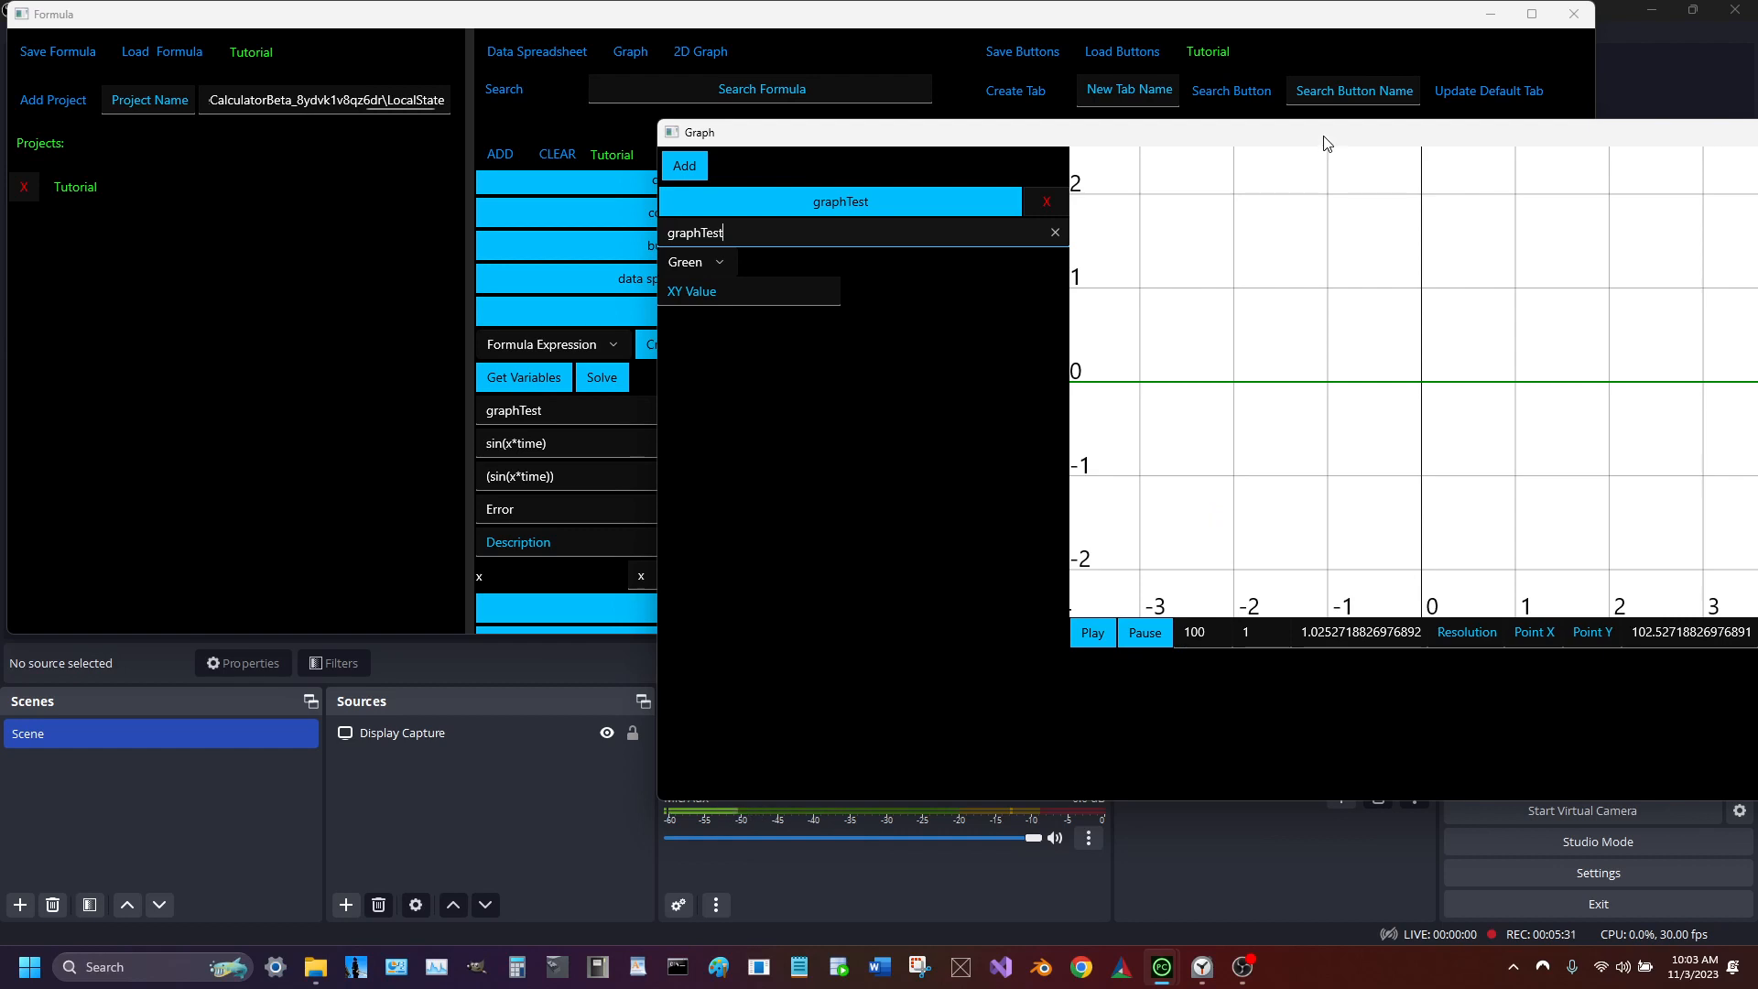
{"action": "left_click_drag", "start_coordinate": [1330, 138], "coordinate": [873, 292]}
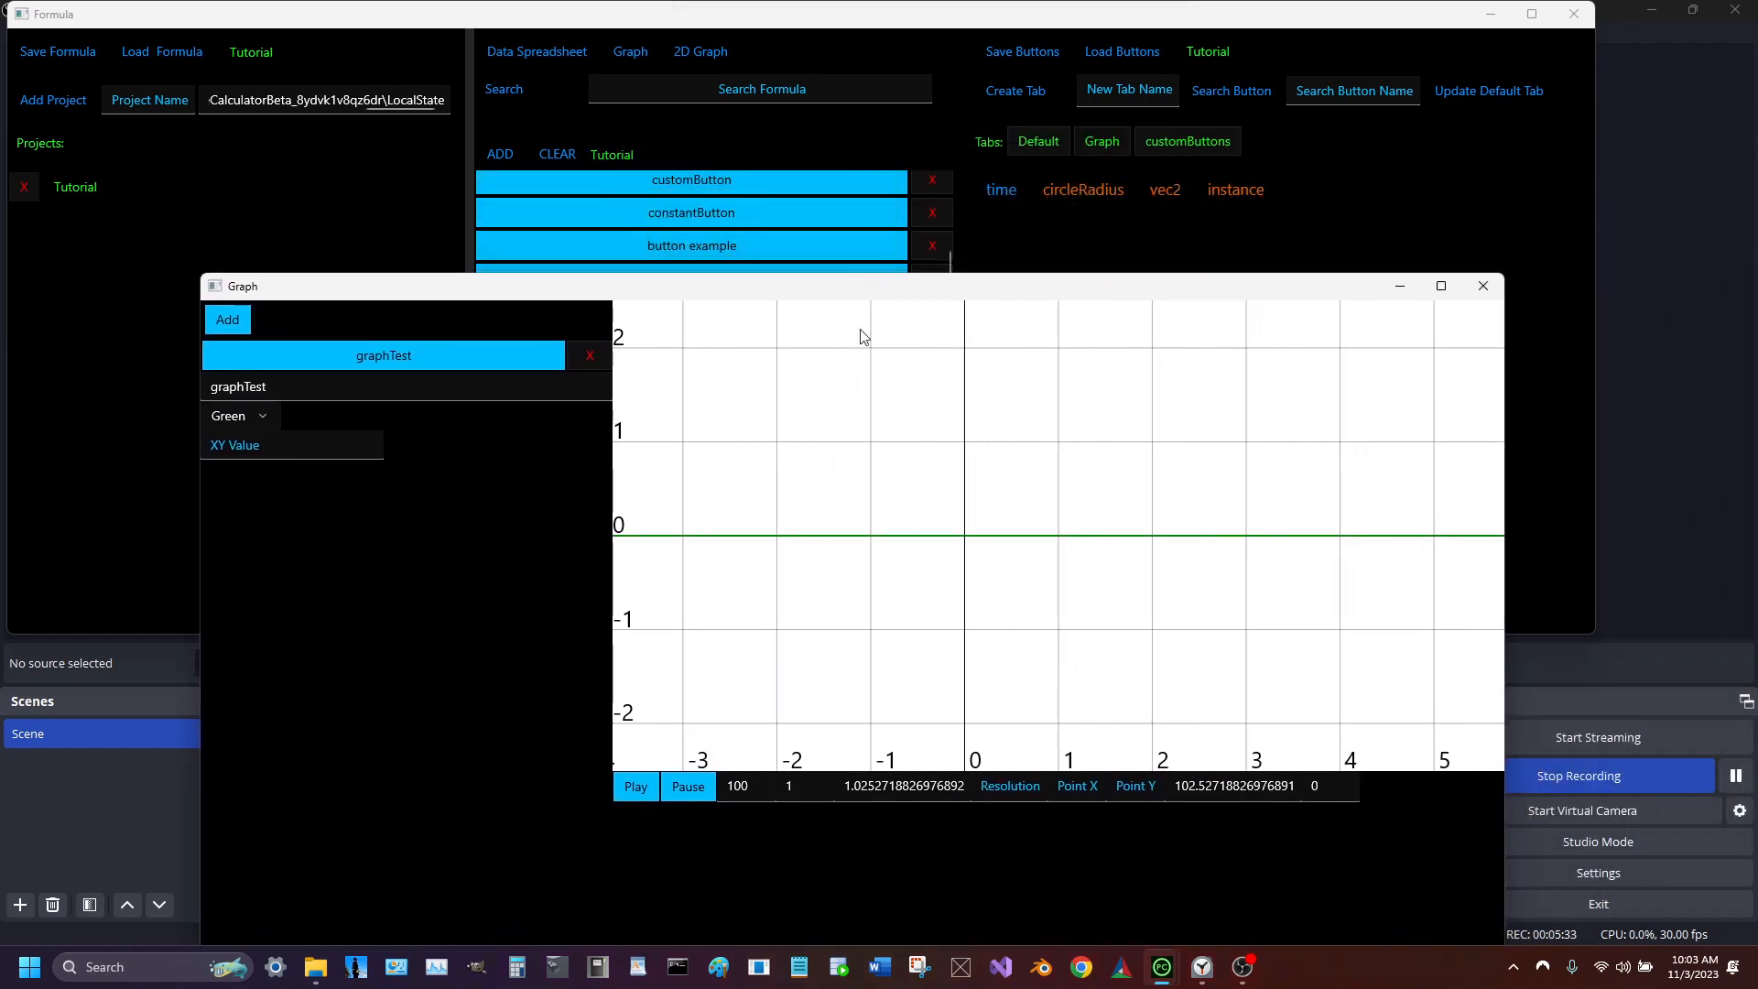
Play the time animation of the graphTest curve and stop it
{"action": "left_click", "coordinate": [631, 793]}
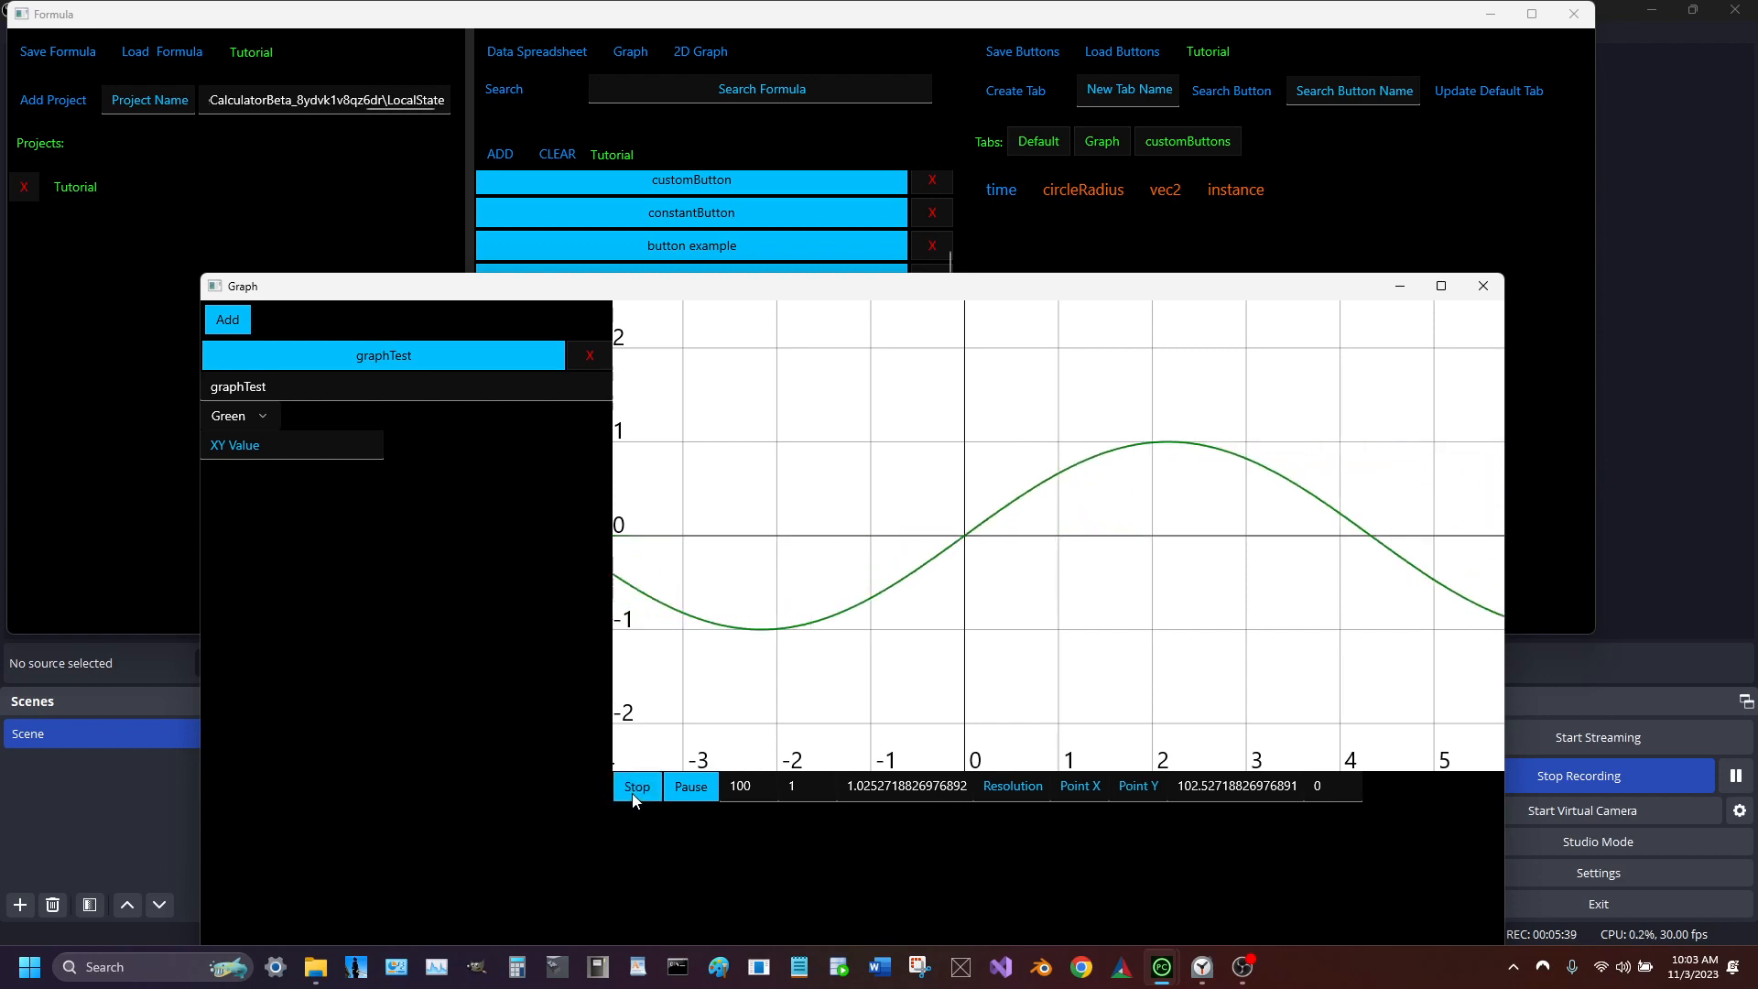
{"action": "left_click_drag", "start_coordinate": [809, 597], "coordinate": [867, 580]}
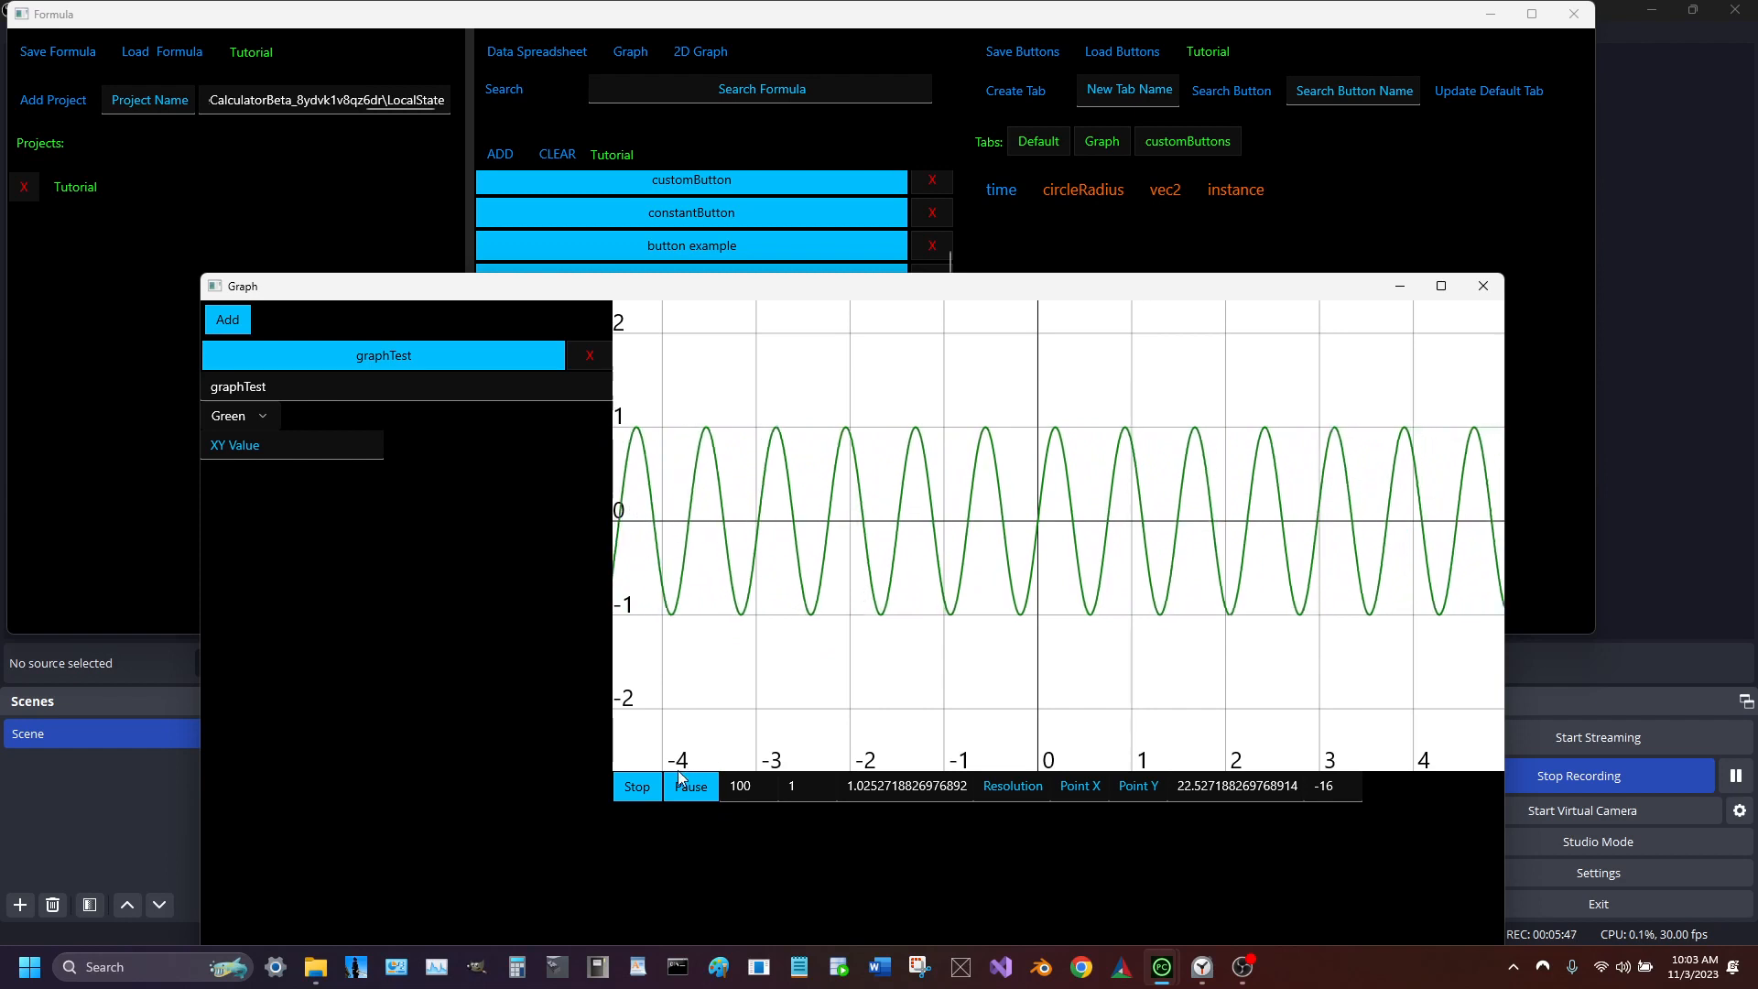
{"action": "left_click", "coordinate": [656, 787]}
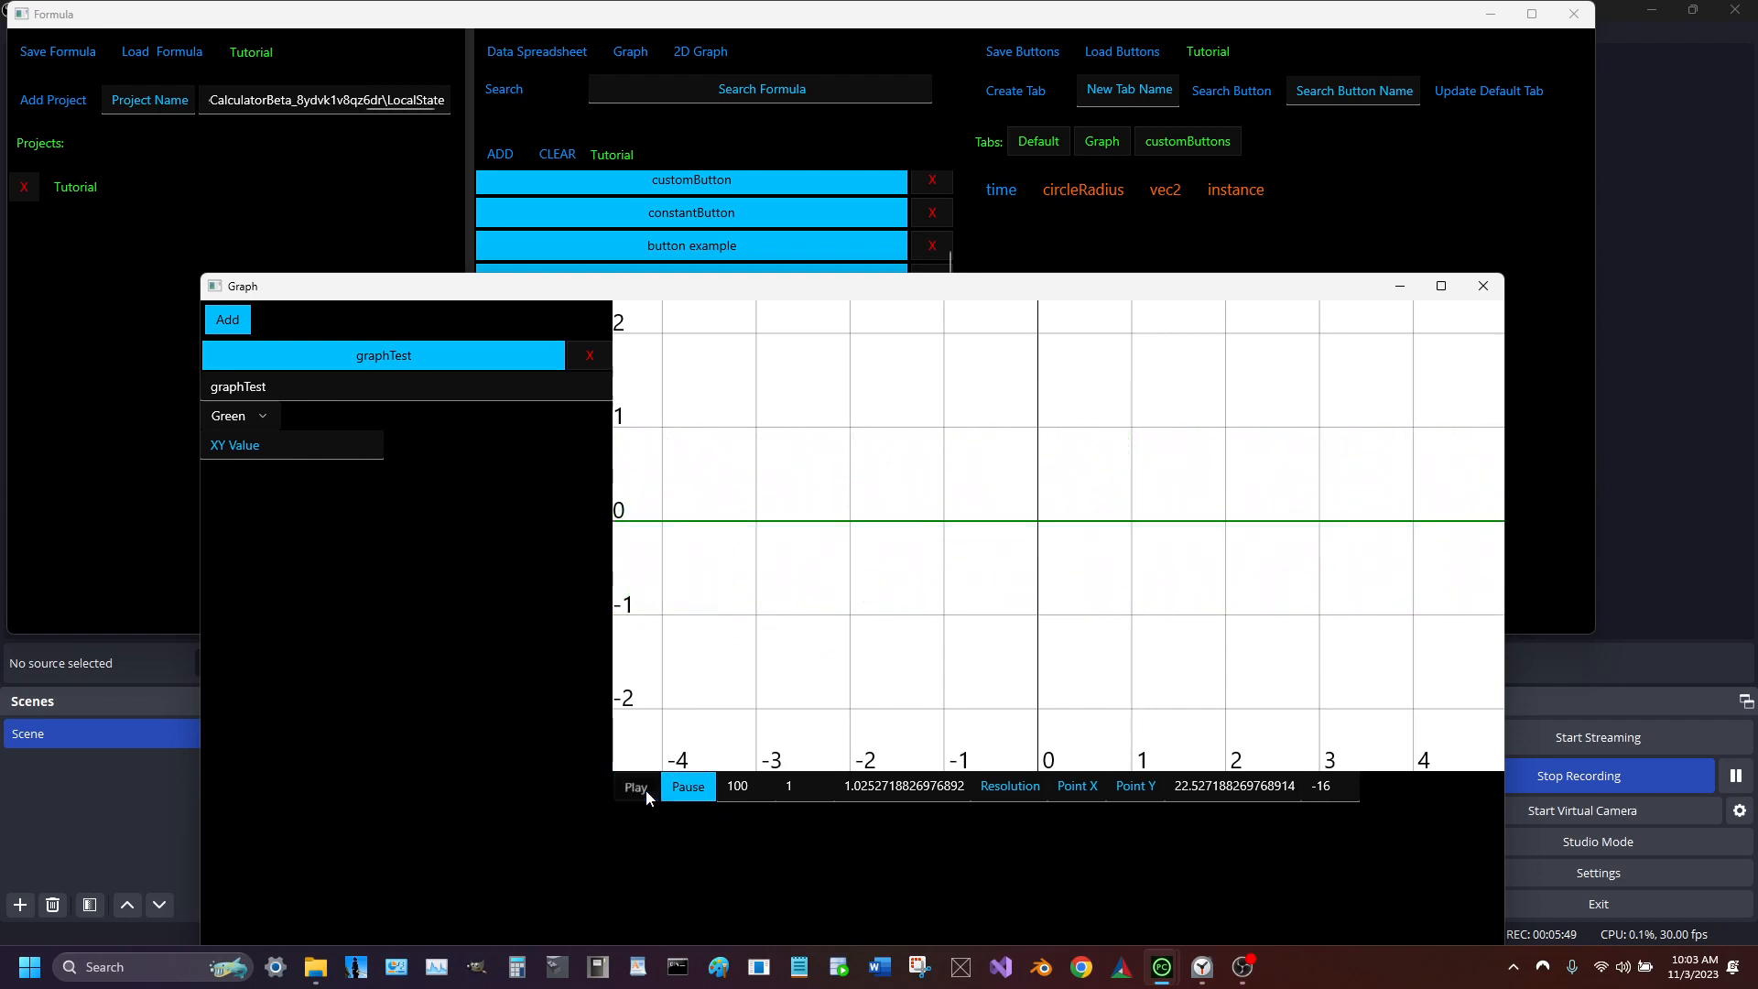
Replay the curve's animation, pausing and resuming it once before stopping it
{"action": "left_click", "coordinate": [645, 789]}
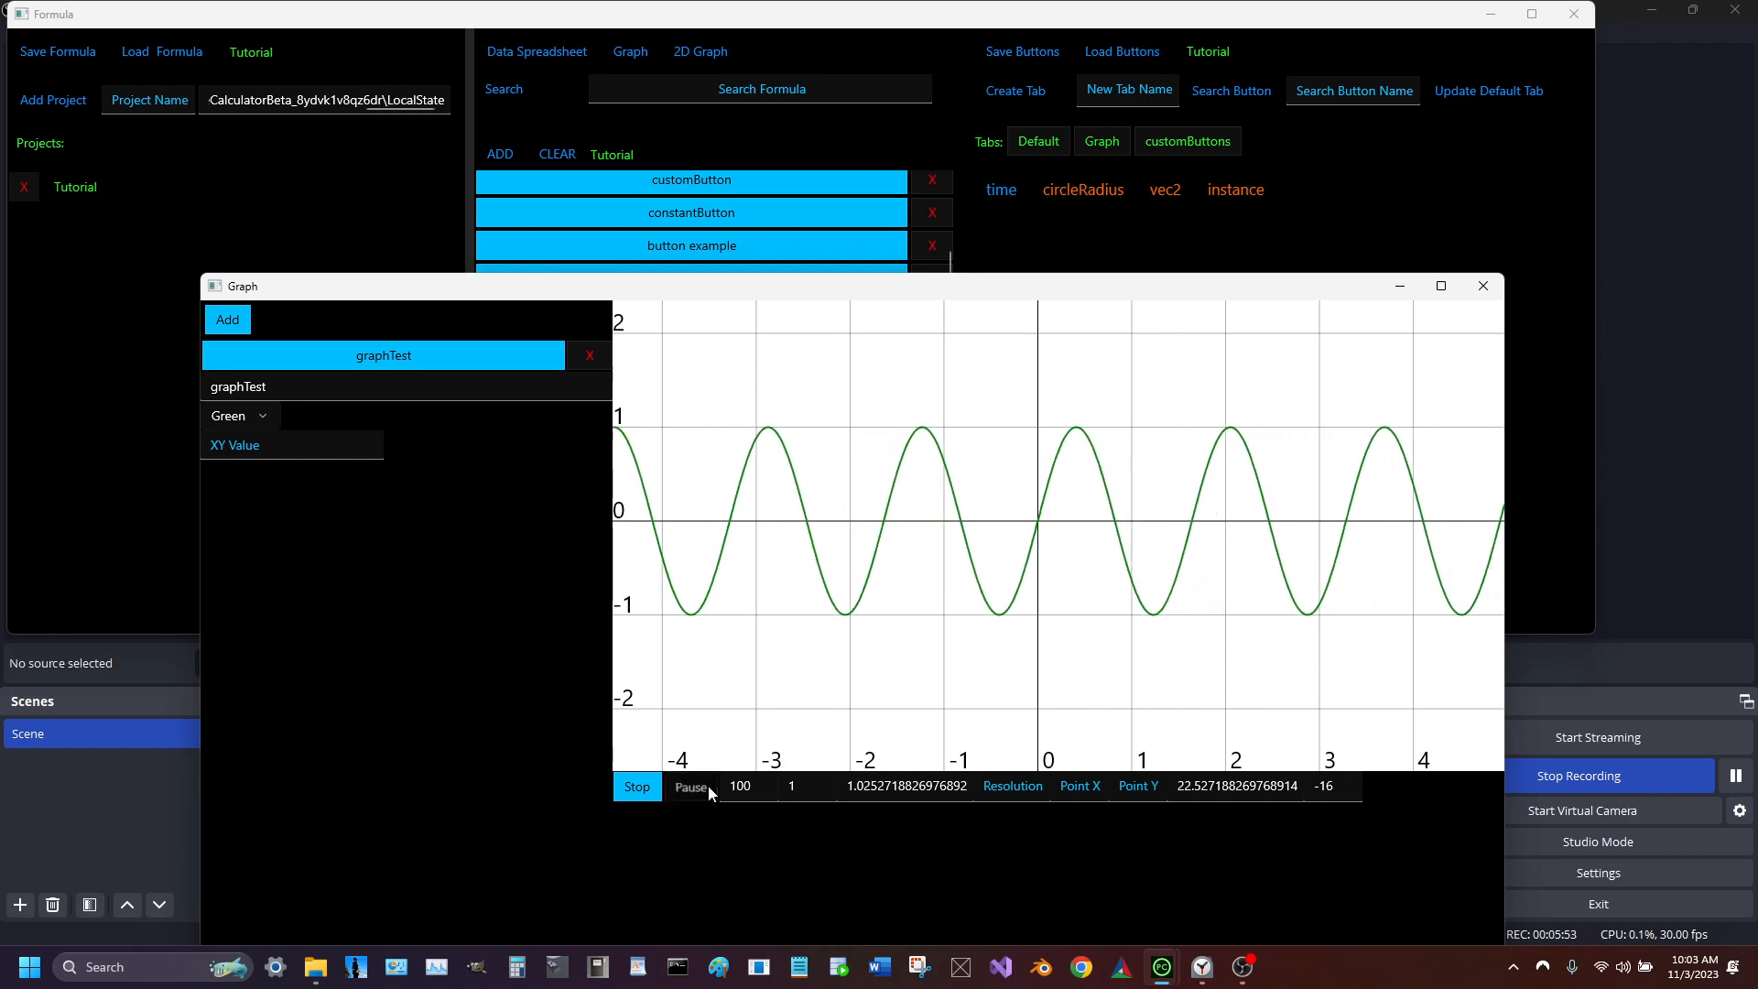
{"action": "left_click", "coordinate": [707, 785]}
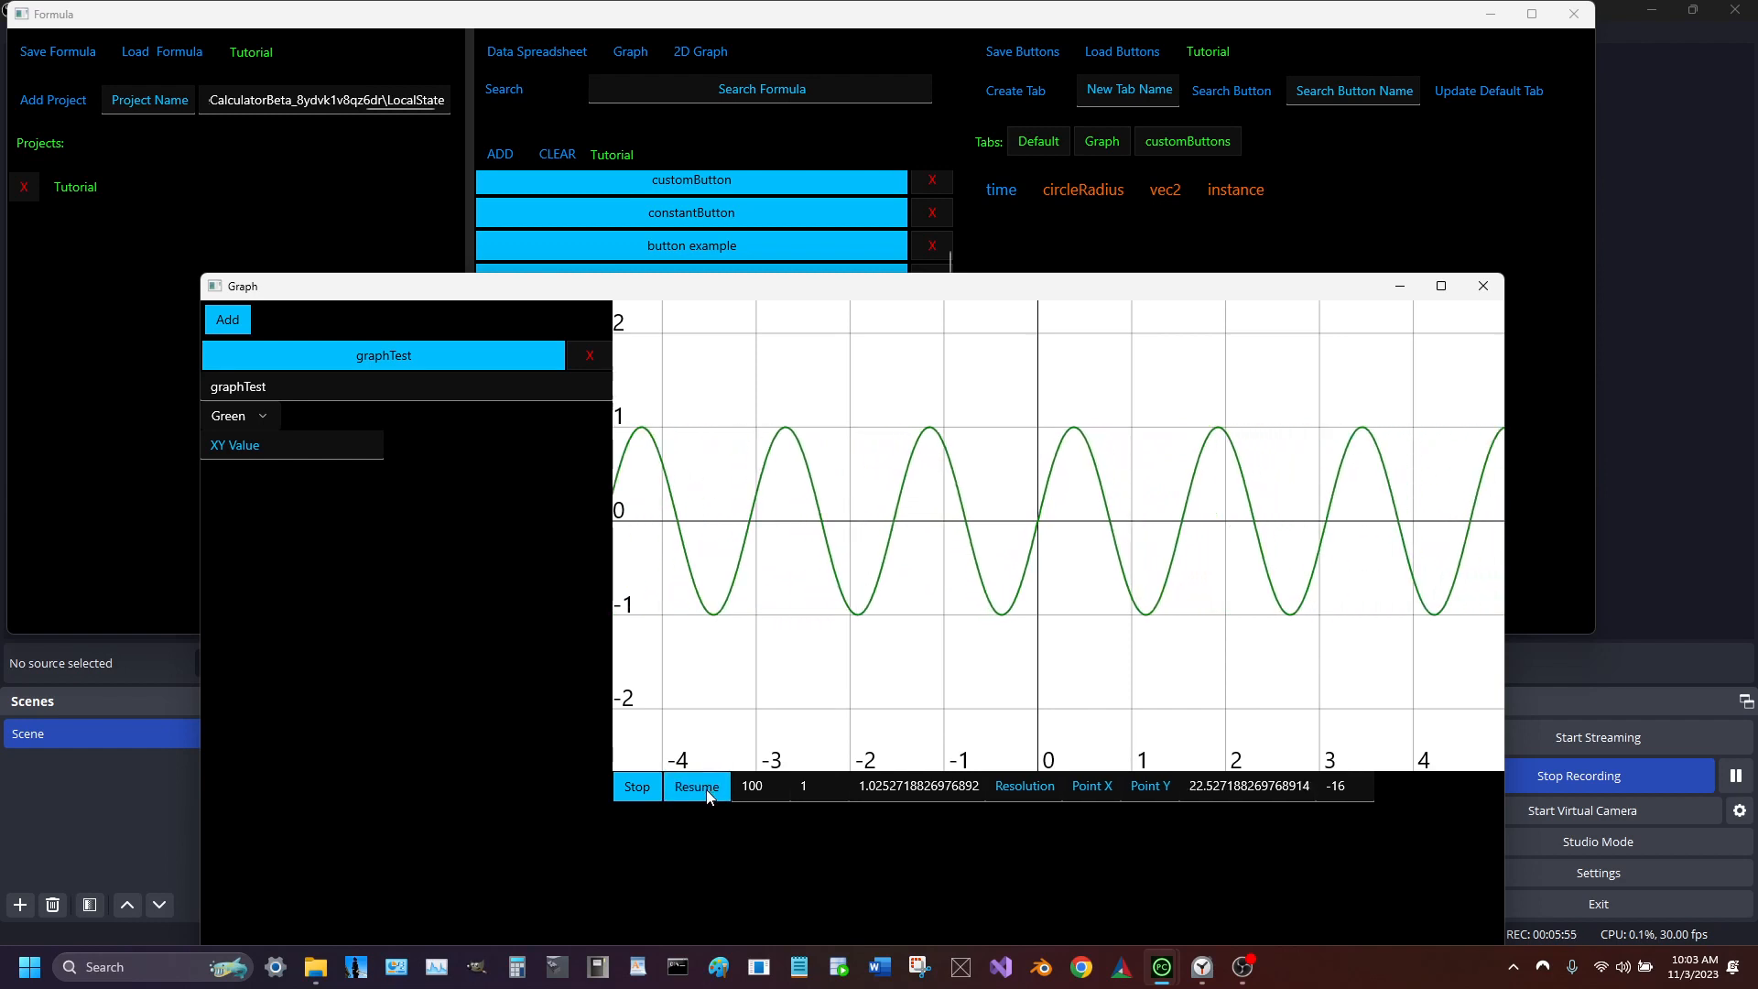
{"action": "left_click", "coordinate": [706, 789]}
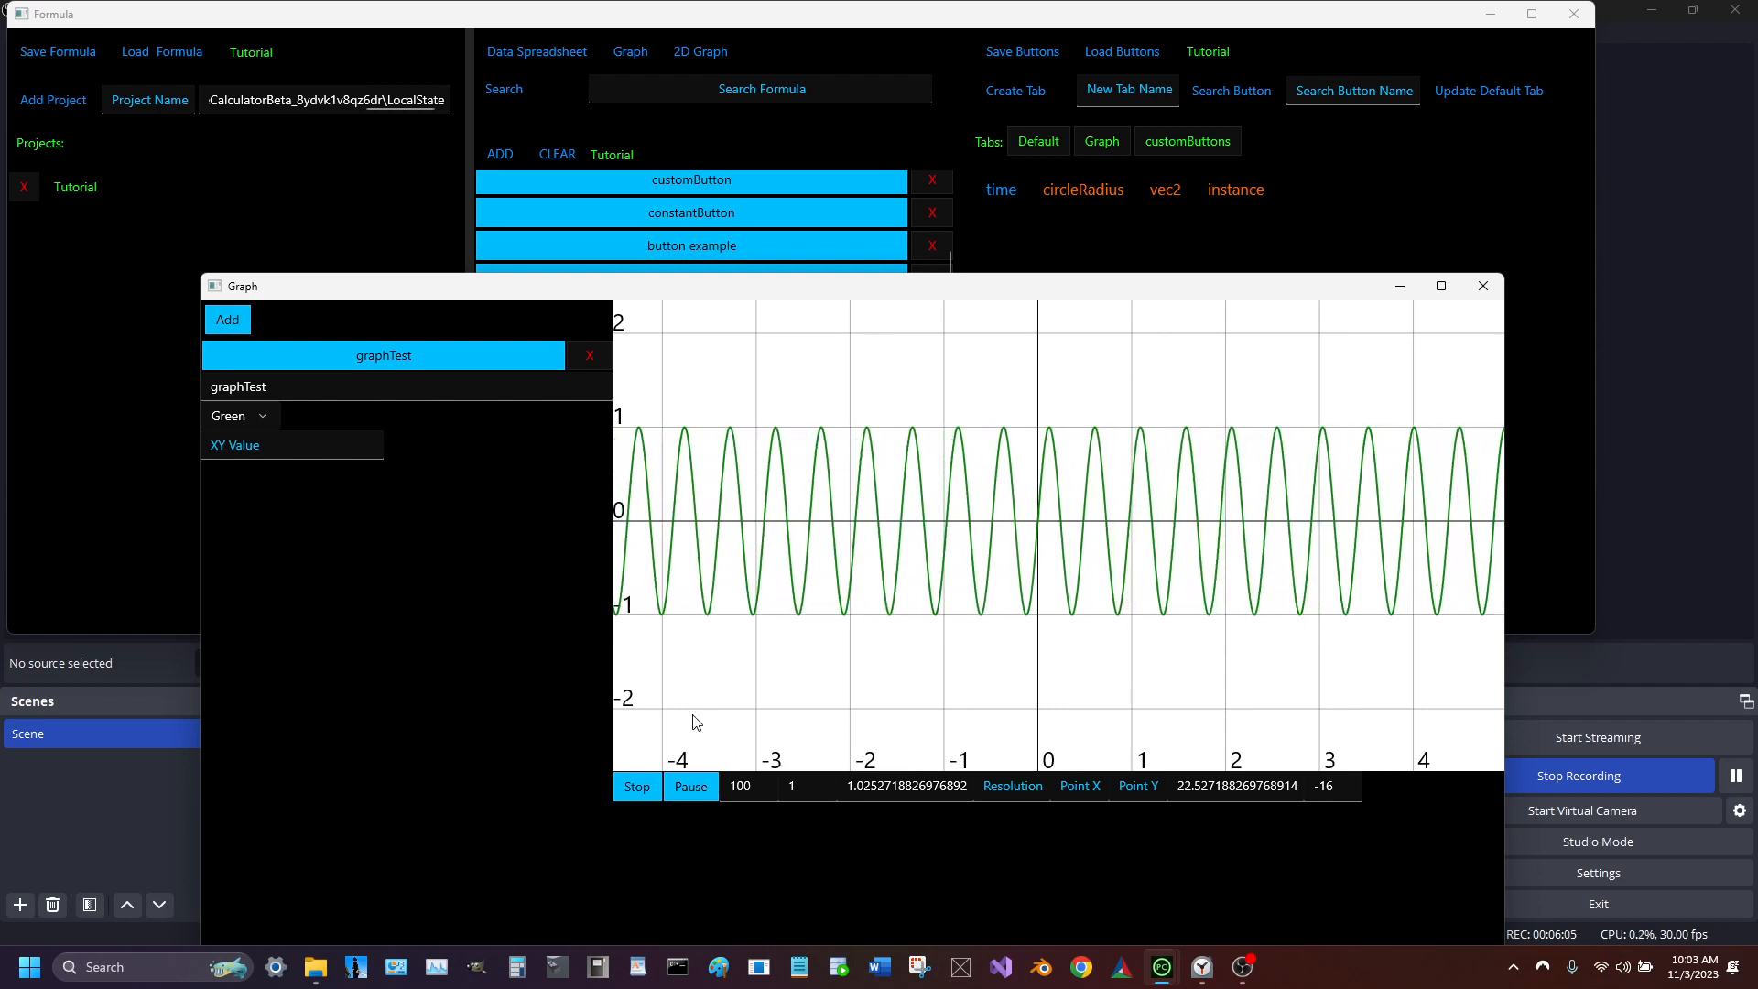
{"action": "left_click", "coordinate": [637, 788]}
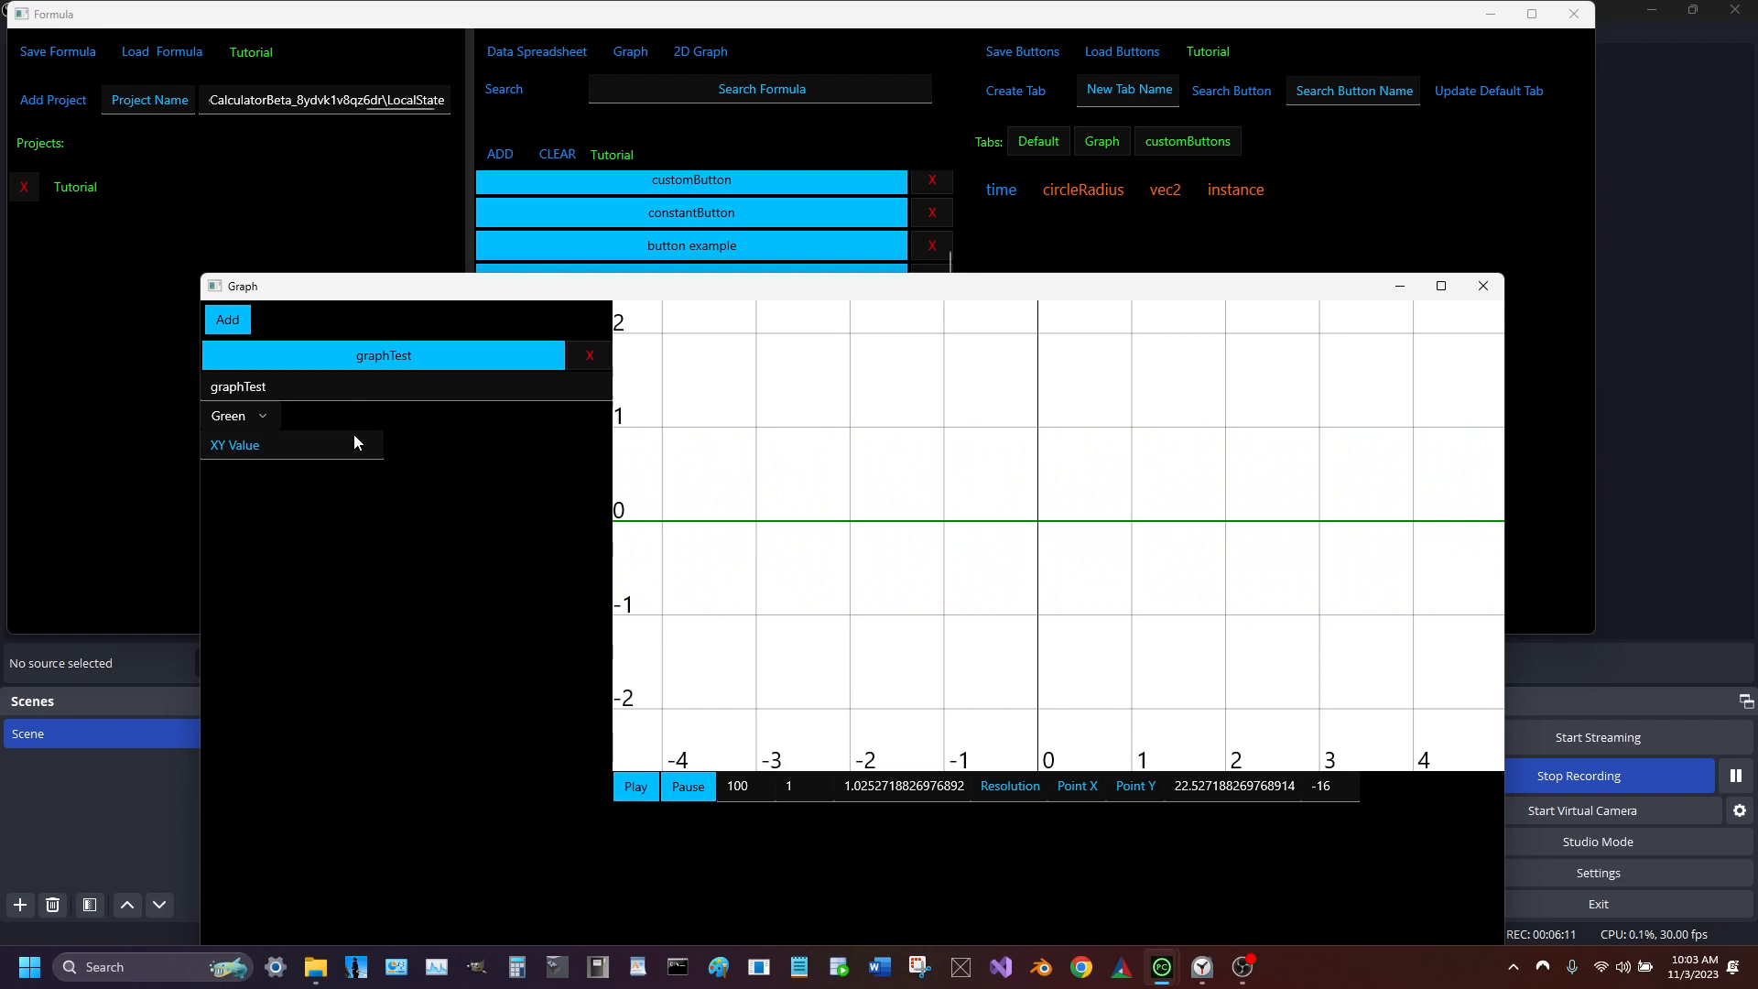
Play the animation again with the graphTest entry's XY Value set to 1, and stop playback
{"action": "left_click_drag", "start_coordinate": [739, 291], "coordinate": [1185, 217]}
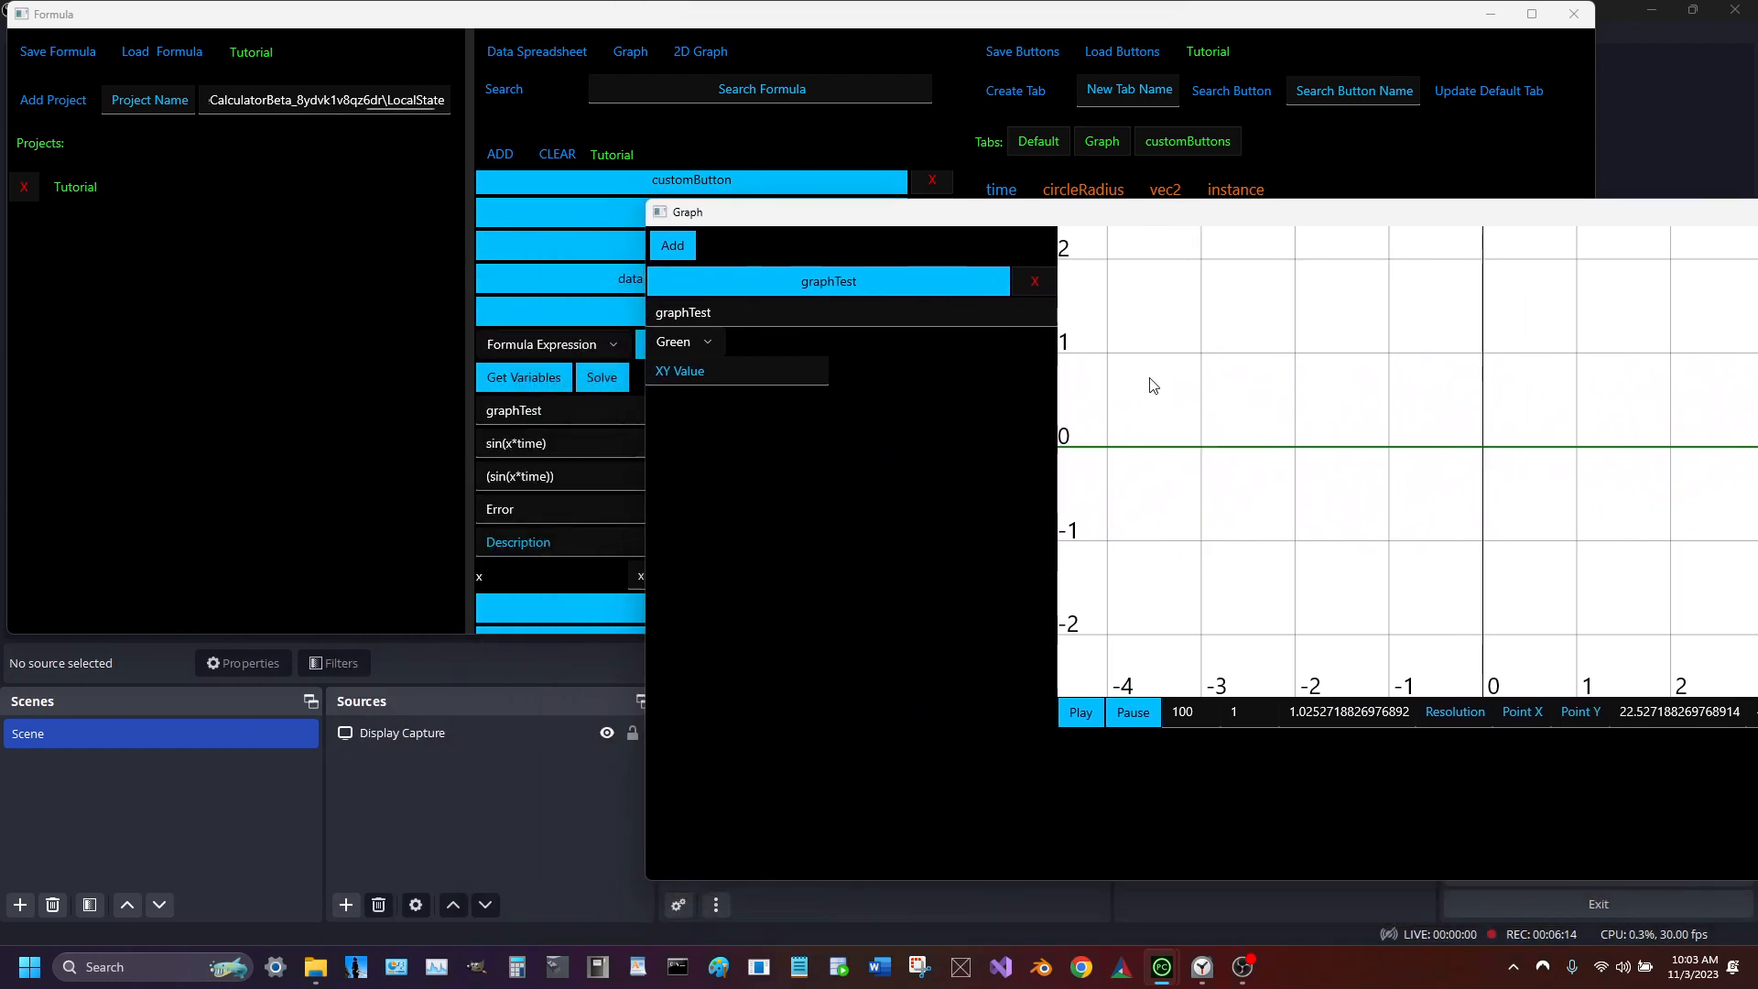
{"action": "left_click", "coordinate": [1086, 714]}
{"action": "left_click", "coordinate": [769, 379]}
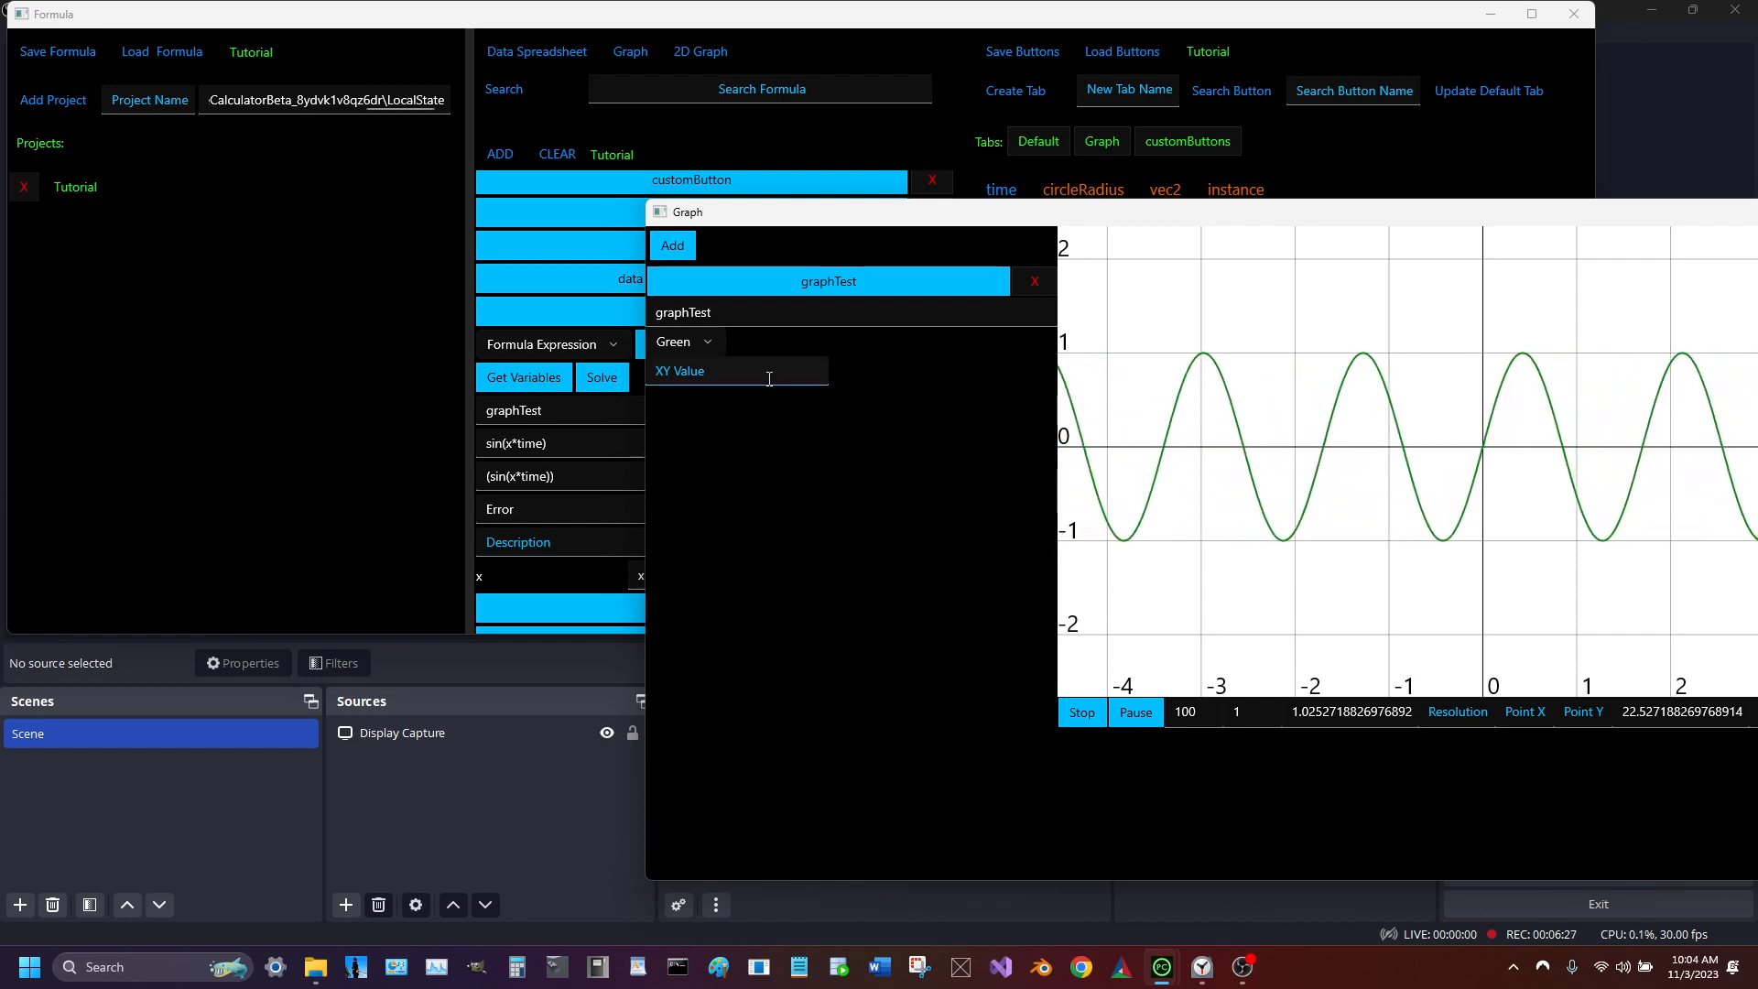
{"action": "type", "text": "1"}
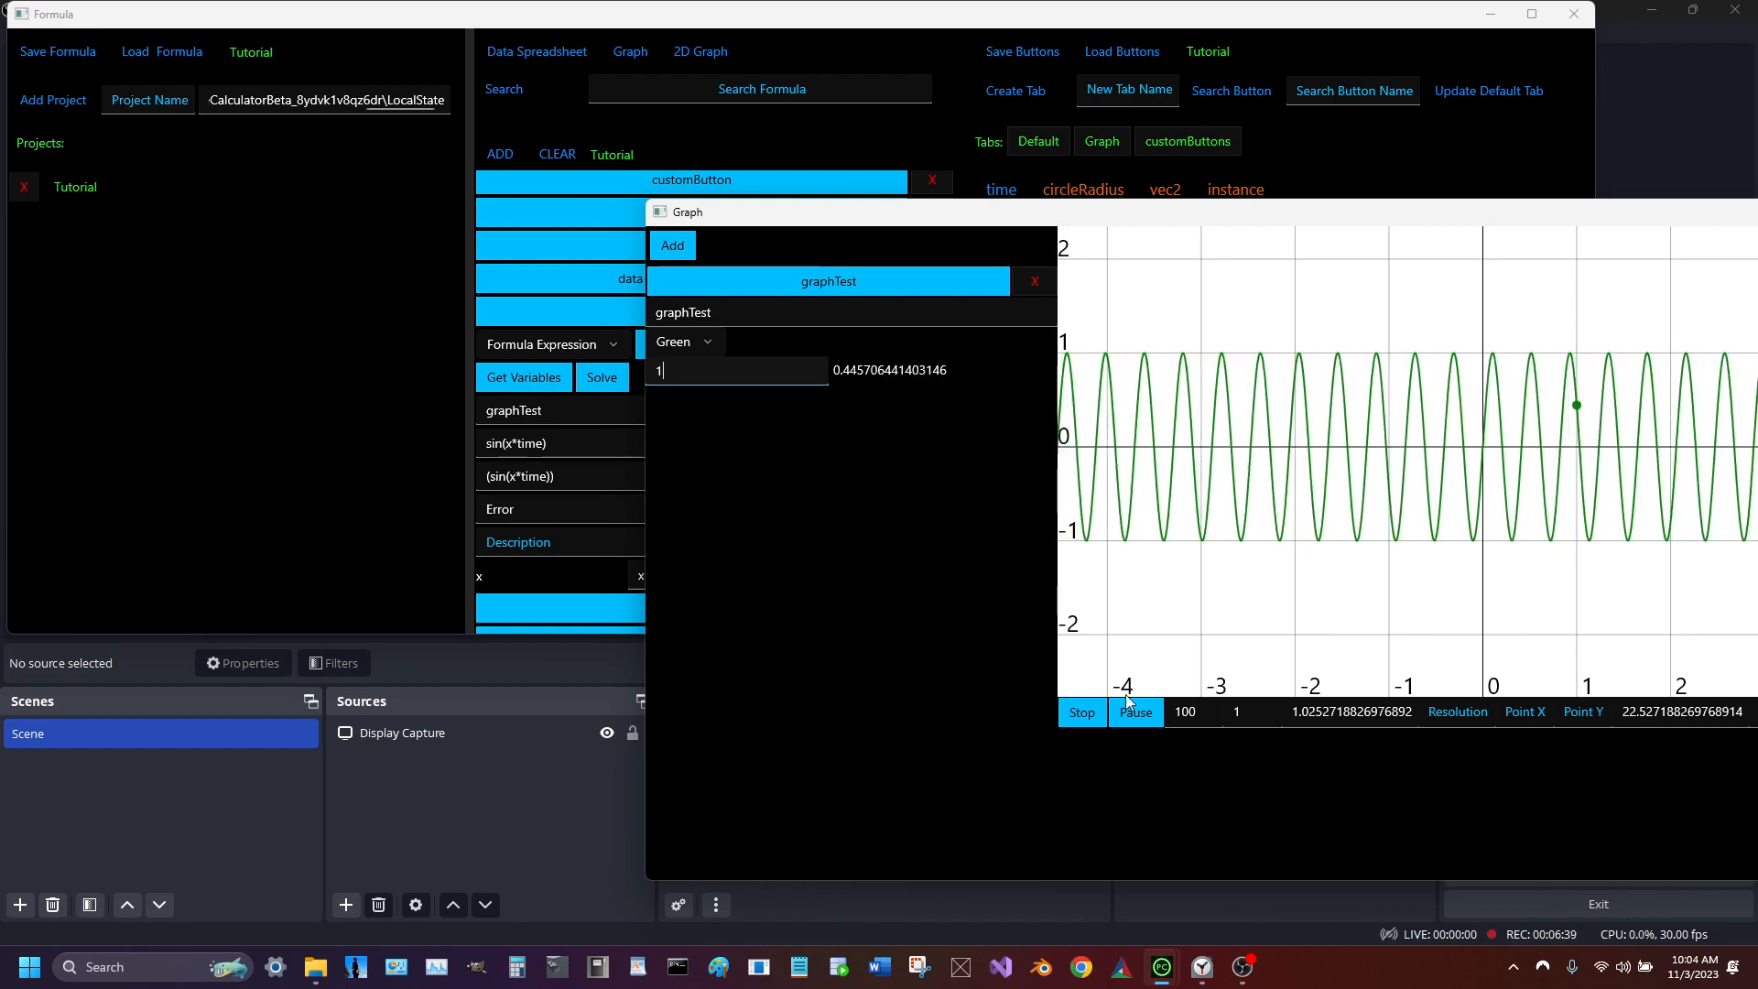
{"action": "left_click", "coordinate": [1082, 713]}
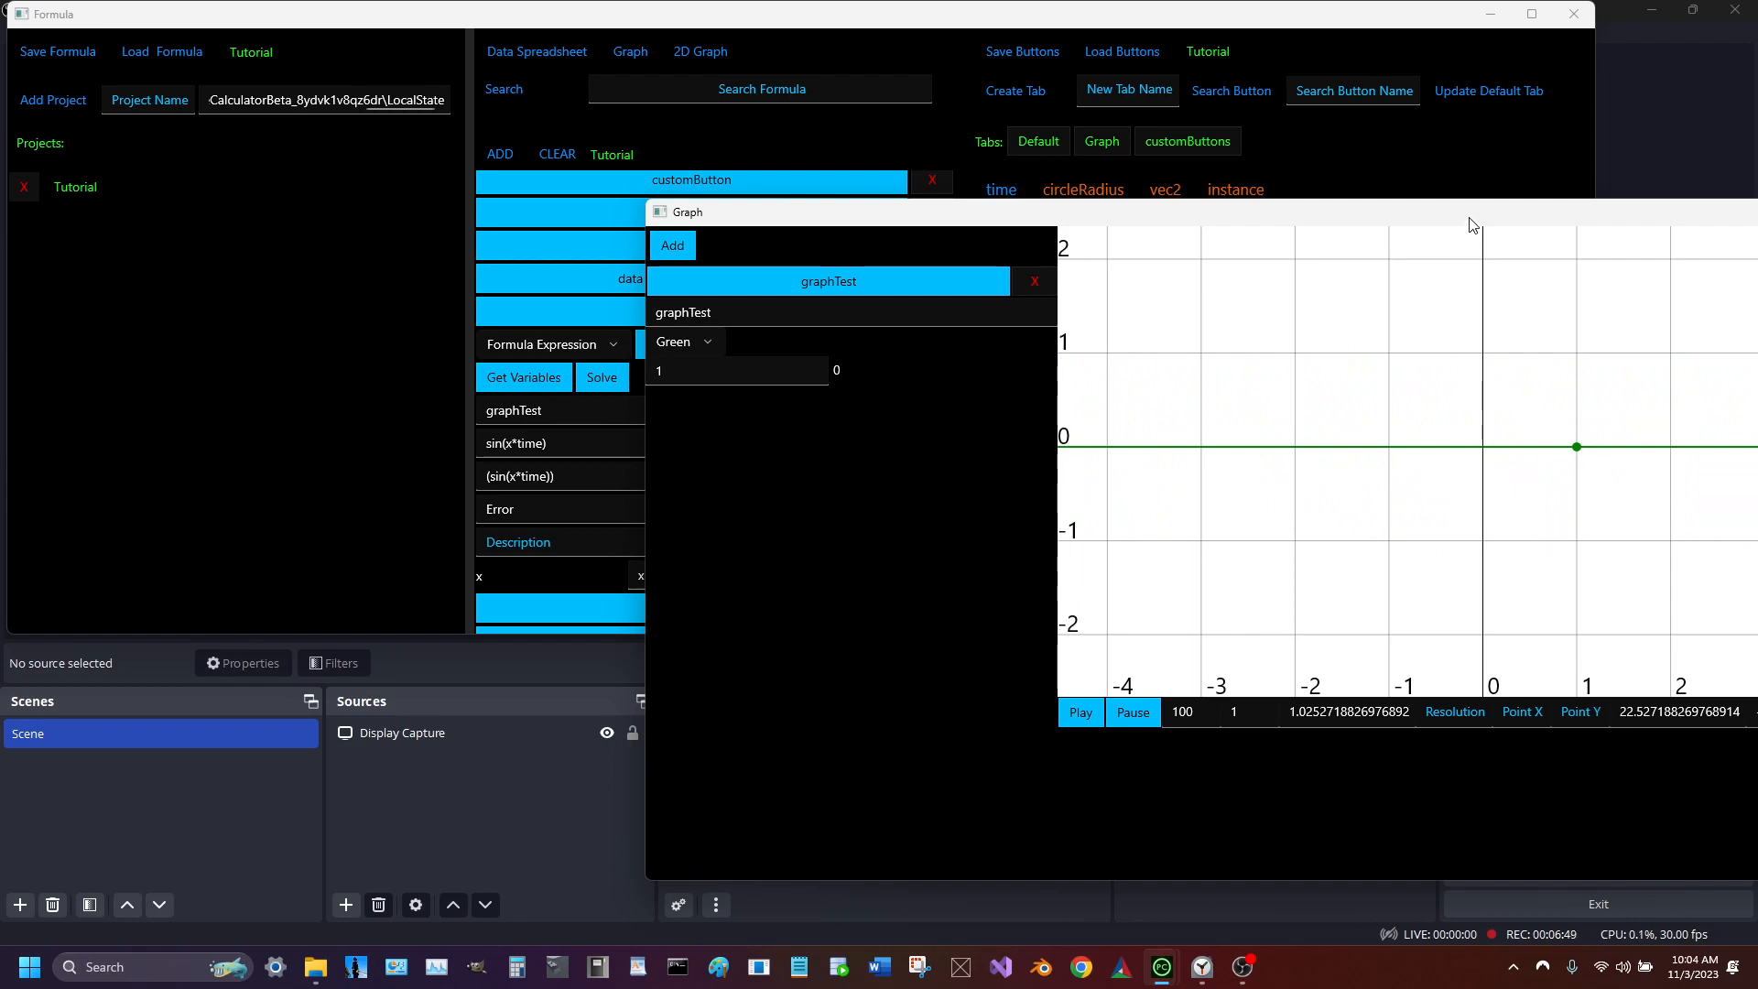
Remove the graphTest entry from the graph and close the Graph window
{"action": "left_click_drag", "start_coordinate": [1471, 222], "coordinate": [1270, 205]}
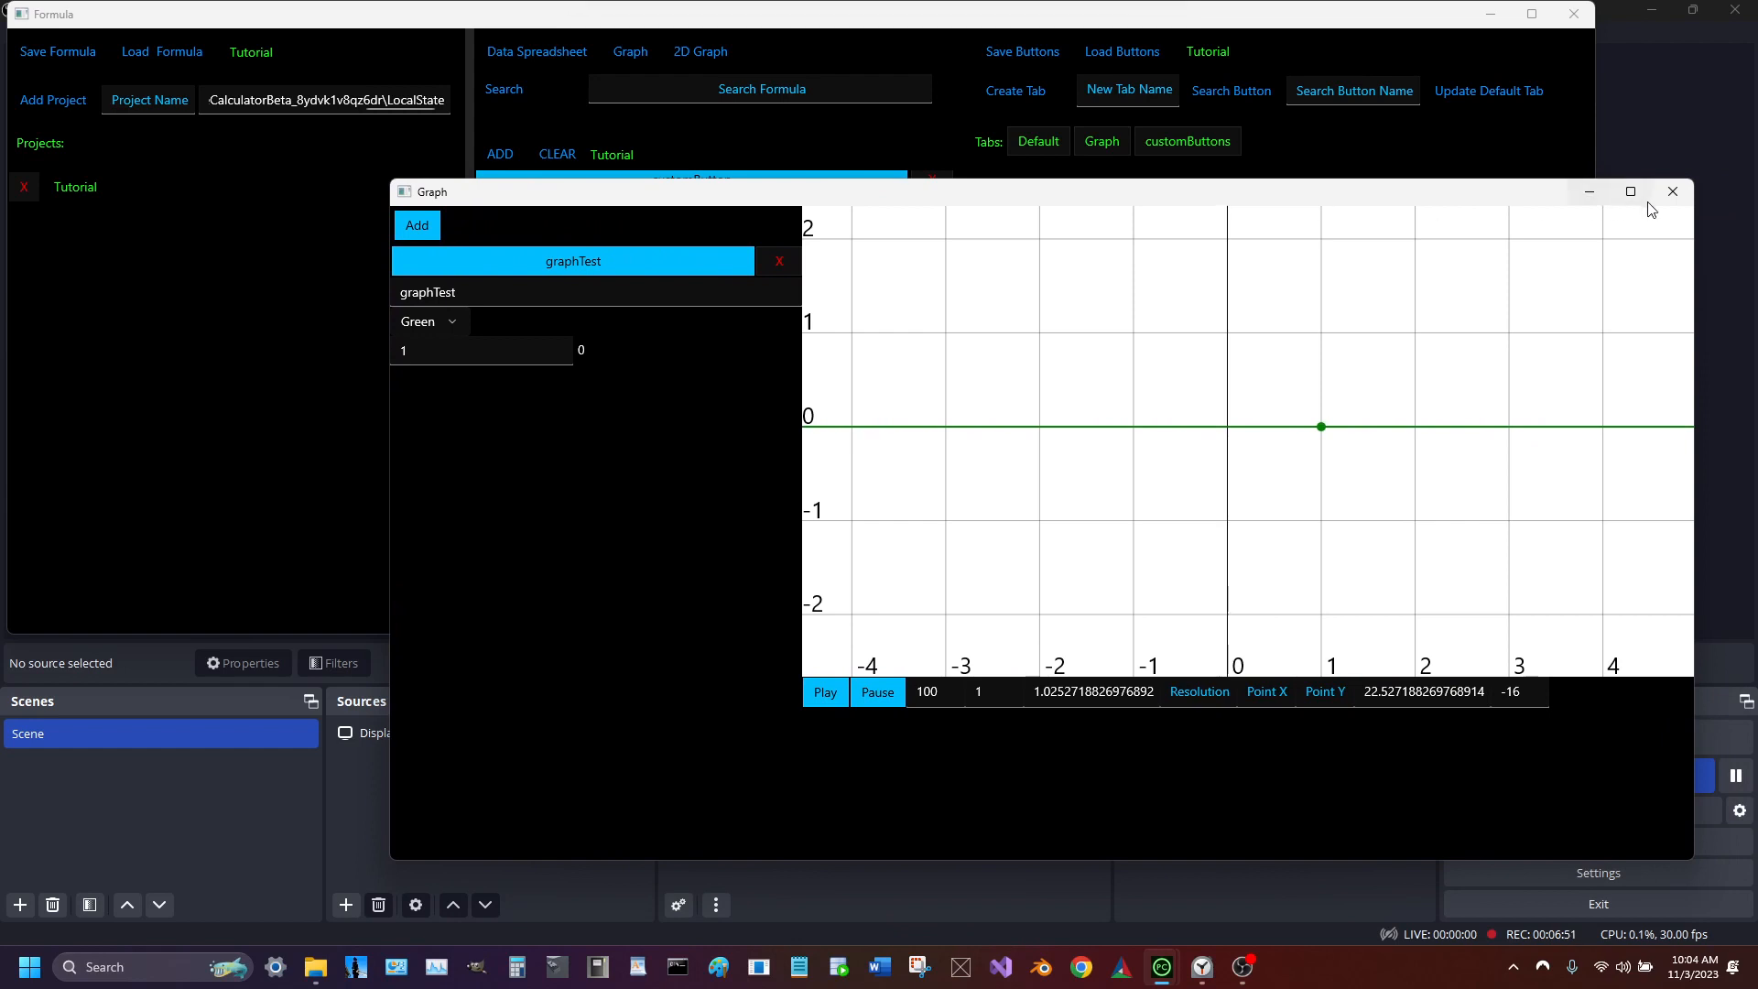
{"action": "left_click", "coordinate": [778, 256]}
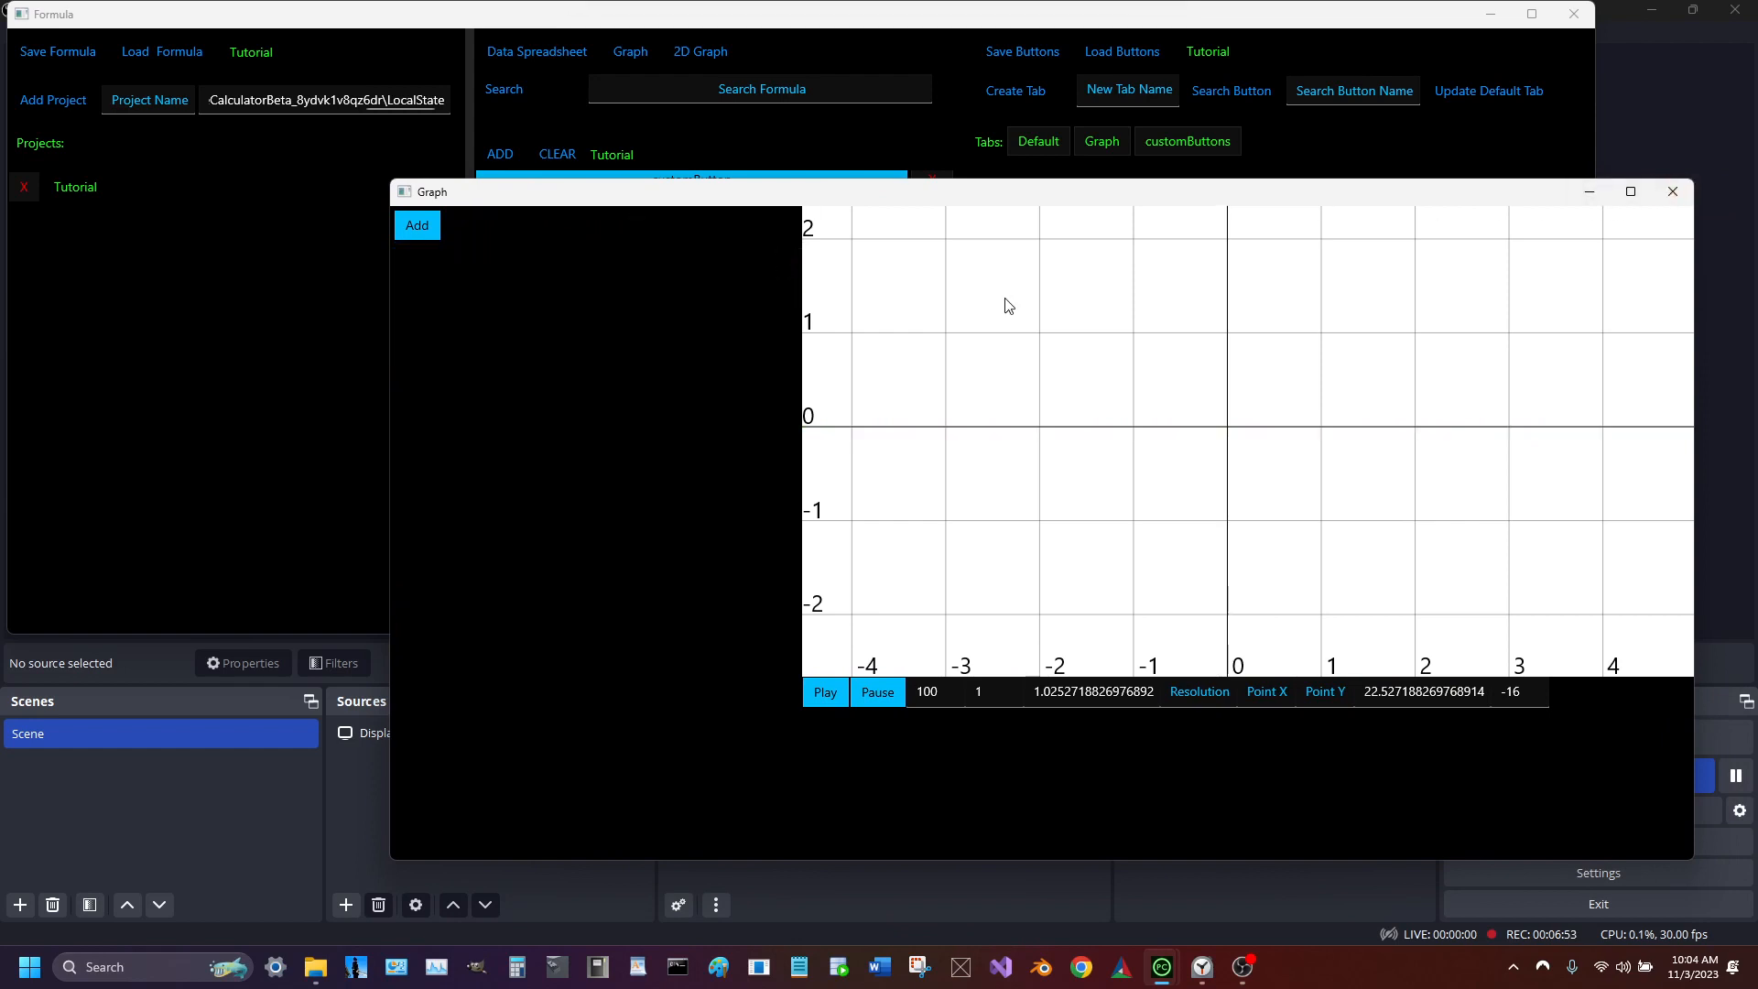
{"action": "left_click", "coordinate": [1672, 194]}
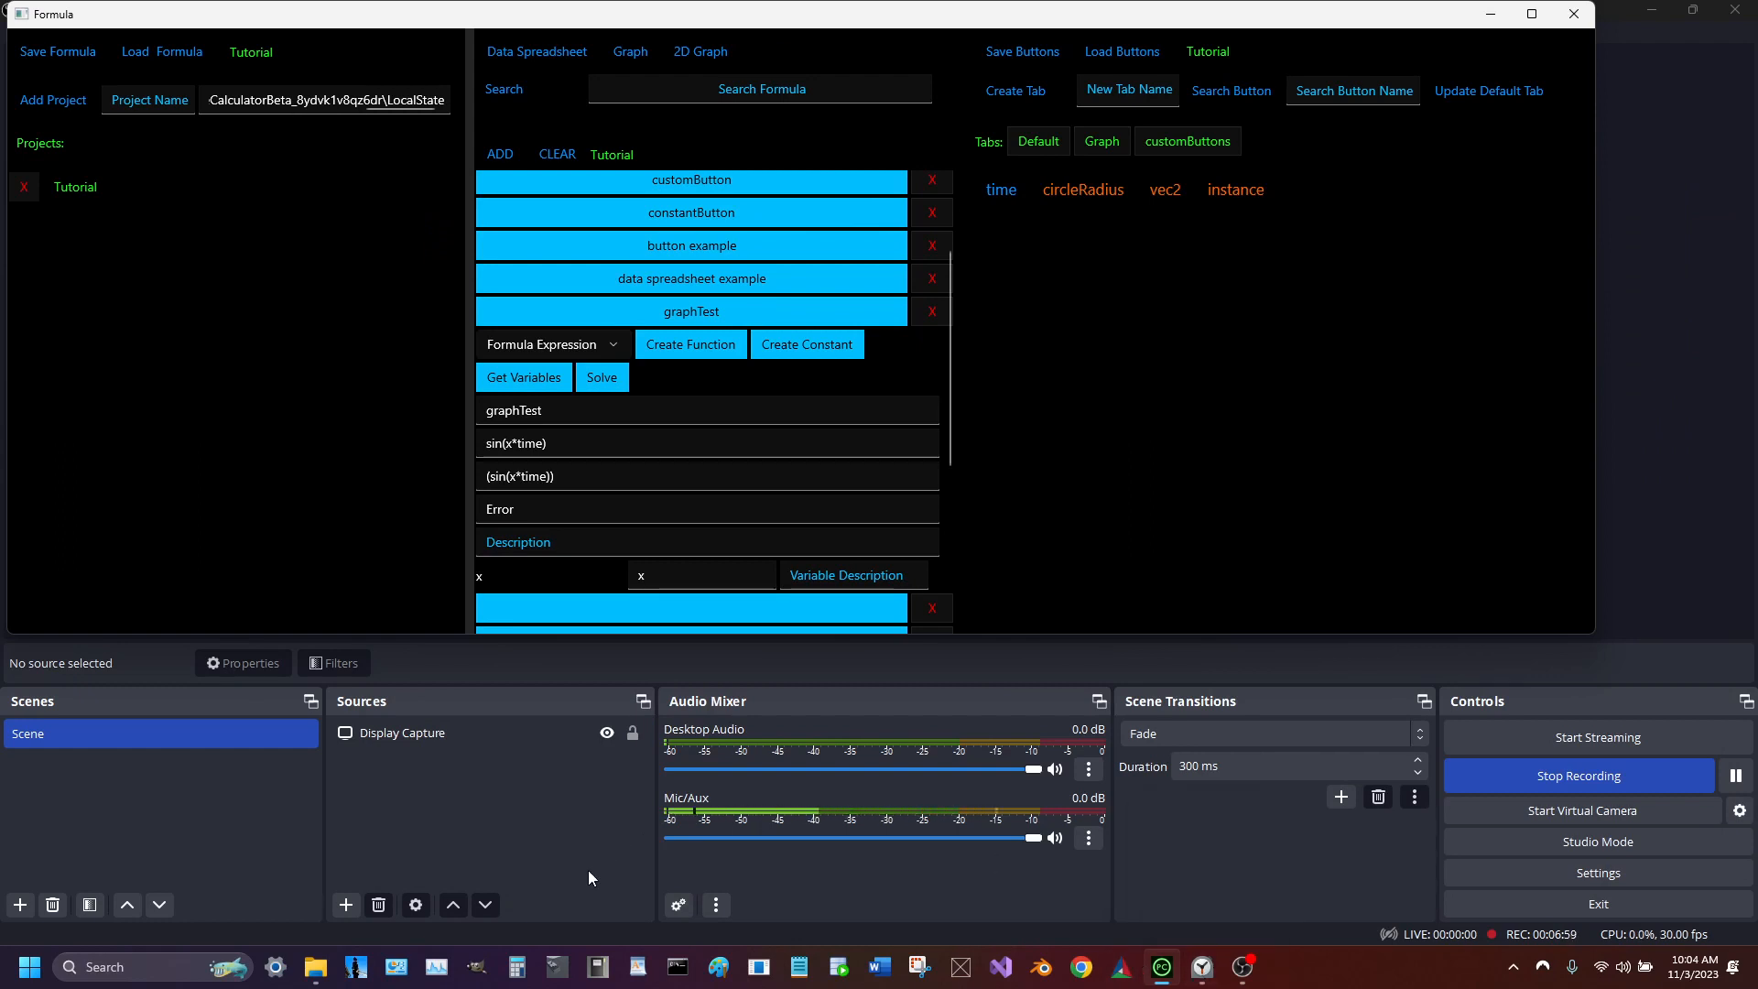
Switch to Microsoft Store, search for "persevera" and open the Perseverance Calculator Beta app page
{"action": "left_click", "coordinate": [29, 967]}
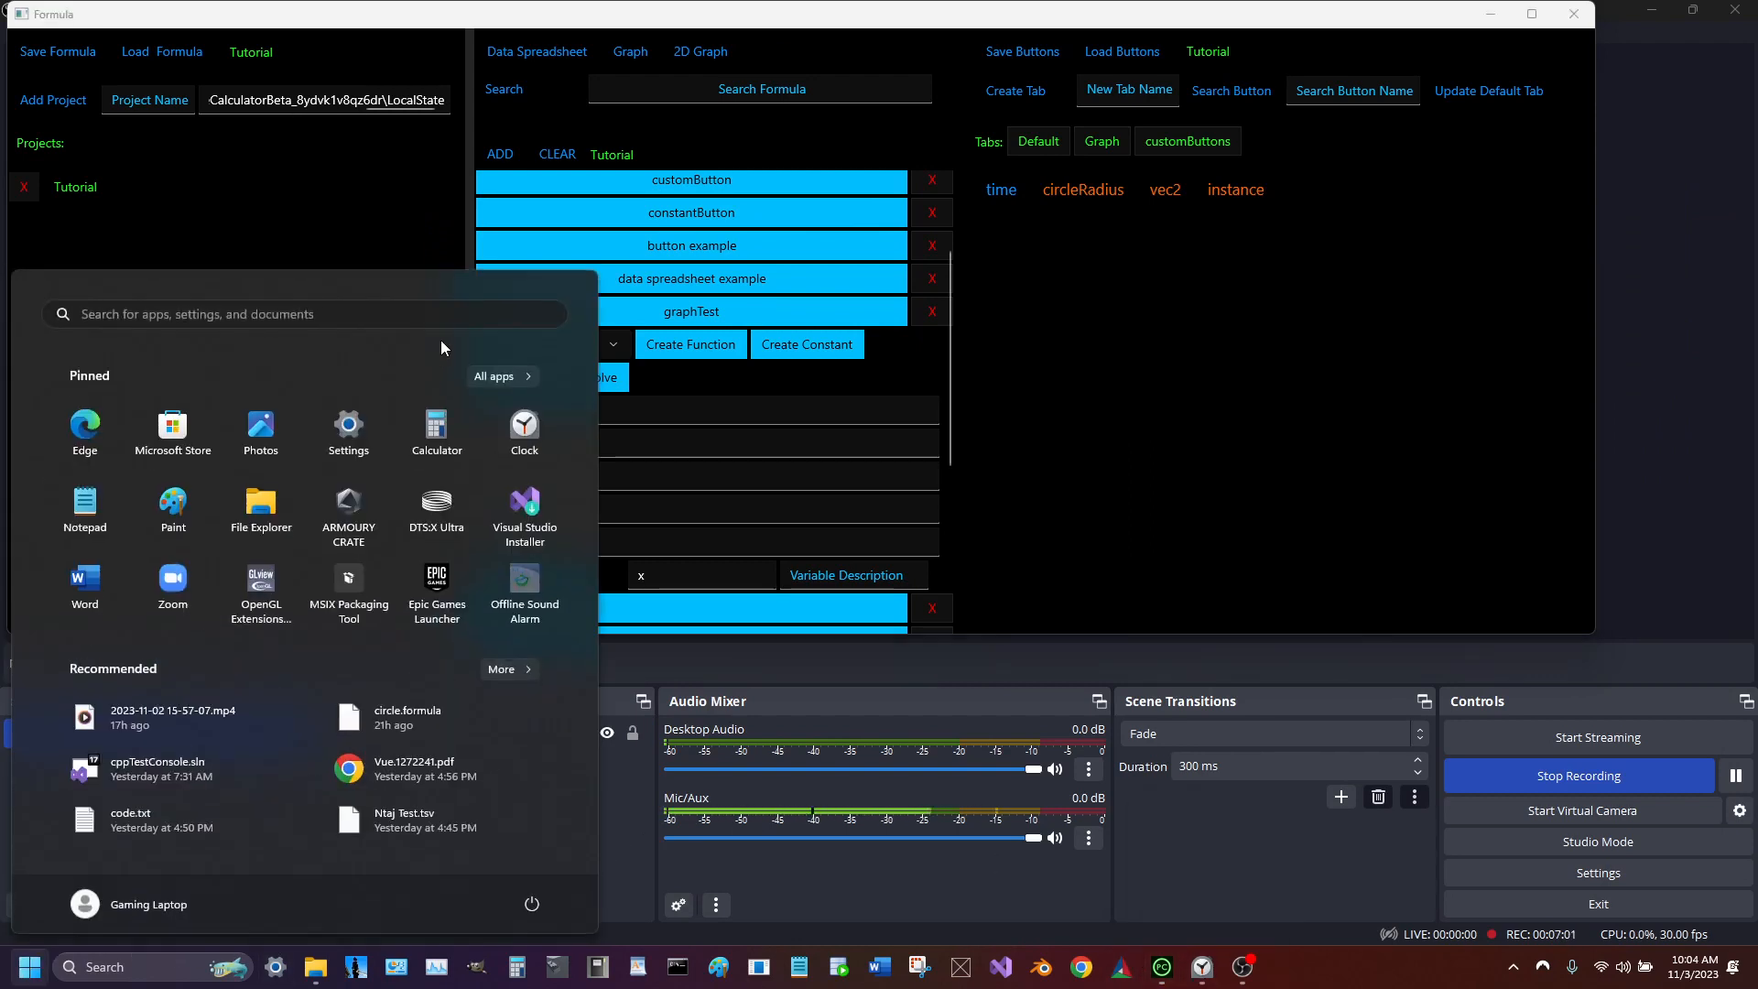
{"action": "left_click", "coordinate": [193, 431]}
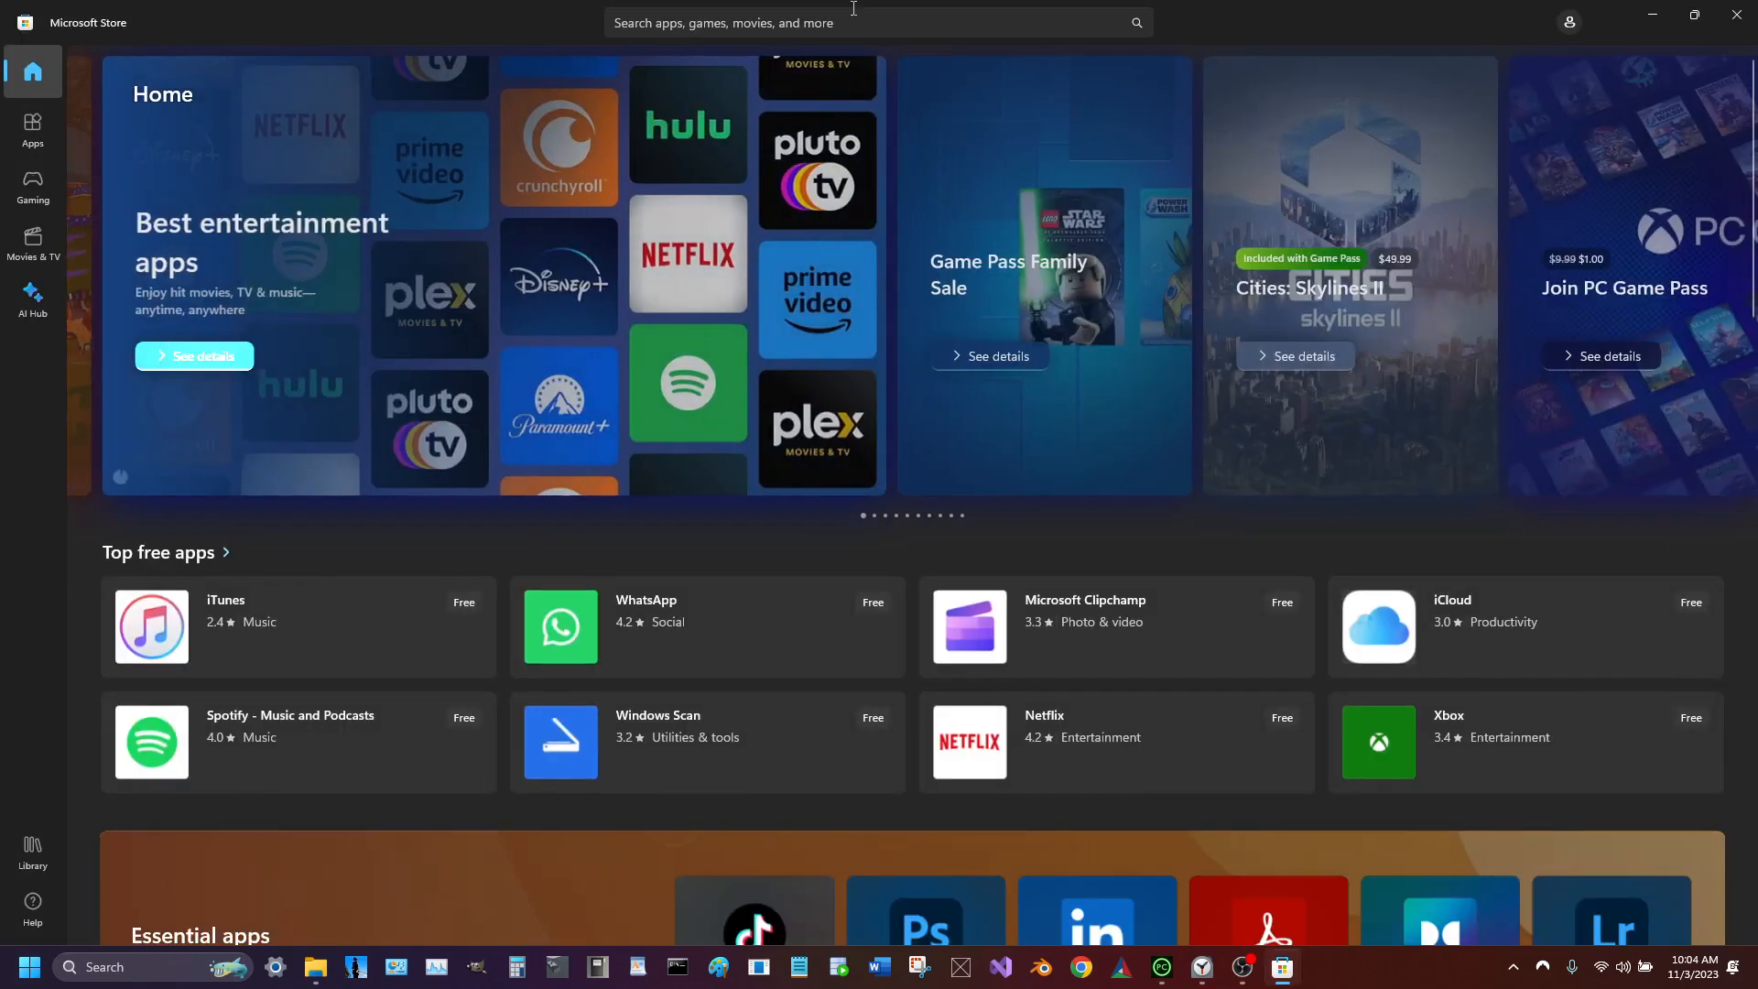
{"action": "left_click", "coordinate": [854, 18]}
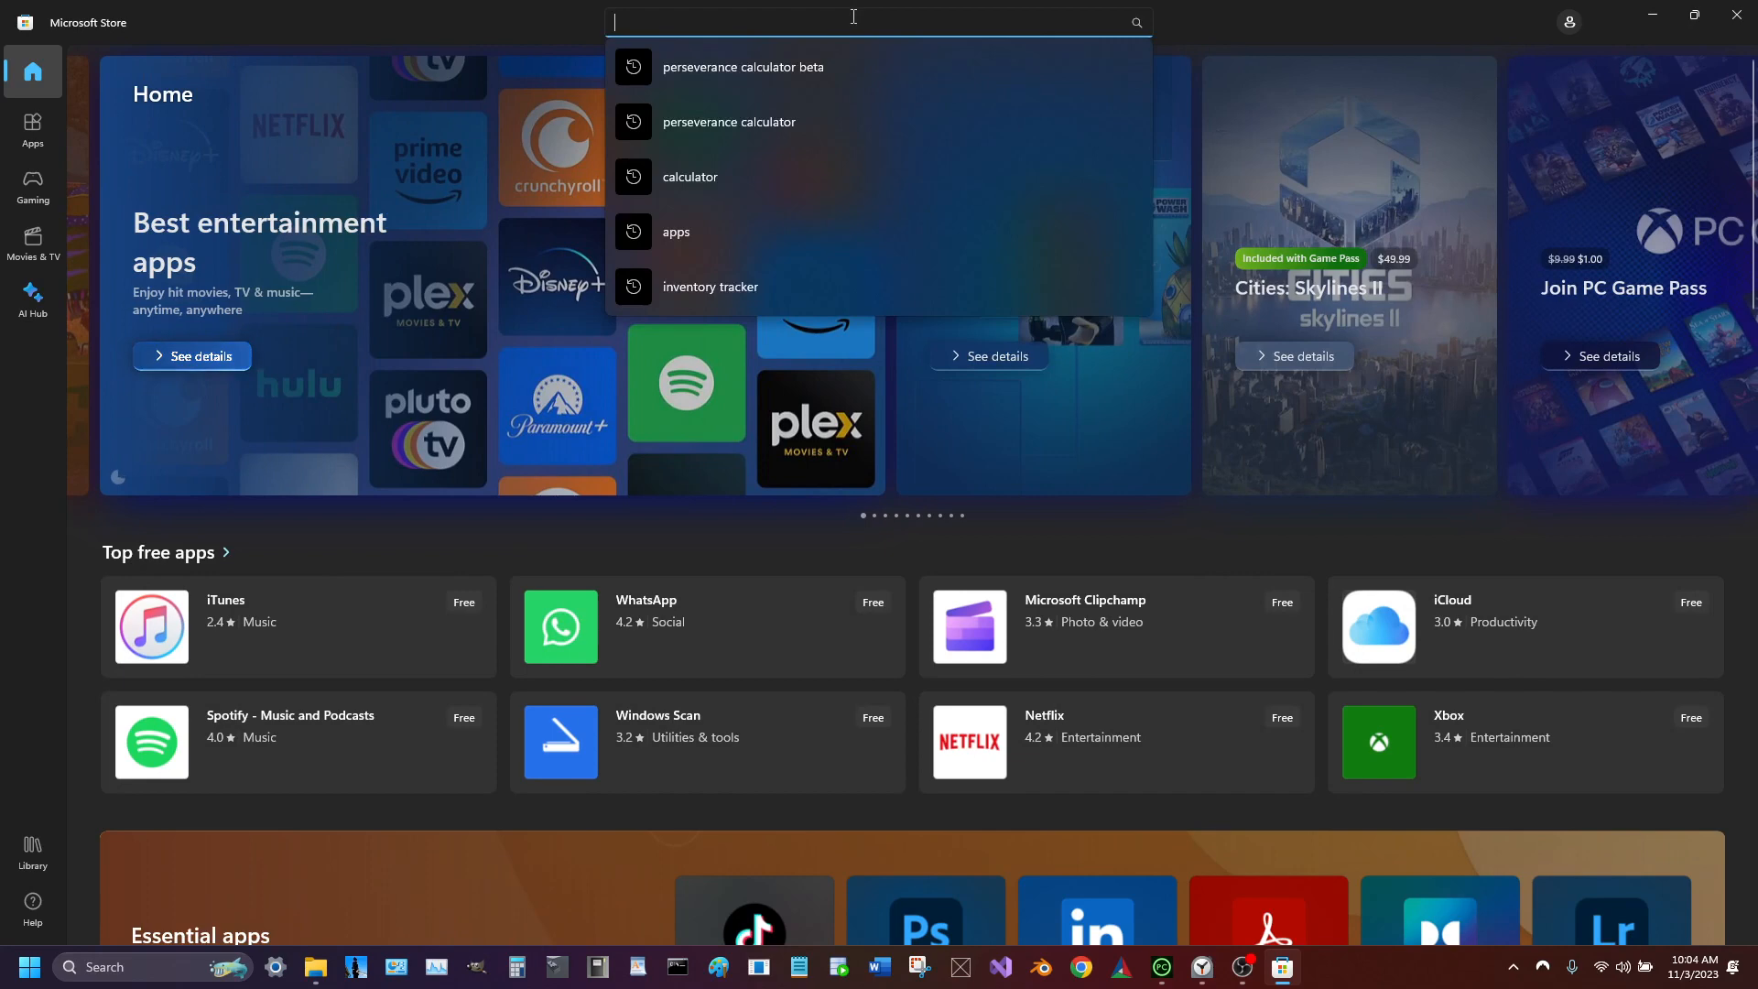
{"action": "type", "text": "per"}
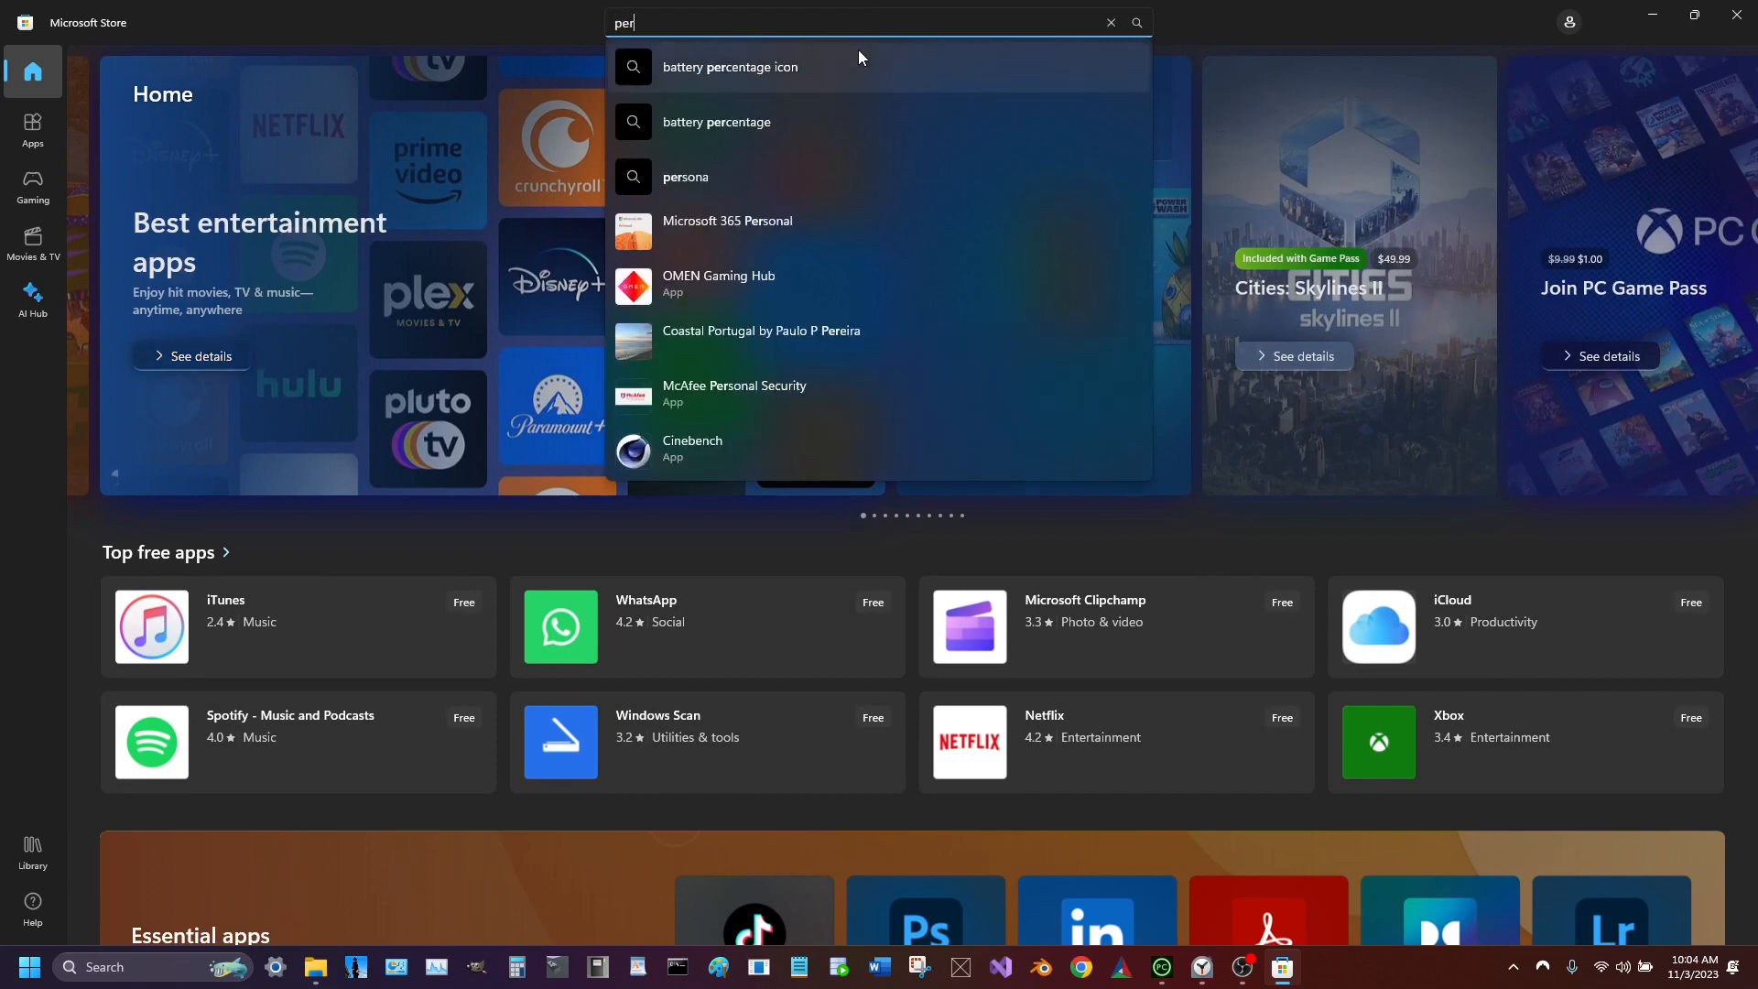
{"action": "type", "text": "sever"}
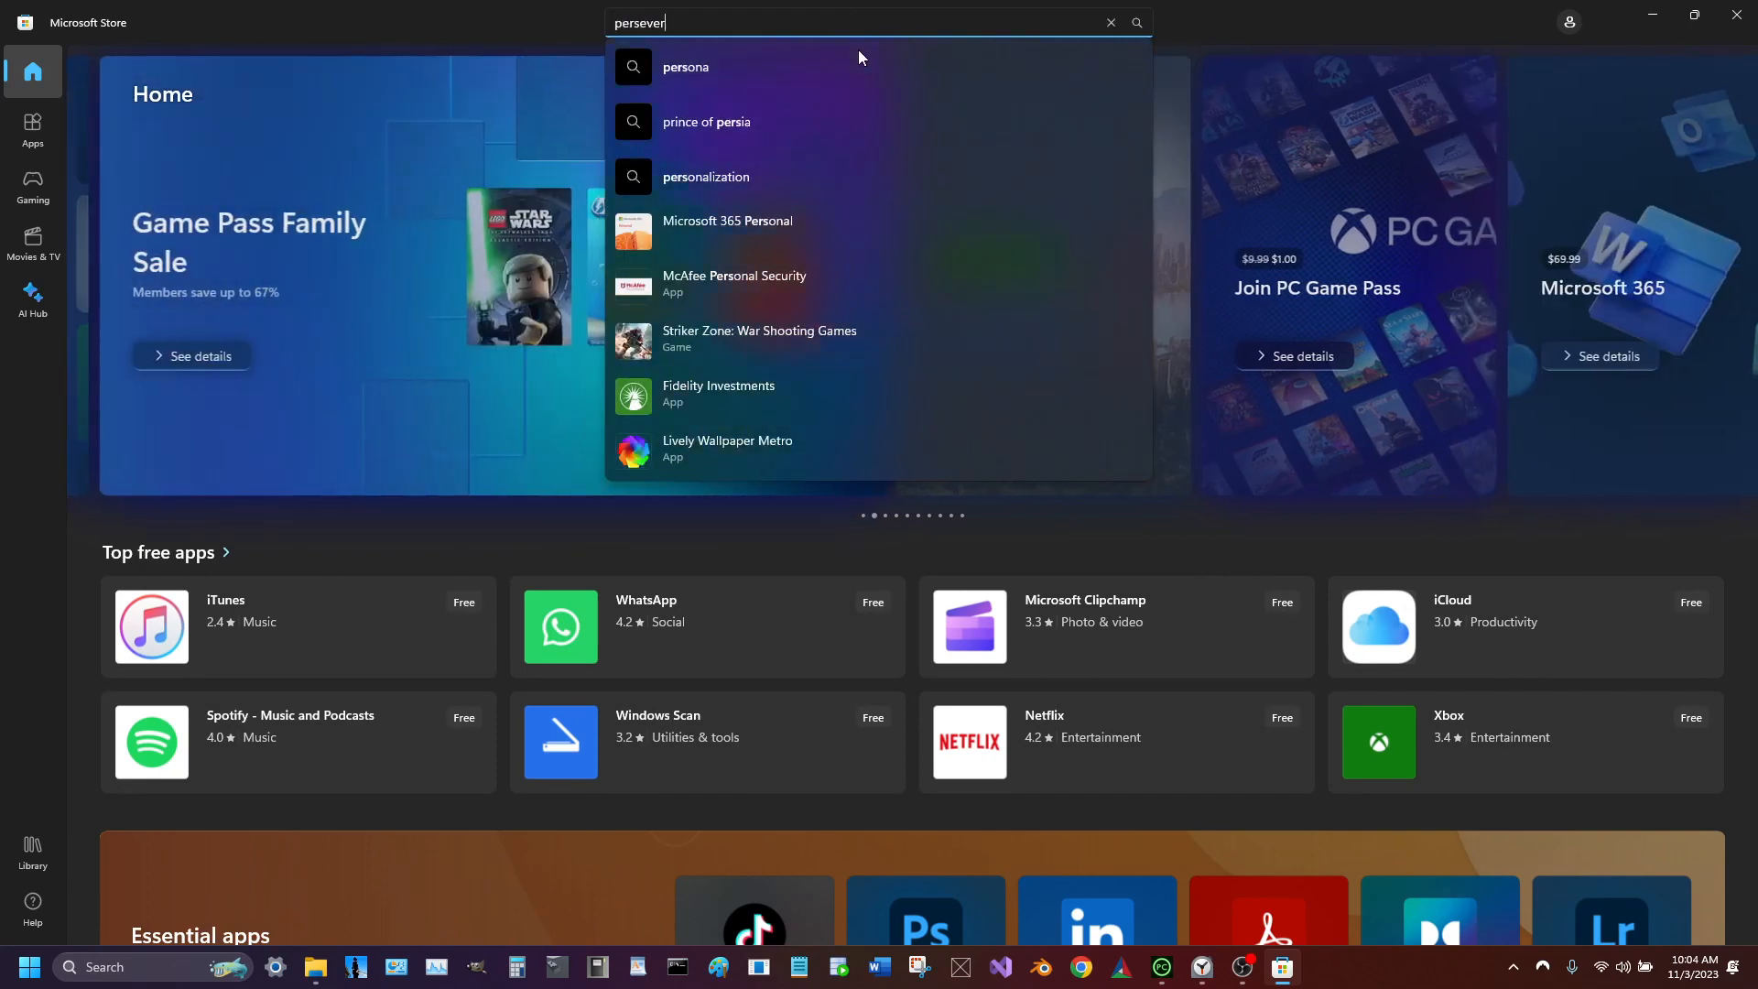
{"action": "type", "text": "a"}
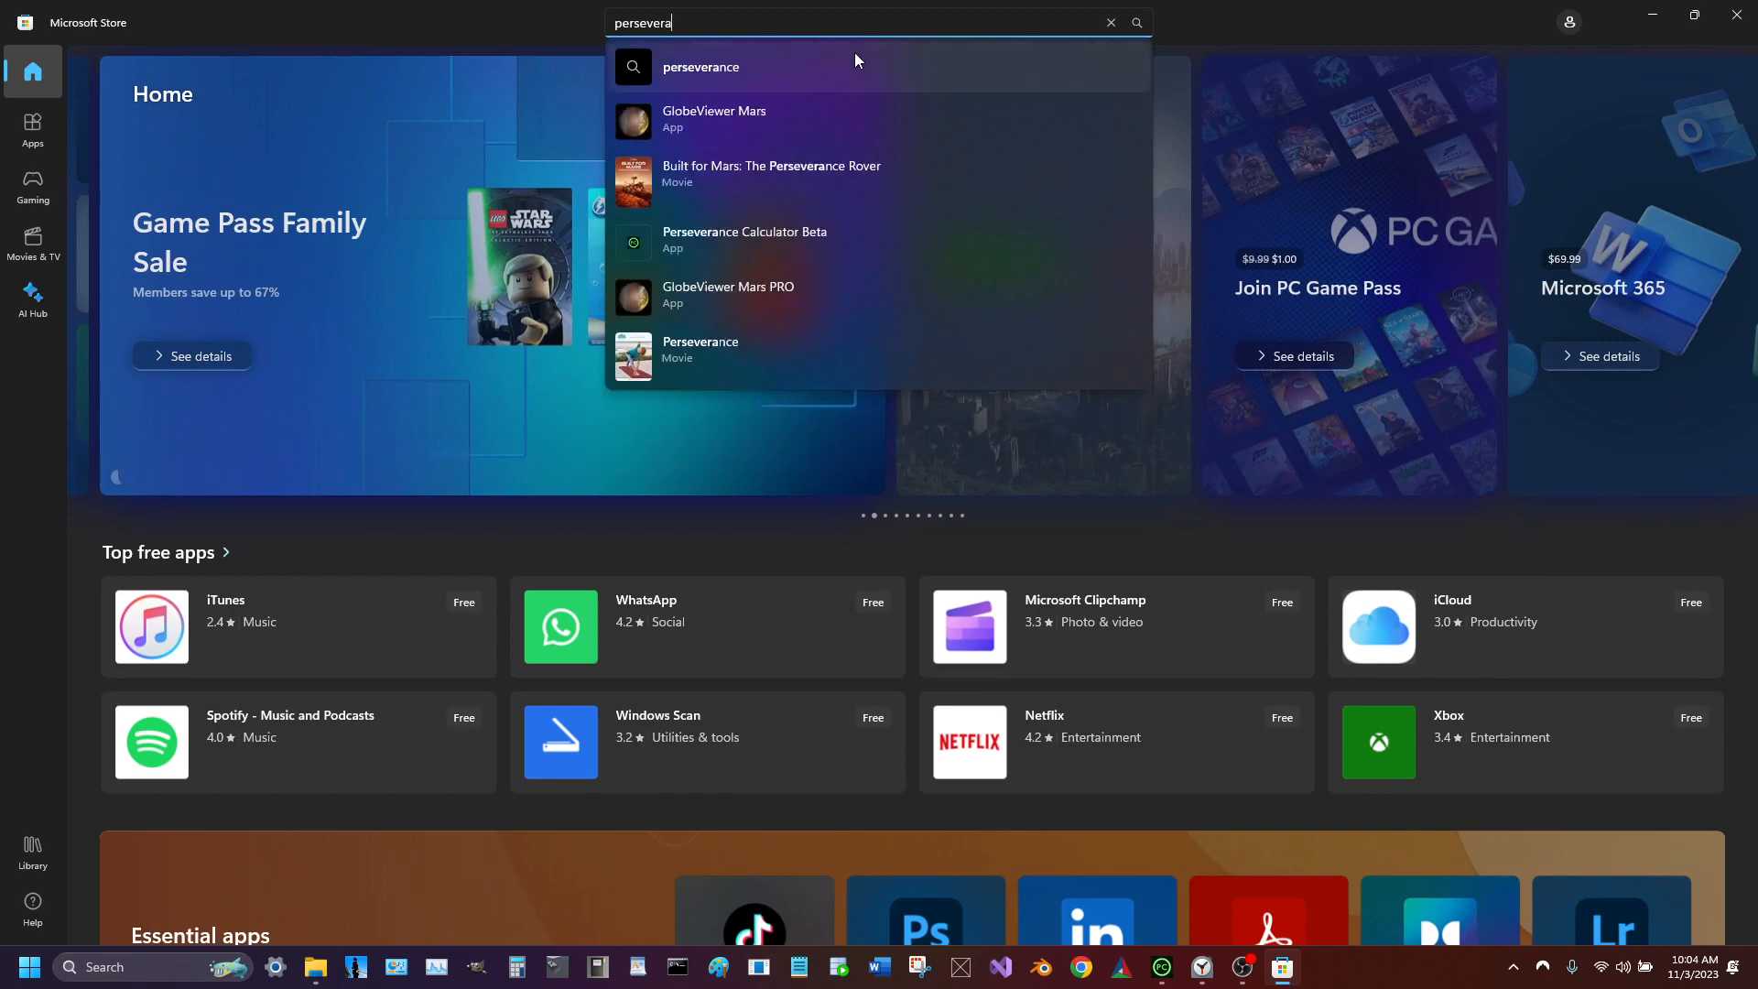
{"action": "left_click", "coordinate": [829, 227]}
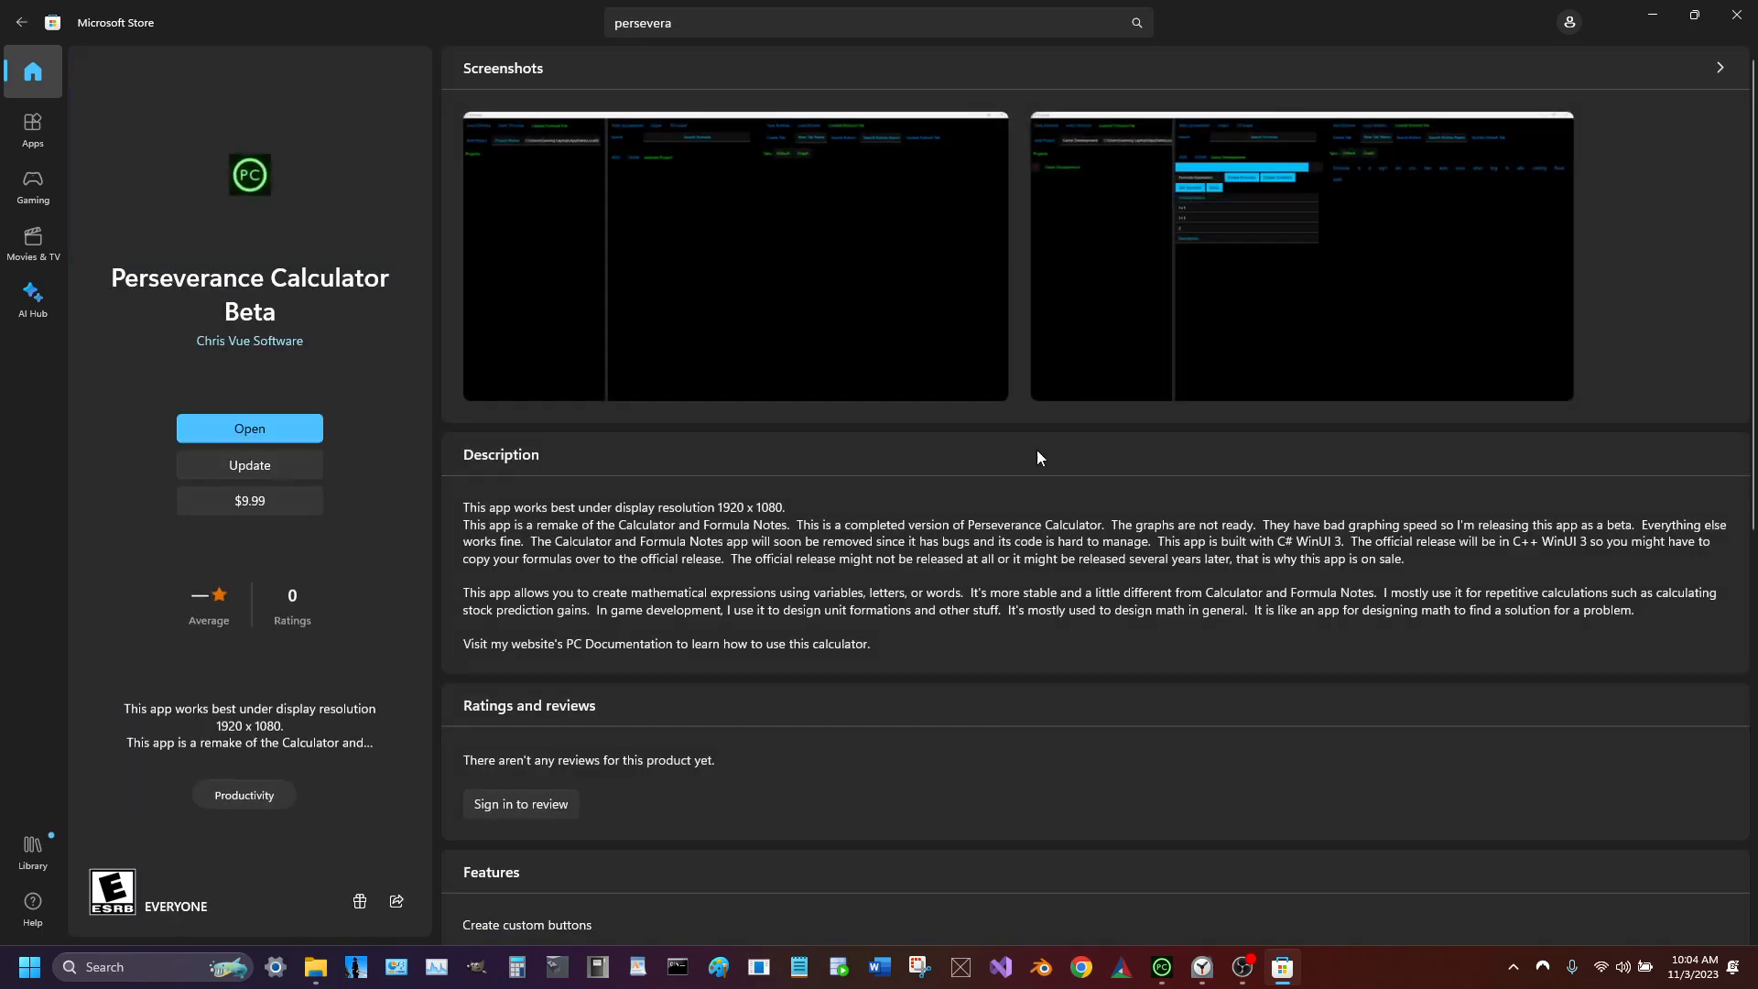
Open the Perseverance Calculator Beta website from the store listing's publisher info, and close Microsoft Store
{"action": "scroll", "coordinate": [1063, 476], "scroll_direction": "down", "scroll_amount": 10}
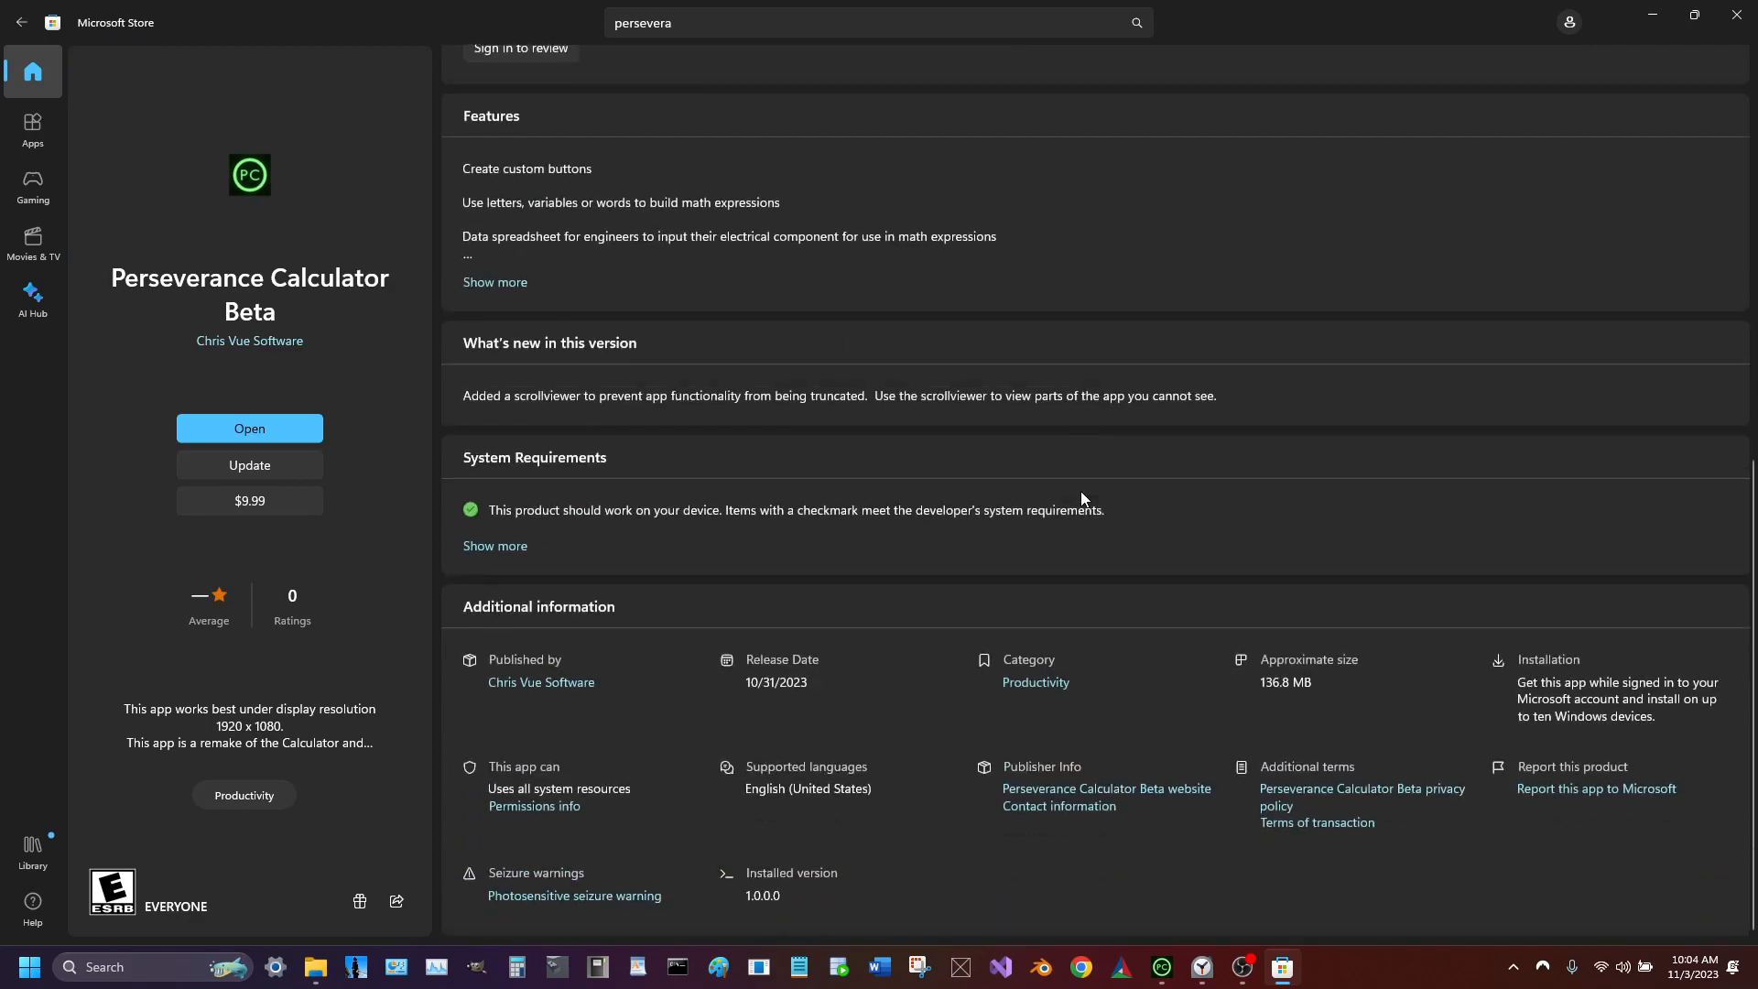
{"action": "left_click", "coordinate": [1071, 793]}
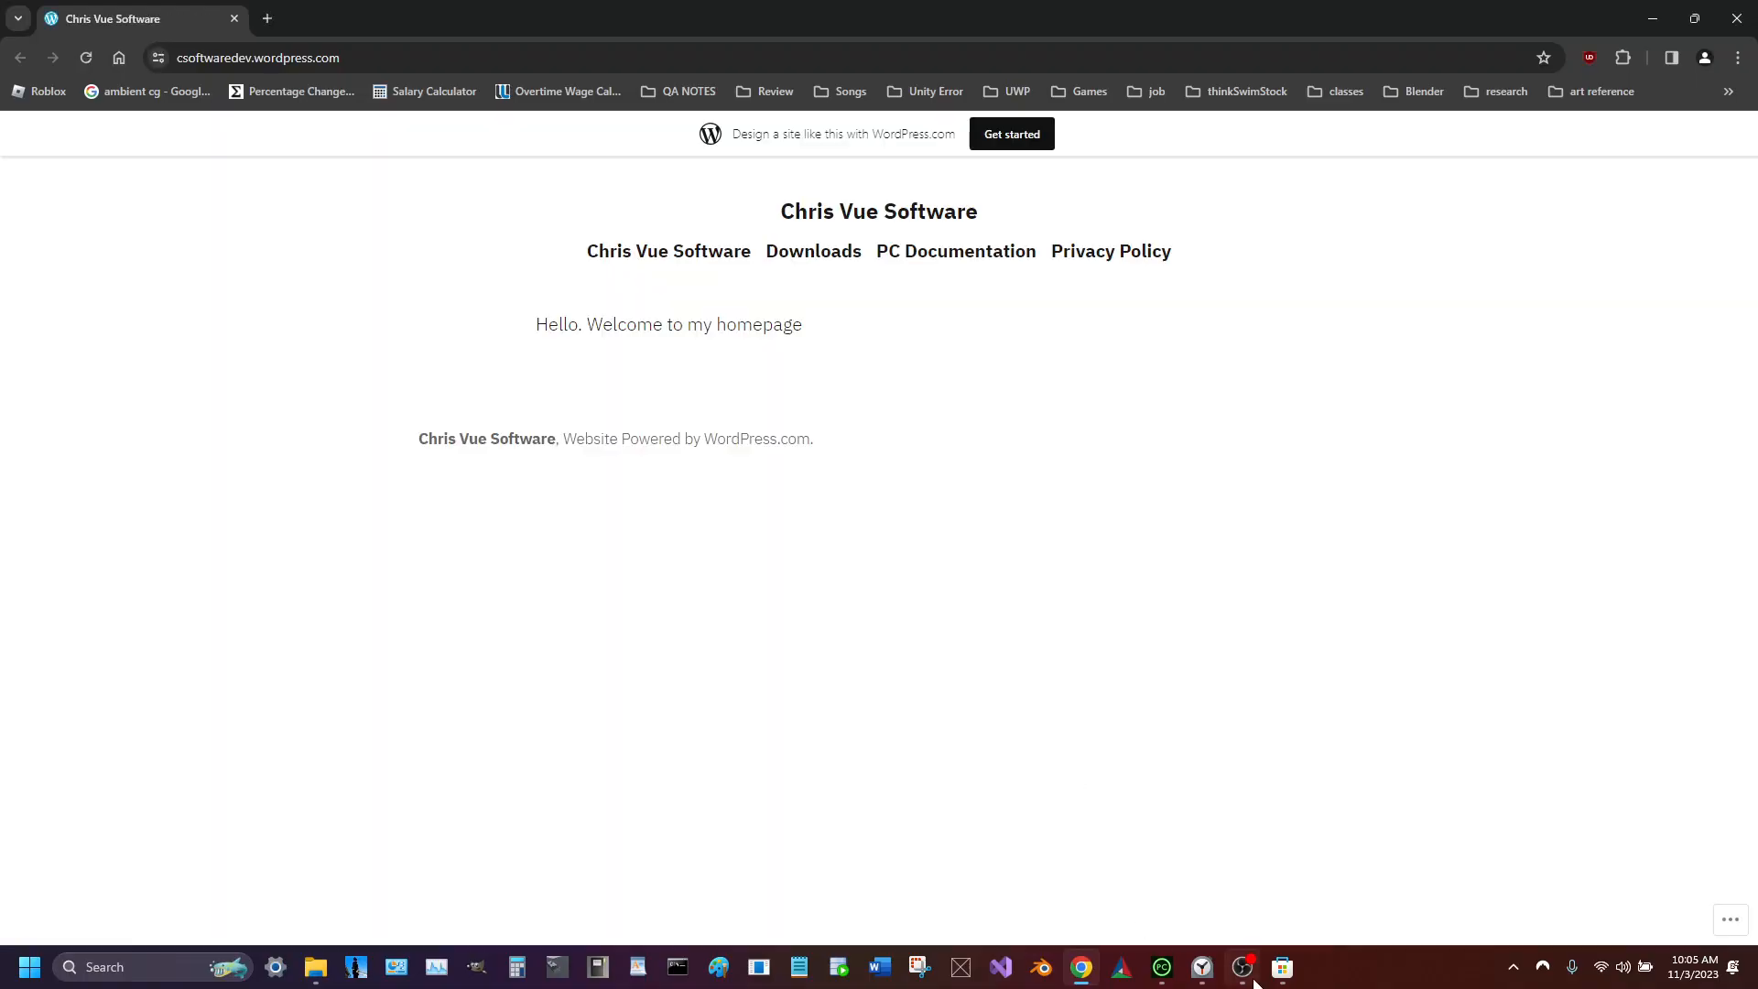
{"action": "left_click", "coordinate": [1282, 976]}
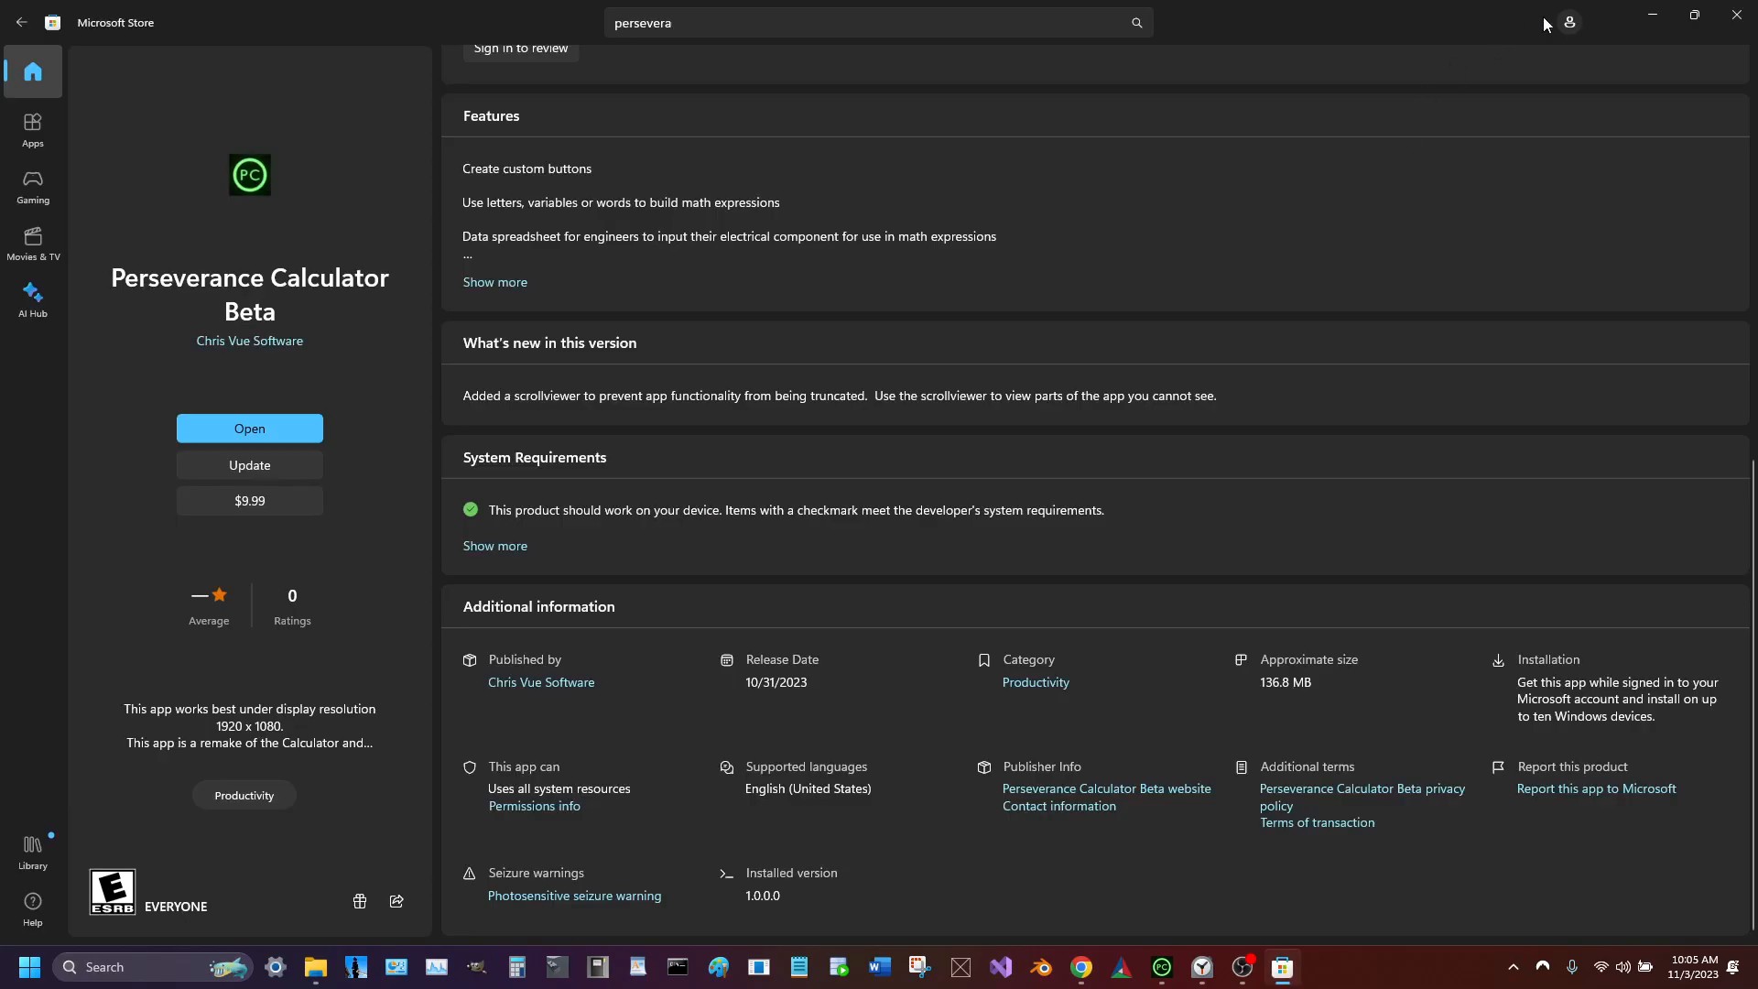
{"action": "left_click", "coordinate": [1726, 20]}
Open the Free Formulas page through the website's PC Documentation
{"action": "left_click", "coordinate": [975, 257]}
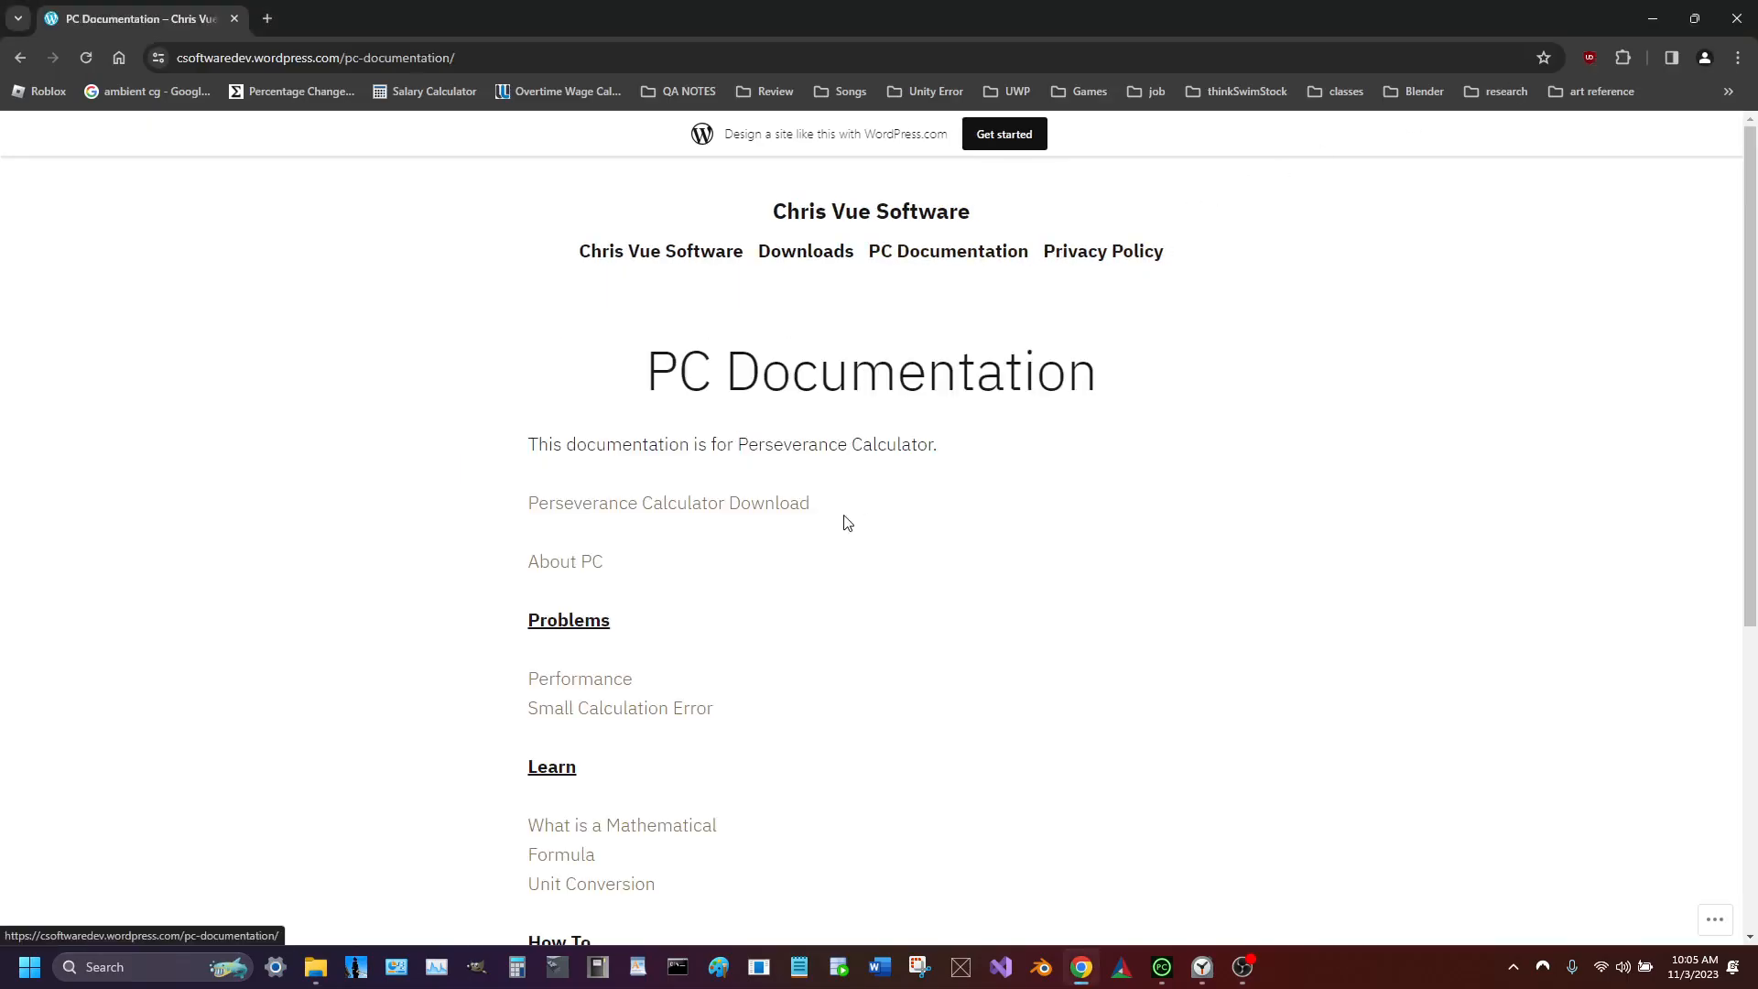
{"action": "scroll", "coordinate": [851, 524], "scroll_direction": "down", "scroll_amount": 5}
{"action": "left_click", "coordinate": [606, 819]}
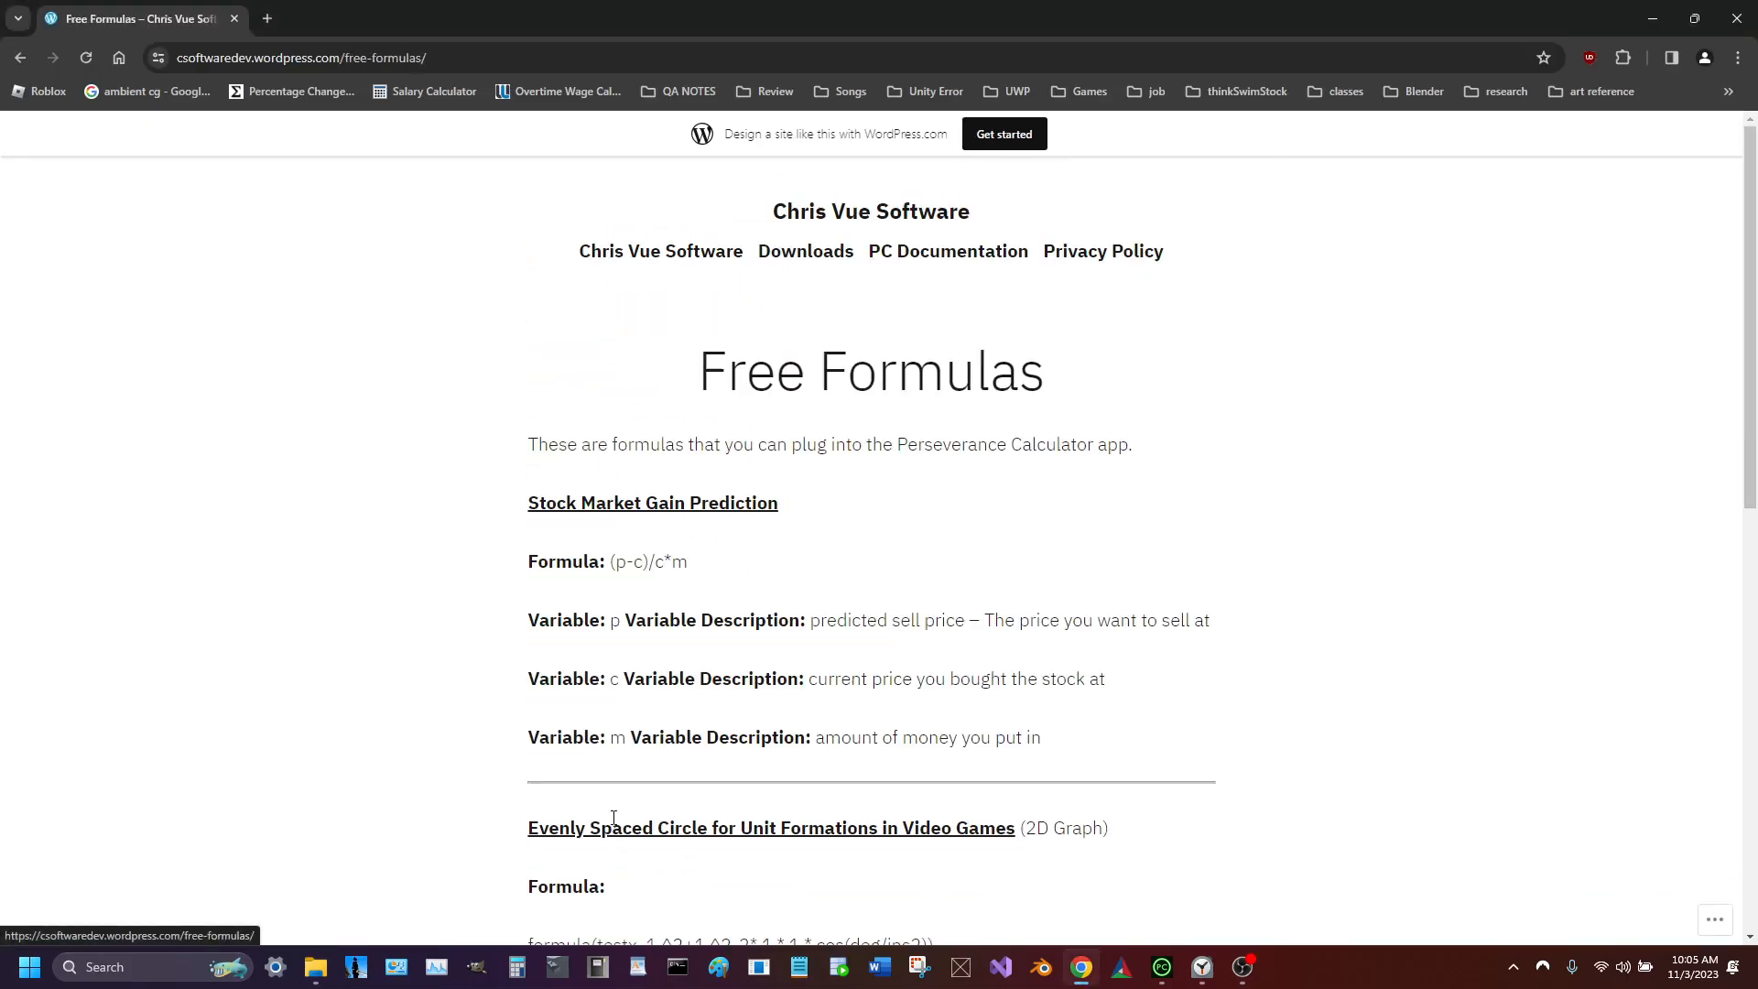
Copy the complete formula of Evenly Spaced Circle for Unit Formations in Video Games, from formula(testx to the closing parenthesis
{"action": "scroll", "coordinate": [827, 568], "scroll_direction": "down", "scroll_amount": 3}
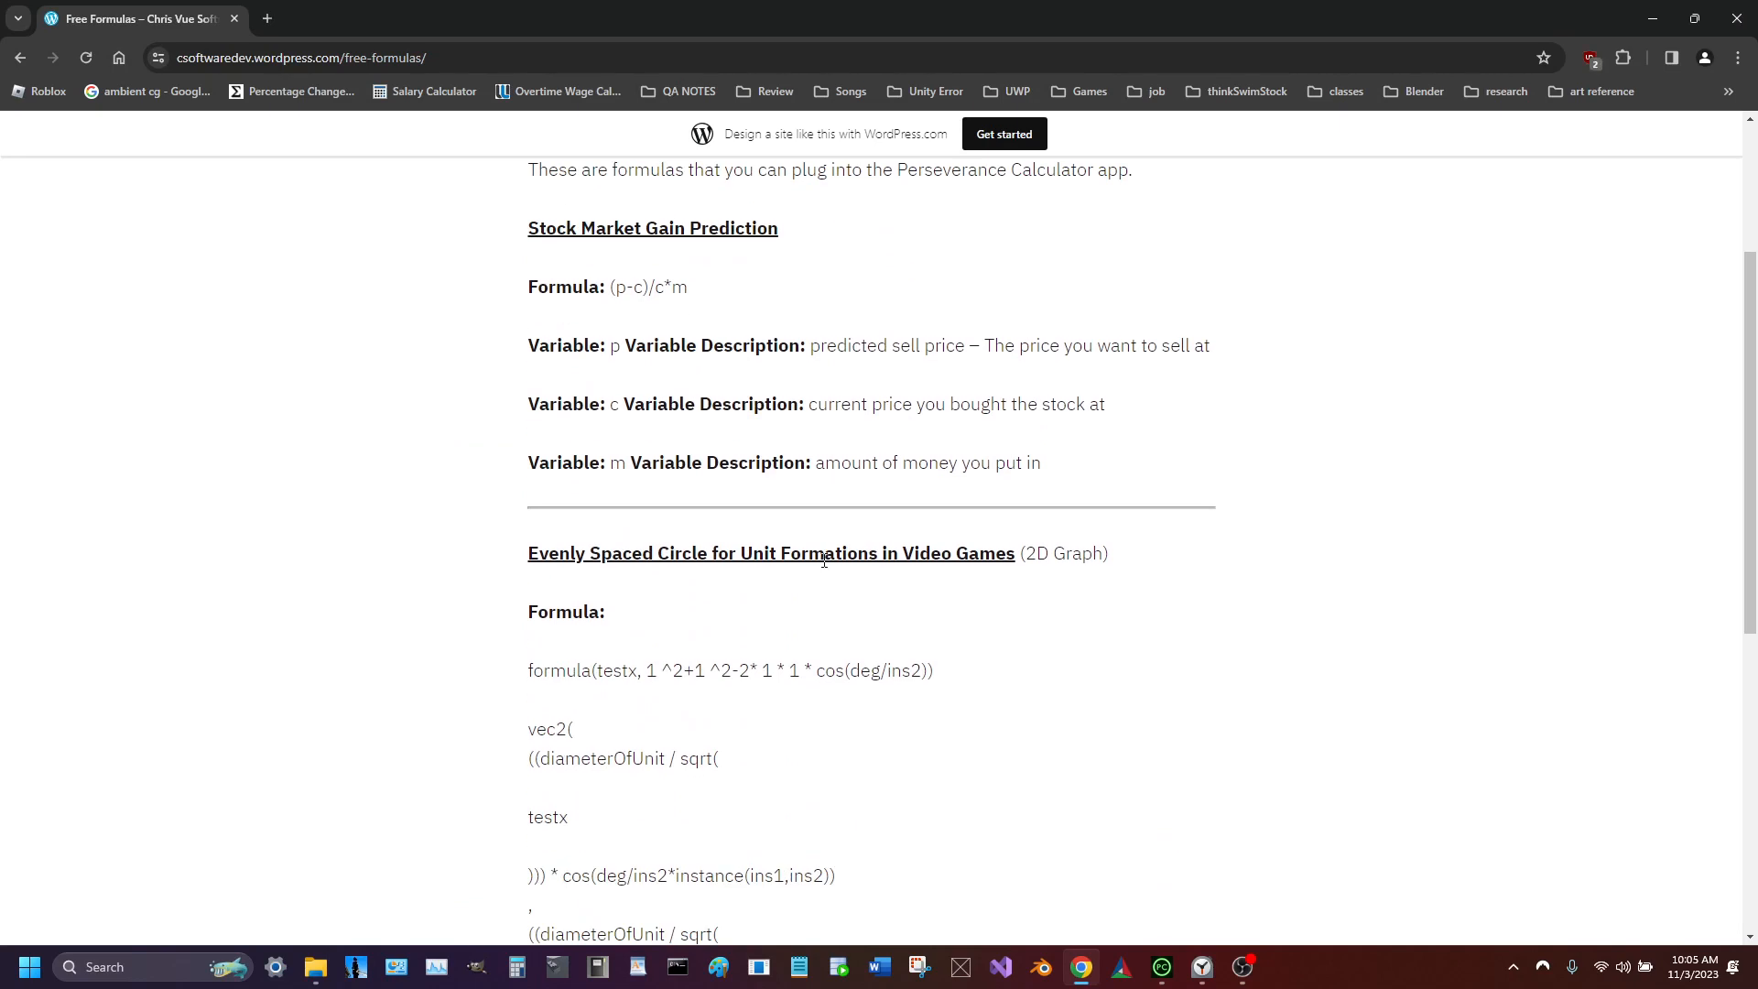
{"action": "scroll", "coordinate": [794, 460], "scroll_direction": "down", "scroll_amount": 2}
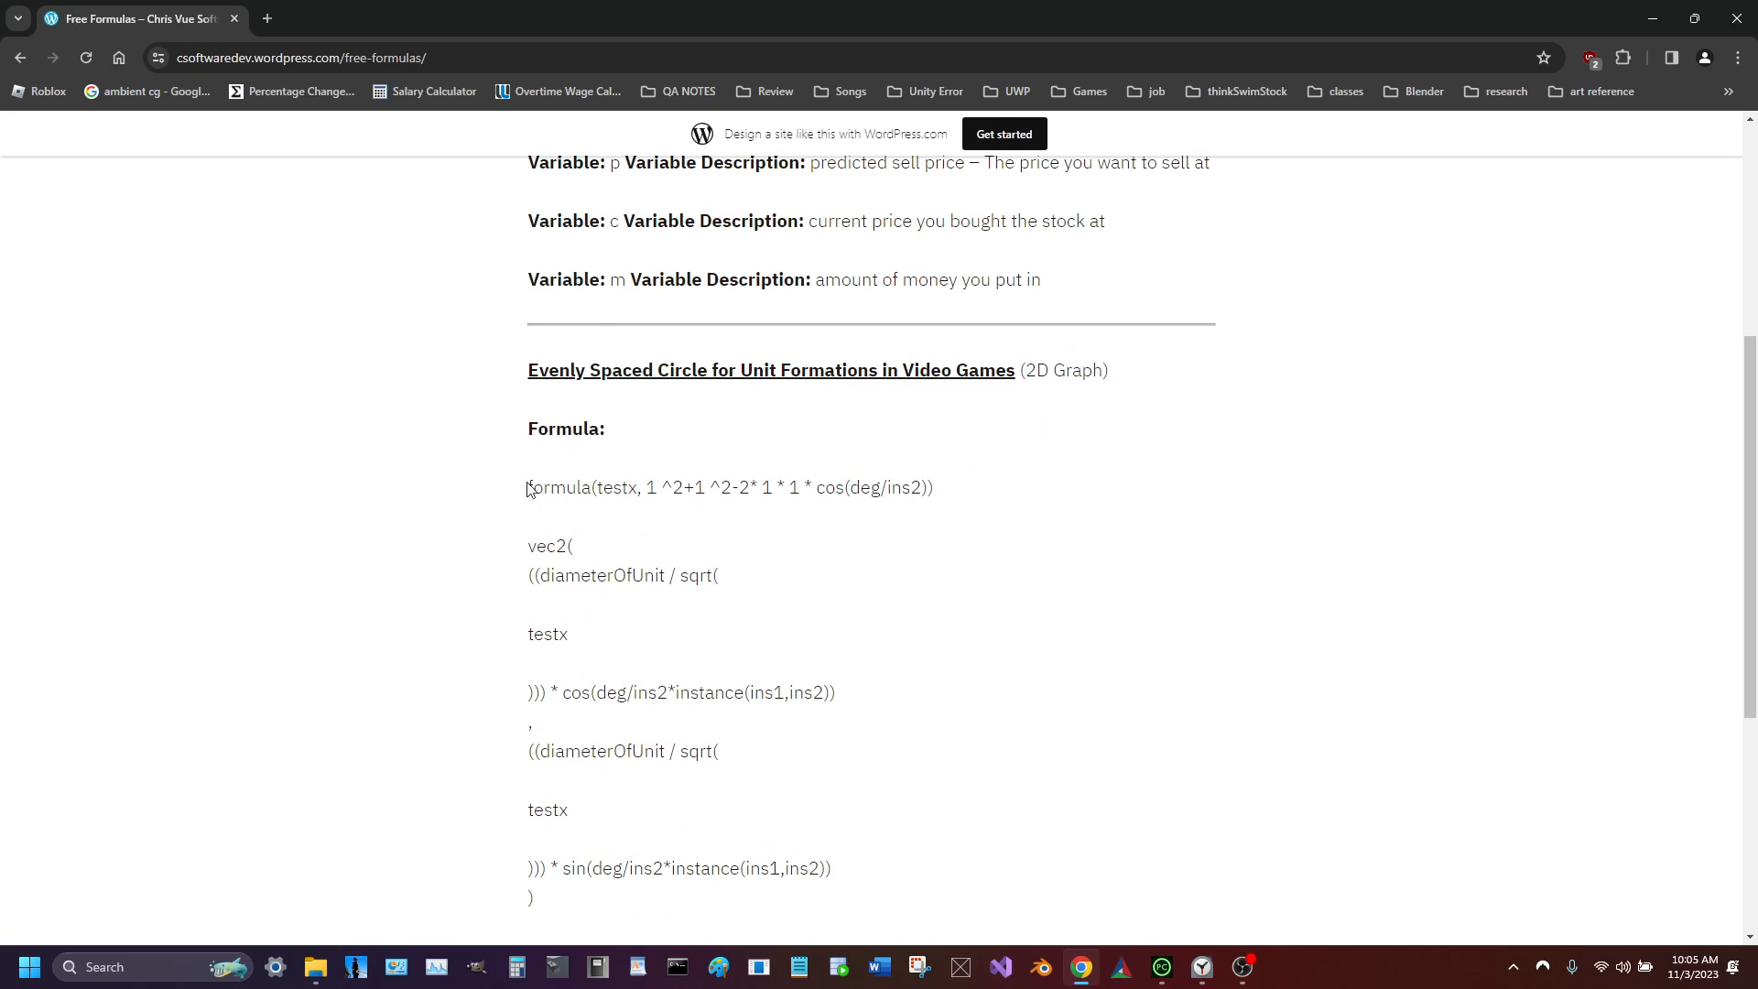
{"action": "left_click_drag", "start_coordinate": [528, 487], "coordinate": [669, 546]}
{"action": "scroll", "coordinate": [596, 513], "scroll_direction": "down", "scroll_amount": 4}
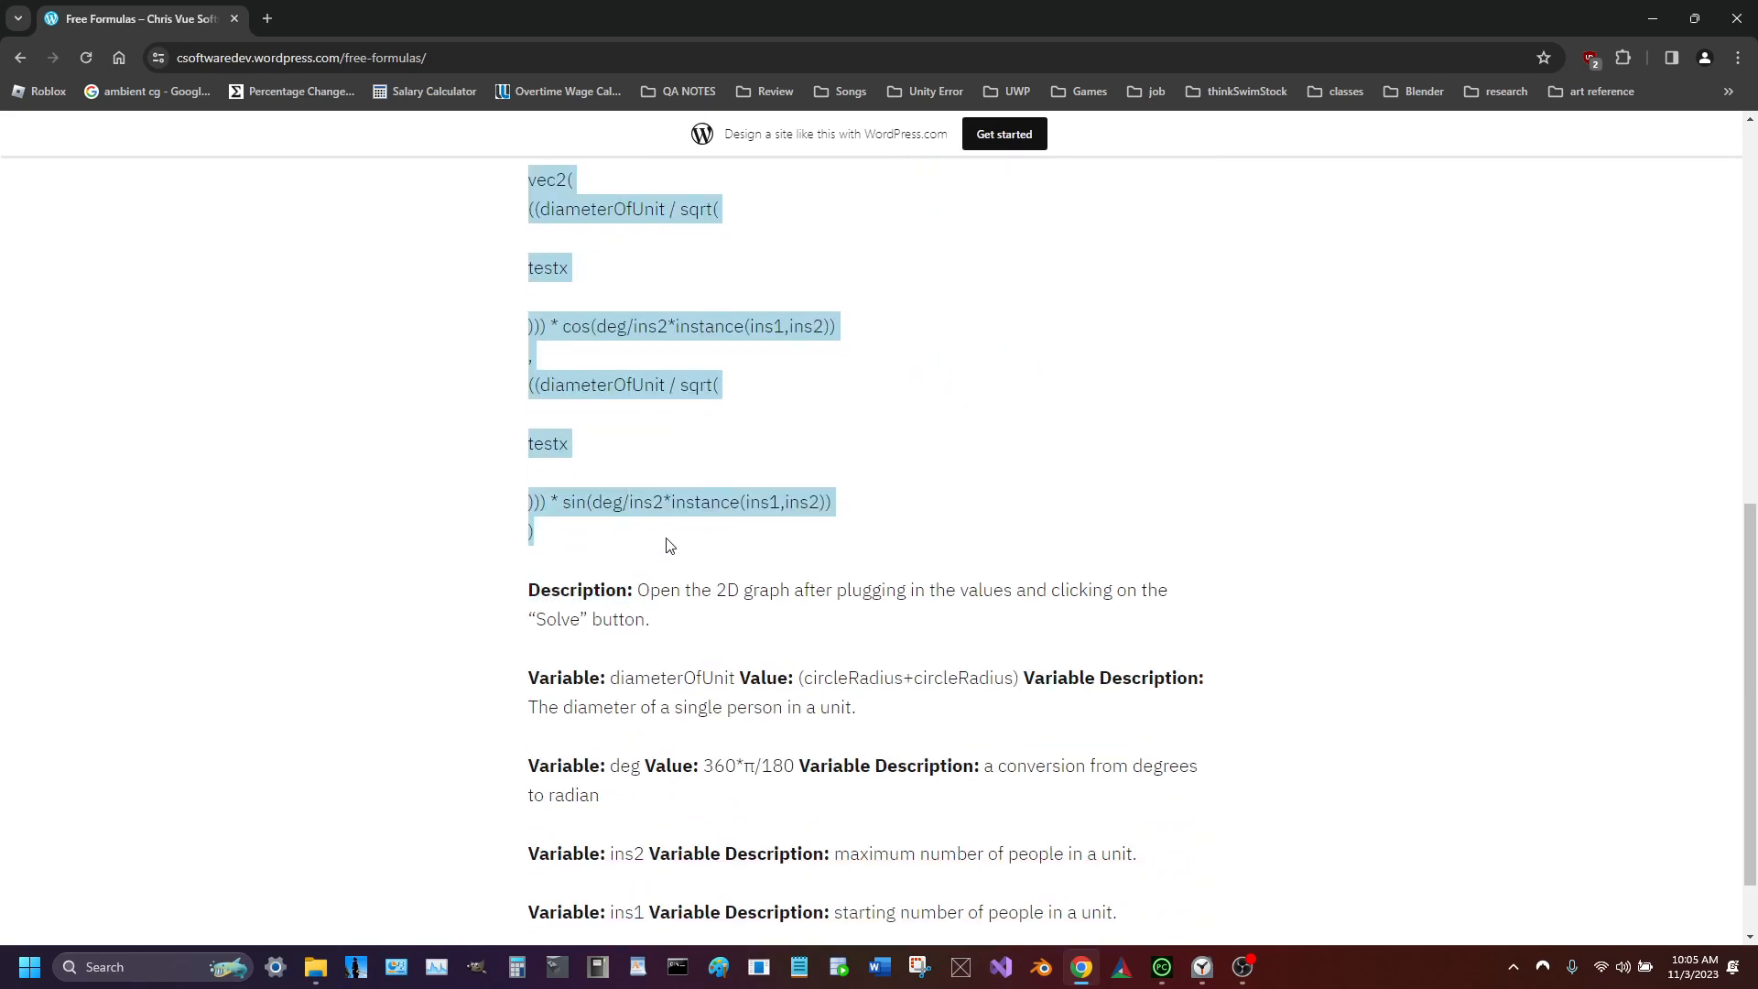
Switch to the calculator, paste the copied formula into the blank entry below graphTest and name it graph2dTest
{"action": "left_click", "coordinate": [1177, 976]}
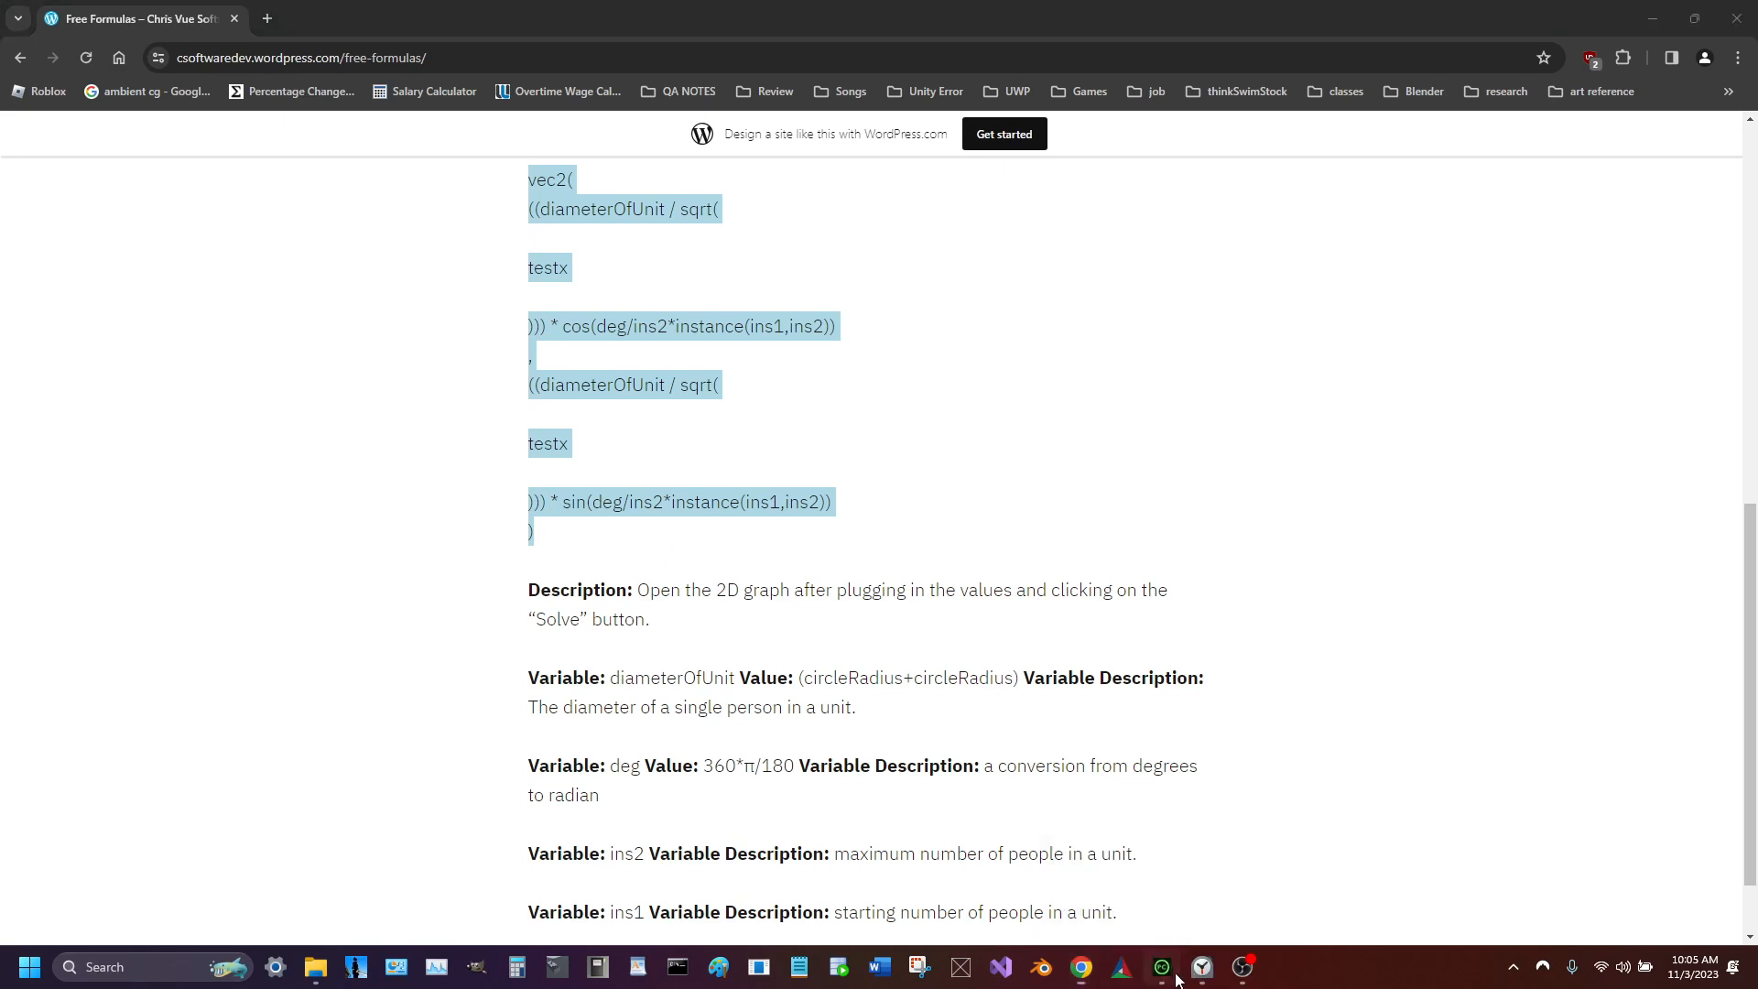
{"action": "left_click", "coordinate": [689, 316]}
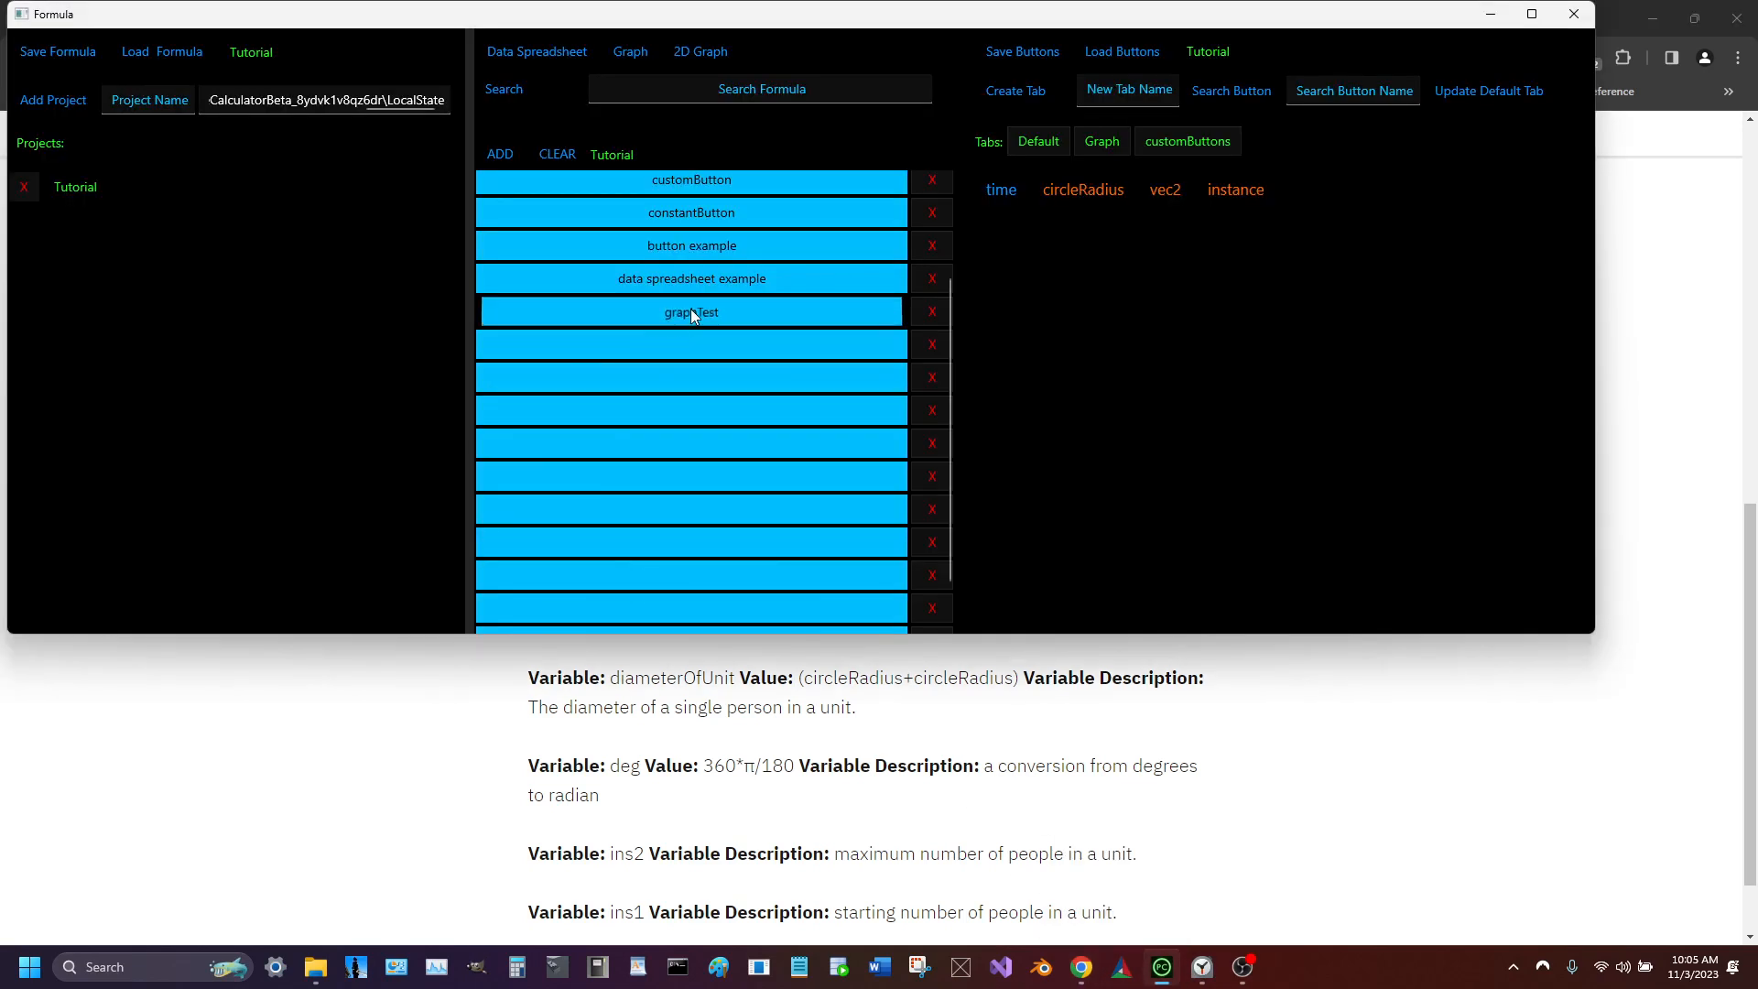
{"action": "left_click", "coordinate": [702, 346]}
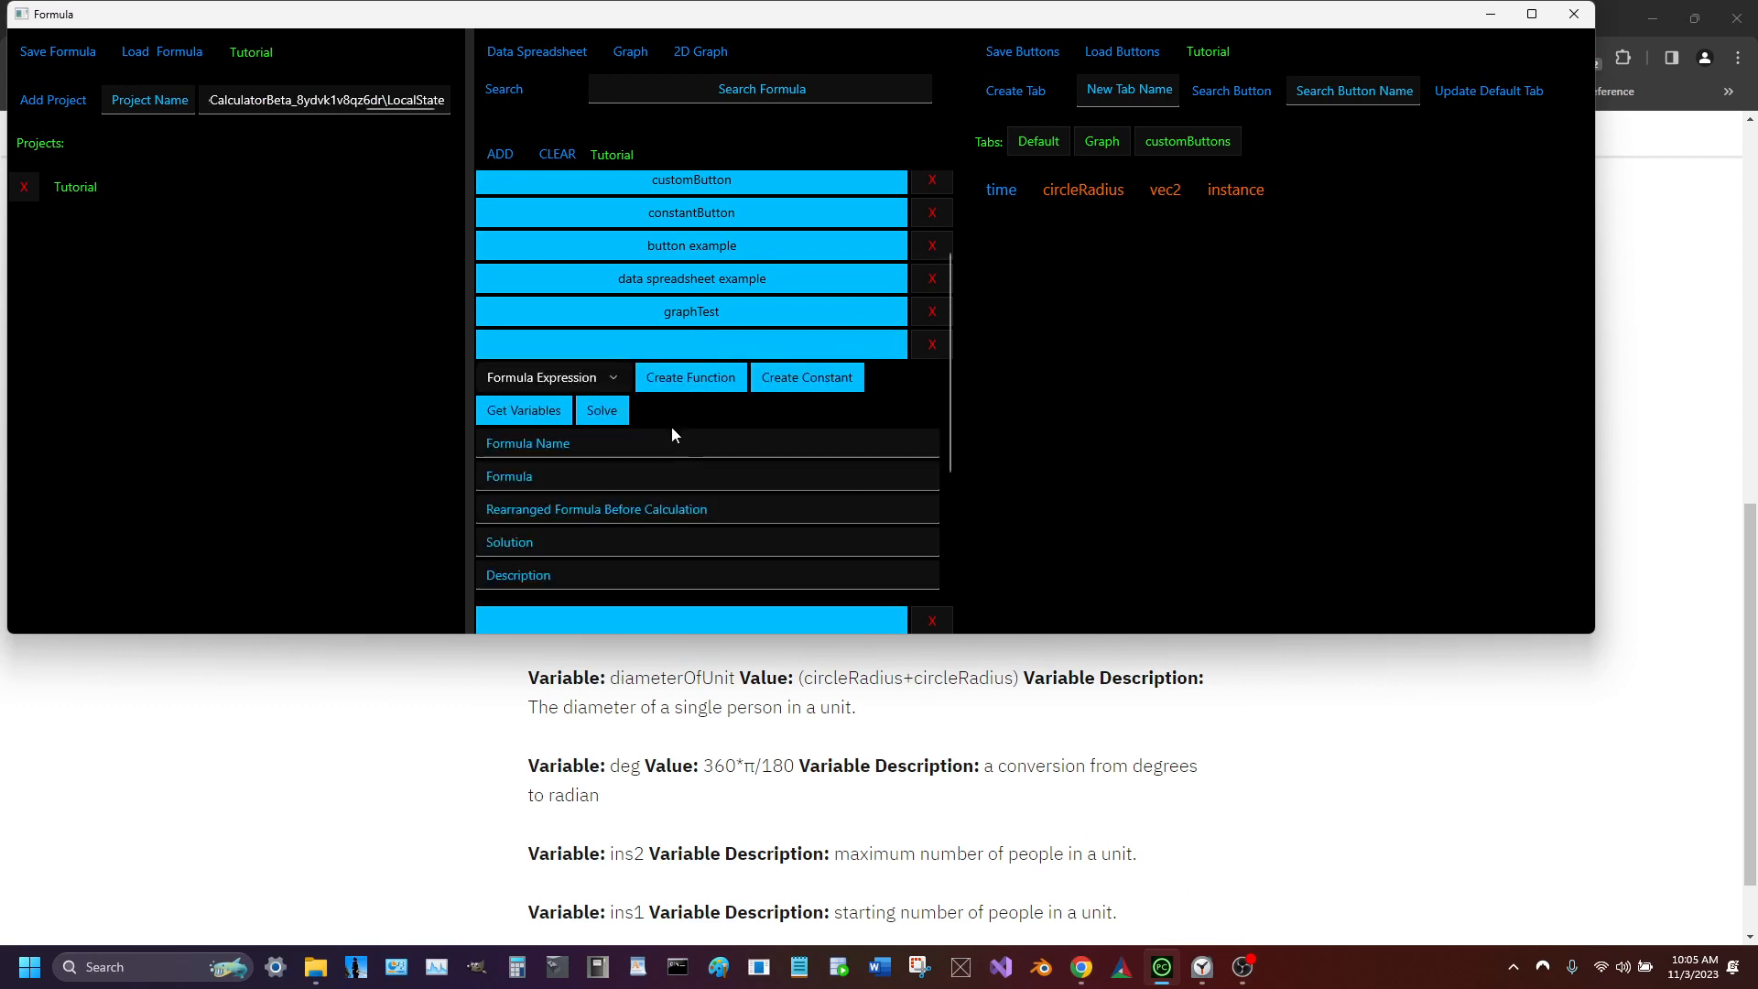
{"action": "left_click", "coordinate": [660, 469]}
{"action": "type", "text": "vec2( ((diameterOfUnit / sqrt(  testx  ))) * cos(deg/ins2*instance(ins1,ins2)) , ((diameterOfUnit / sqrt(  testx  ))) * sin(deg/ins2*instance(ins1,ins2)) )"}
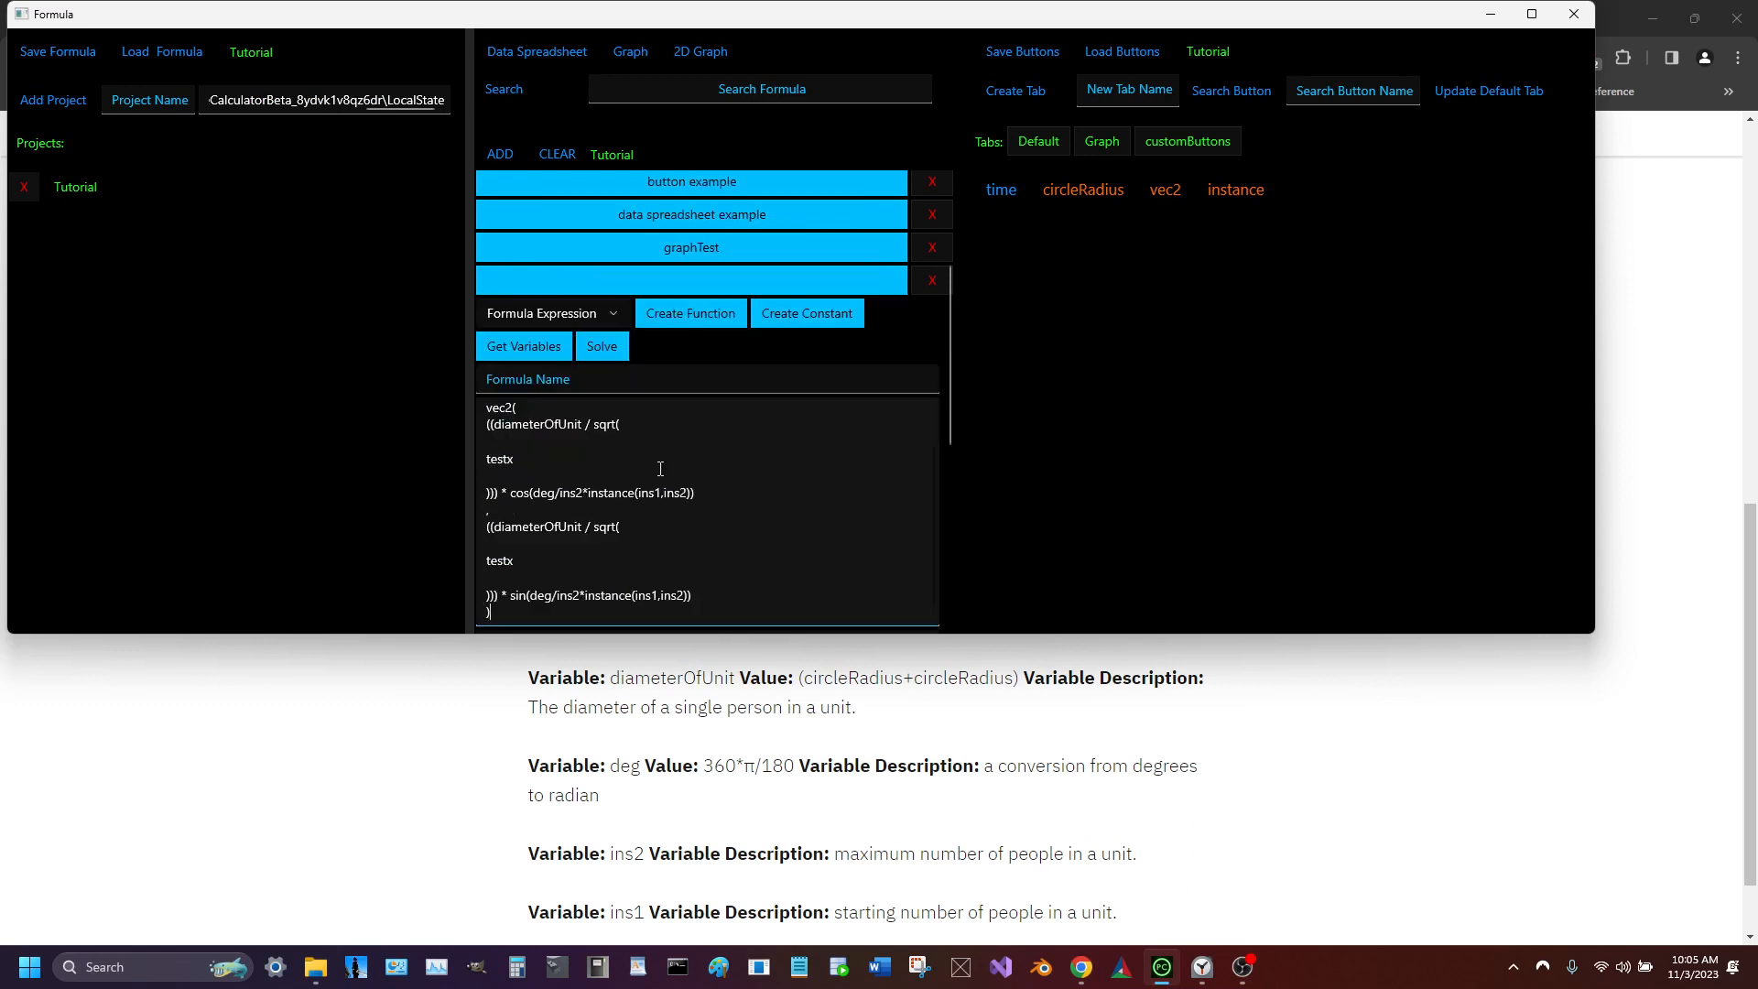
{"action": "left_click", "coordinate": [638, 391]}
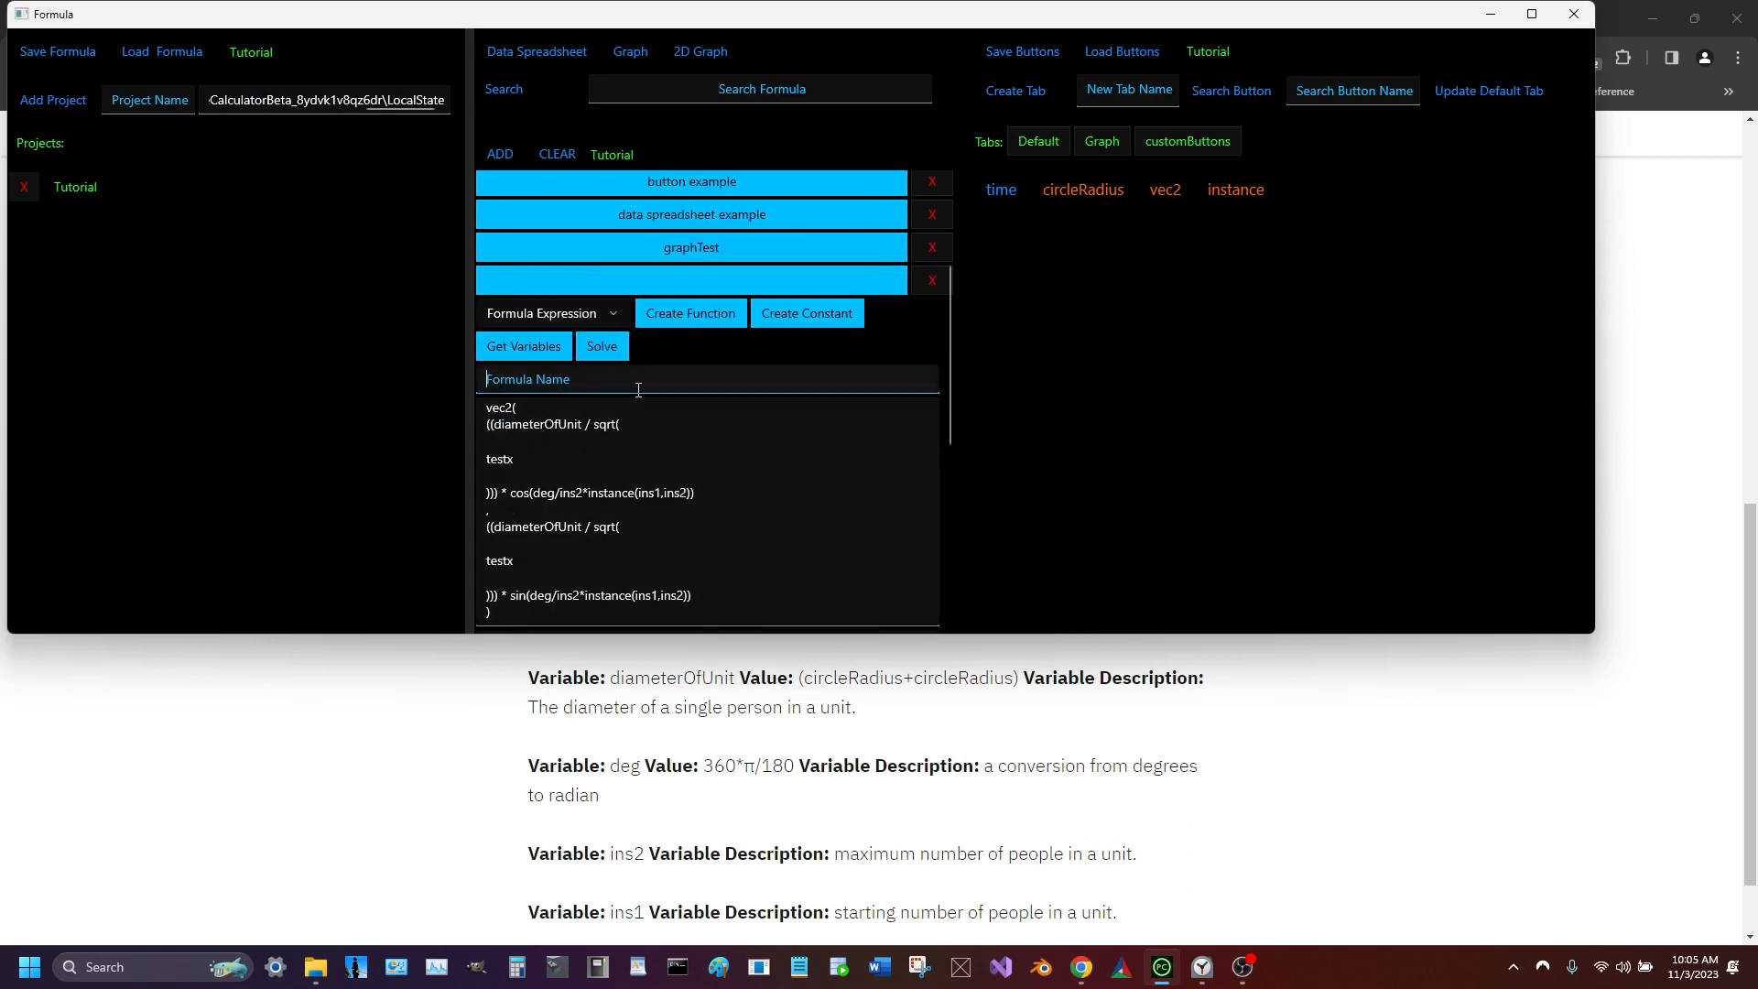
{"action": "type", "text": "graph2dTest"}
Get the variables of the graph2dTest formula
{"action": "scroll", "coordinate": [638, 387], "scroll_direction": "down", "scroll_amount": 3}
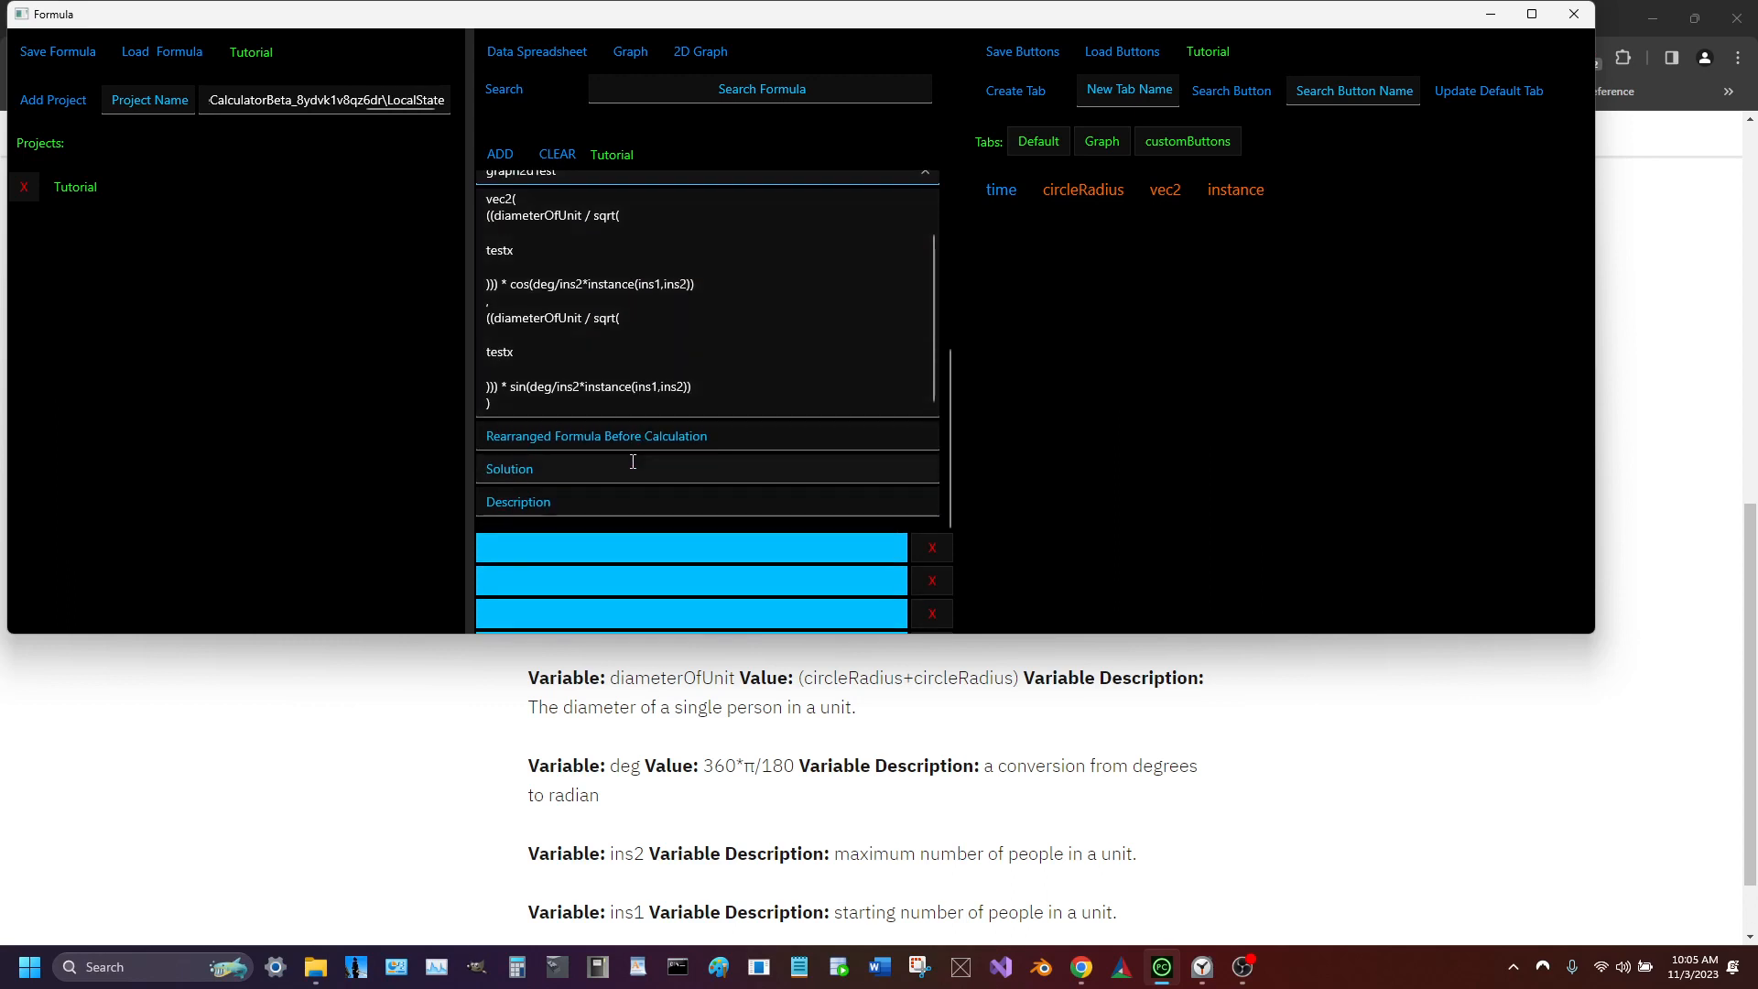
{"action": "scroll", "coordinate": [641, 357], "scroll_direction": "up", "scroll_amount": 3}
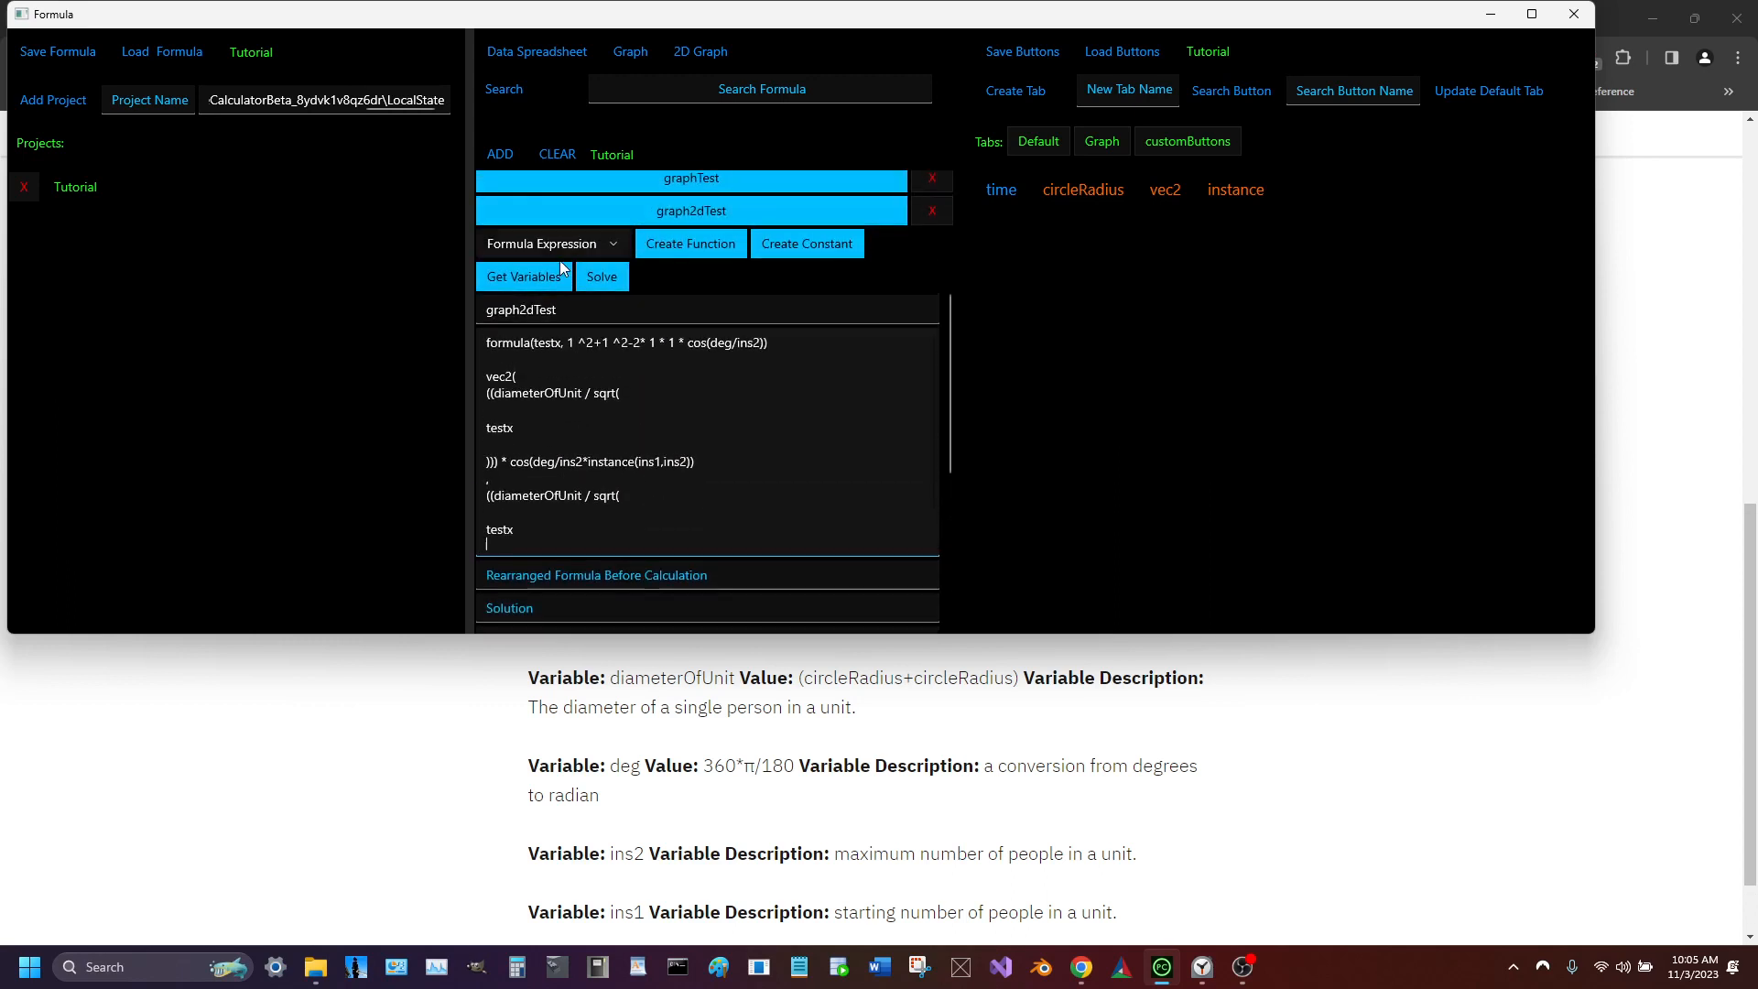
{"action": "left_click", "coordinate": [547, 273]}
{"action": "scroll", "coordinate": [702, 382], "scroll_direction": "down", "scroll_amount": 5}
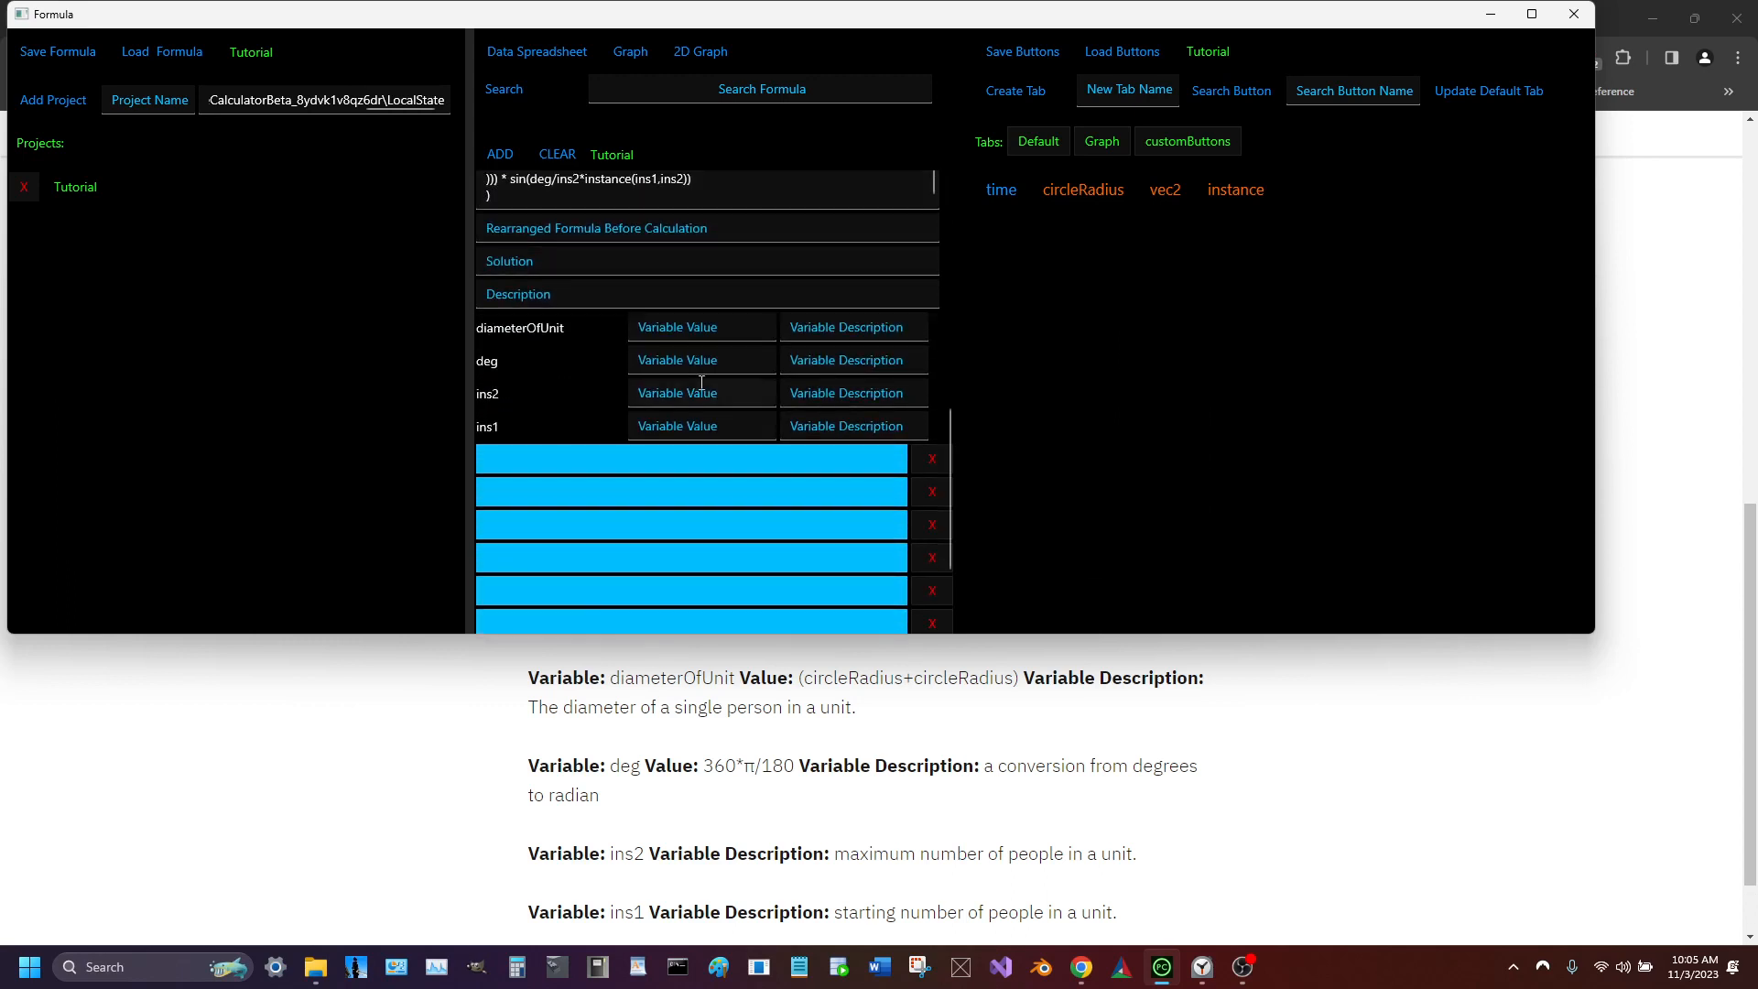
{"action": "scroll", "coordinate": [701, 383], "scroll_direction": "up", "scroll_amount": 1}
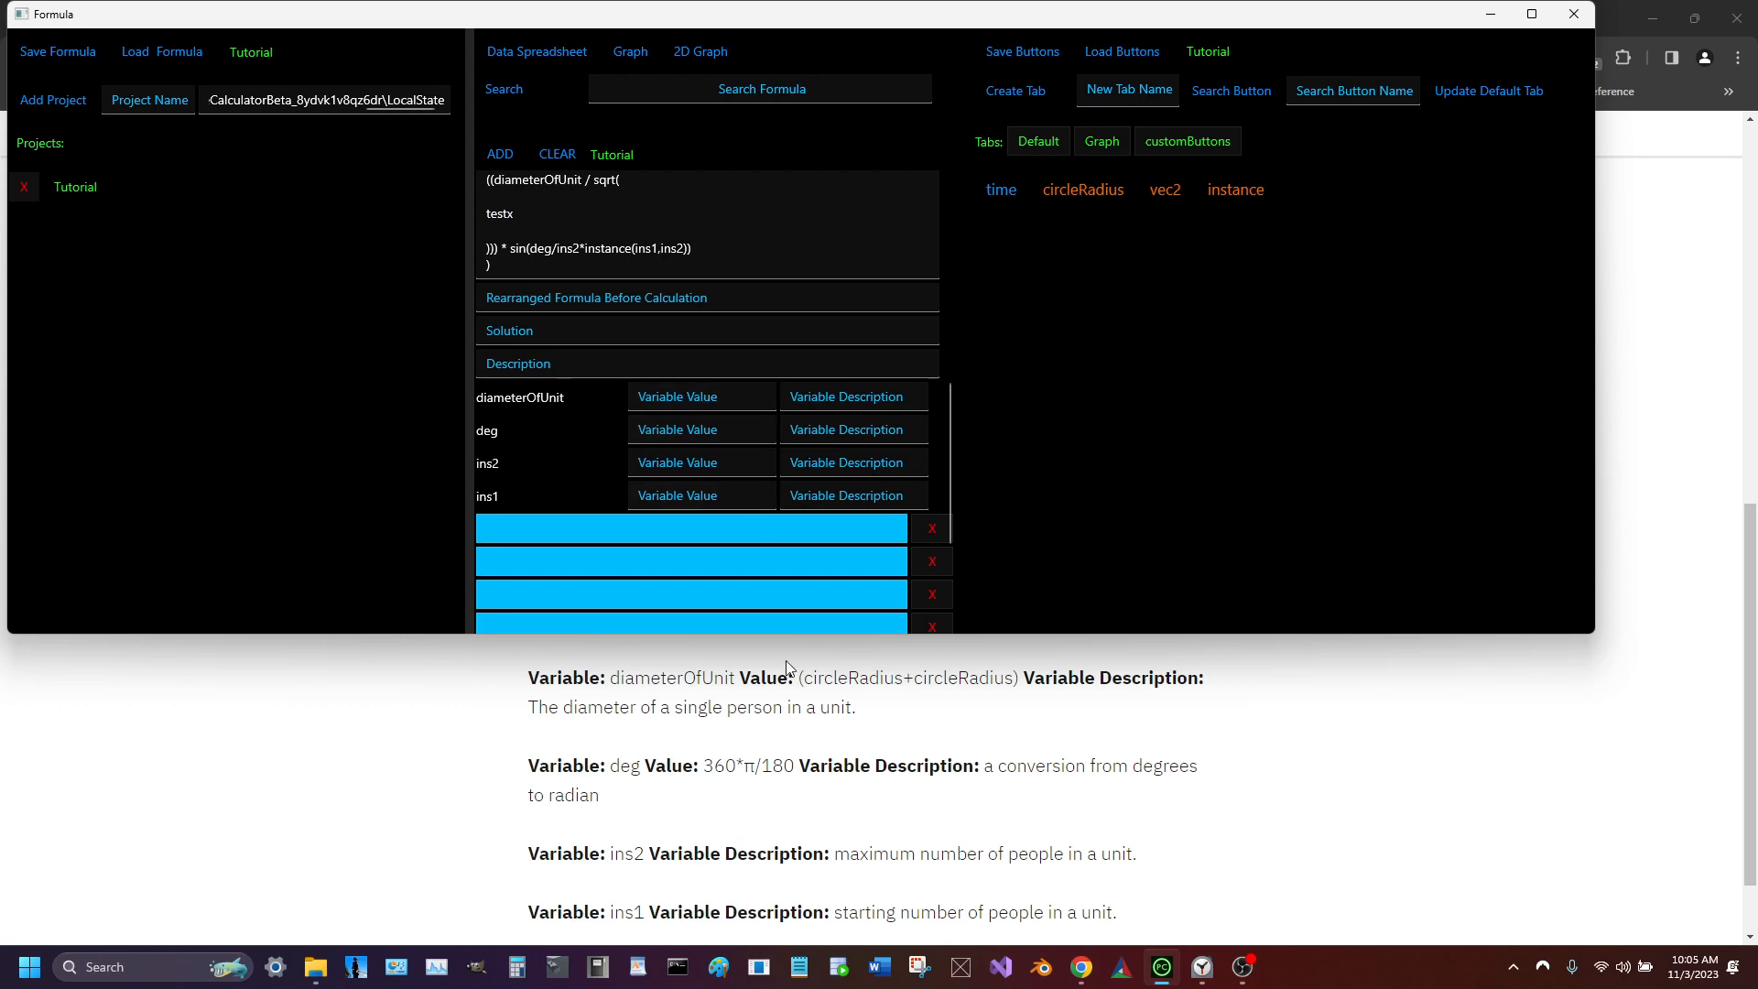
Copy (circleRadius+circleRadius) from the Free Formulas page and paste it as the value of diameterOfUnit in the calculator
{"action": "left_click", "coordinate": [699, 703]}
{"action": "left_click_drag", "start_coordinate": [798, 678], "coordinate": [1020, 683]}
{"action": "key", "text": "ctrl+c"}
{"action": "scroll", "coordinate": [915, 604], "scroll_direction": "down", "scroll_amount": 2}
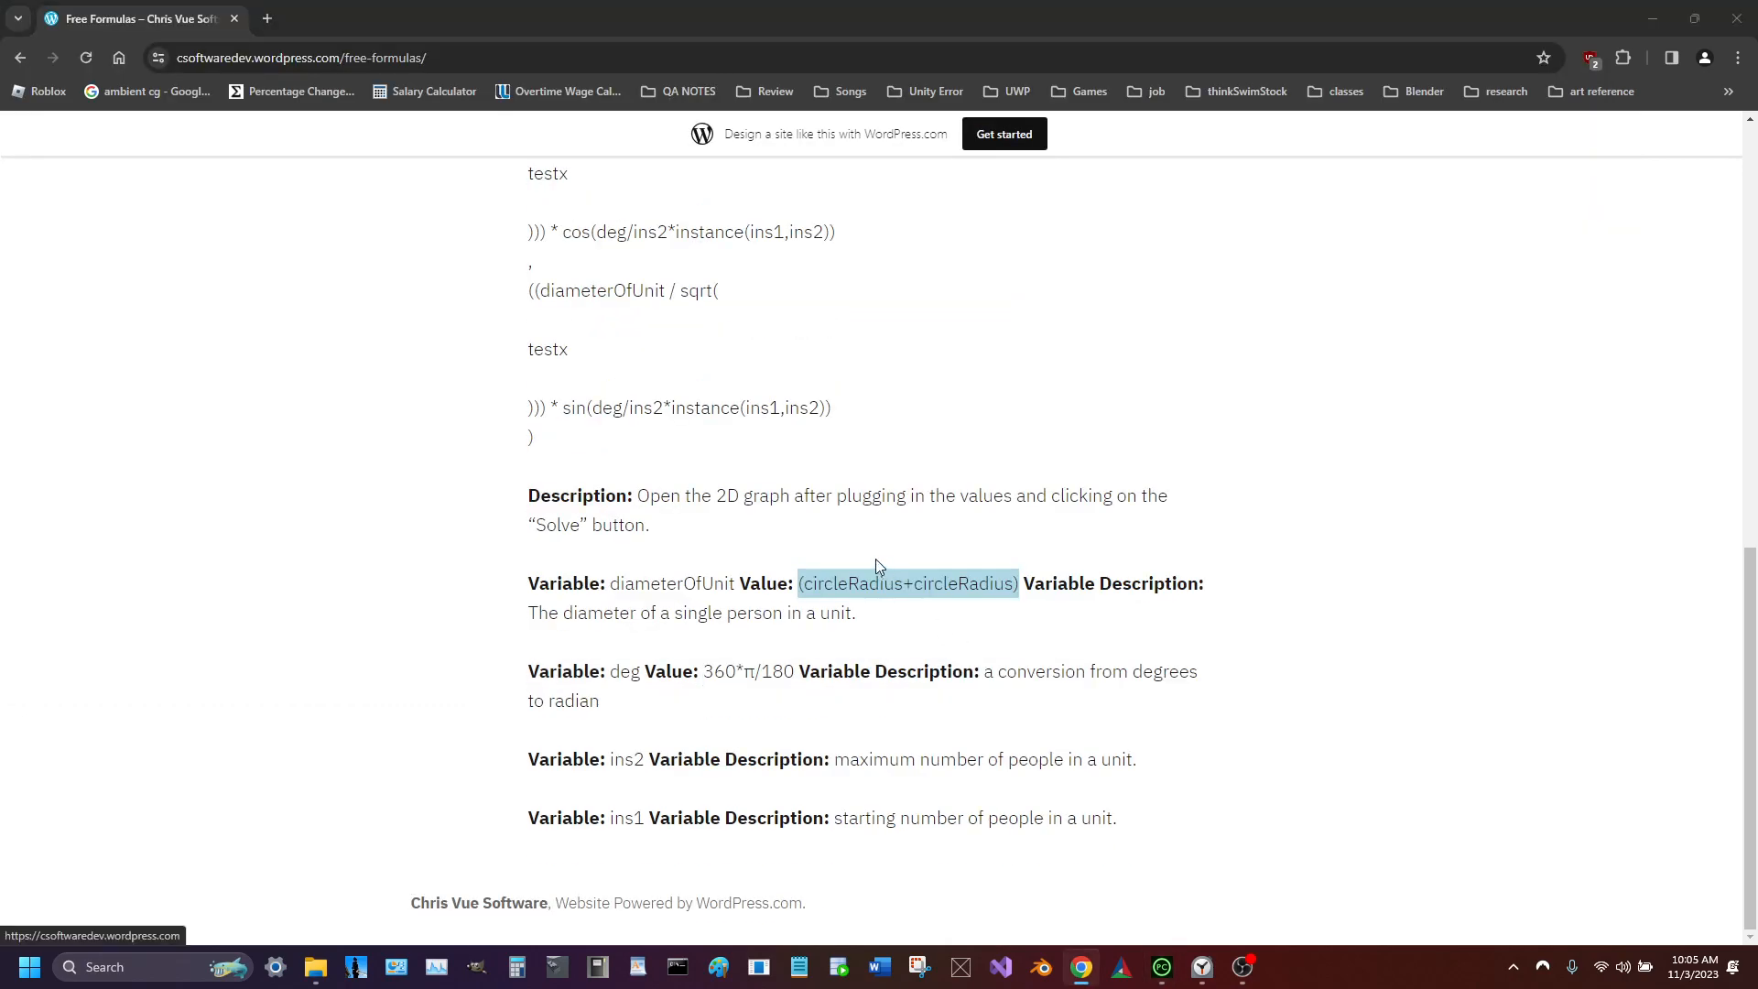
{"action": "key", "text": "alt+Tab"}
{"action": "left_click", "coordinate": [726, 399]}
{"action": "key", "text": "ctrl+v"}
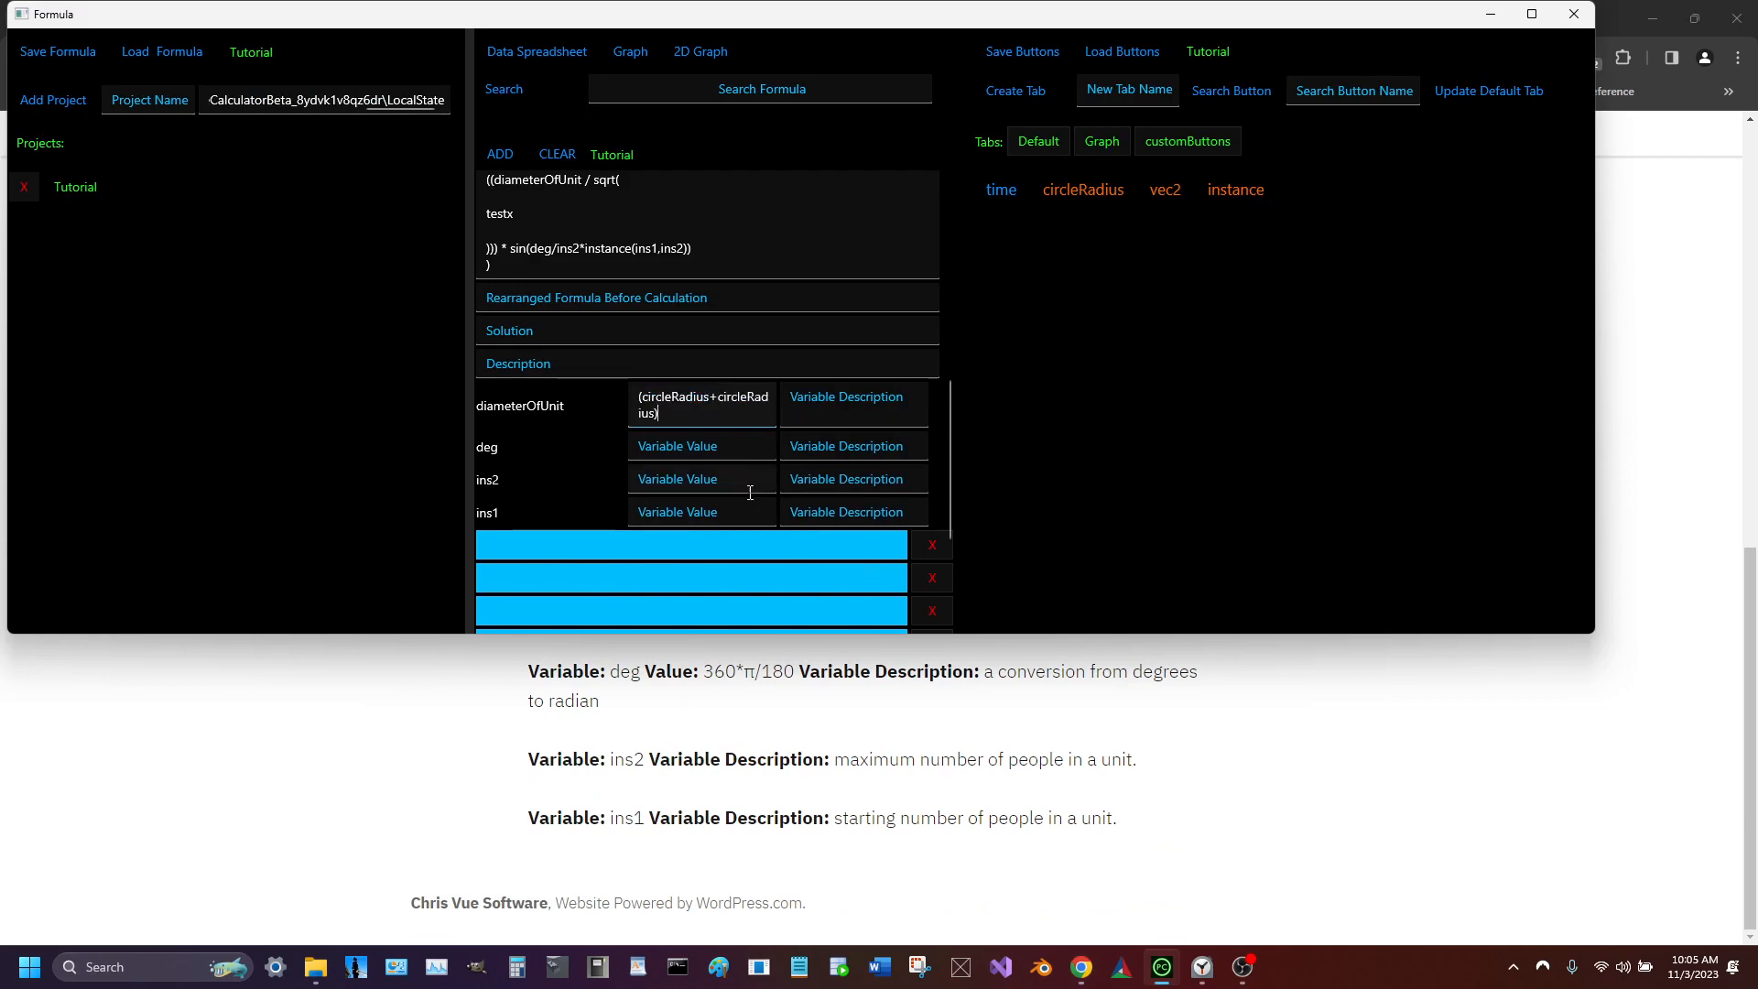
Copy 360*π/180 from the web page and paste it as the value of deg in the calculator
{"action": "key", "text": "alt+Tab"}
{"action": "left_click_drag", "start_coordinate": [704, 679], "coordinate": [792, 677]}
{"action": "key", "text": "ctrl+c"}
{"action": "key", "text": "alt+Tab"}
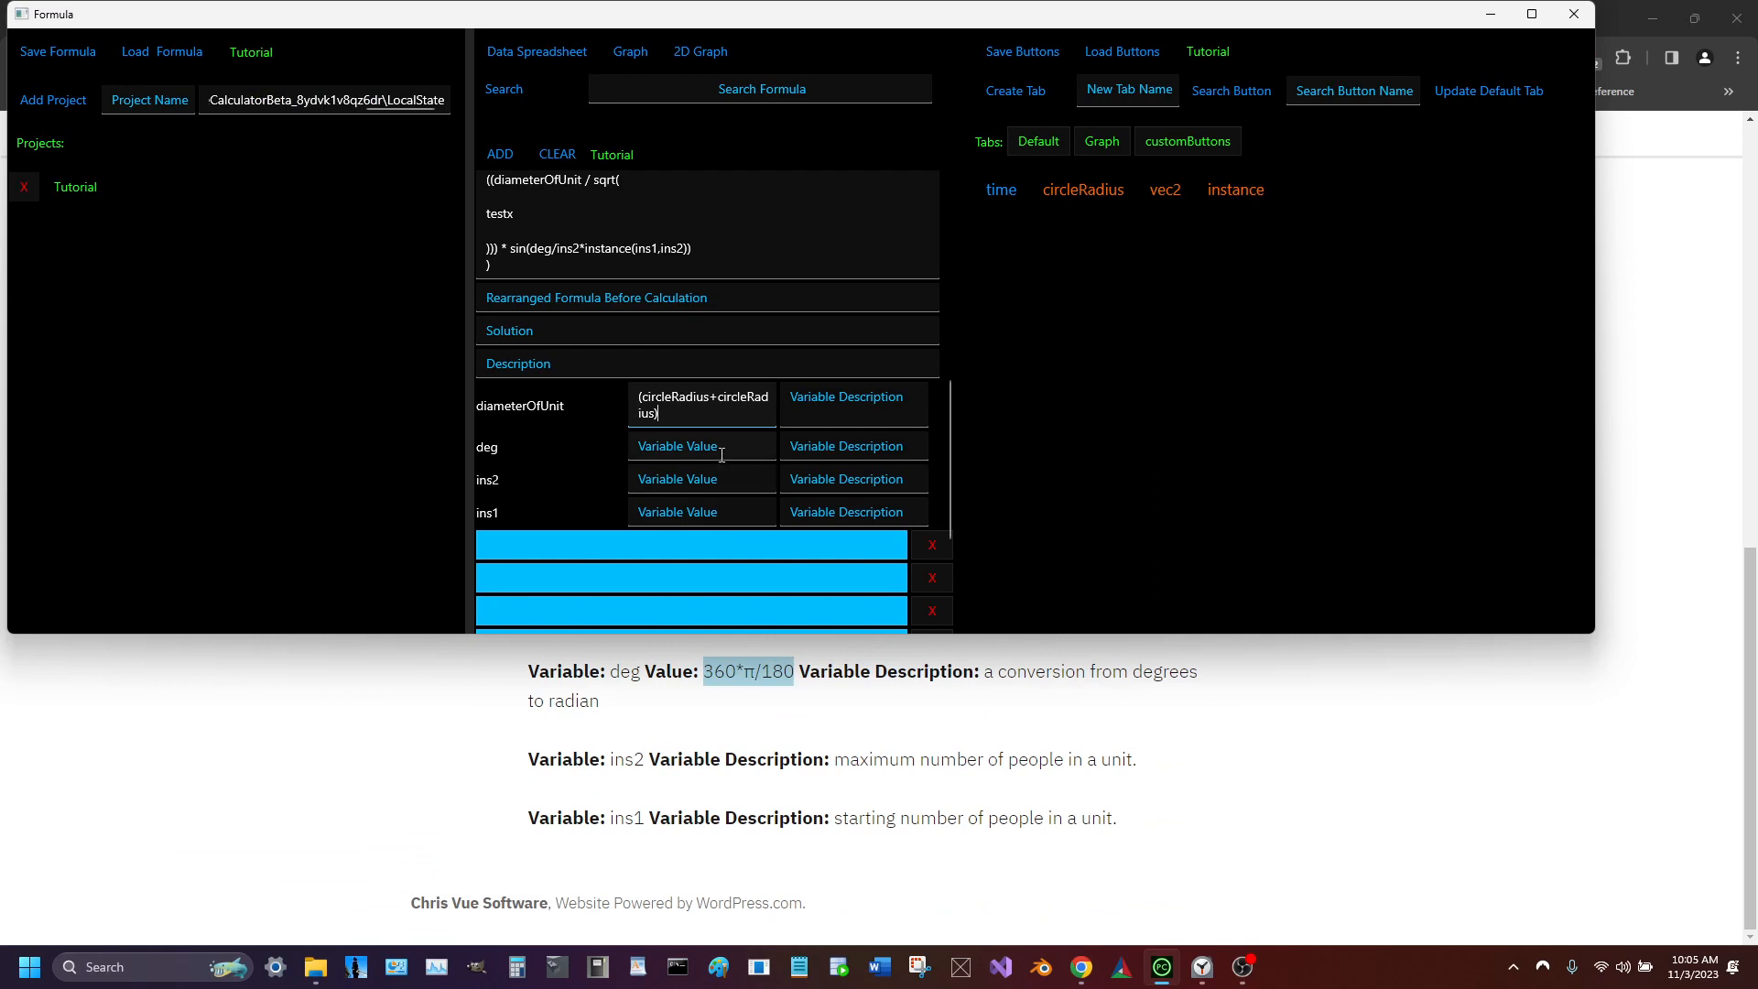
{"action": "left_click", "coordinate": [722, 455]}
{"action": "key", "text": "ctrl+v"}
Set the variable ins2 to 10 and ins1 to 1
{"action": "left_click", "coordinate": [718, 479]}
{"action": "type", "text": "10"}
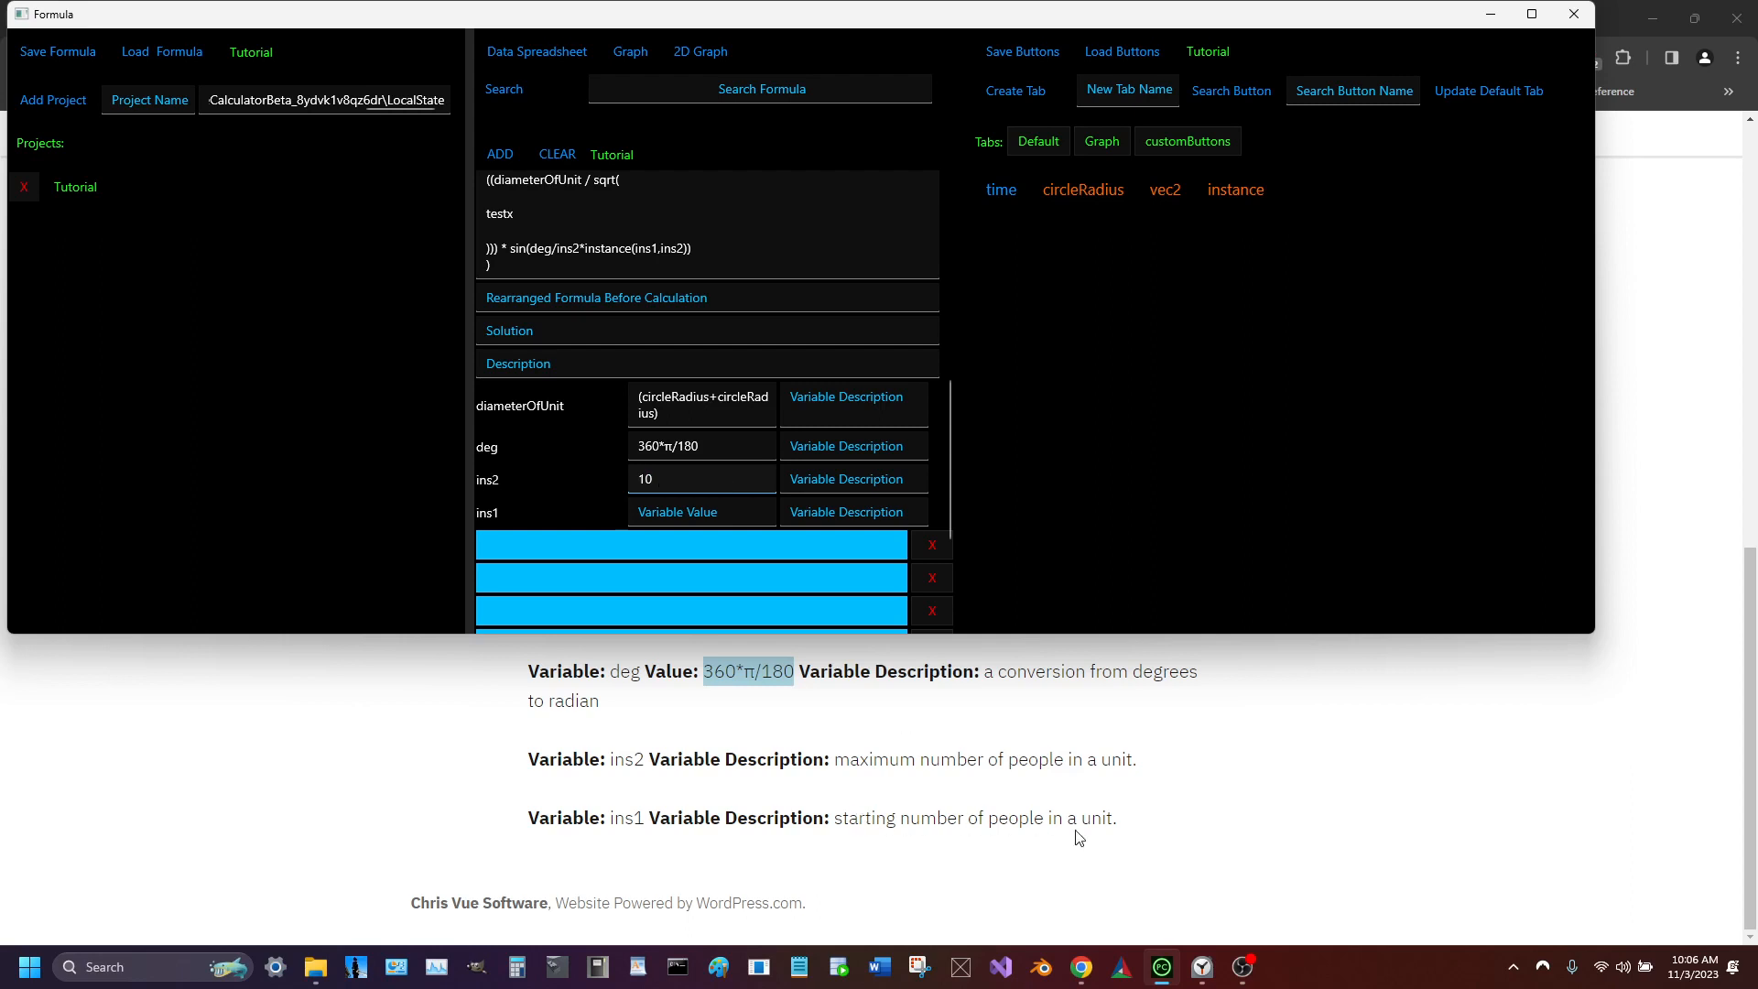
{"action": "left_click", "coordinate": [681, 511]}
{"action": "type", "text": "1"}
Solve the graph2dTest formula, review its rearranged expression and open the 2D Graph window
{"action": "scroll", "coordinate": [708, 487], "scroll_direction": "up", "scroll_amount": 3}
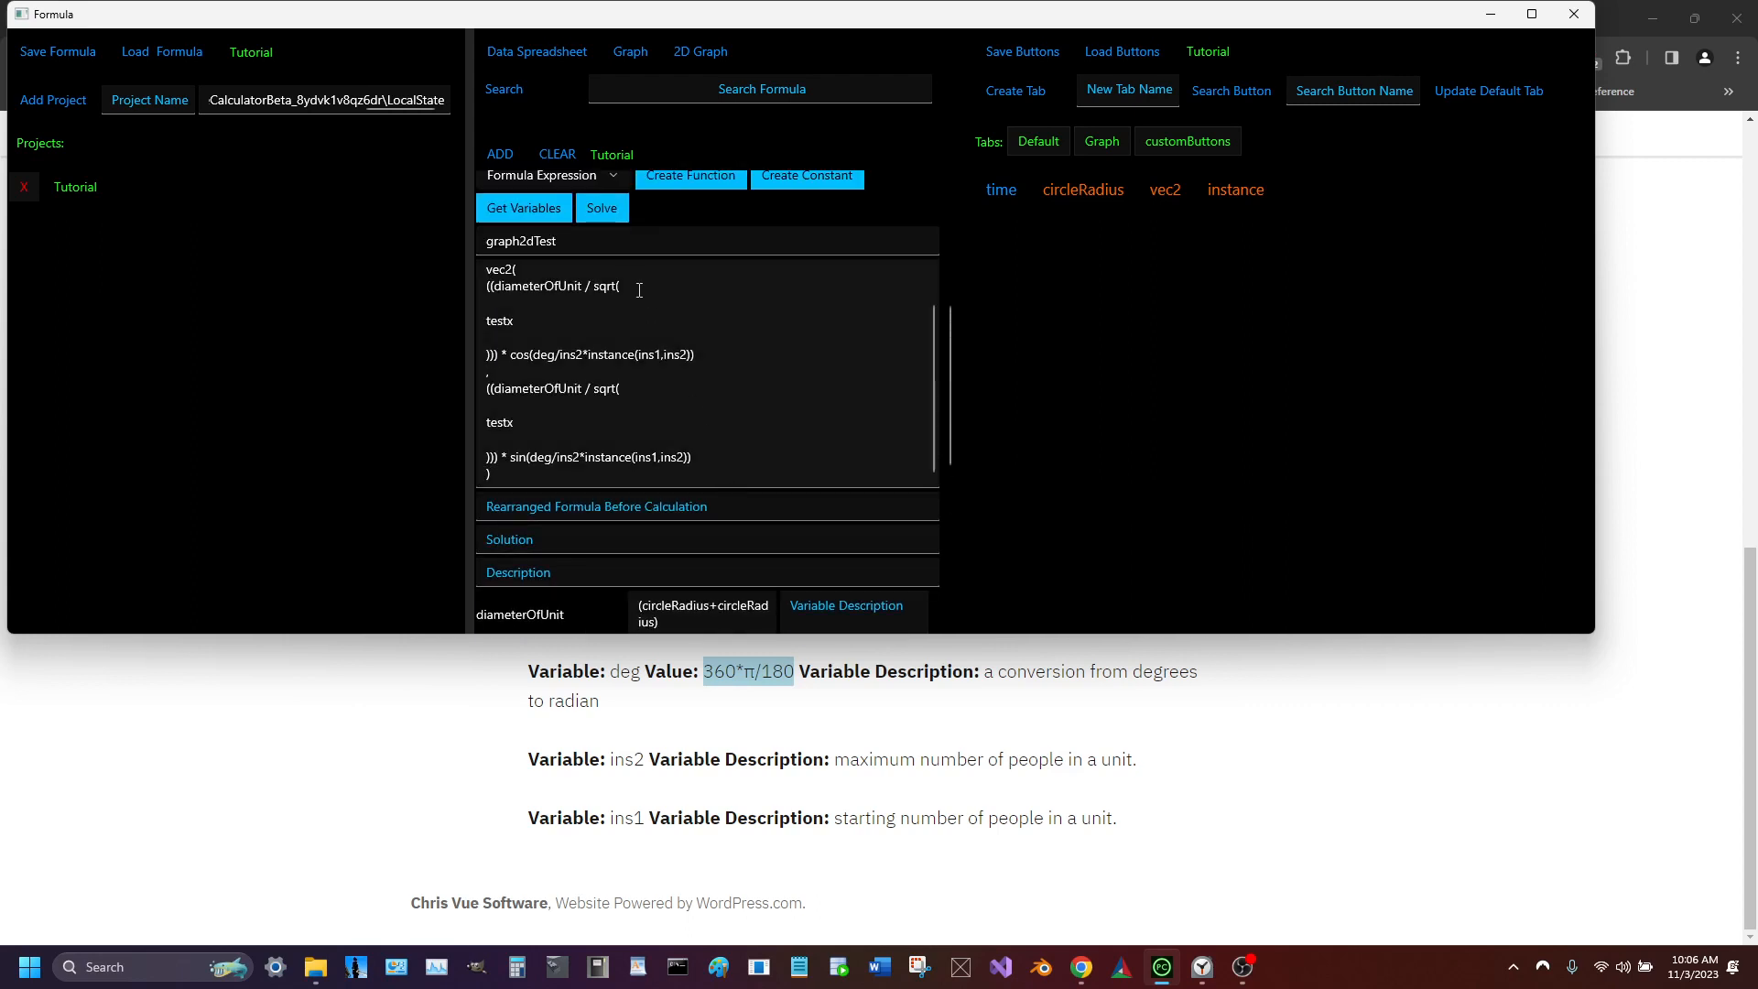
{"action": "left_click", "coordinate": [595, 216]}
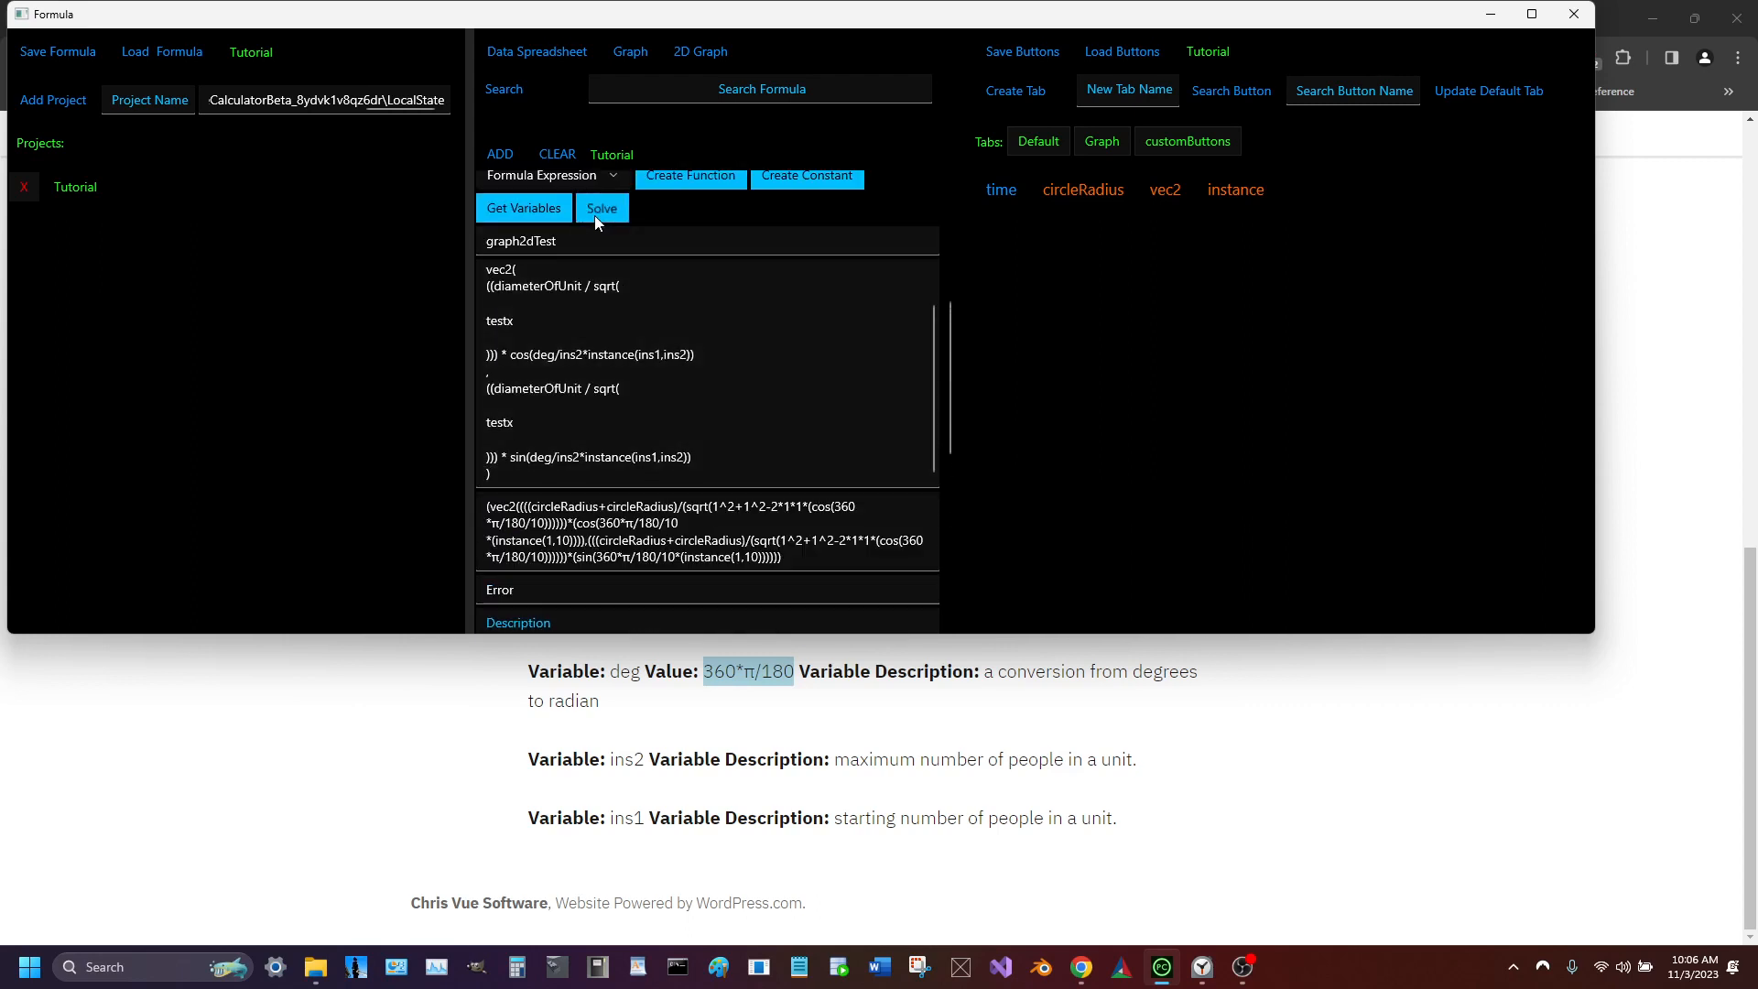
{"action": "scroll", "coordinate": [761, 397], "scroll_direction": "down", "scroll_amount": 1}
{"action": "scroll", "coordinate": [761, 397], "scroll_direction": "down", "scroll_amount": 3}
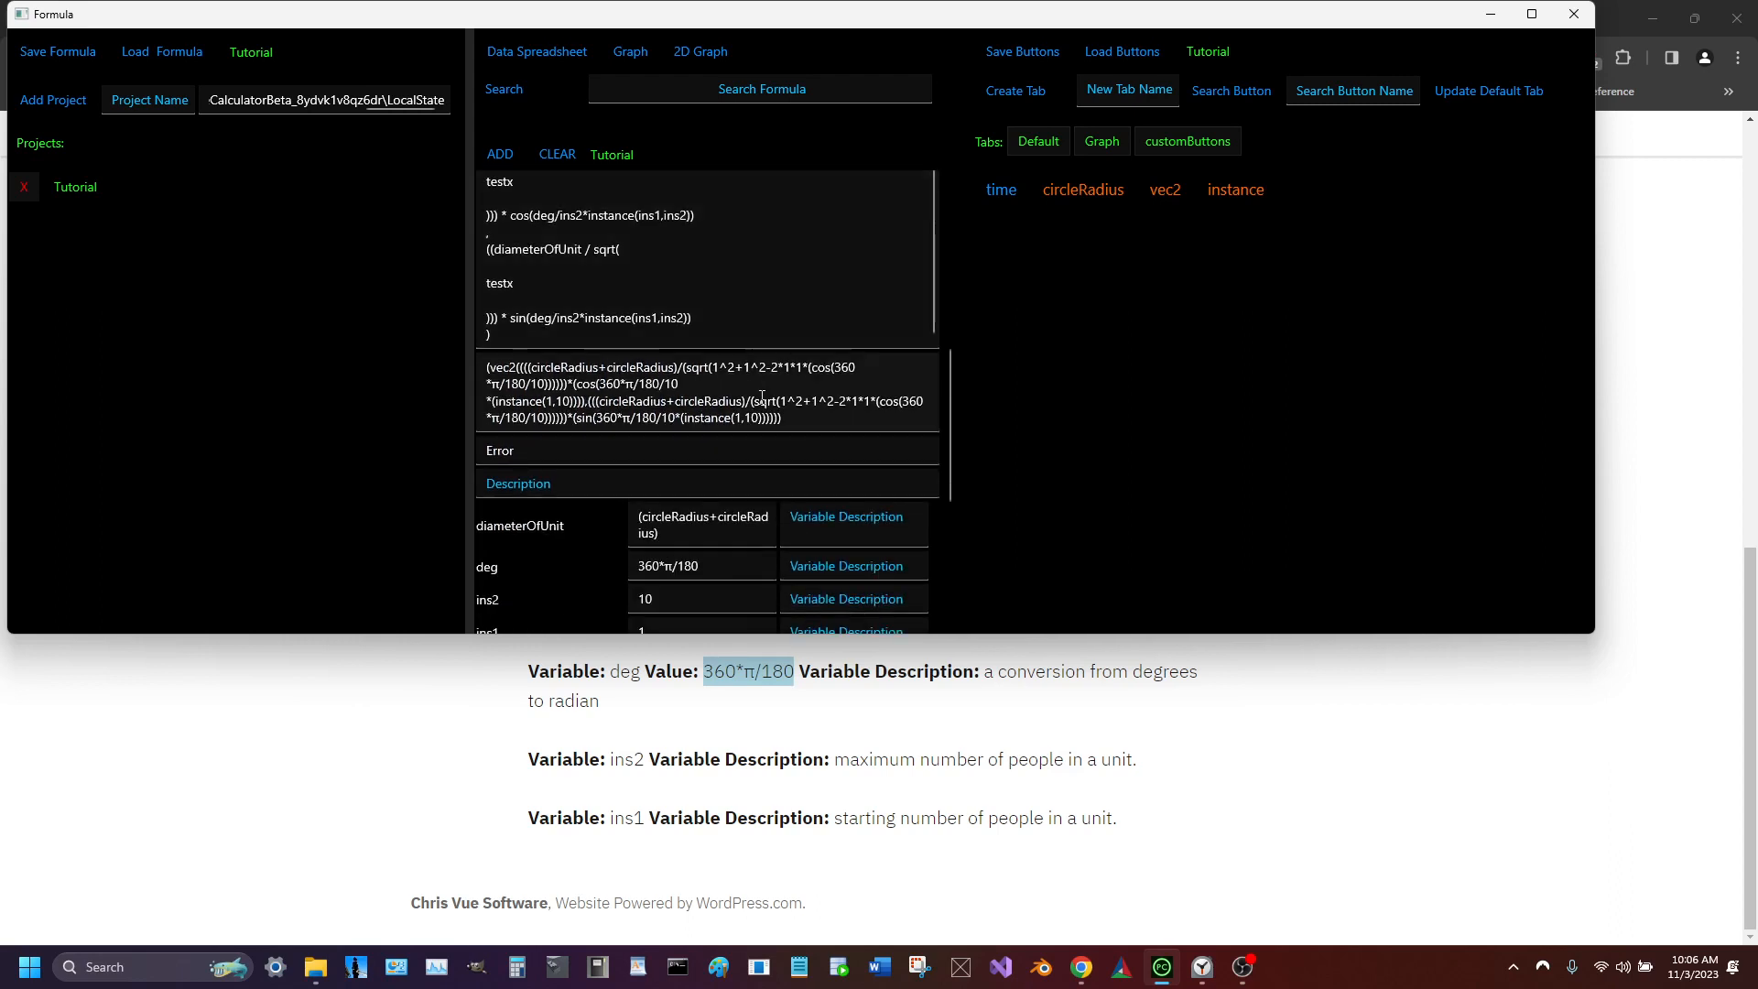
{"action": "scroll", "coordinate": [714, 464], "scroll_direction": "up", "scroll_amount": 5}
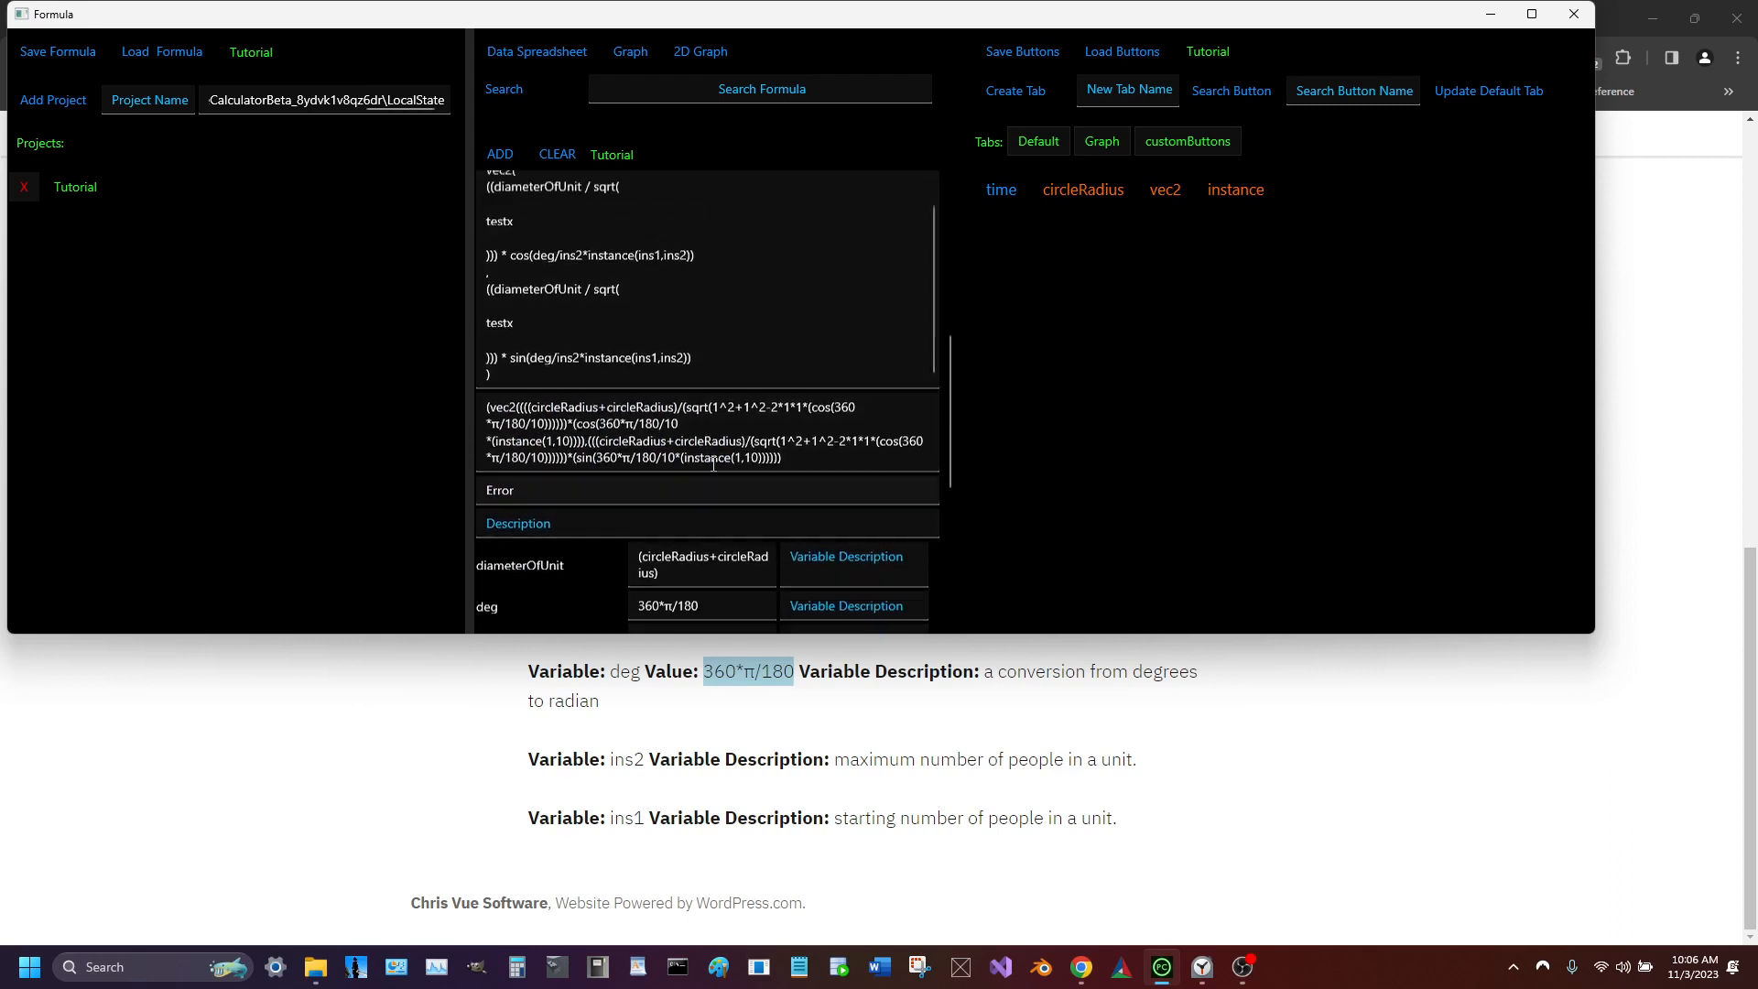
{"action": "scroll", "coordinate": [685, 254], "scroll_direction": "up", "scroll_amount": 2}
{"action": "scroll", "coordinate": [683, 262], "scroll_direction": "down", "scroll_amount": 2}
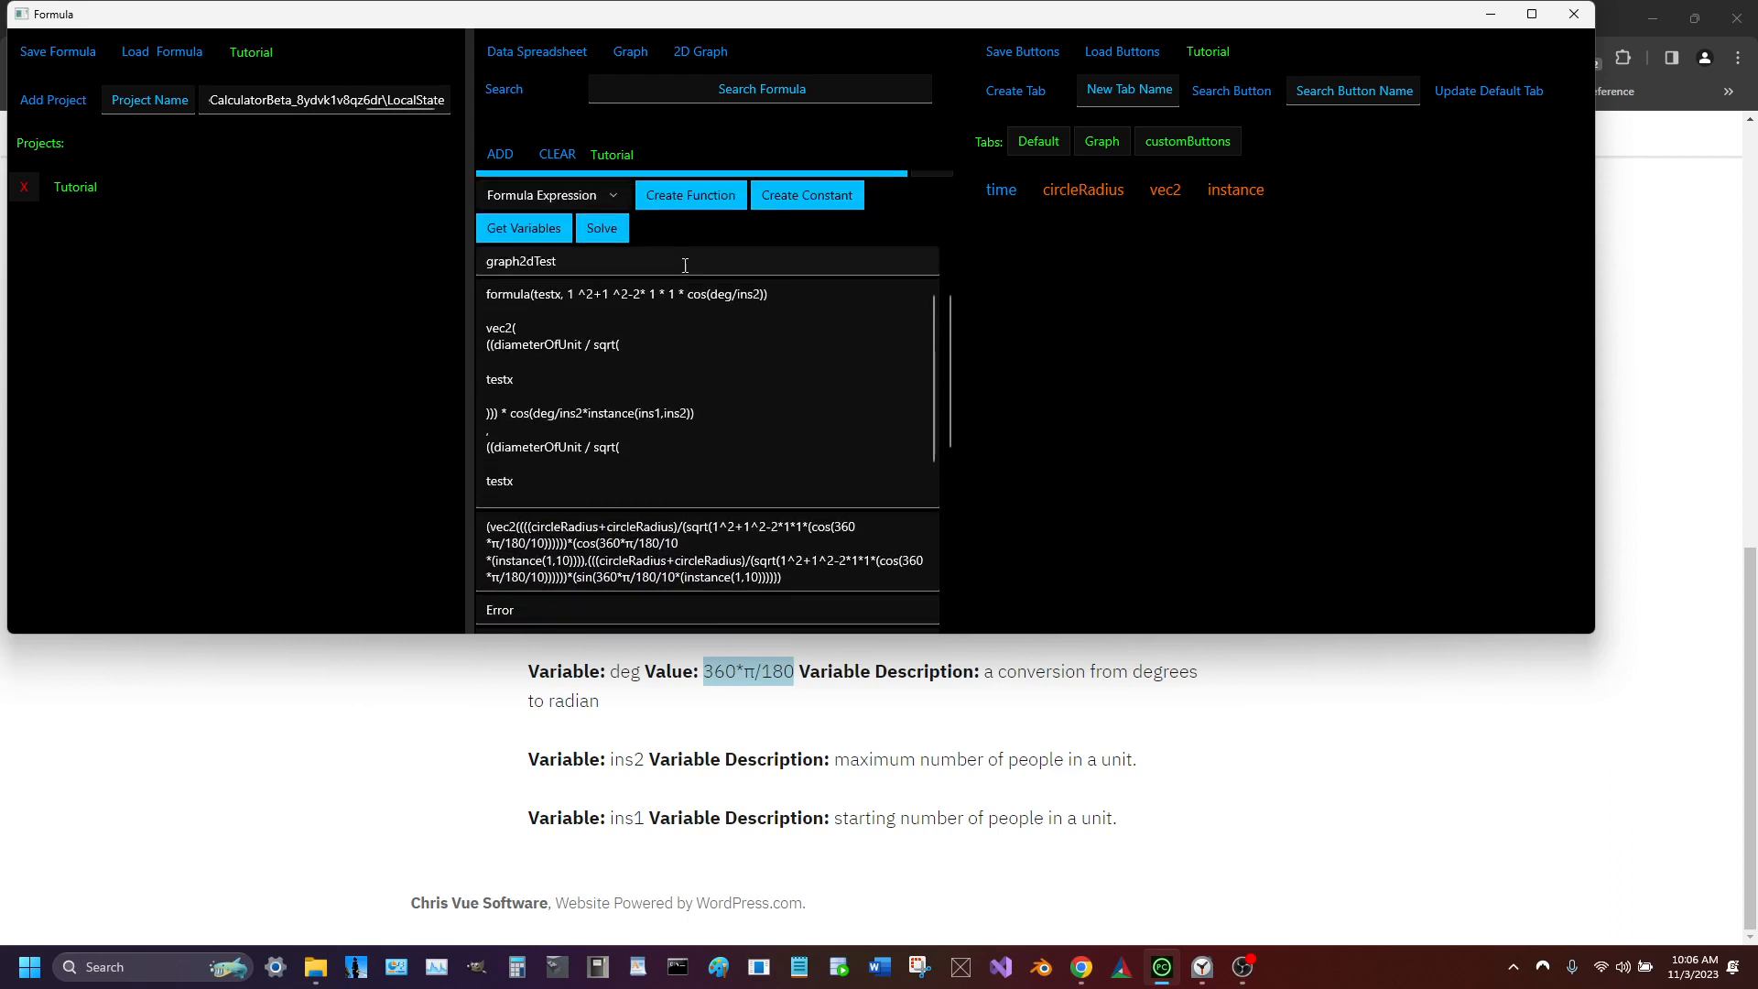
{"action": "scroll", "coordinate": [683, 265], "scroll_direction": "up", "scroll_amount": 2}
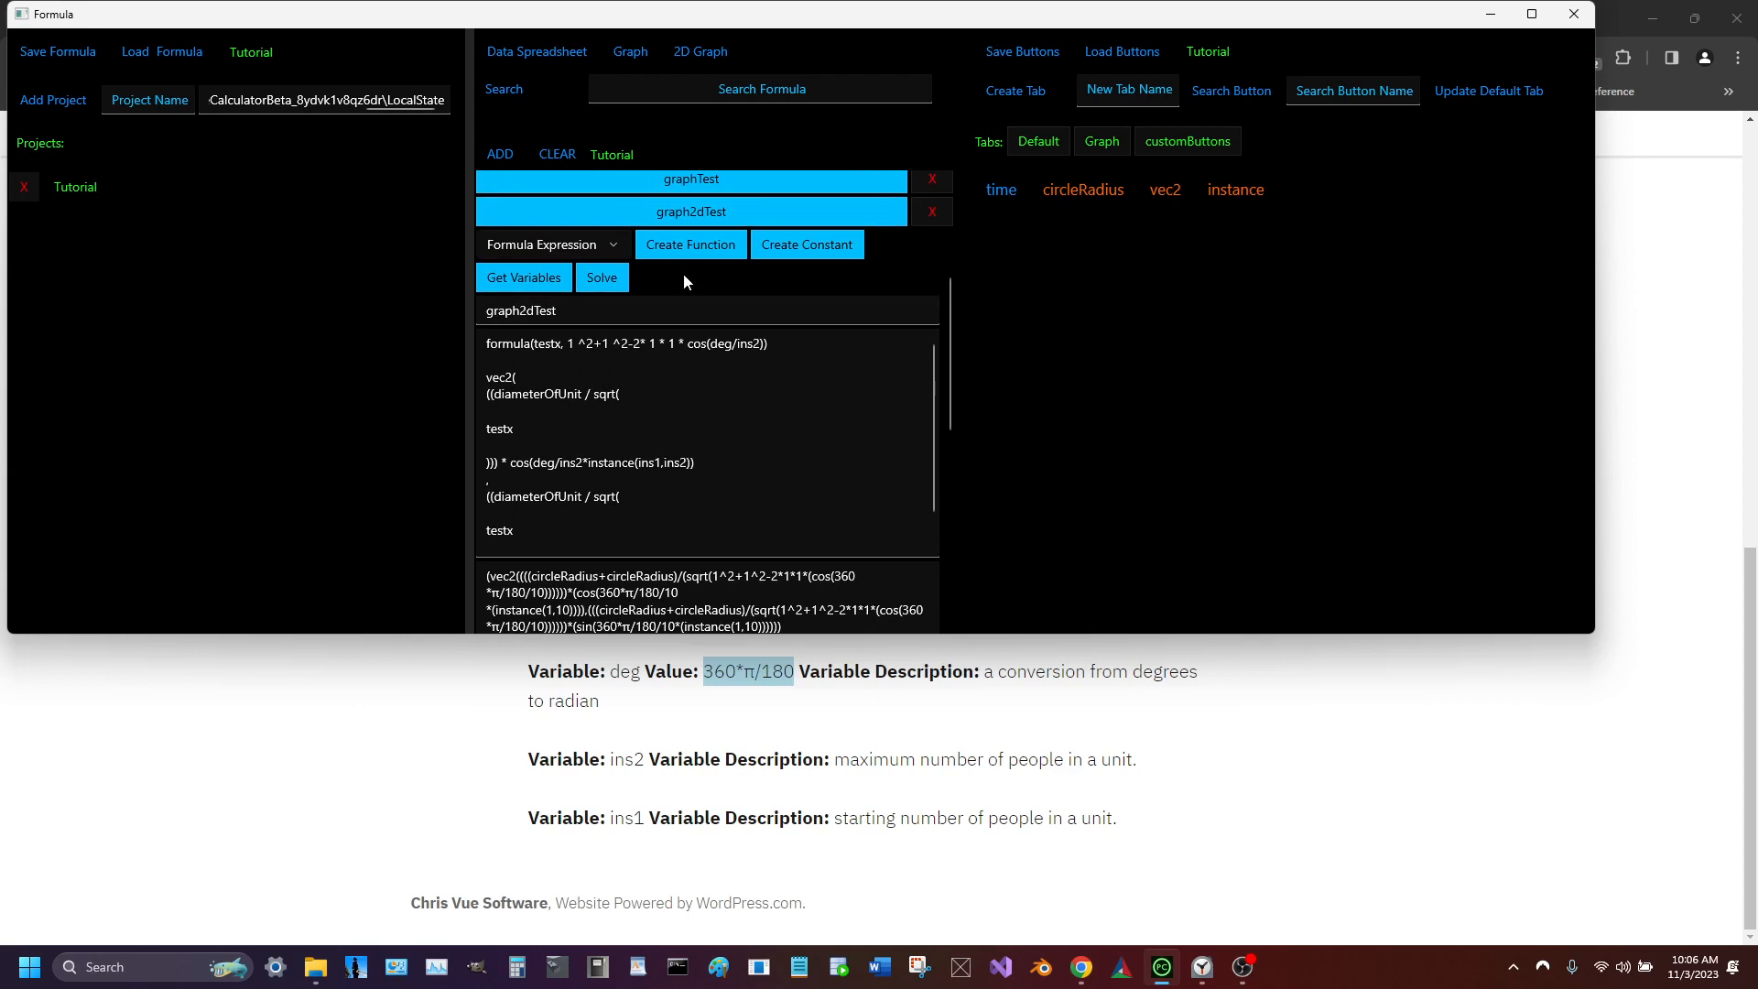
{"action": "left_click", "coordinate": [704, 56]}
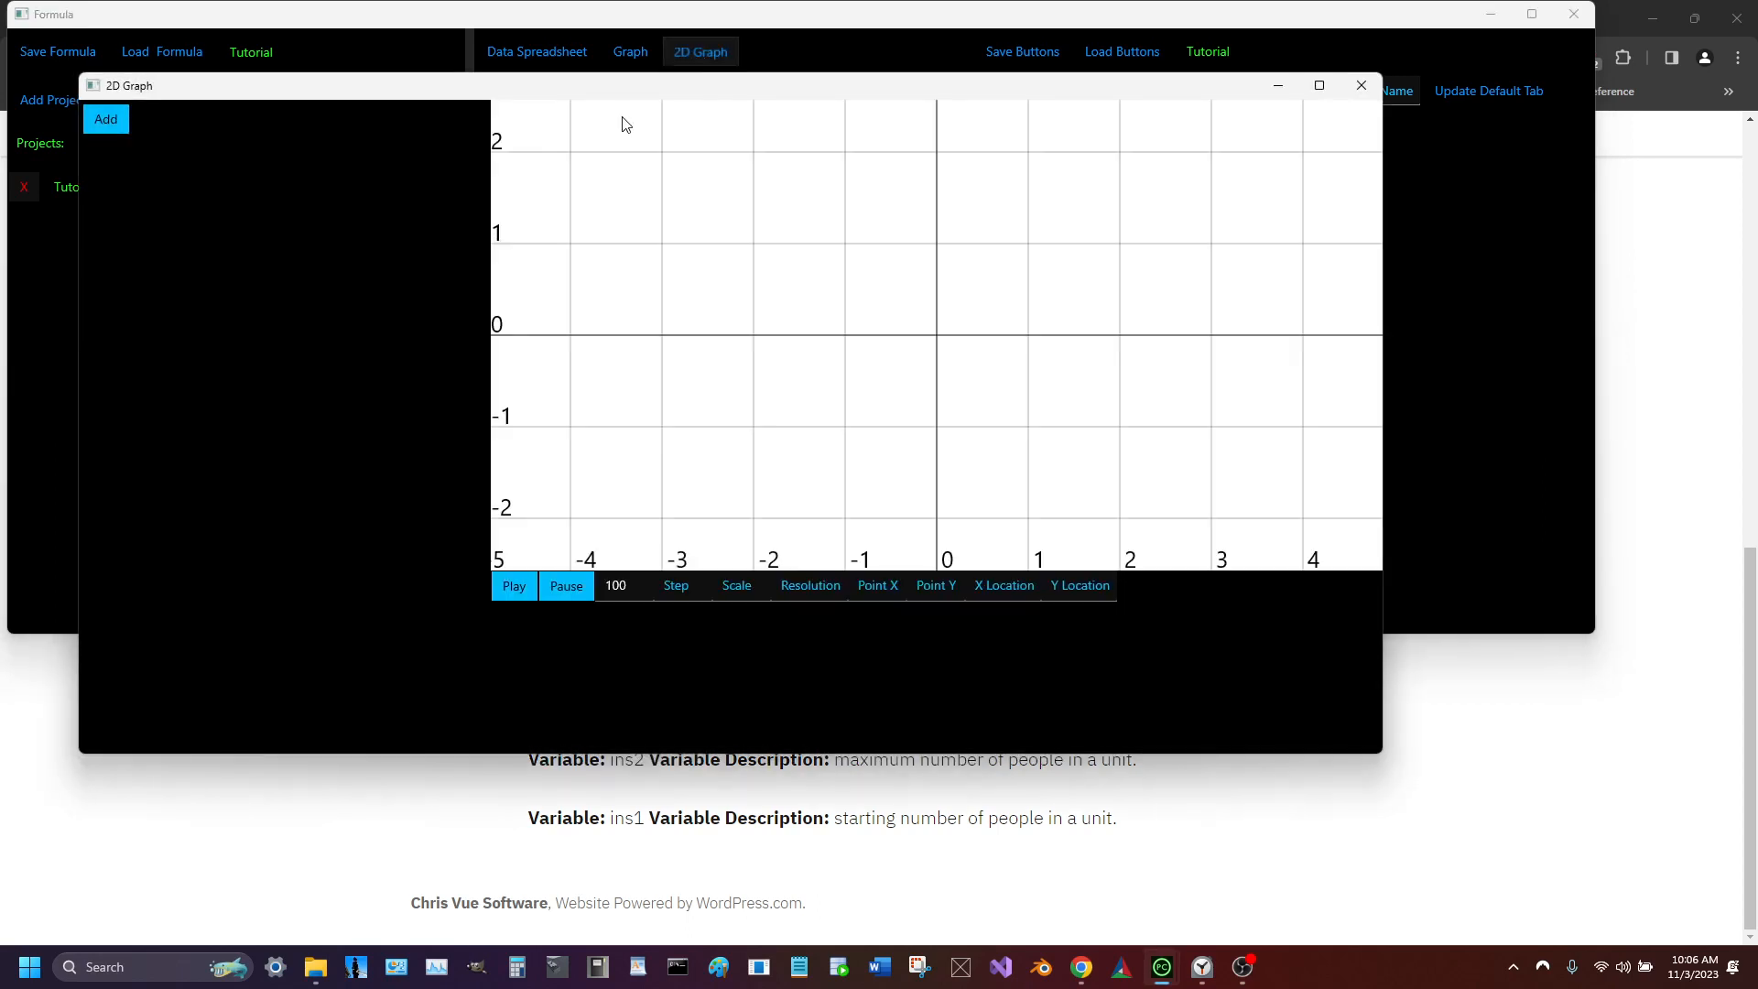
Add an entry to the 2D Graph and copy the name graph2dTest from the calculator into its formula field
{"action": "left_click_drag", "start_coordinate": [589, 91], "coordinate": [1459, 261]}
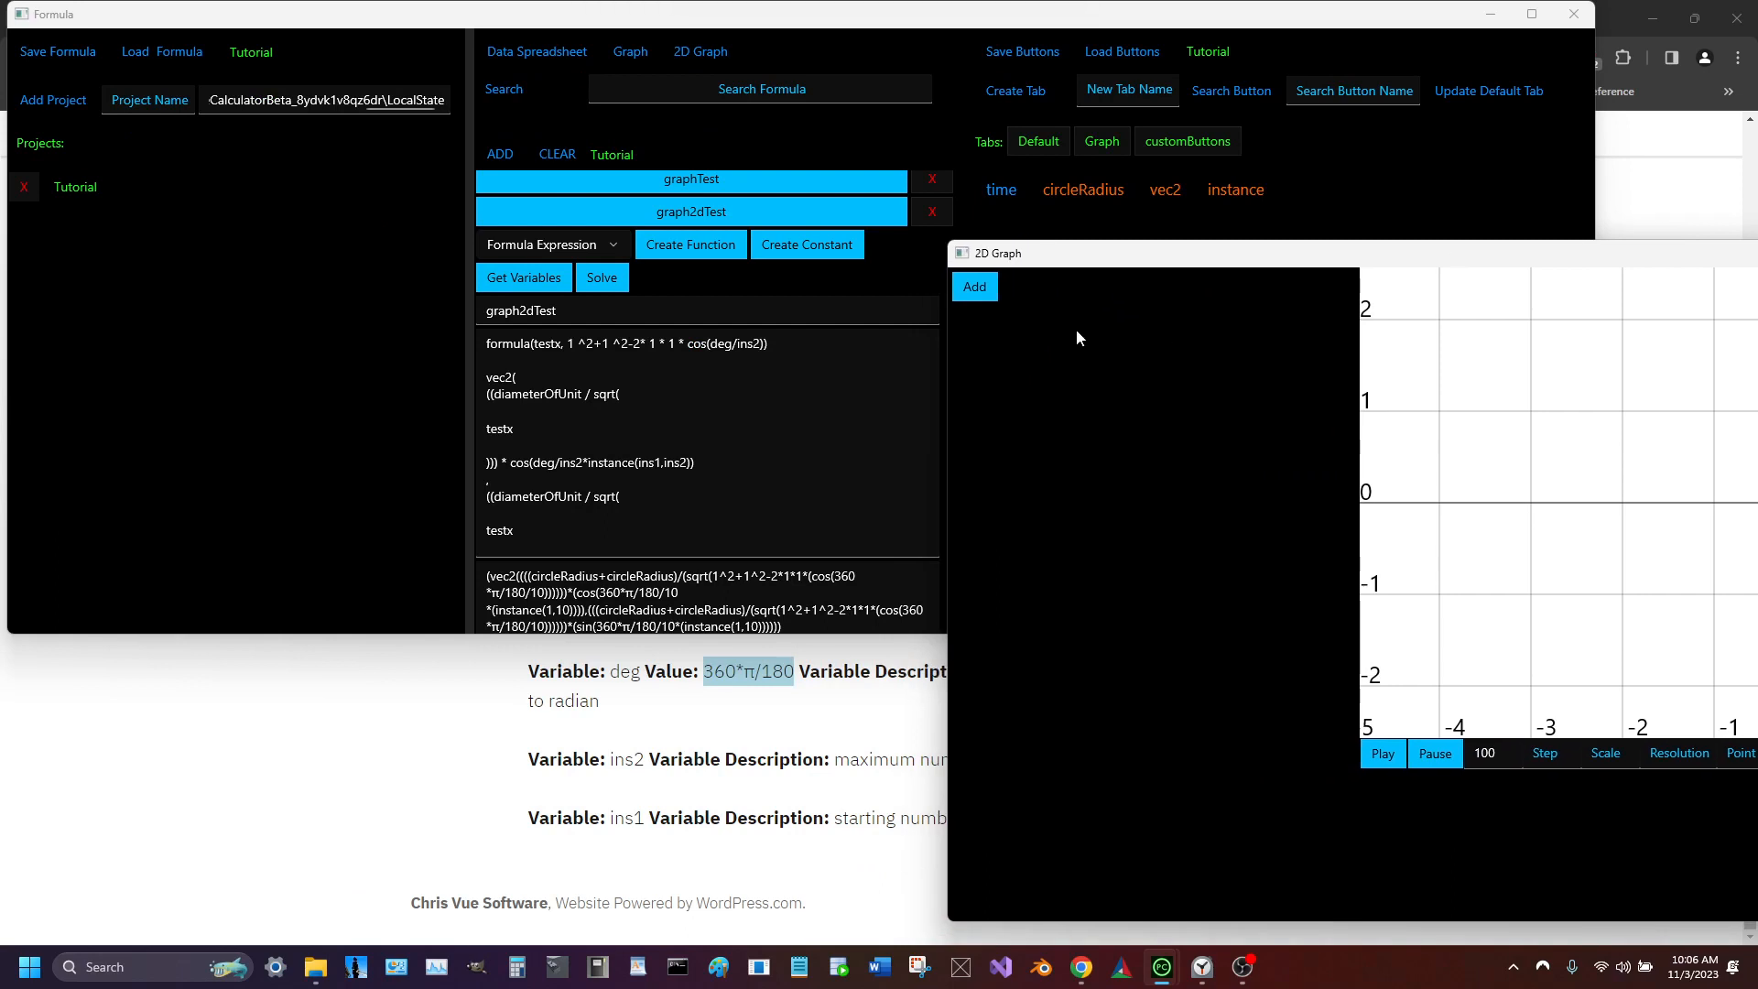
{"action": "left_click", "coordinate": [989, 291]}
{"action": "left_click_drag", "start_coordinate": [623, 313], "coordinate": [458, 308]}
{"action": "key", "text": "ctrl+c"}
{"action": "left_click", "coordinate": [1249, 758]}
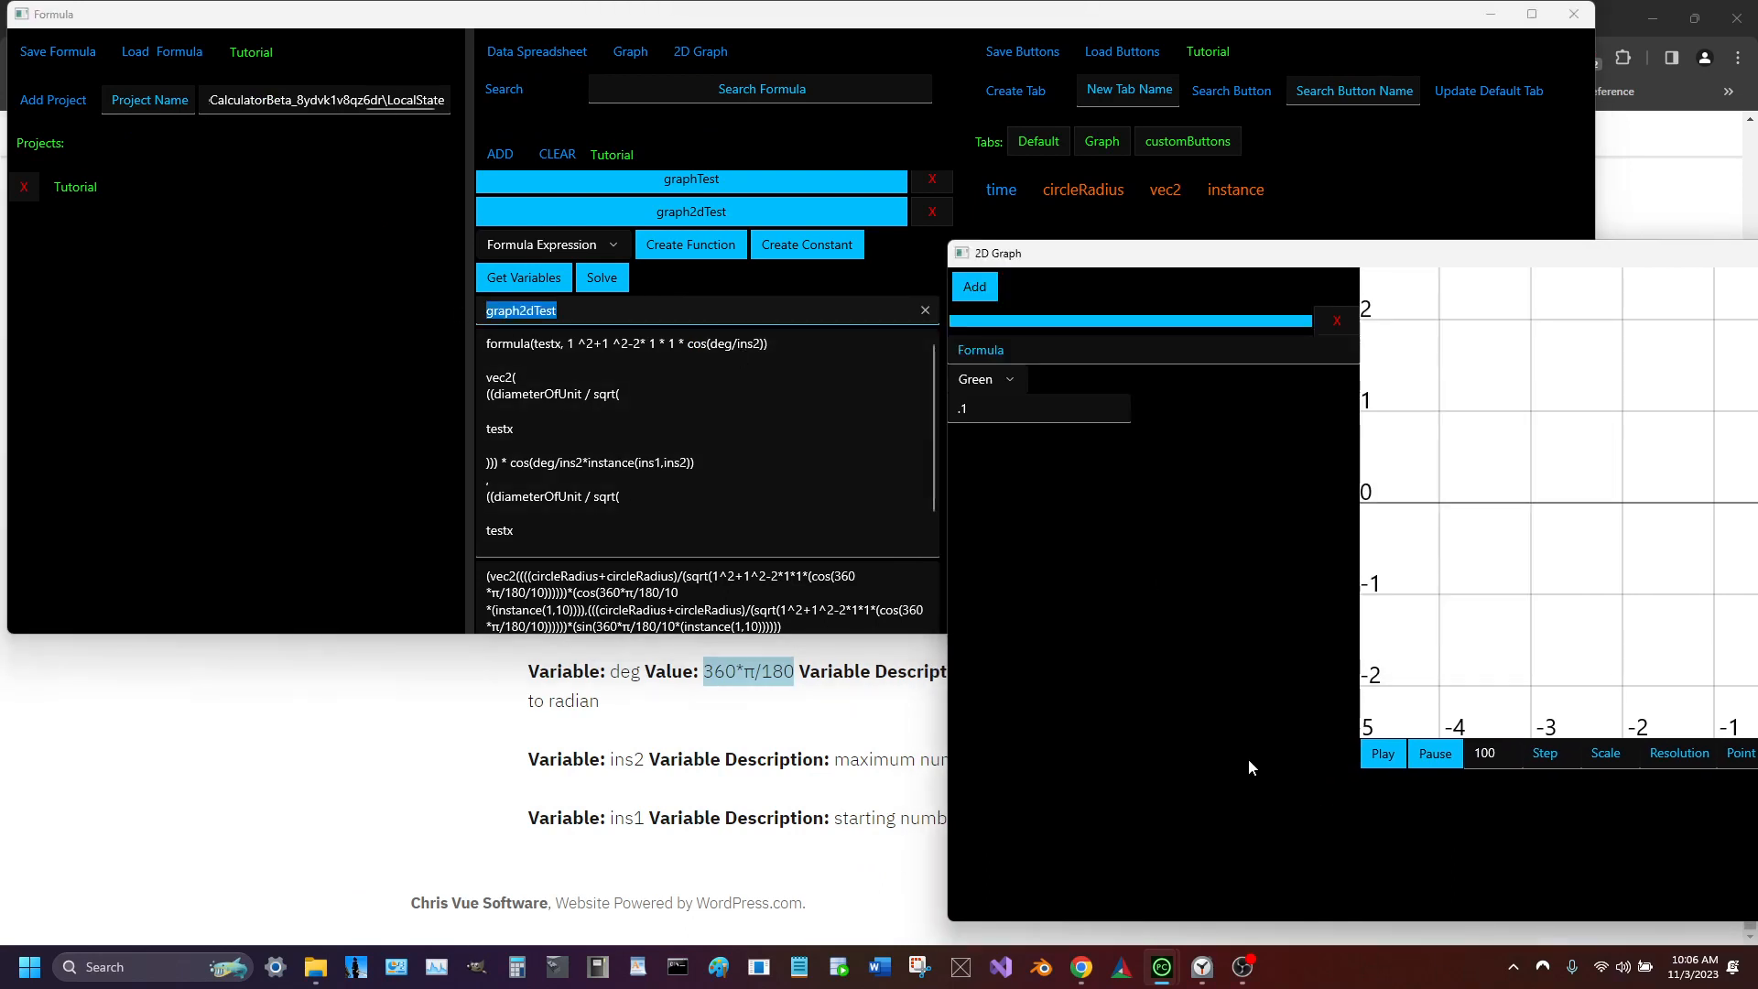
{"action": "left_click", "coordinate": [1072, 360]}
{"action": "key", "text": "ctrl+v"}
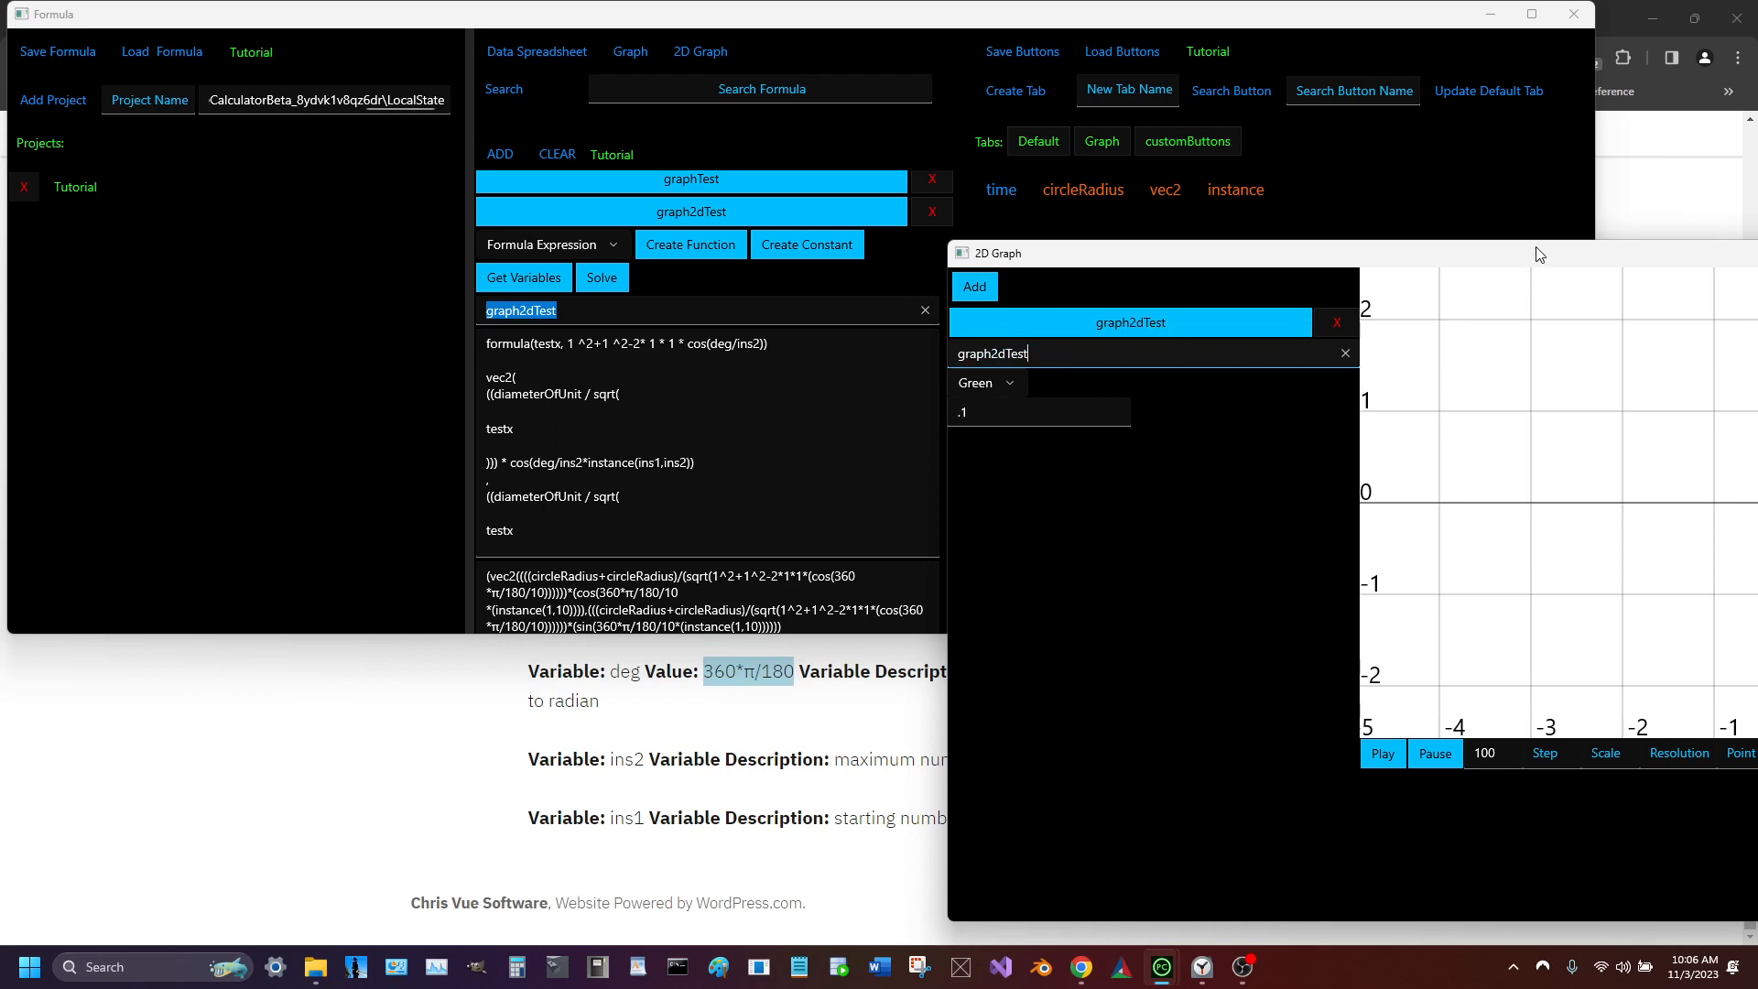
{"action": "left_click_drag", "start_coordinate": [1538, 255], "coordinate": [1307, 253]}
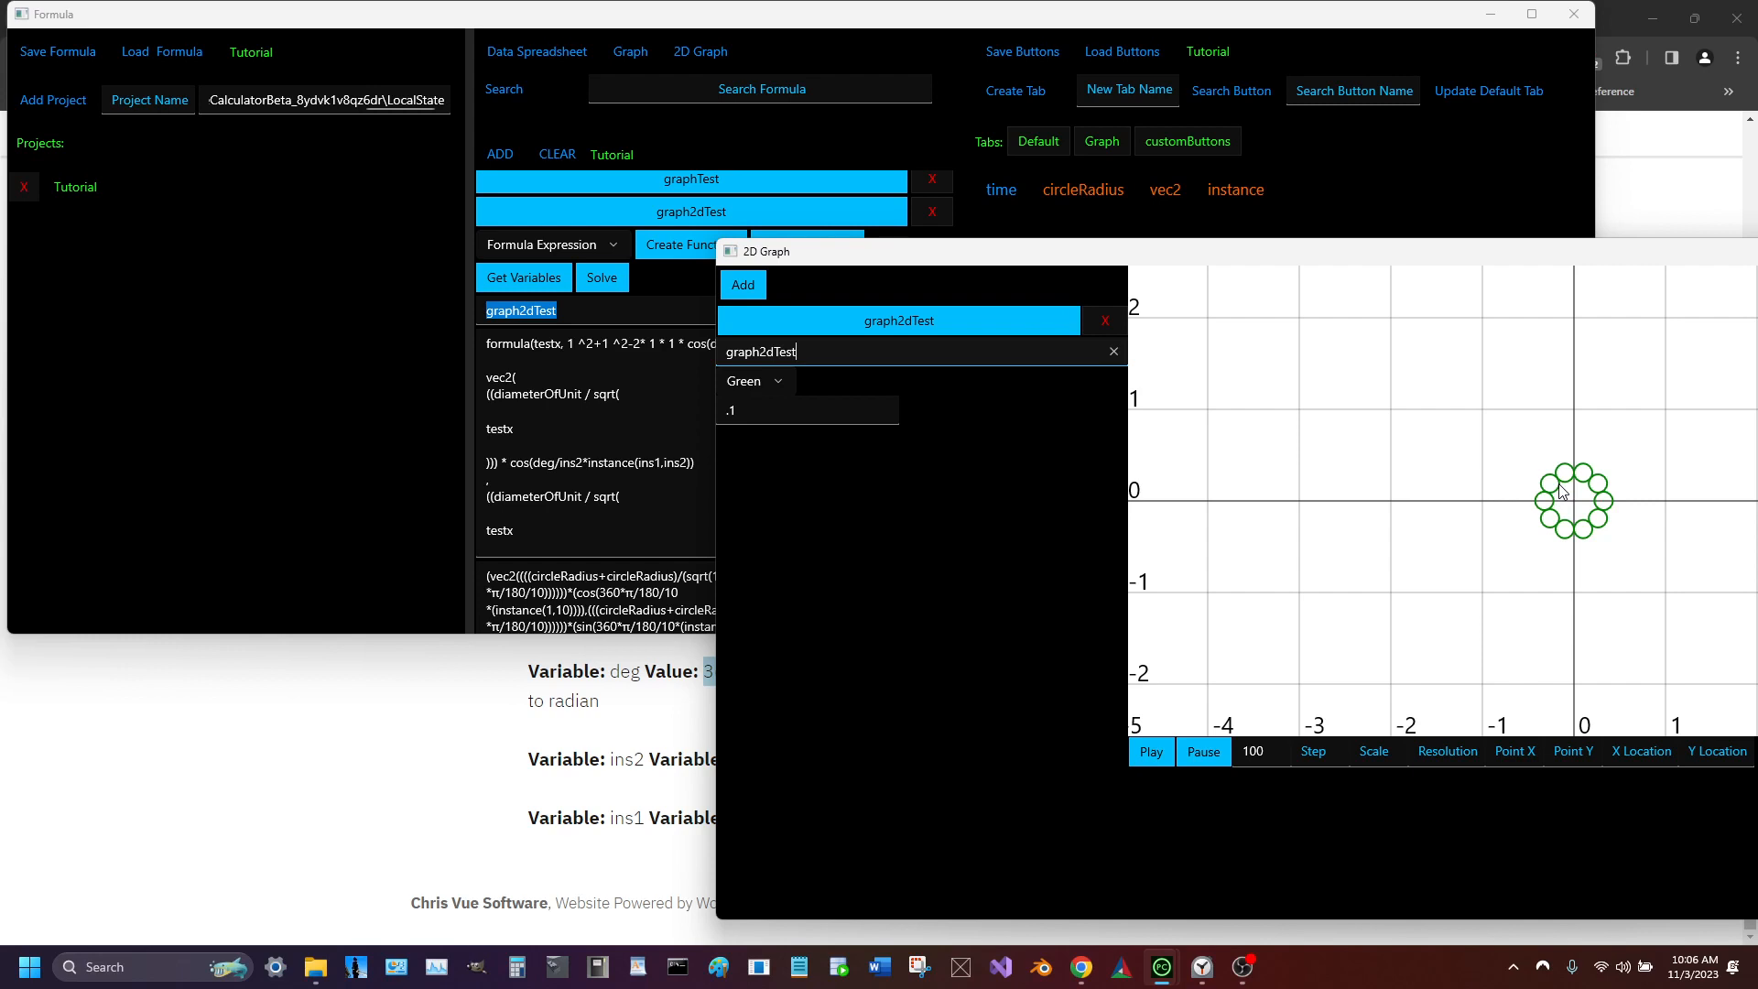
Set the circle radius of the graph2dTest plot to 1 and show the whole circle formation
{"action": "left_click", "coordinate": [809, 421]}
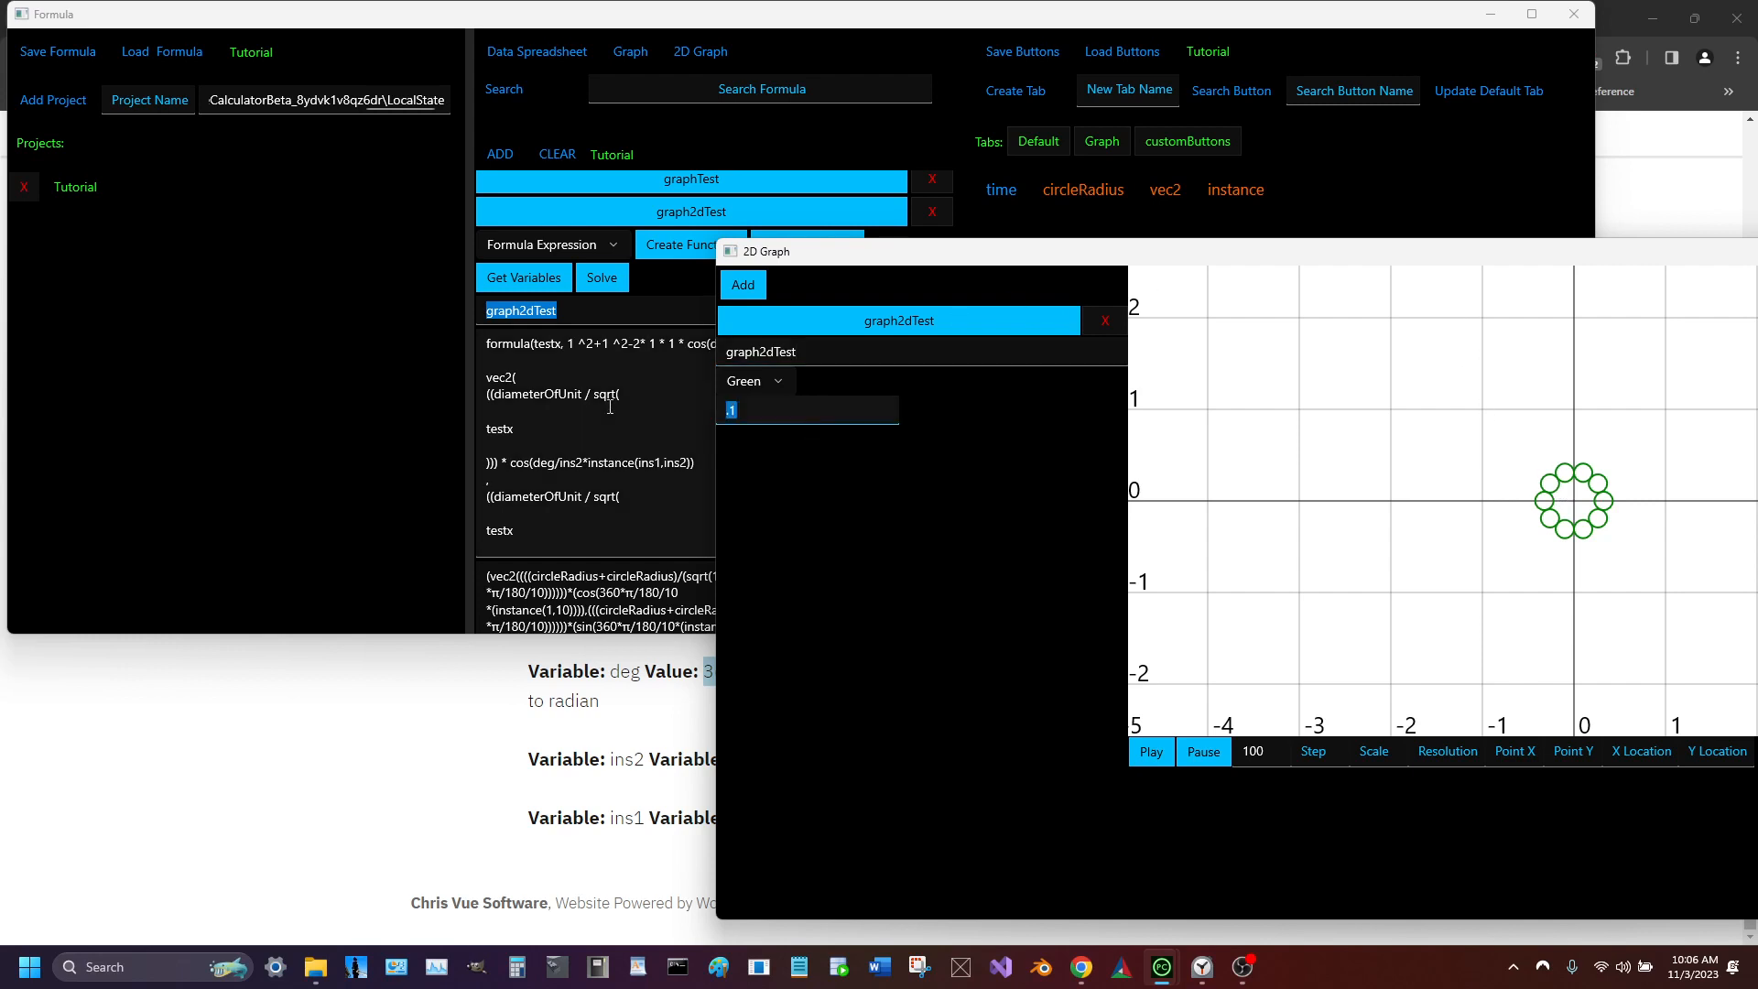
{"action": "type", "text": "10"}
{"action": "key", "text": "BackSpace"}
{"action": "key", "text": "BackSpace"}
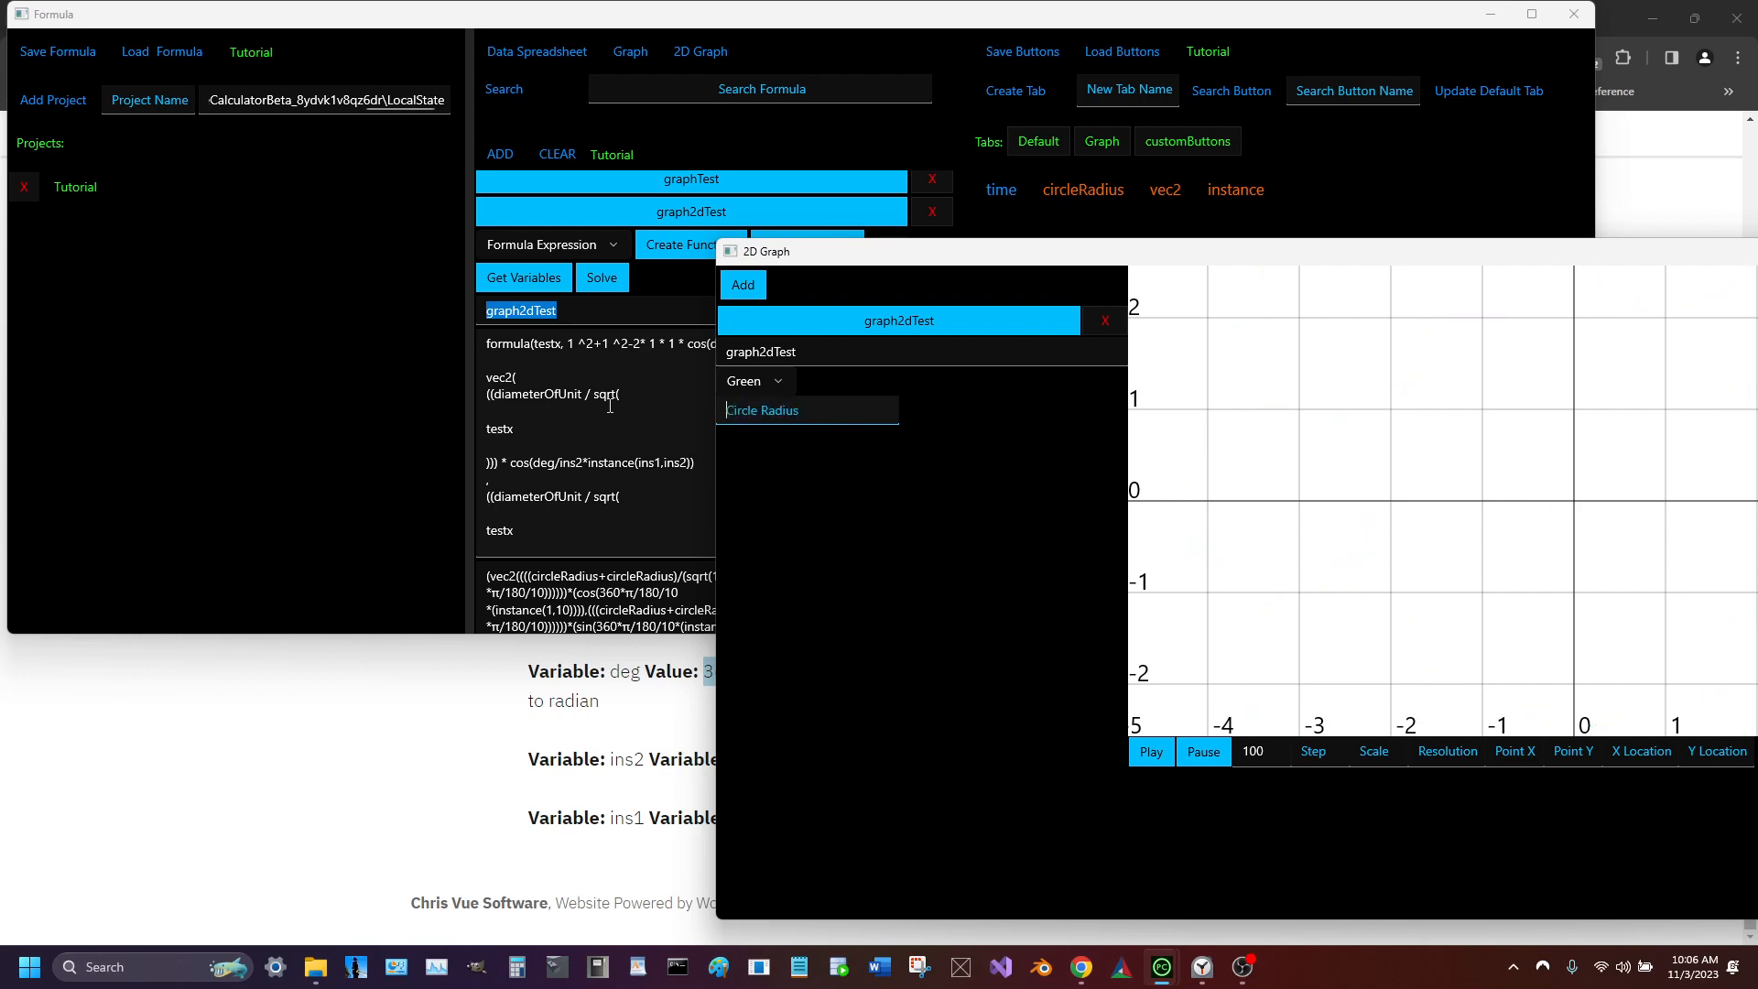
{"action": "type", "text": "1"}
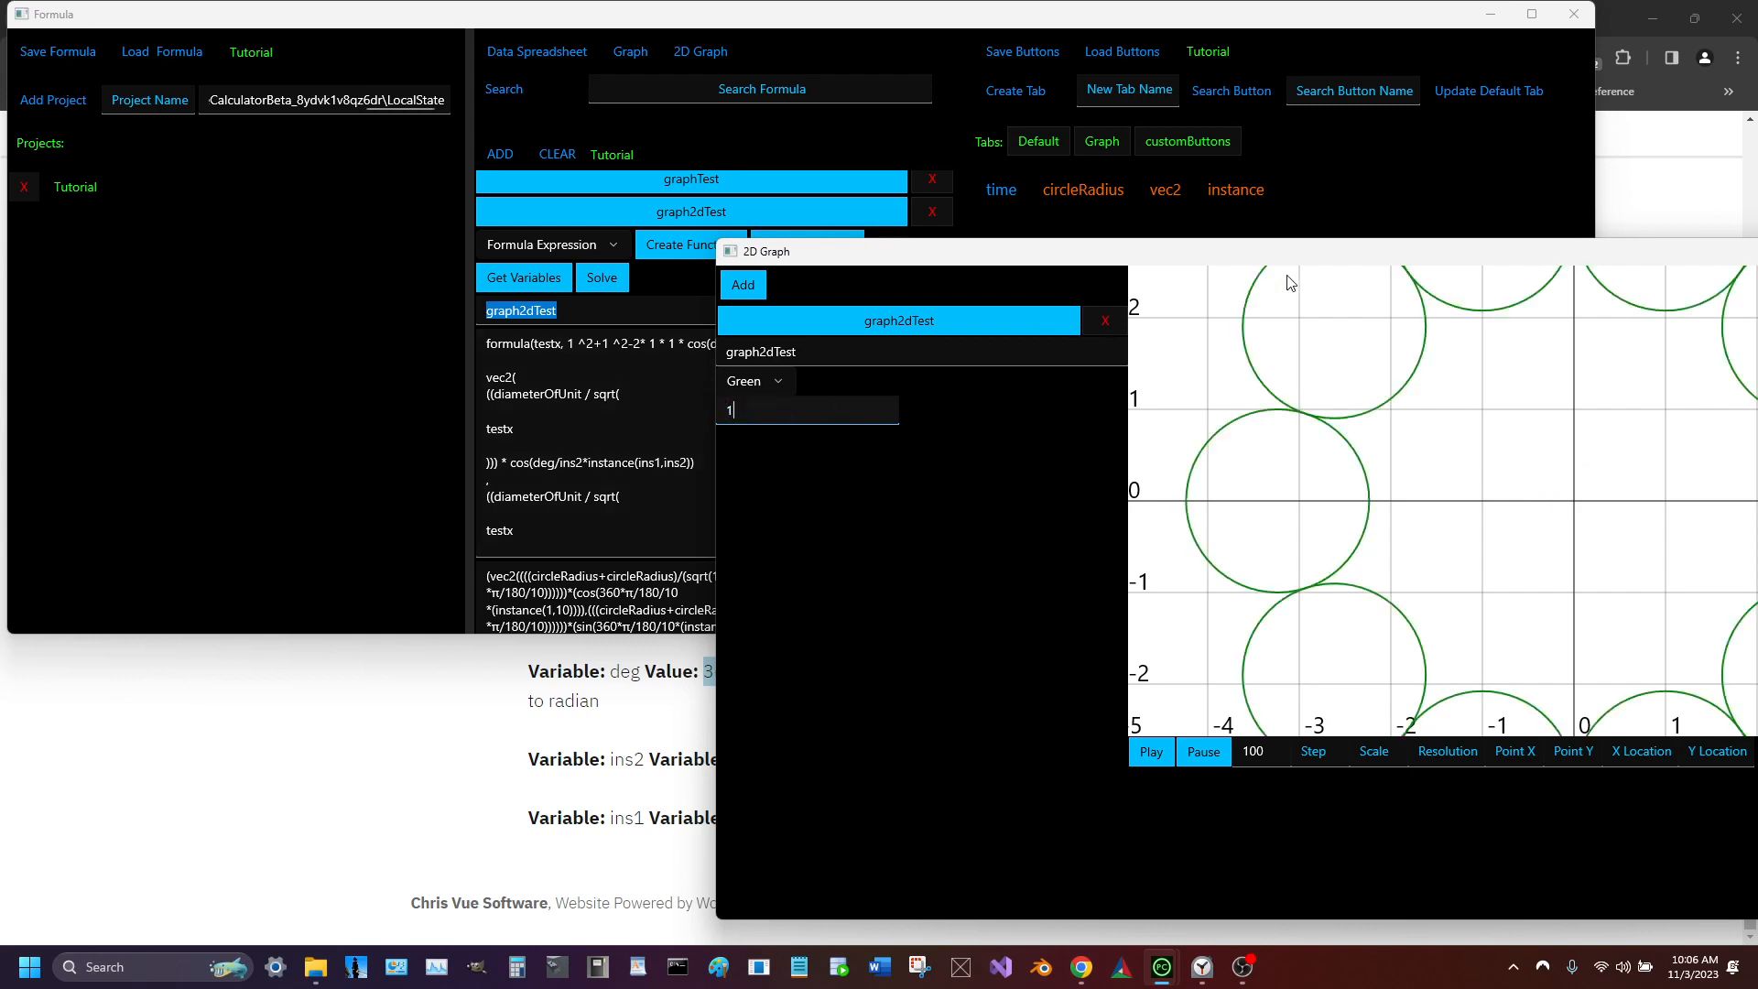
{"action": "left_click_drag", "start_coordinate": [1331, 256], "coordinate": [1032, 243]}
{"action": "scroll", "coordinate": [1326, 445], "scroll_direction": "down", "scroll_amount": 8}
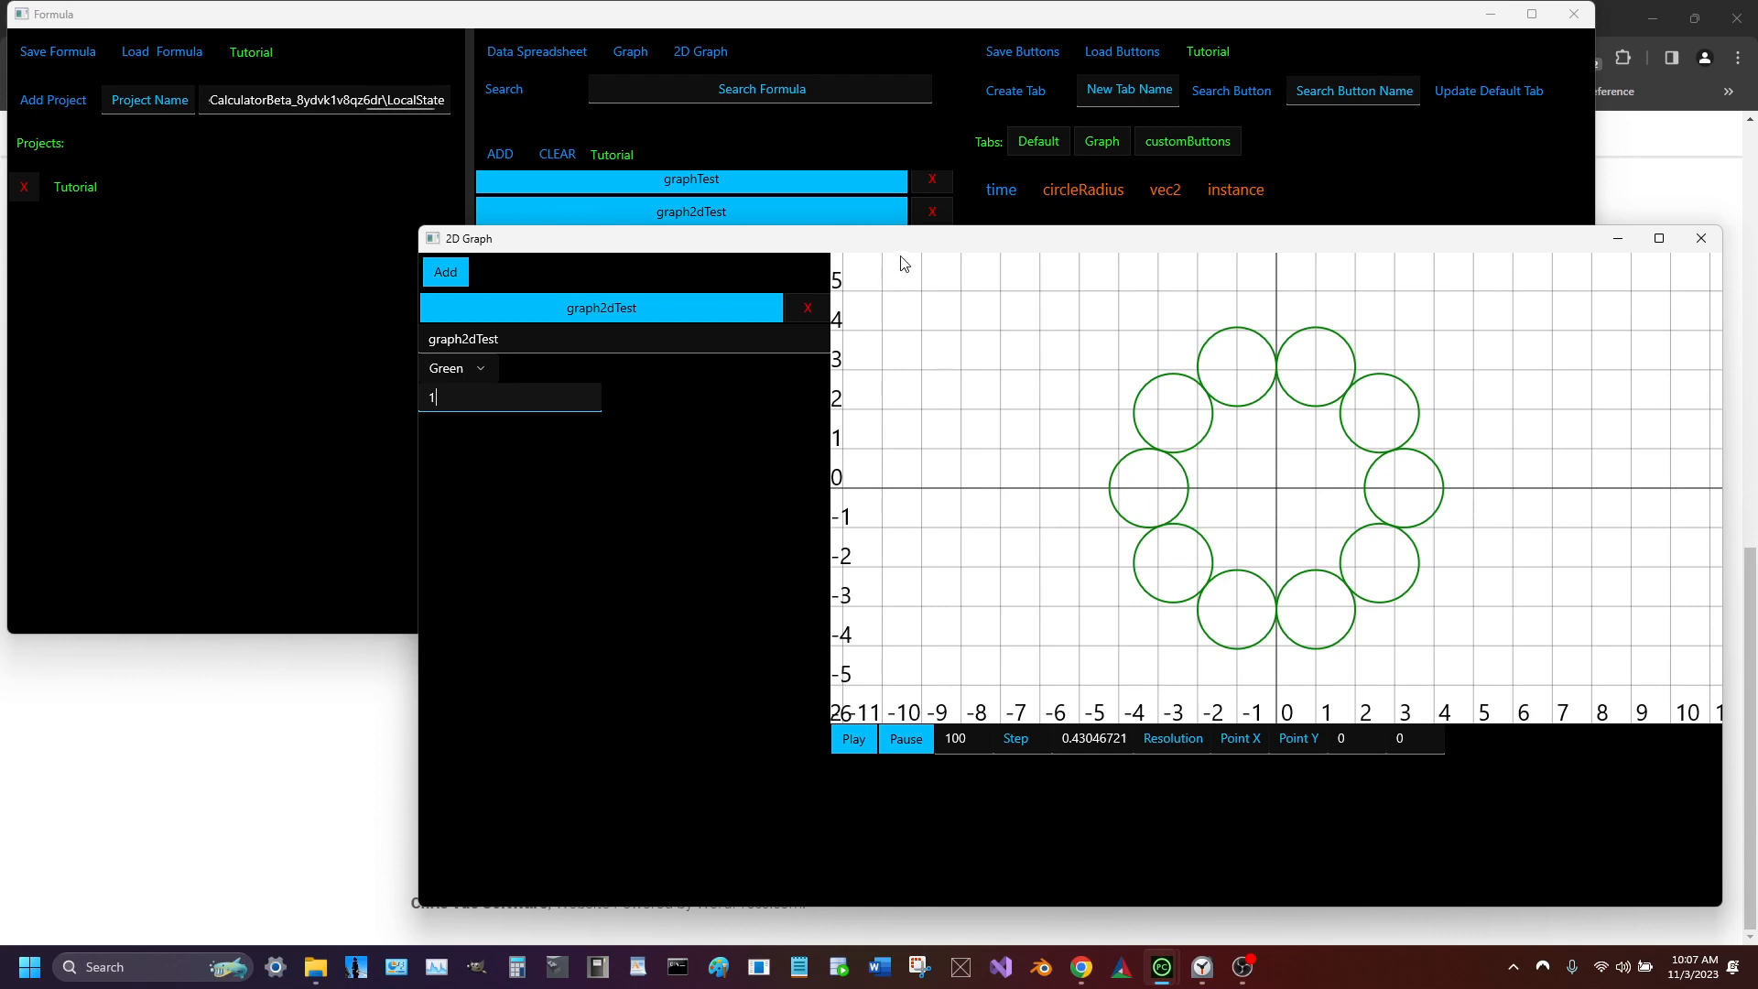
Set the circle radius of the graph2dTest plot to .2 and inspect the circle formation at different scales
{"action": "left_click_drag", "start_coordinate": [906, 252], "coordinate": [1180, 208]}
{"action": "left_click", "coordinate": [591, 425]}
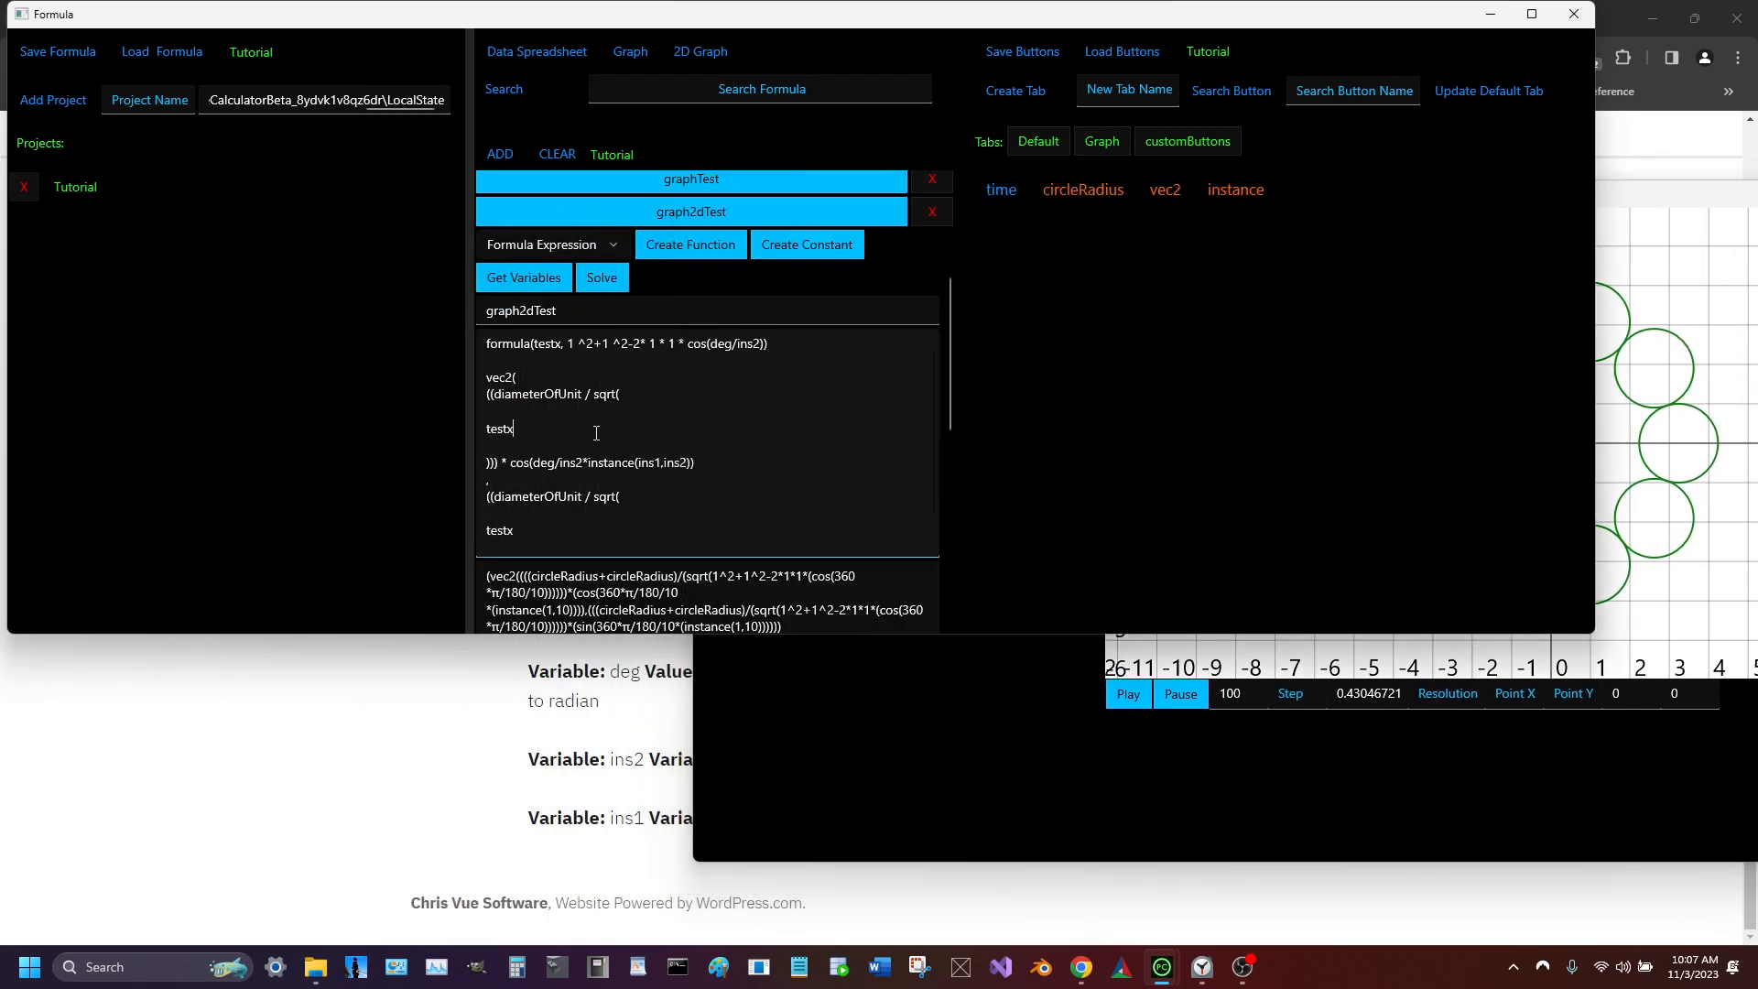
{"action": "left_click", "coordinate": [1307, 783]}
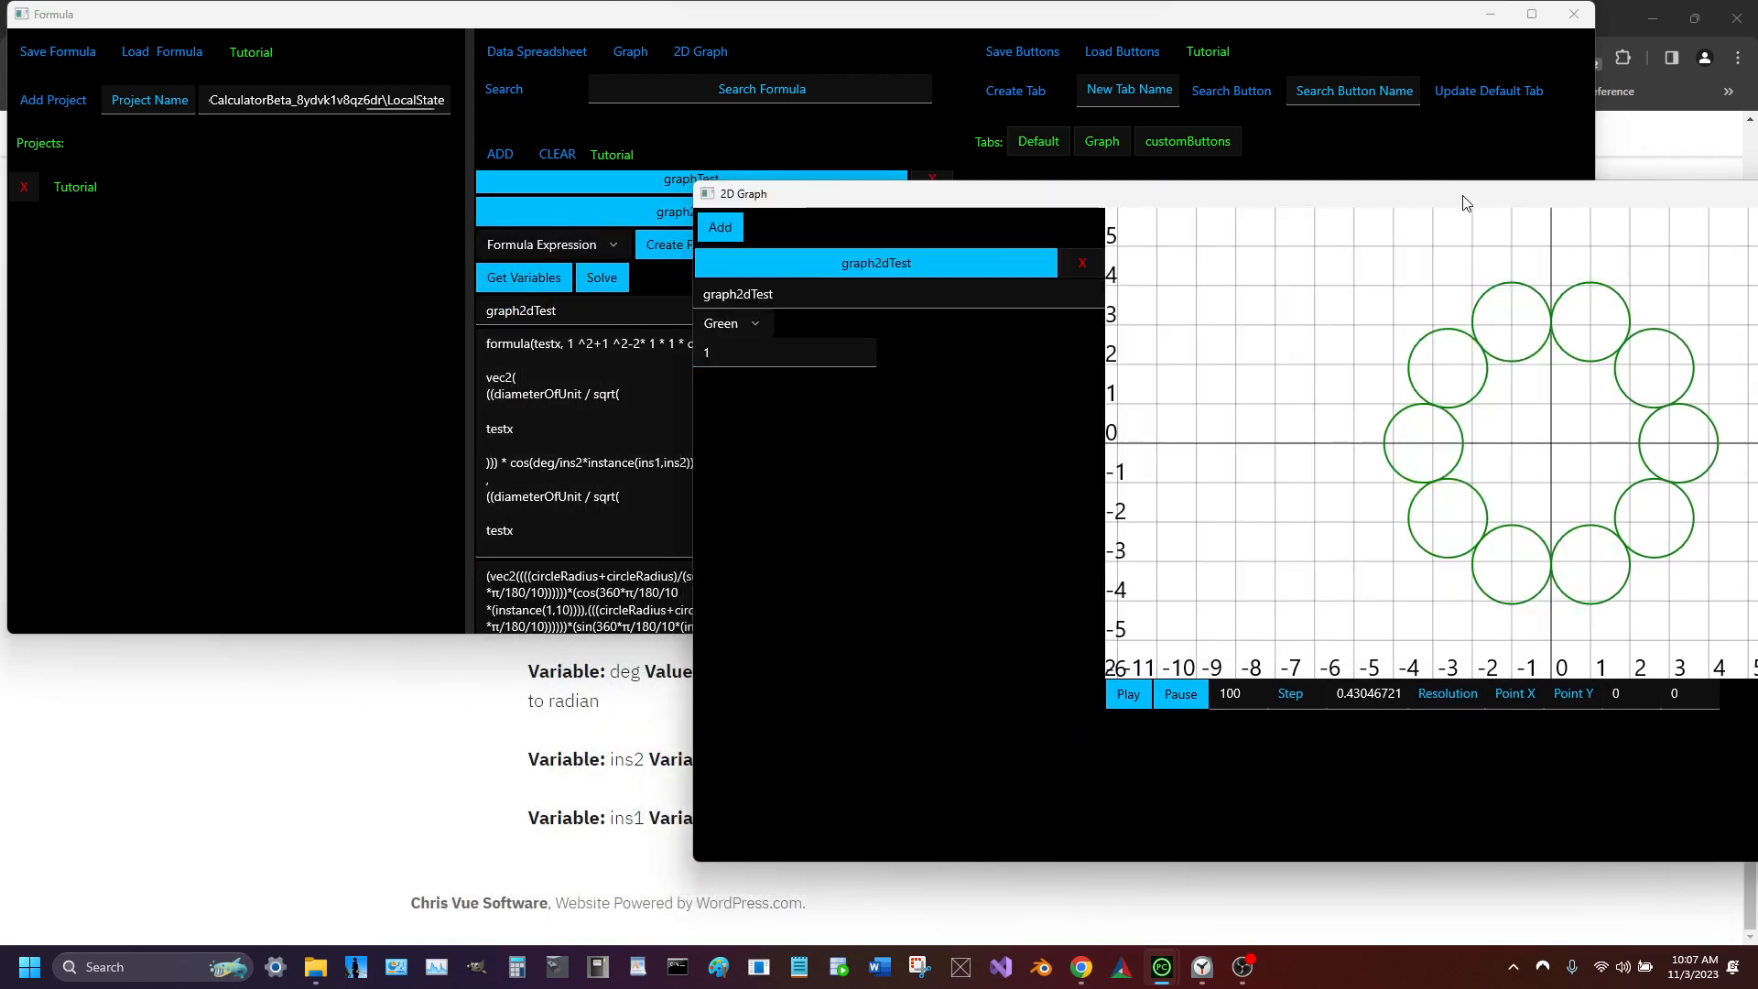
{"action": "left_click_drag", "start_coordinate": [1463, 195], "coordinate": [1329, 198]}
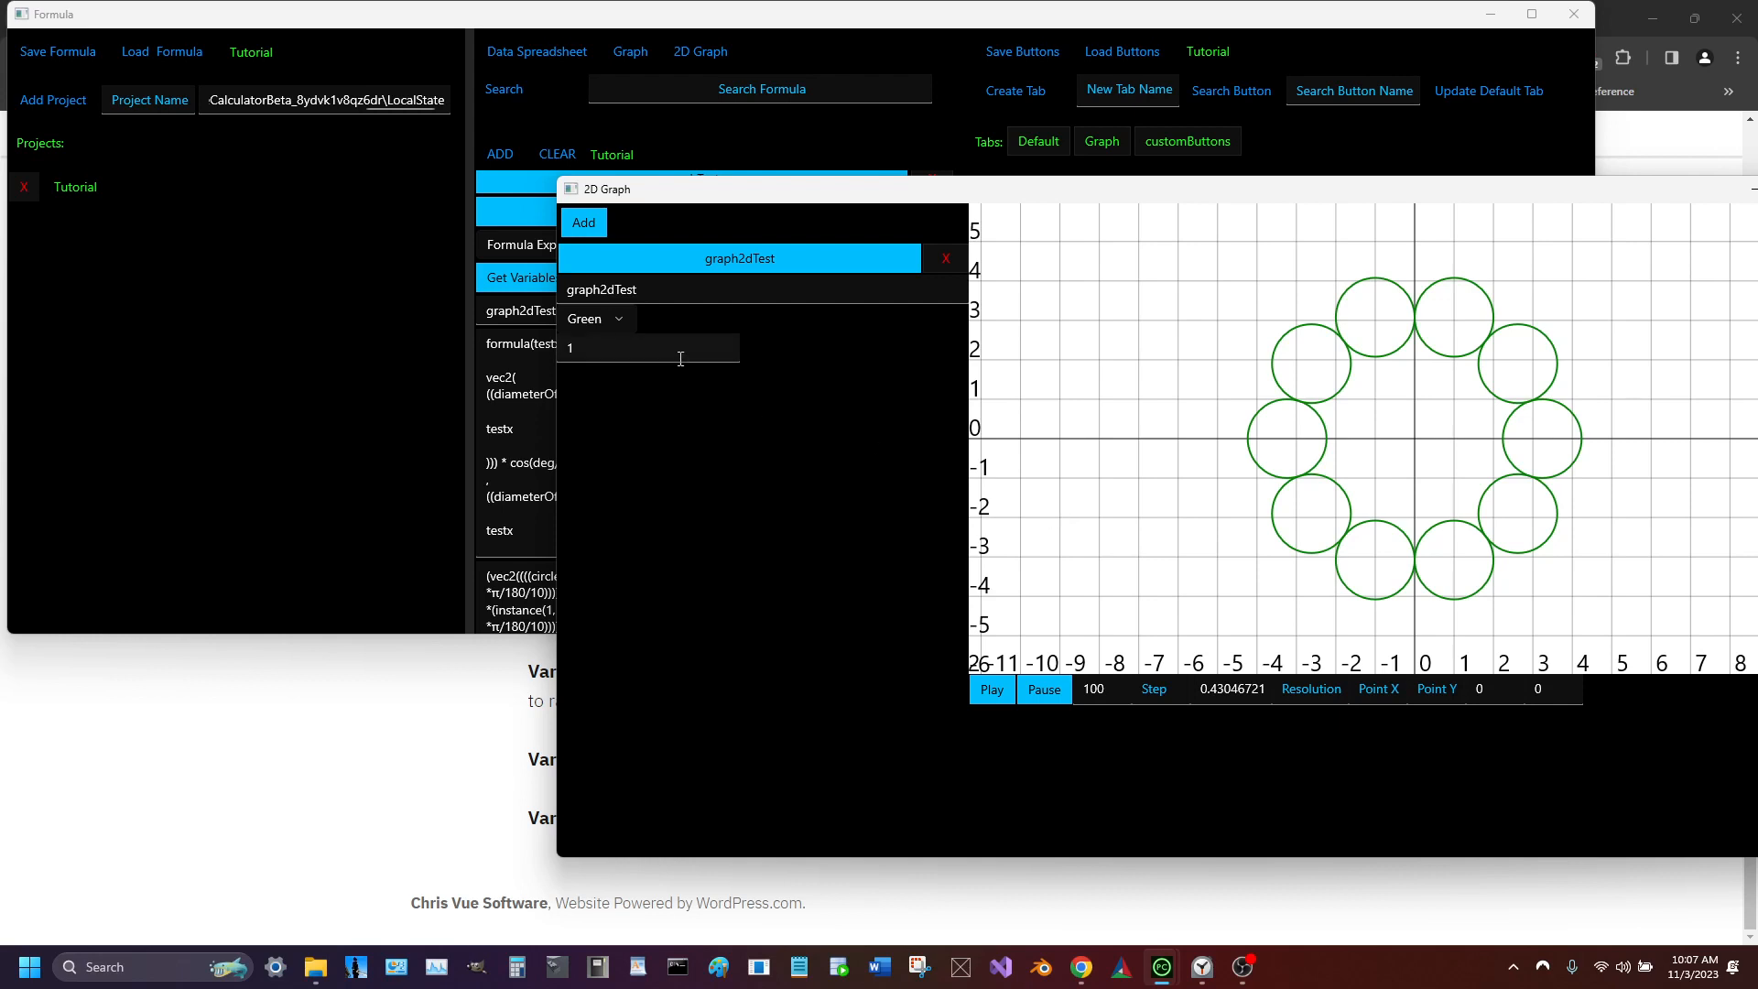
{"action": "left_click_drag", "start_coordinate": [680, 359], "coordinate": [550, 344]}
{"action": "key", "text": "BackSpace"}
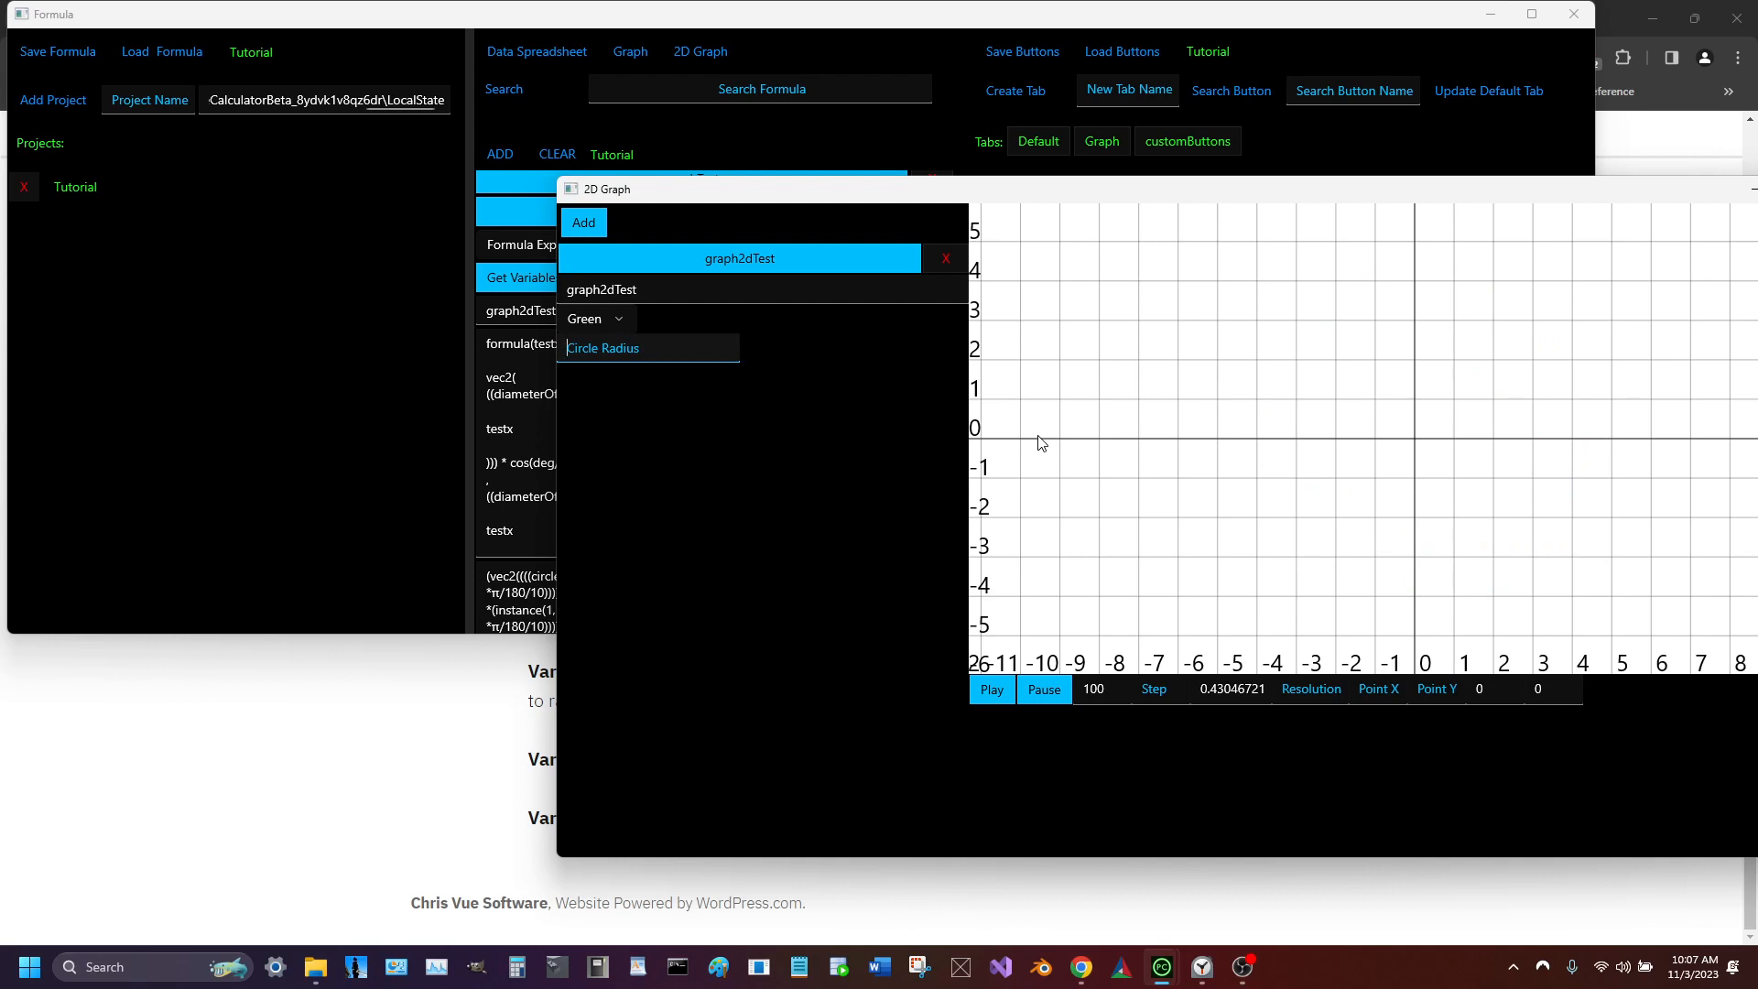
{"action": "type", "text": ".2"}
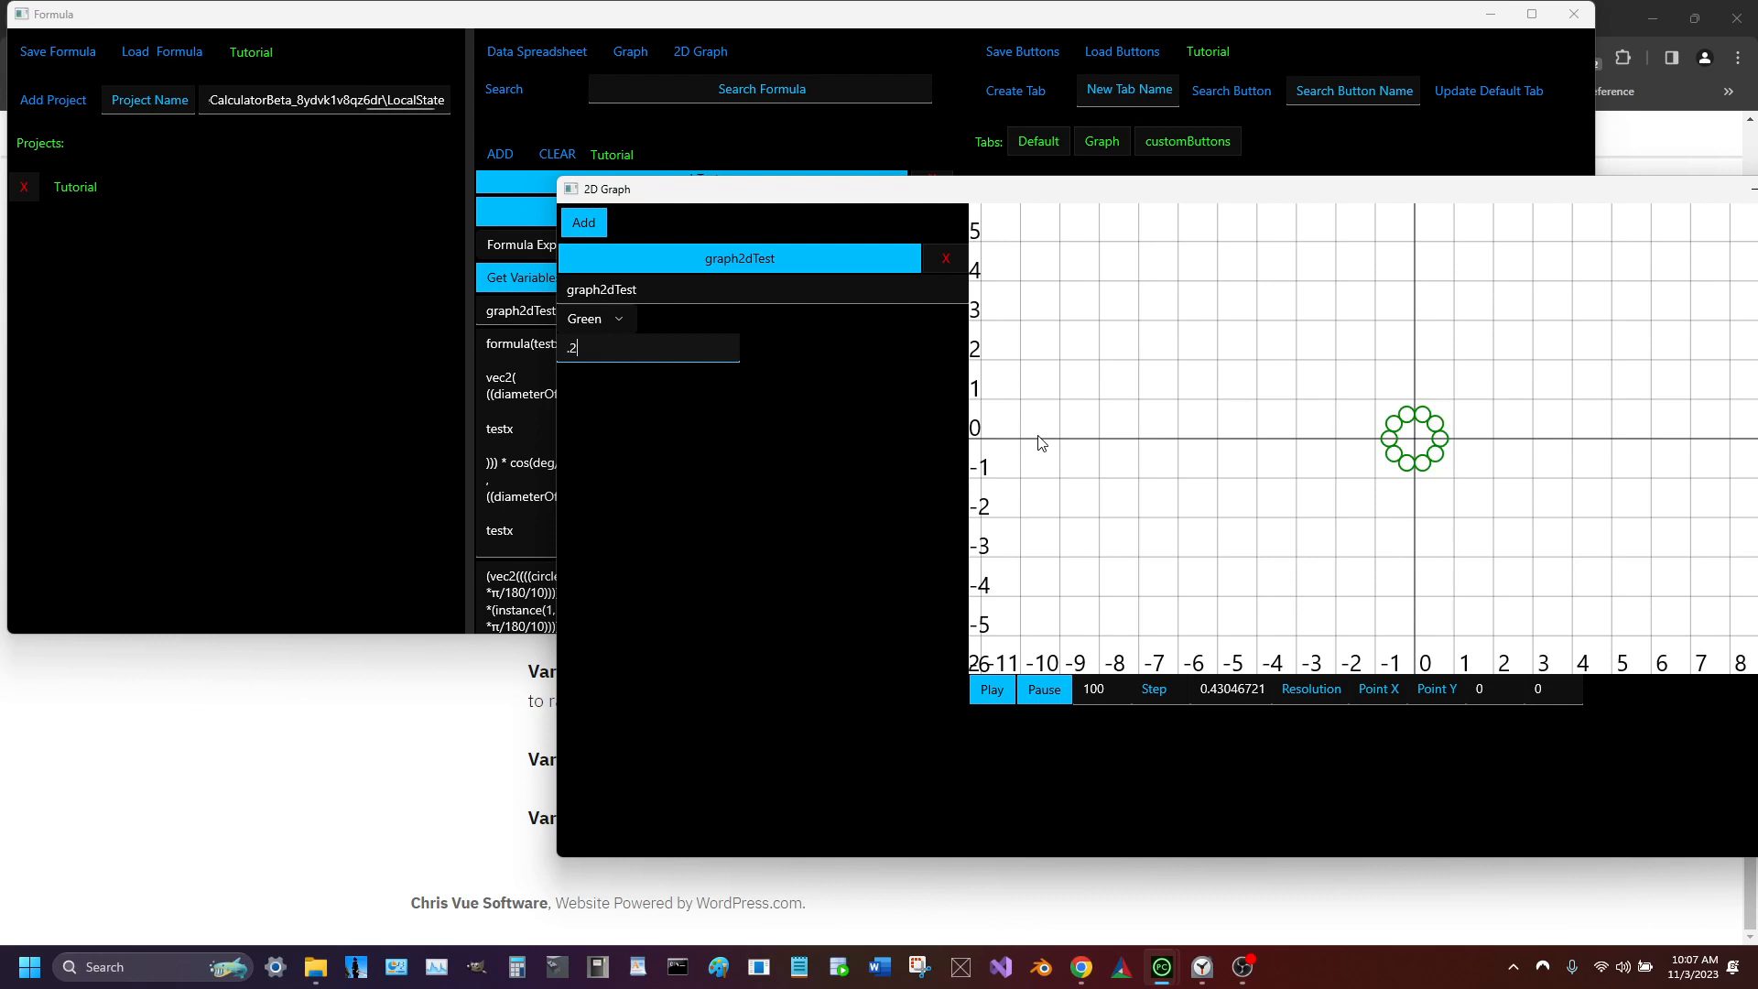
{"action": "scroll", "coordinate": [1418, 465], "scroll_direction": "up", "scroll_amount": 14}
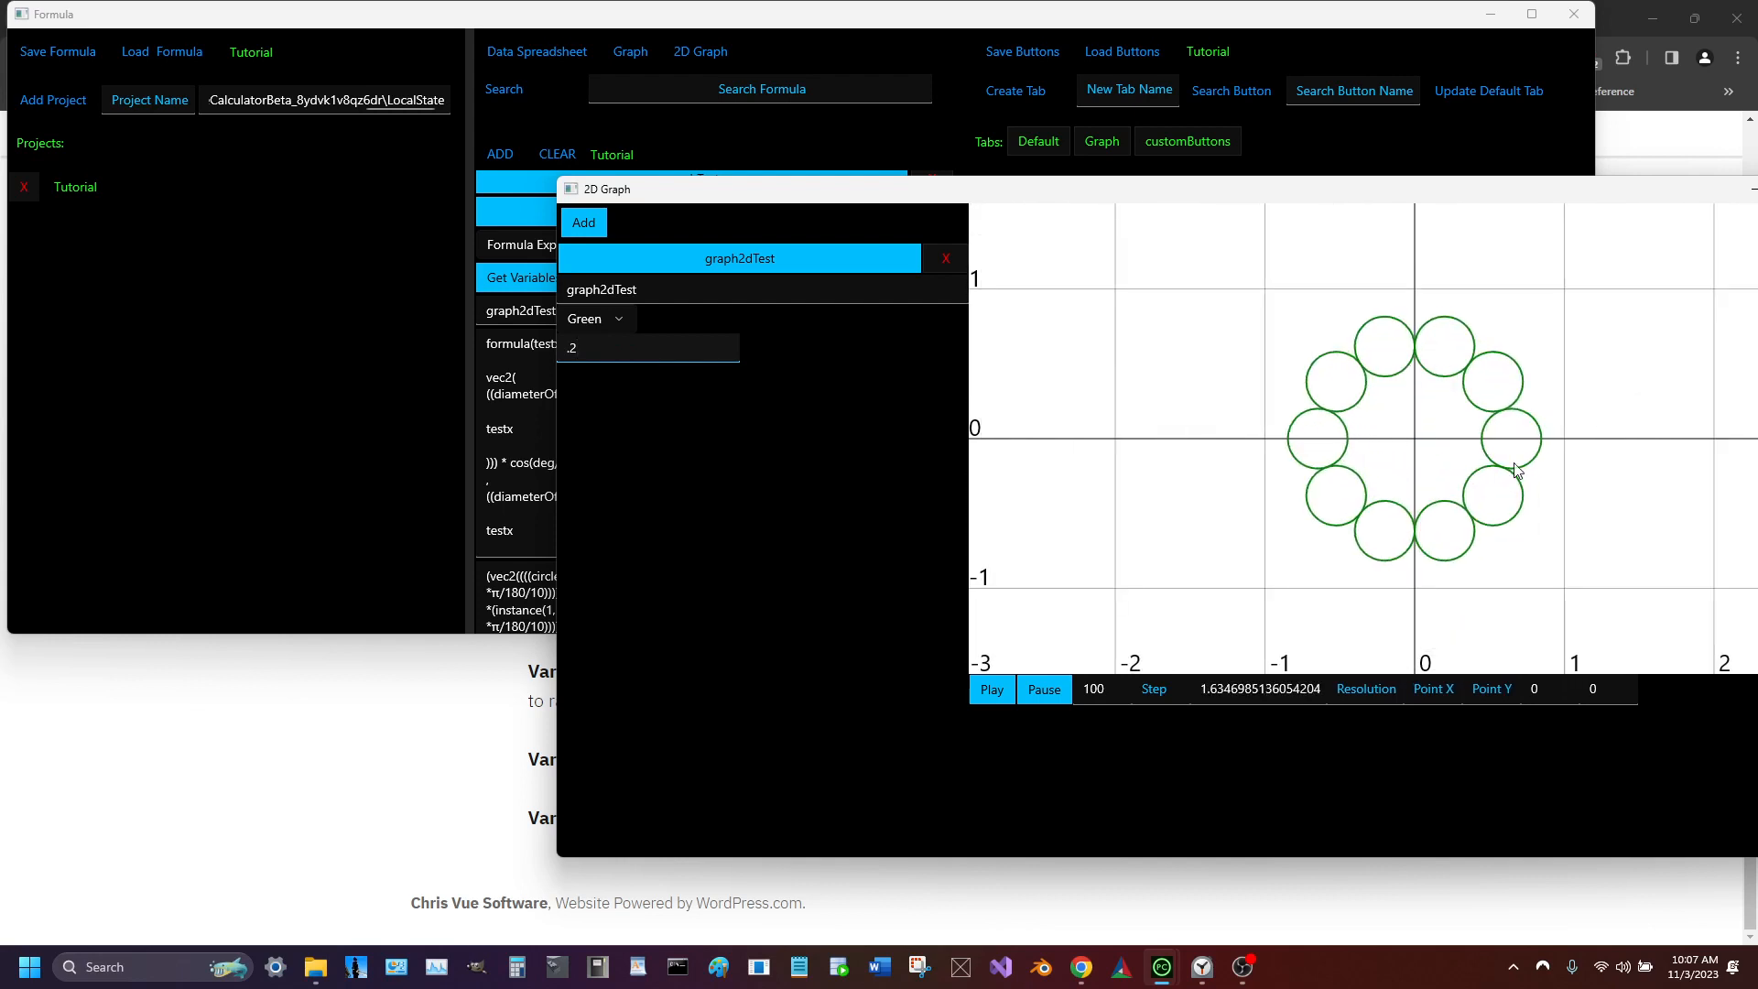
{"action": "scroll", "coordinate": [1444, 509], "scroll_direction": "down", "scroll_amount": 12}
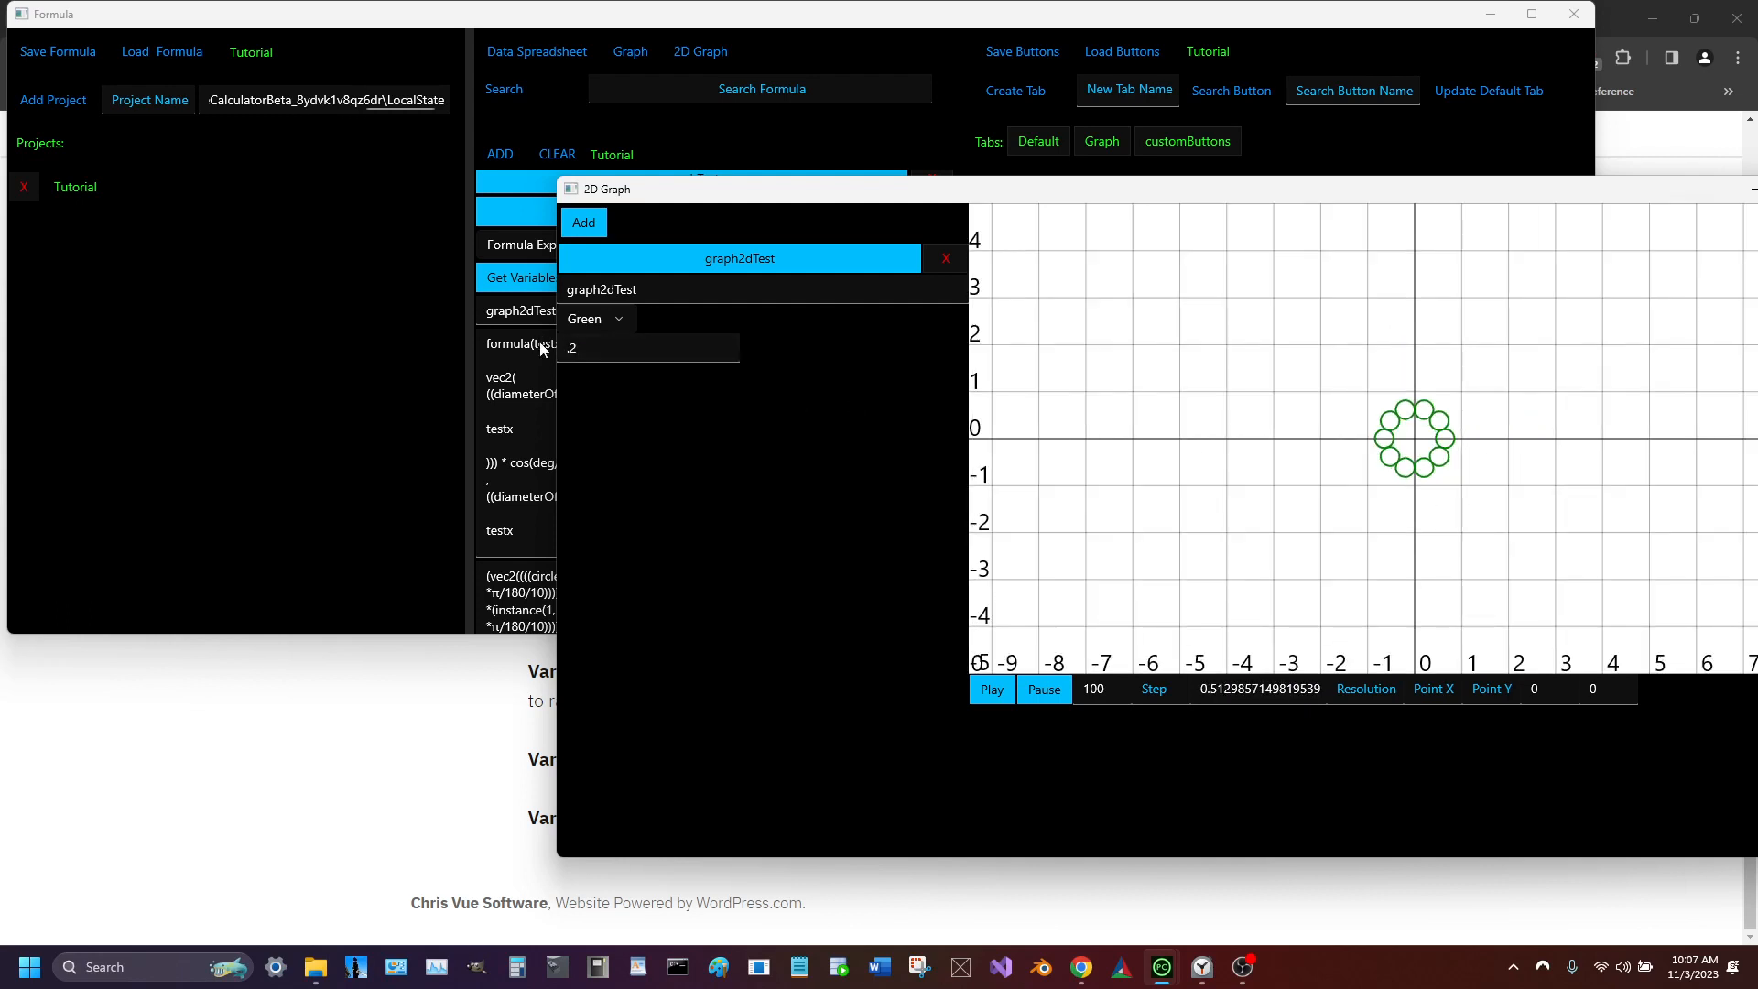
Set the circle radius of the graph2dTest plot back to 1
{"action": "left_click_drag", "start_coordinate": [581, 349], "coordinate": [531, 355]}
{"action": "type", "text": "5"}
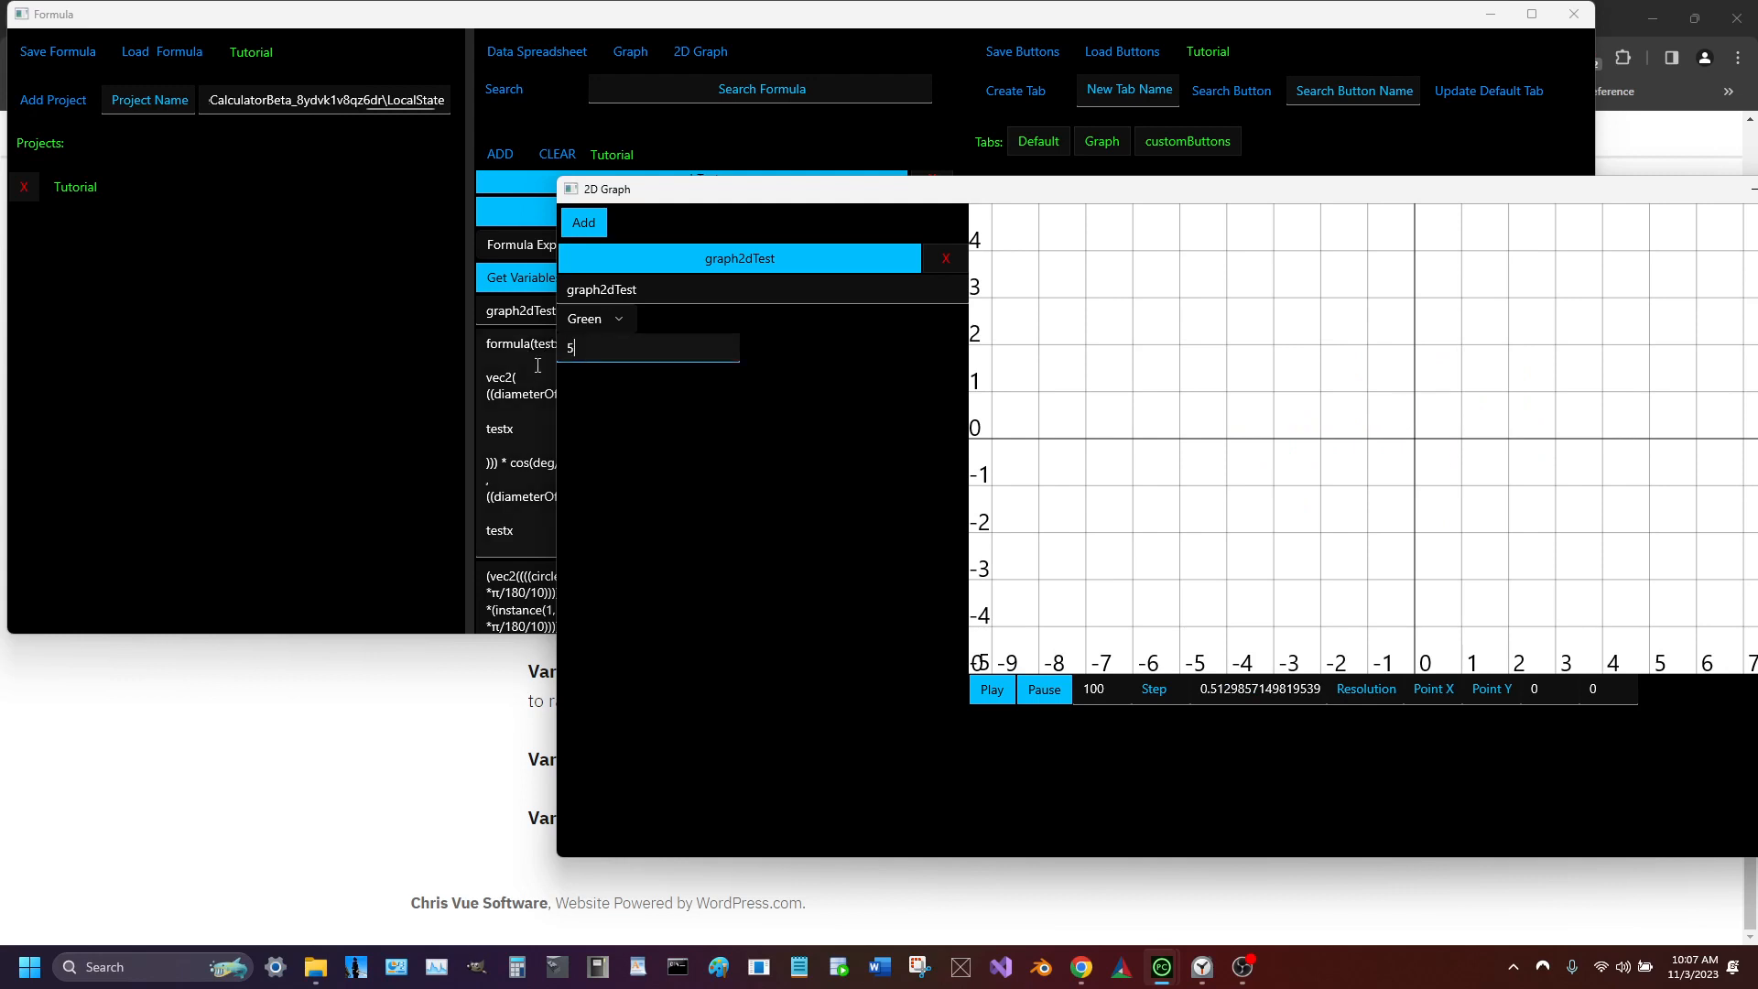
{"action": "key", "text": "BackSpace"}
{"action": "type", "text": "1"}
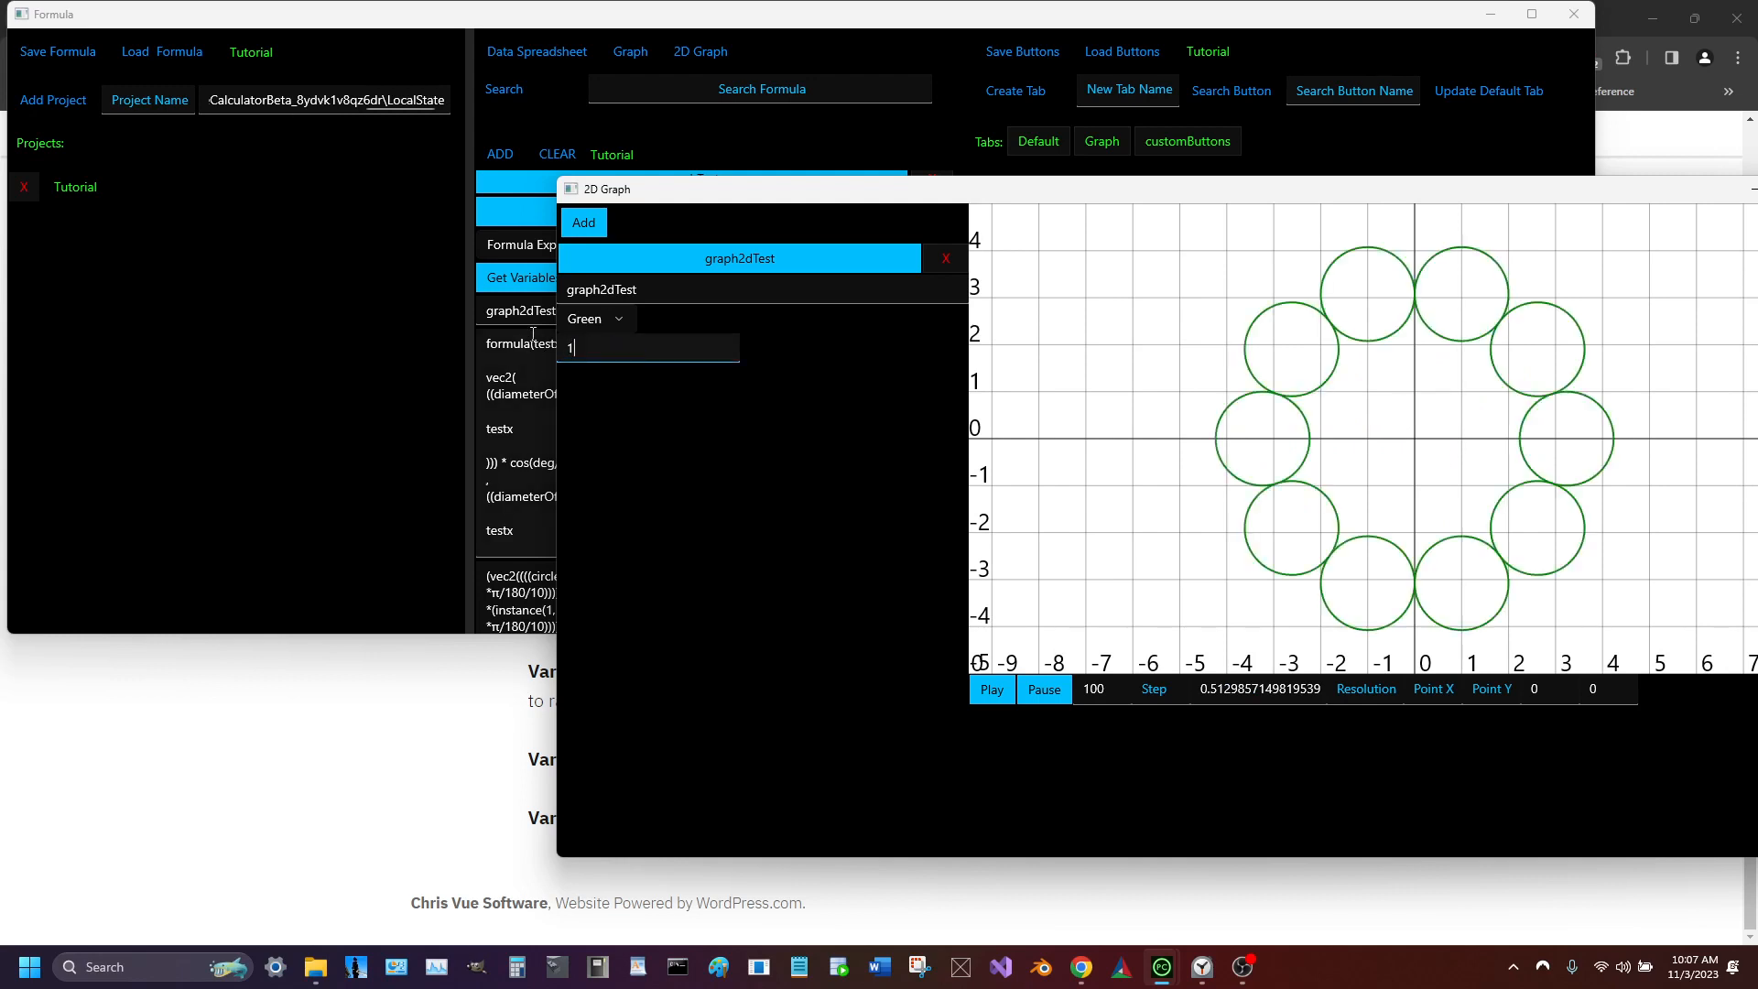
Examine the testx name and its expression in the graph2dTest formula alongside the default function buttons
{"action": "left_click", "coordinate": [533, 451]}
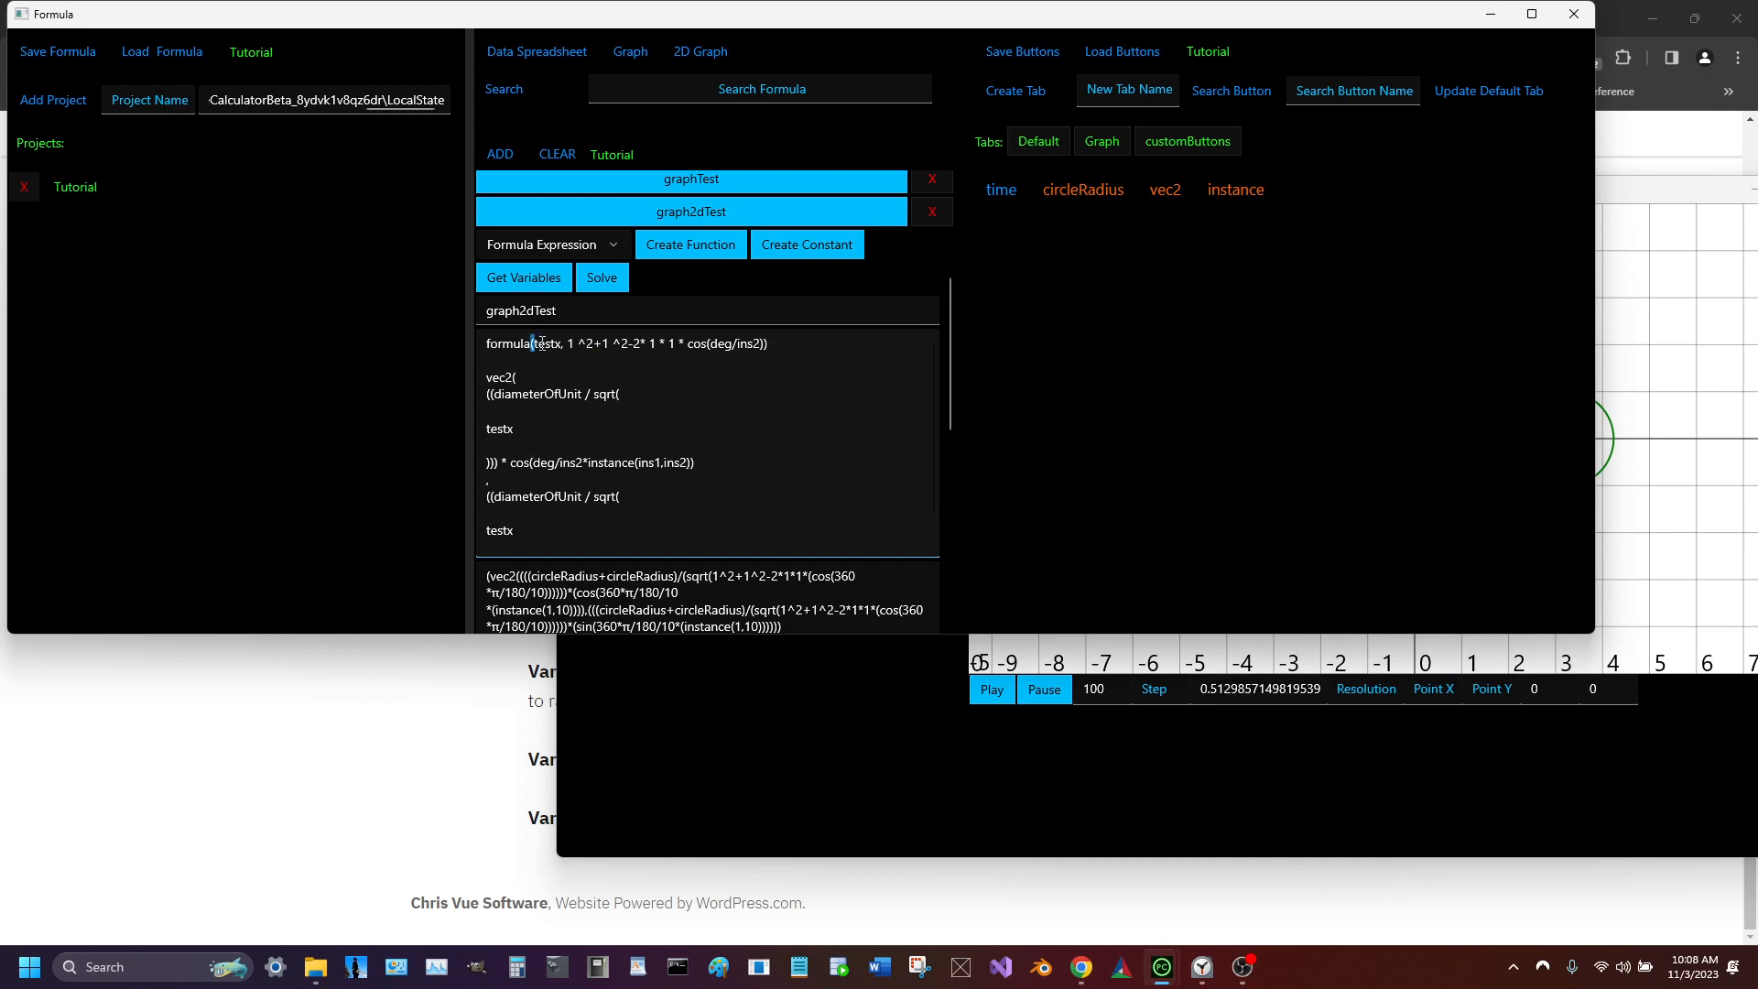
{"action": "scroll", "coordinate": [697, 386], "scroll_direction": "down", "scroll_amount": 2}
{"action": "scroll", "coordinate": [697, 390], "scroll_direction": "up", "scroll_amount": 3}
{"action": "left_click", "coordinate": [575, 365]}
{"action": "left_click", "coordinate": [1021, 152]}
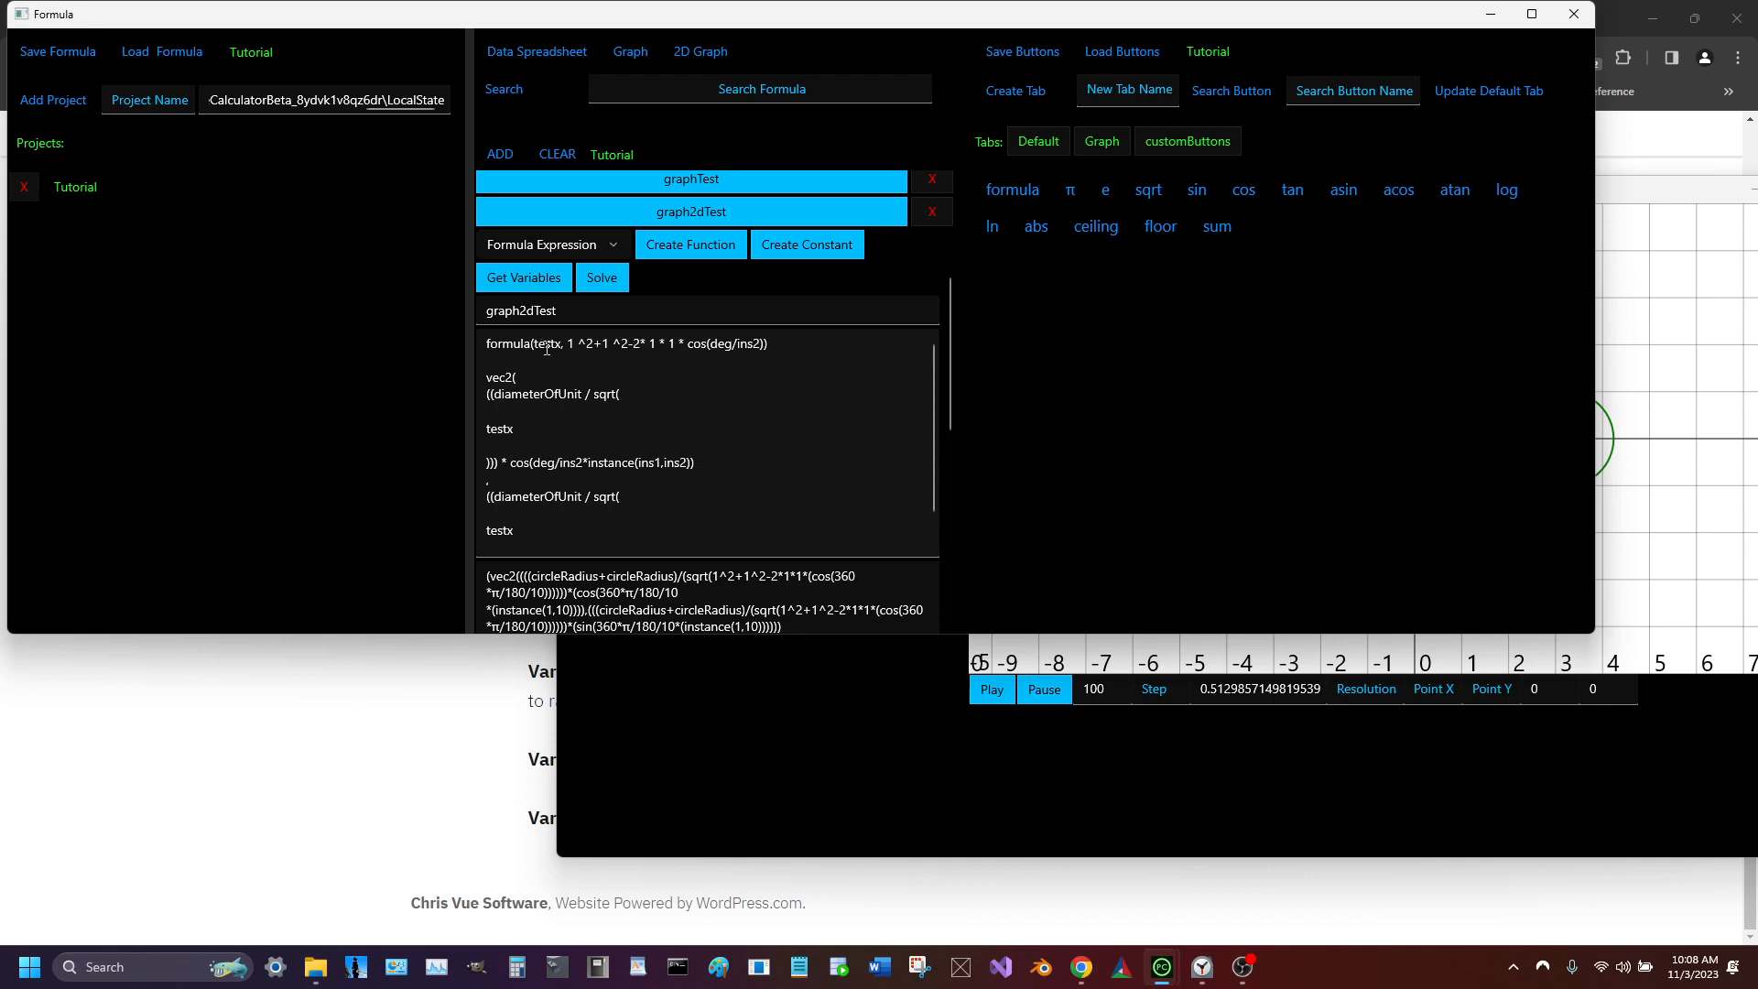
{"action": "left_click_drag", "start_coordinate": [566, 346], "coordinate": [765, 343]}
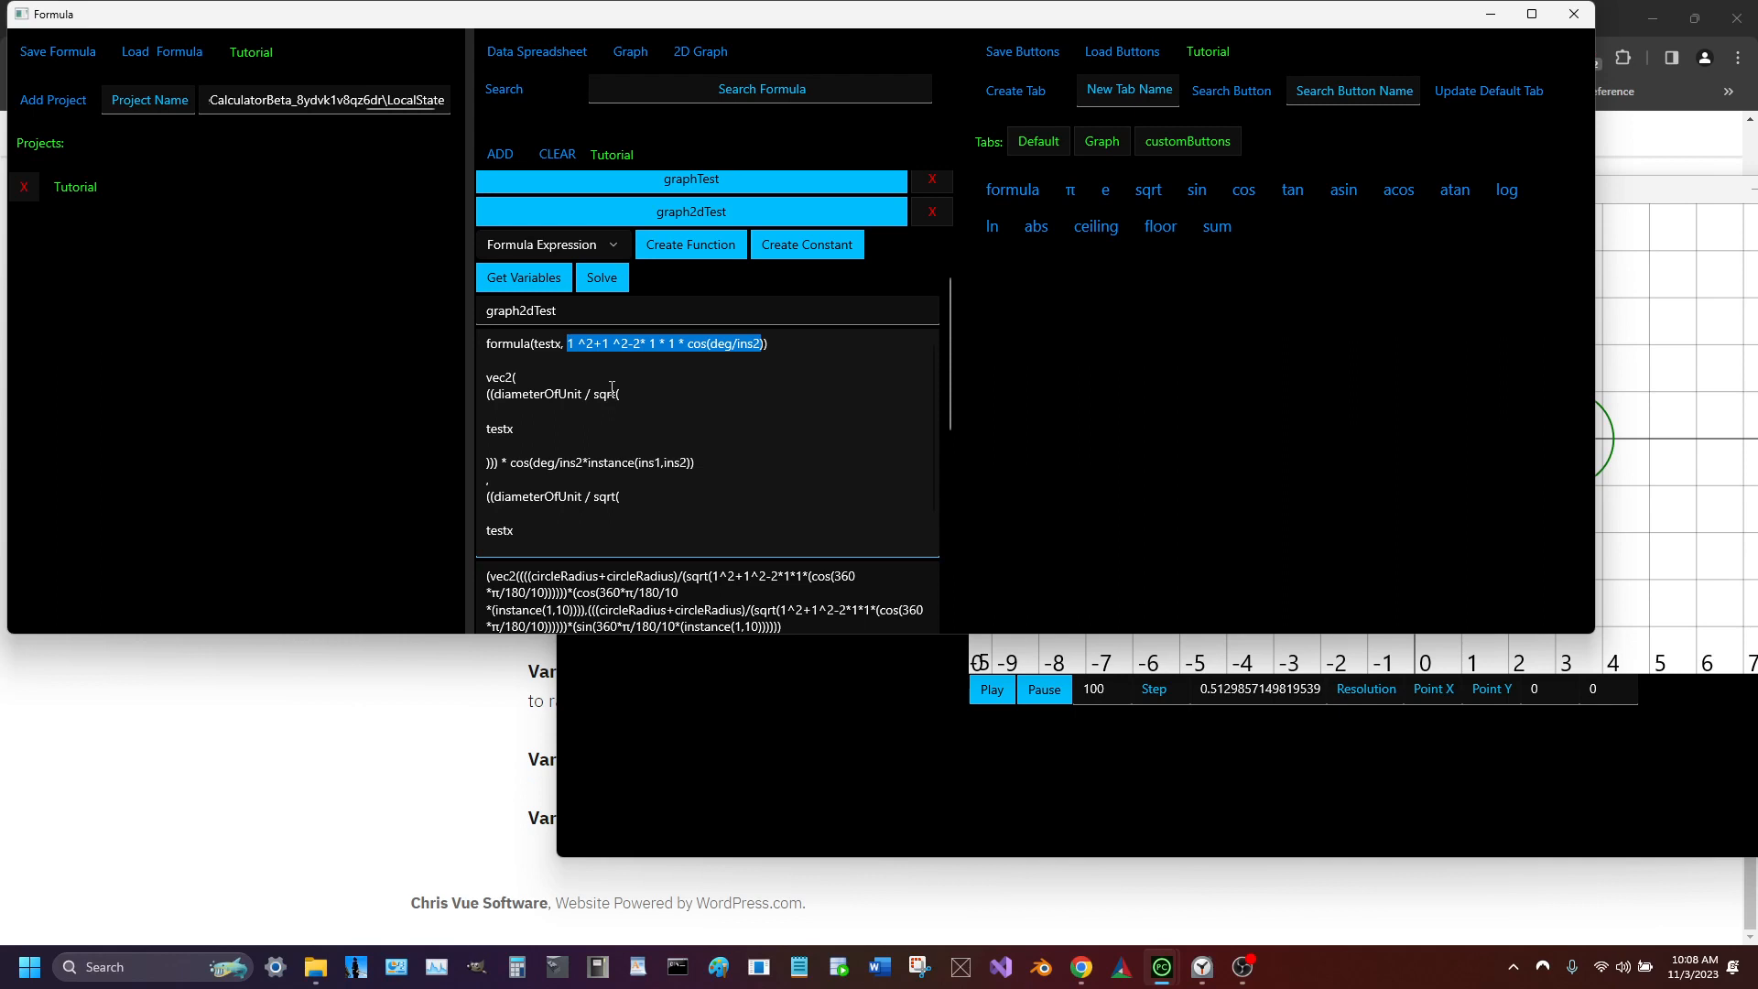
{"action": "left_click_drag", "start_coordinate": [563, 345], "coordinate": [534, 344]}
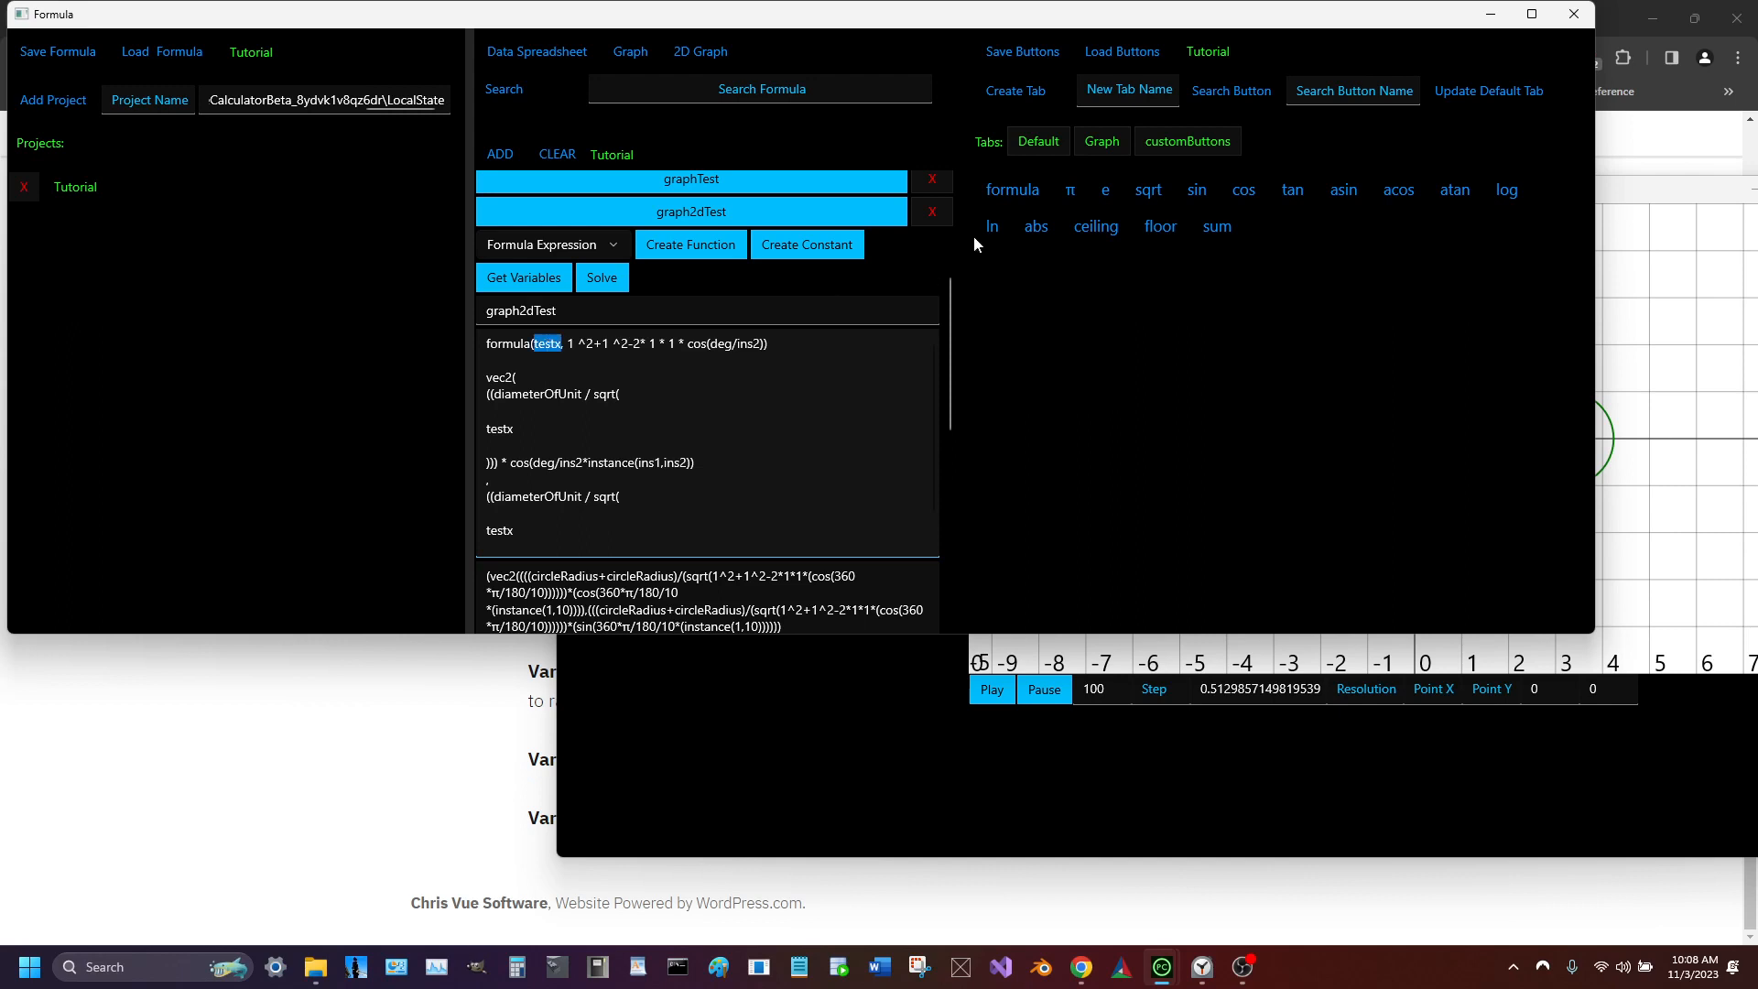
Open the description of the formula function and compare its arguments with testx and the expression in graph2dTest
{"action": "right_click", "coordinate": [993, 195]}
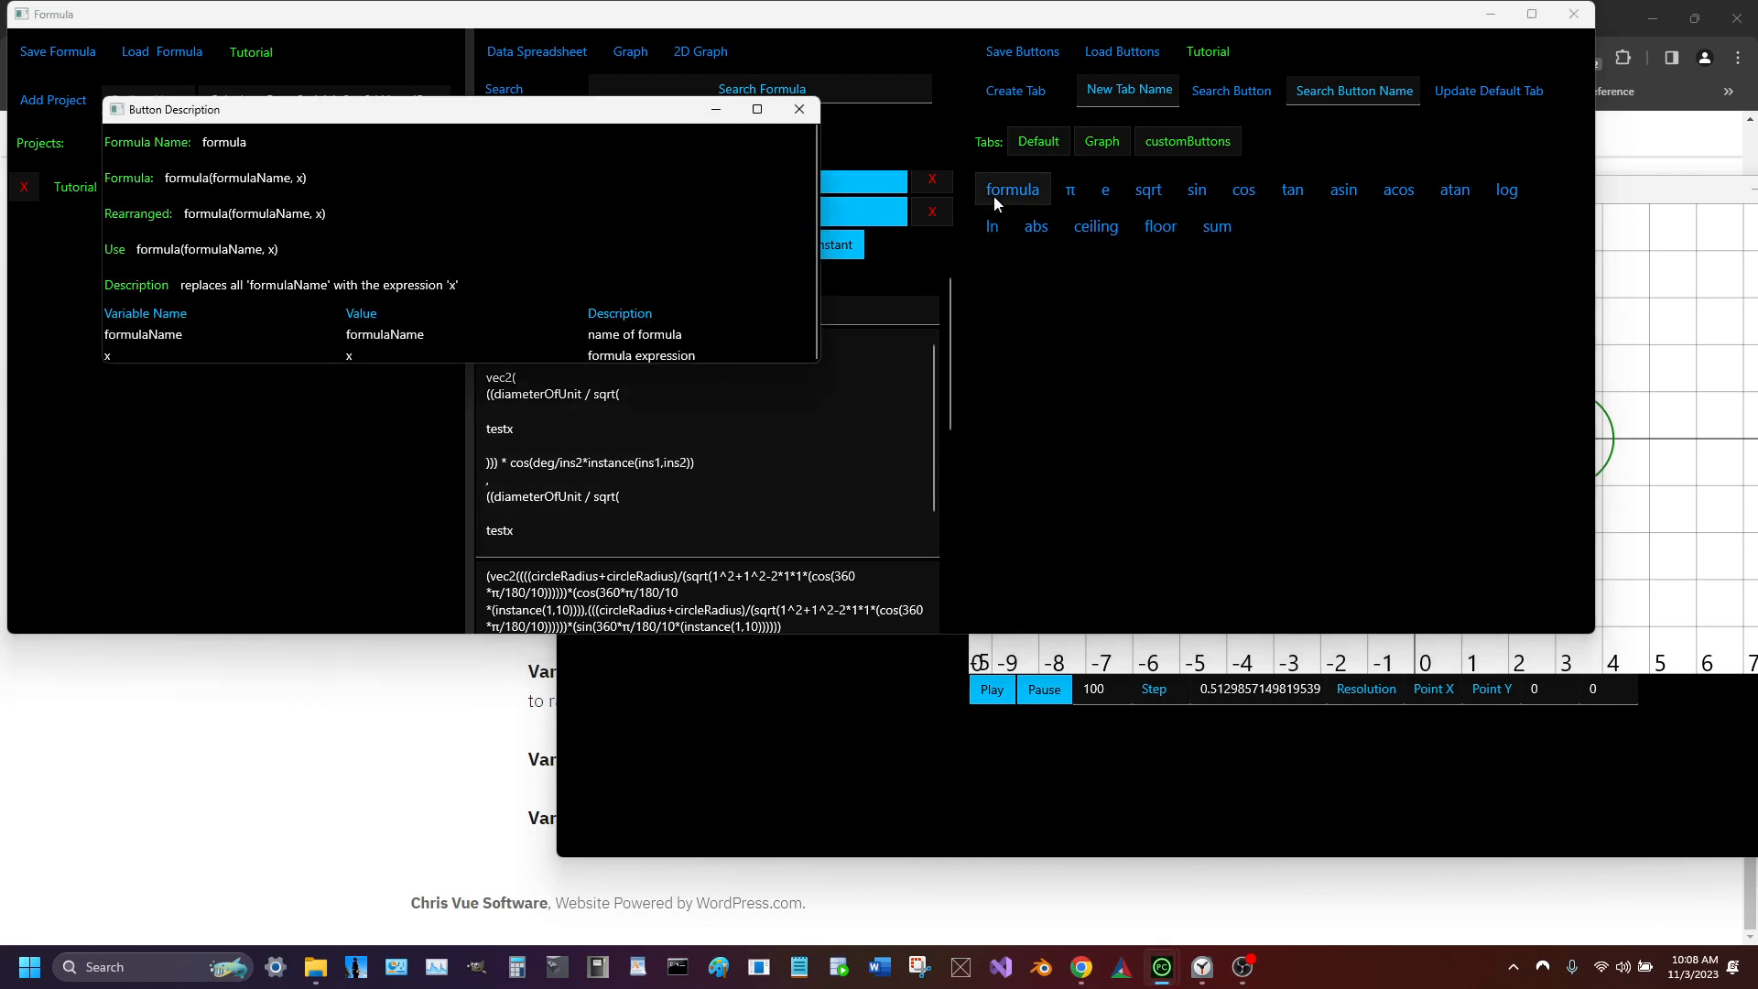
{"action": "left_click_drag", "start_coordinate": [363, 129], "coordinate": [443, 639]}
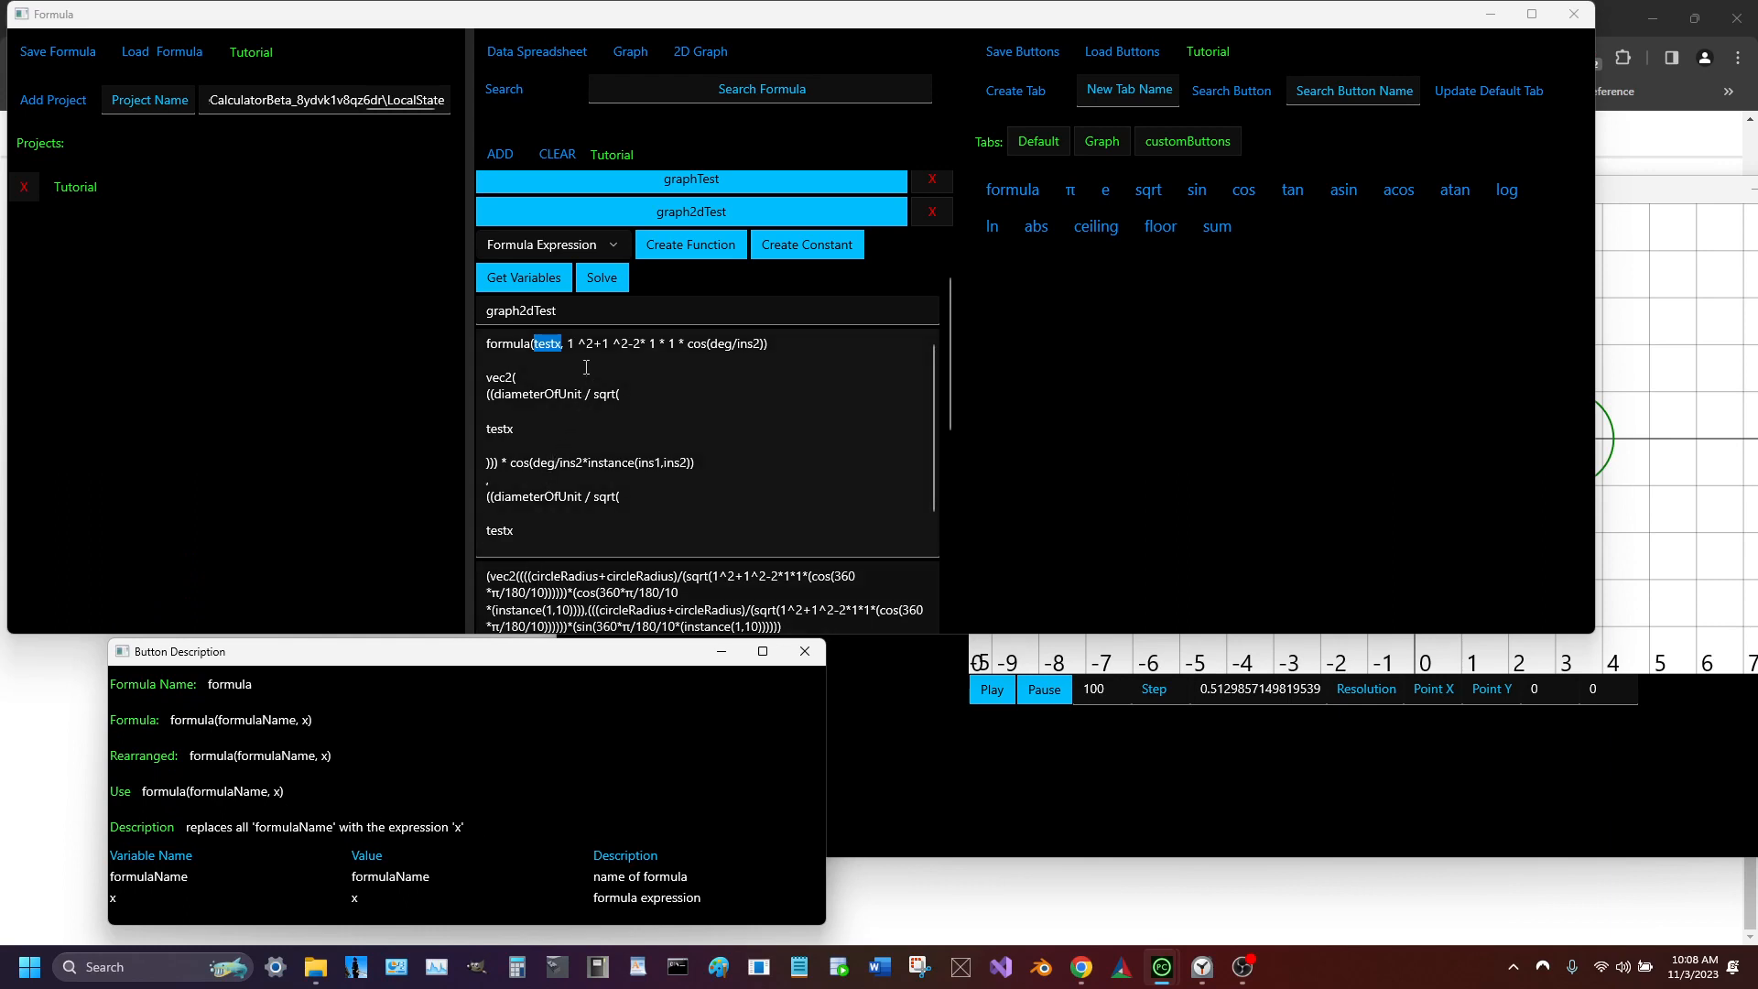
{"action": "left_click_drag", "start_coordinate": [568, 345], "coordinate": [771, 346]}
{"action": "double_click", "coordinate": [553, 352]}
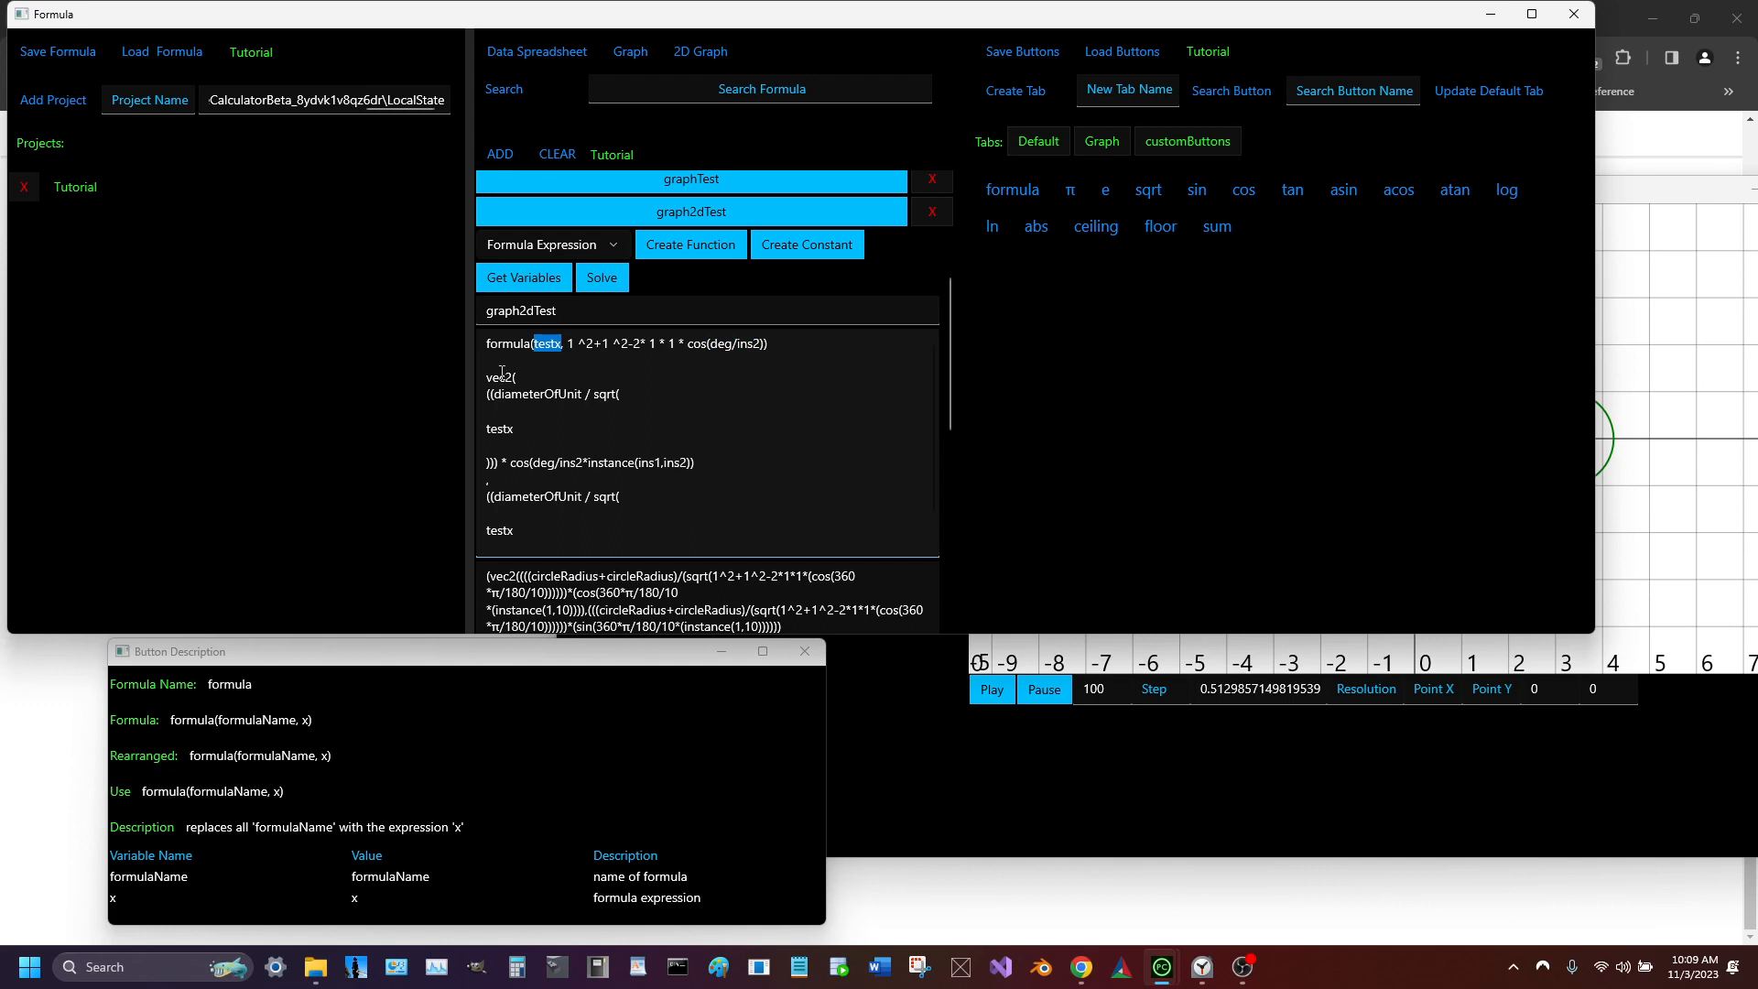
{"action": "left_click_drag", "start_coordinate": [492, 360], "coordinate": [615, 518]}
{"action": "scroll", "coordinate": [615, 518], "scroll_direction": "up", "scroll_amount": 5}
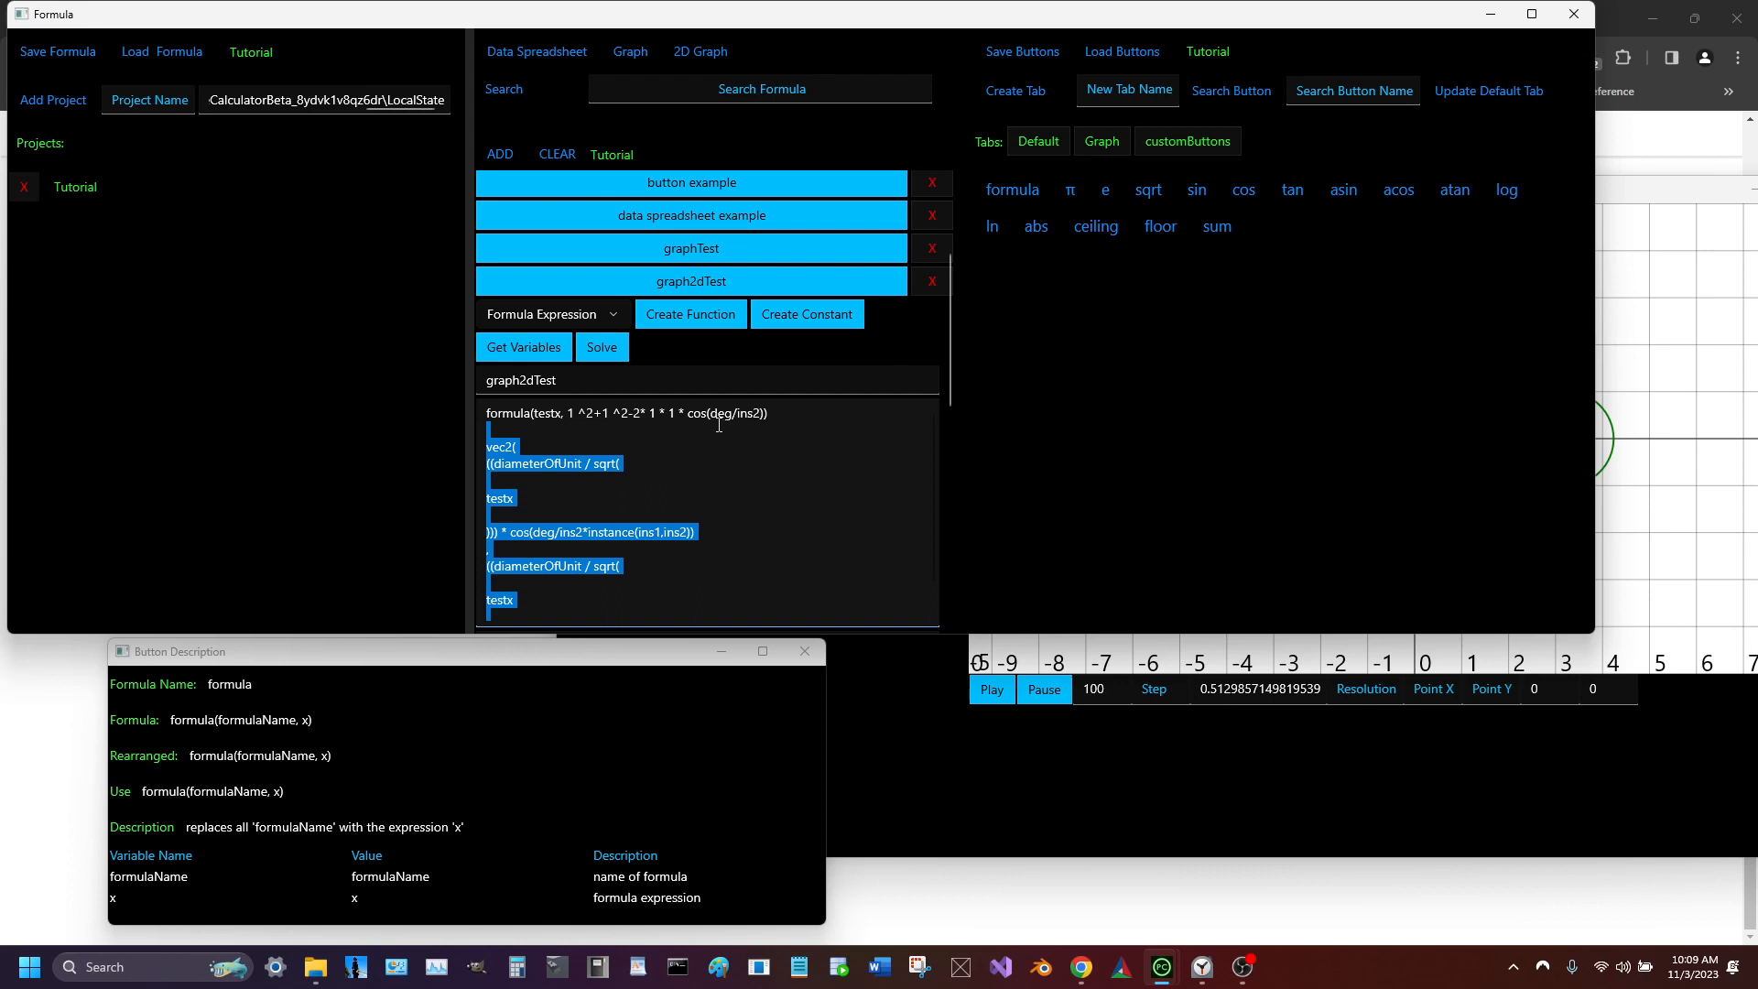
{"action": "left_click", "coordinate": [585, 423]}
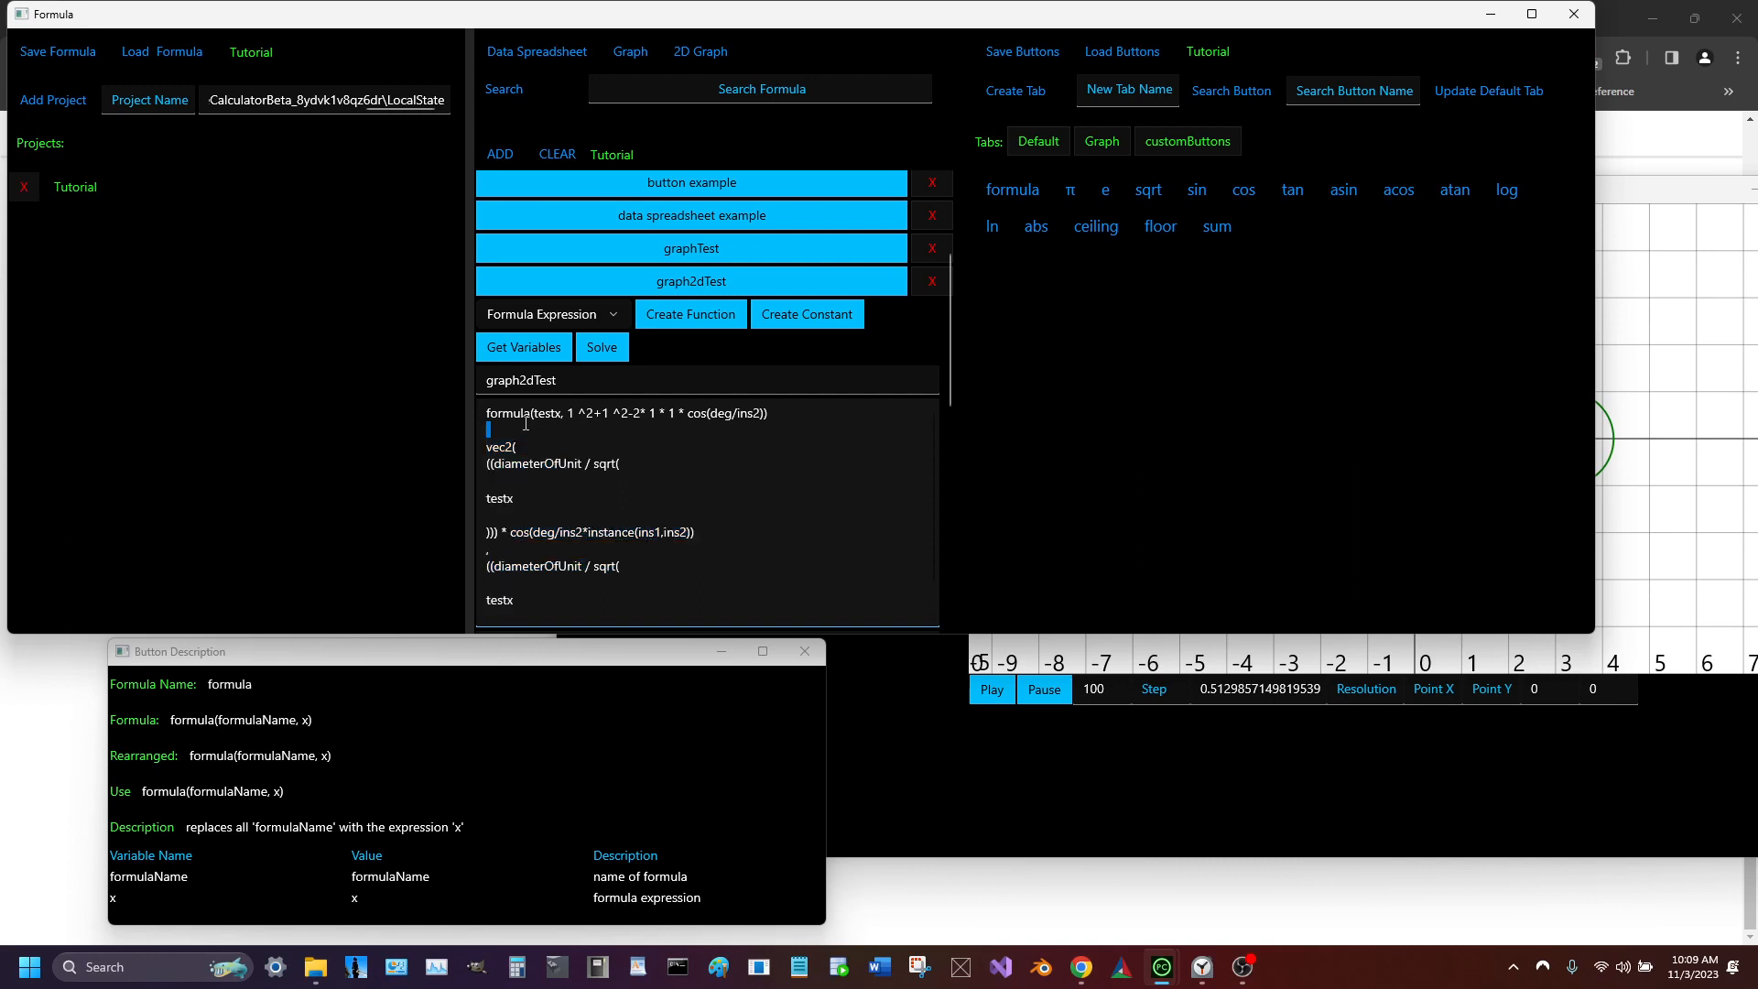
Try pasting a copy of the formula(testx, ...) line beneath the original in graph2dTest, and undo it
{"action": "left_click_drag", "start_coordinate": [486, 413], "coordinate": [522, 417]}
{"action": "triple_click", "coordinate": [778, 413]}
{"action": "key", "text": "ctrl+c"}
{"action": "left_click", "coordinate": [556, 430]}
{"action": "key", "text": "ctrl+v"}
{"action": "key", "text": "ctrl+z"}
{"action": "mouse_move", "coordinate": [1207, 979]}
{"action": "left_click", "coordinate": [1639, 134]}
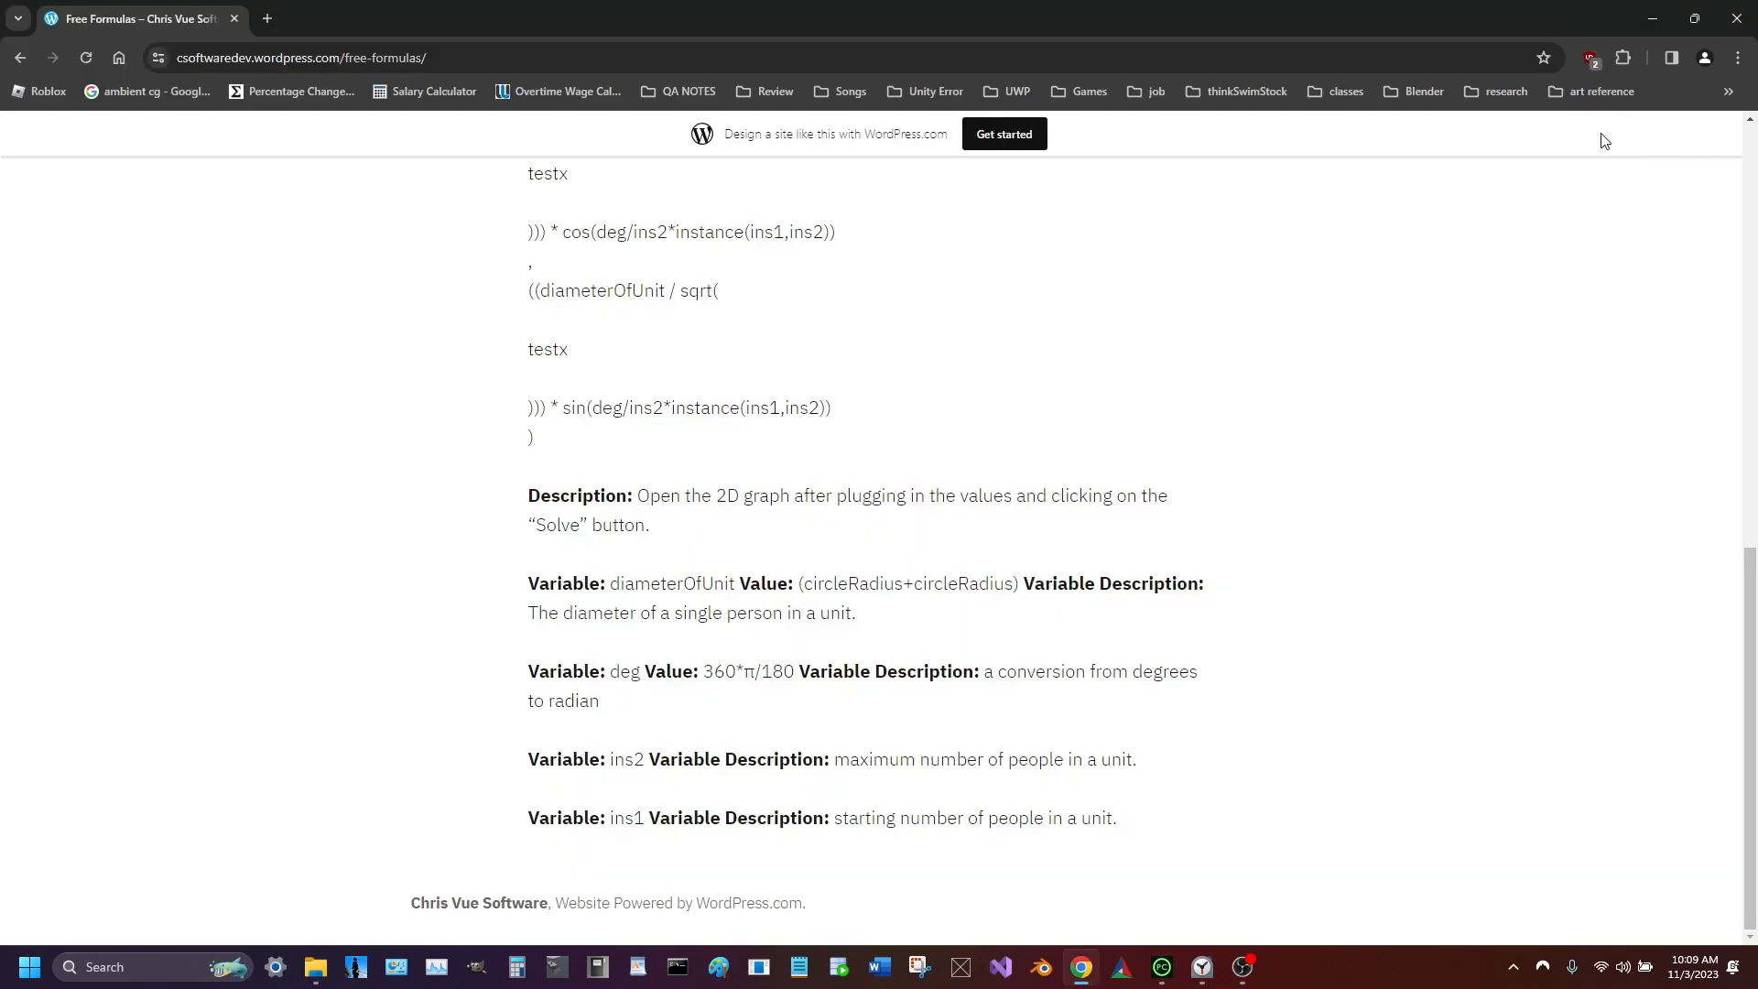
{"action": "left_click", "coordinate": [1245, 967]}
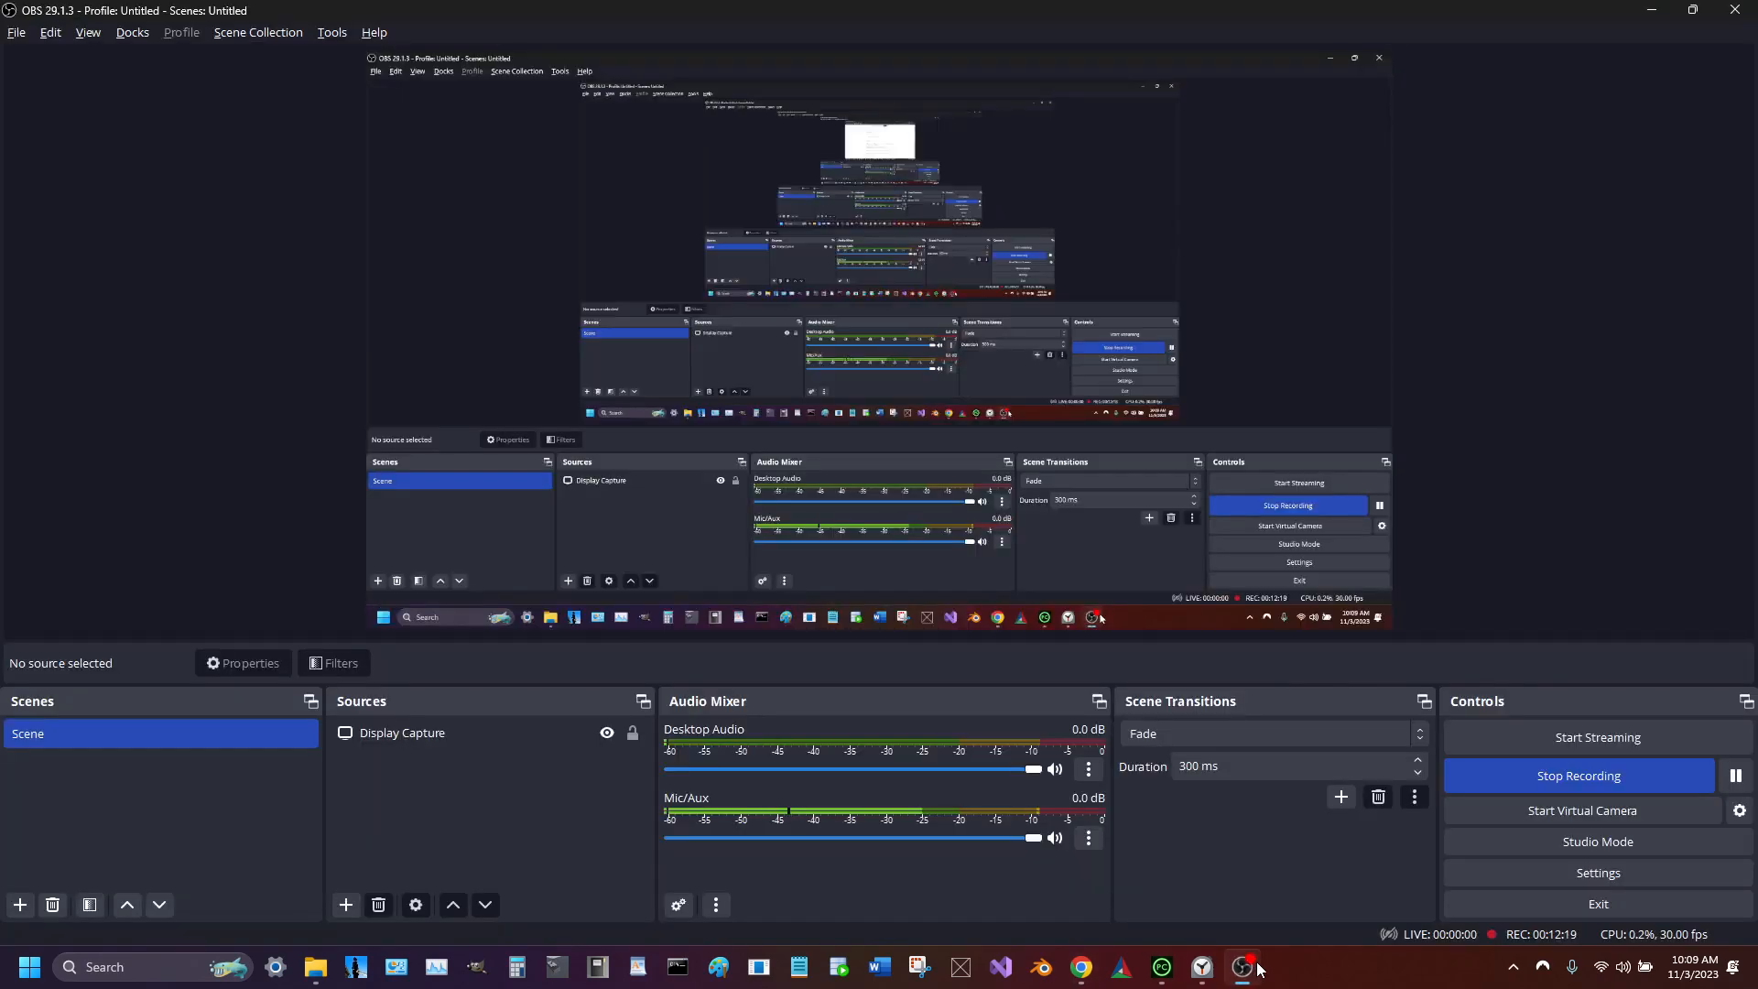